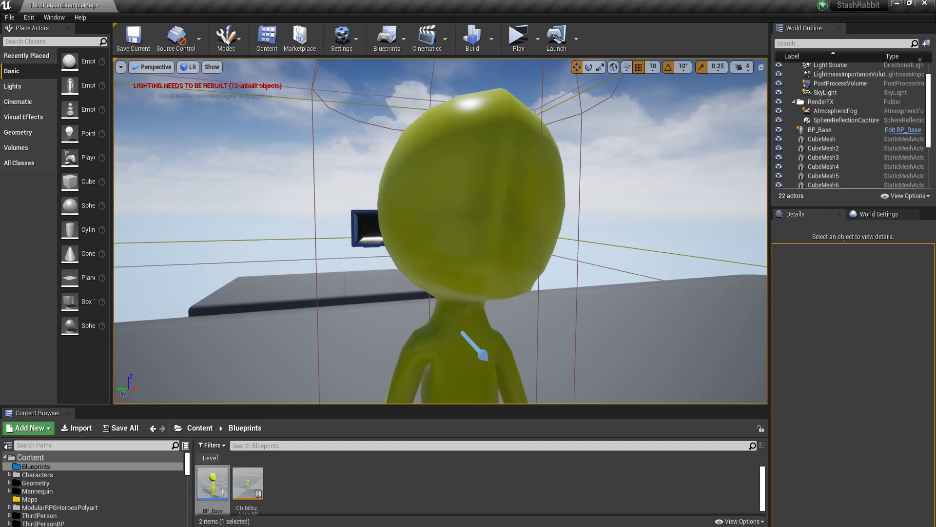
# - Examine the yellow character and the surrounding platforms in the level viewport from several distances and angles
pyautogui.moveTo(441, 231); pyautogui.dragTo(473, 239, button='right')
pyautogui.press('s')
pyautogui.press('w')
pyautogui.press('w')
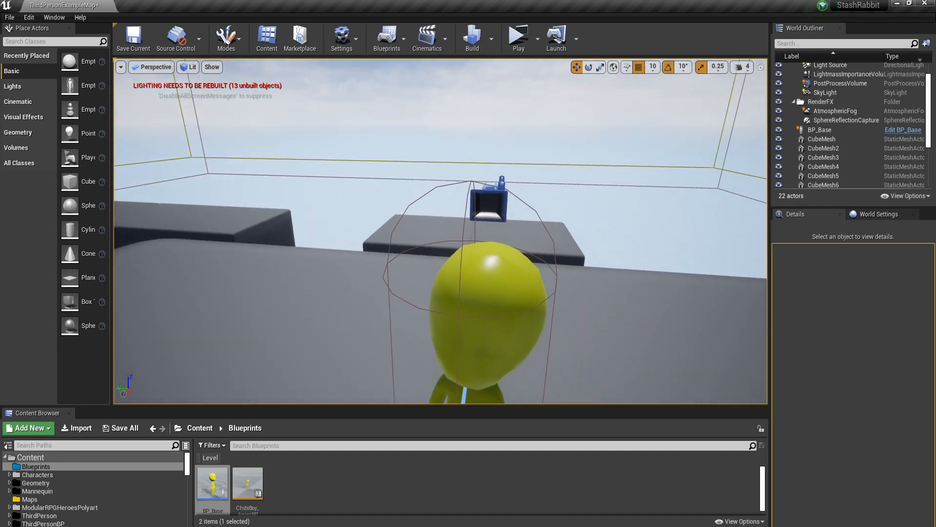
pyautogui.press('s')
pyautogui.moveTo(474, 244); pyautogui.dragTo(488, 244, button='right')
pyautogui.press('w')
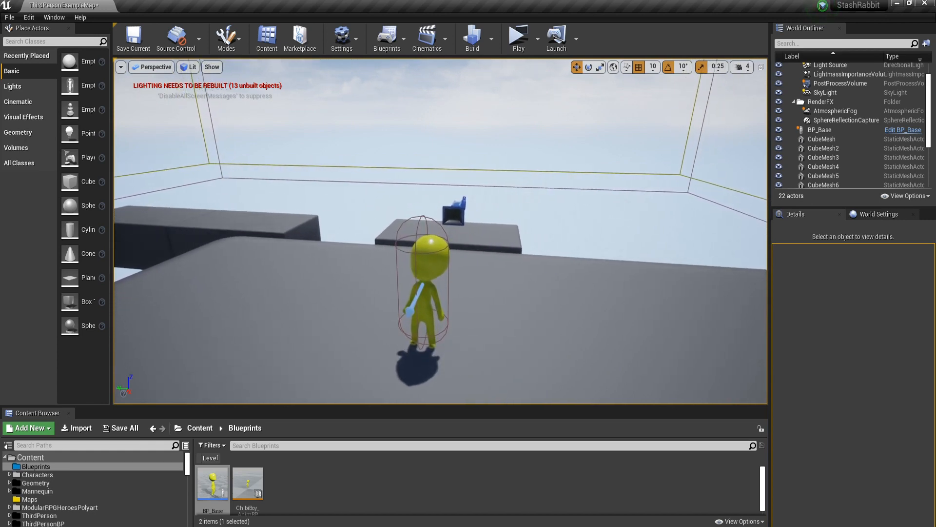
pyautogui.moveTo(500, 227); pyautogui.dragTo(478, 228, button='right')
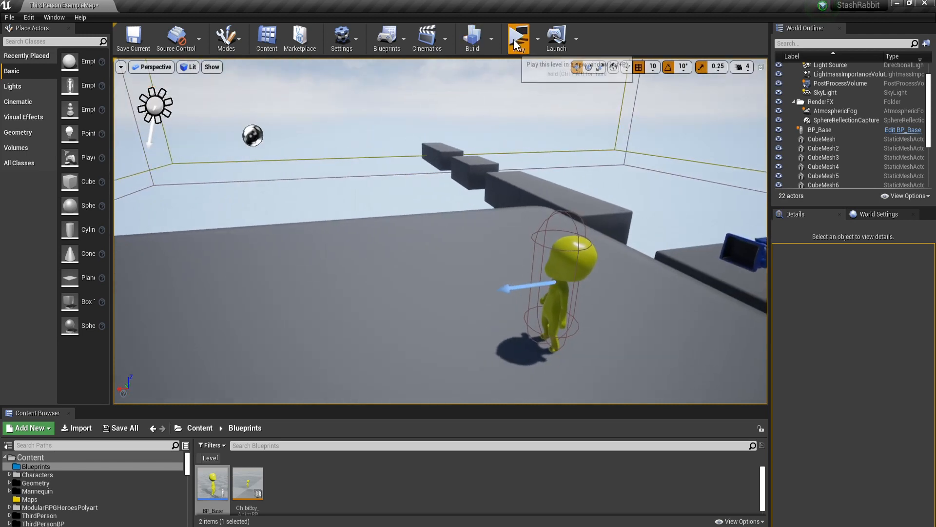
# - Play the level and test the character's running and jumping around the large platform
pyautogui.click(517, 39)
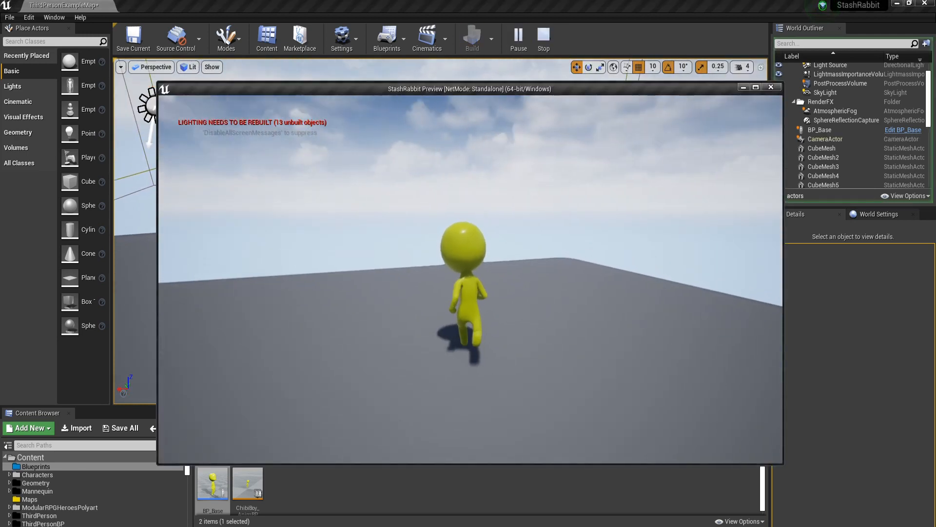
pyautogui.press('w')
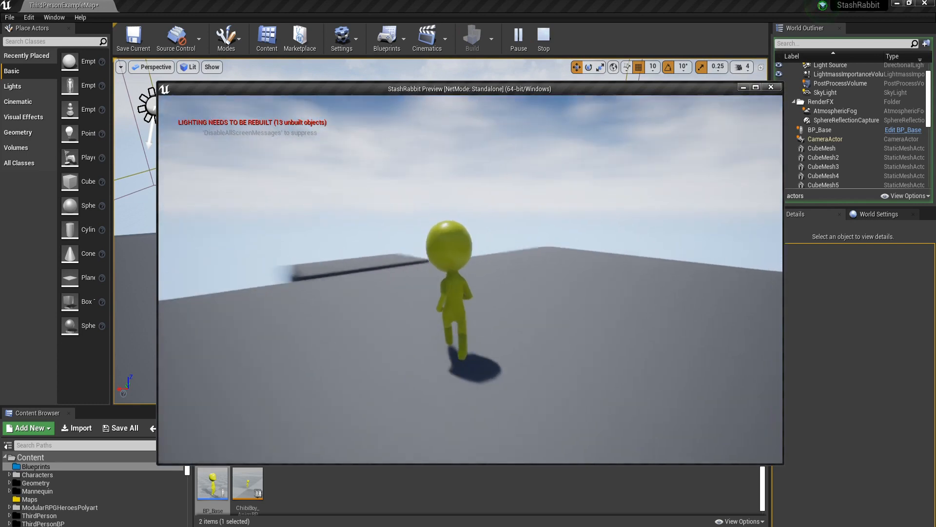
pyautogui.press('w')
pyautogui.press('space')
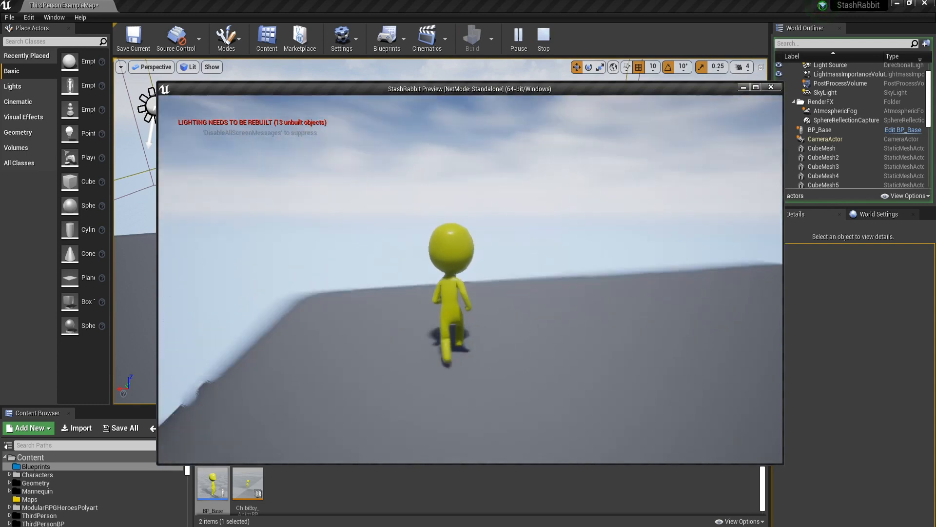
pyautogui.press('w')
pyautogui.press('space')
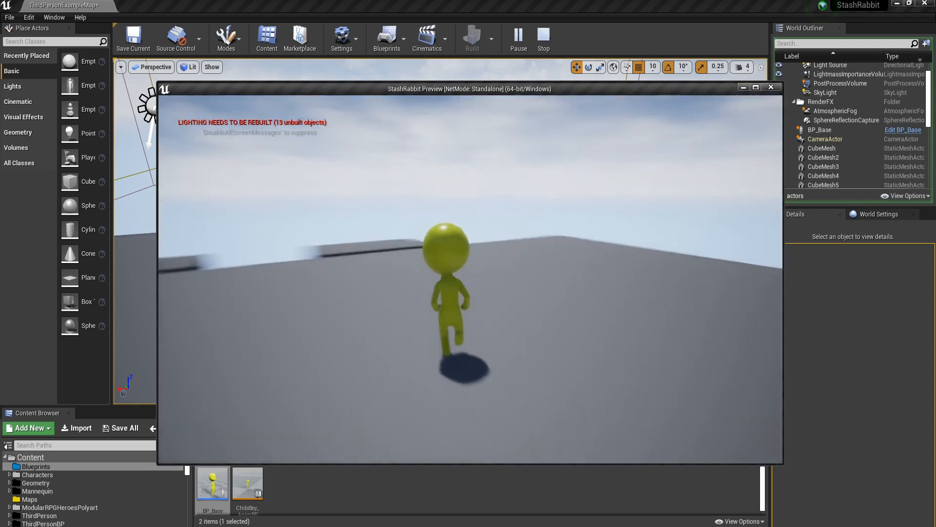
pyautogui.press('w')
pyautogui.press('space')
pyautogui.press('w')
pyautogui.press('space')
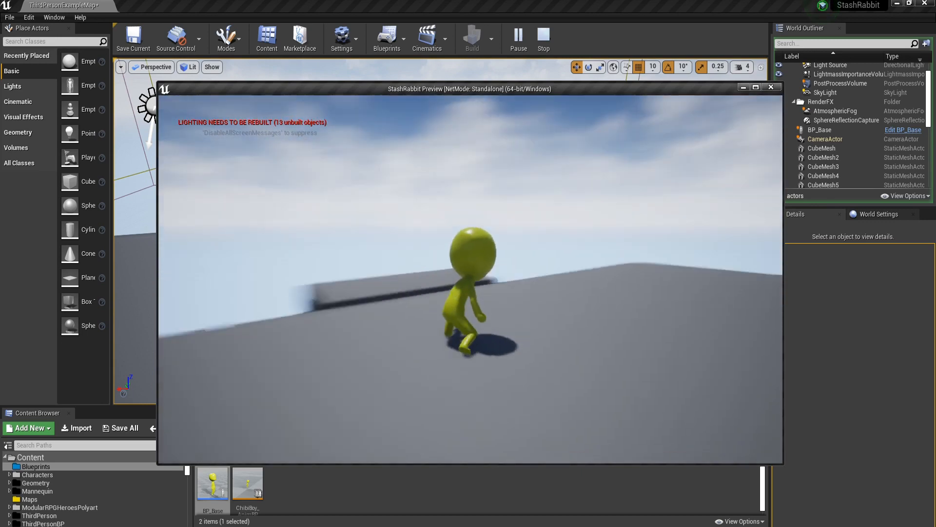
pyautogui.press('w')
pyautogui.press('space')
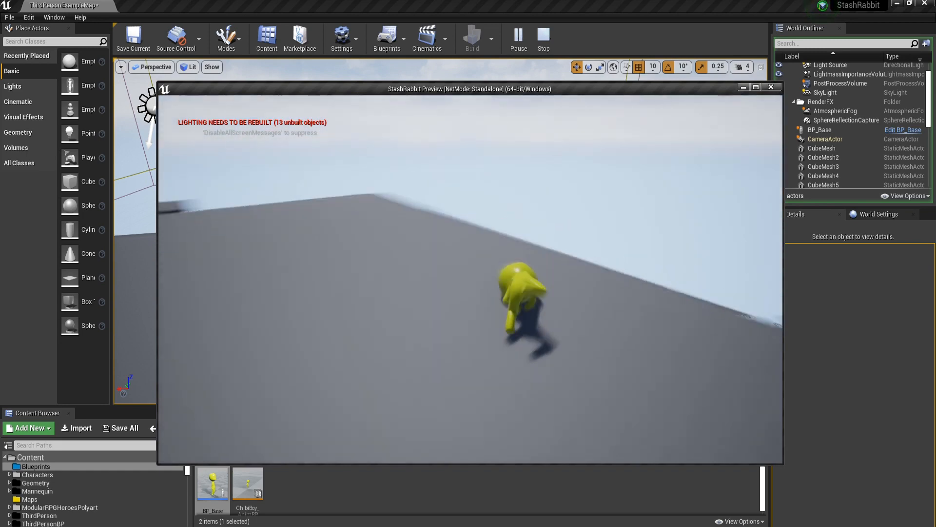
pyautogui.press('w')
pyautogui.press('space')
# - Run the character across the platform, along the narrow blocks and off the edge, and end the play session
pyautogui.press('w')
pyautogui.press('w')
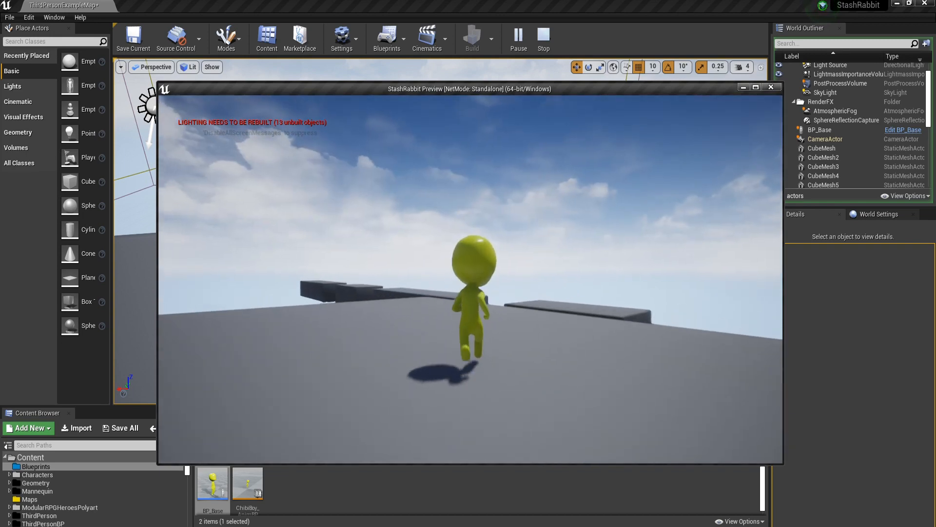
pyautogui.press('w')
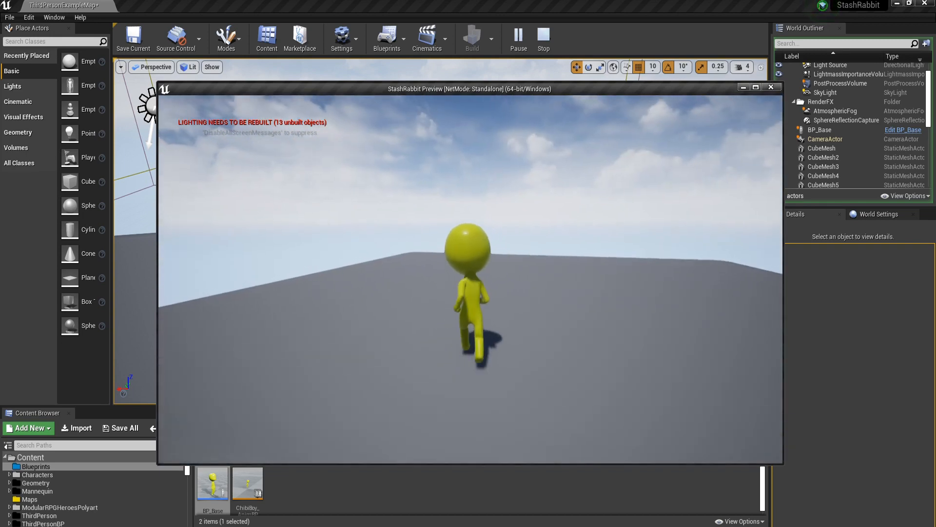
pyautogui.press('w')
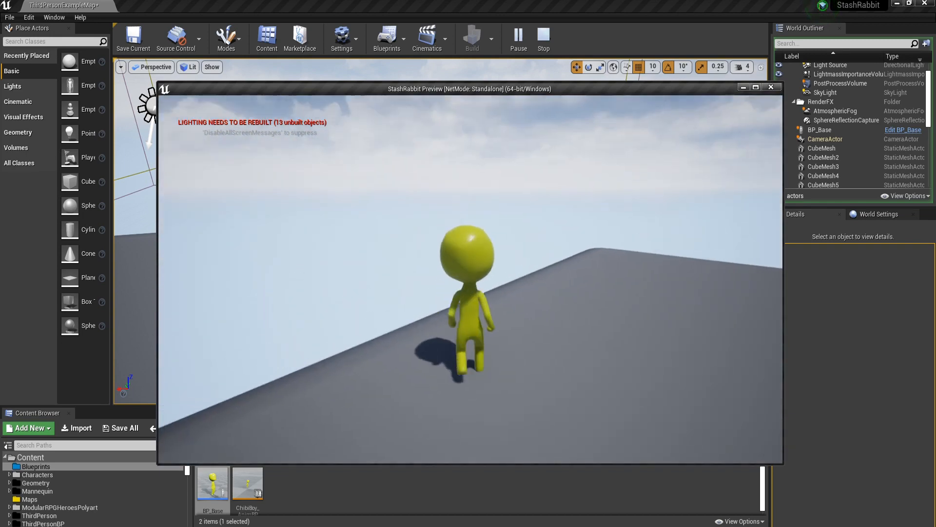
pyautogui.press('w')
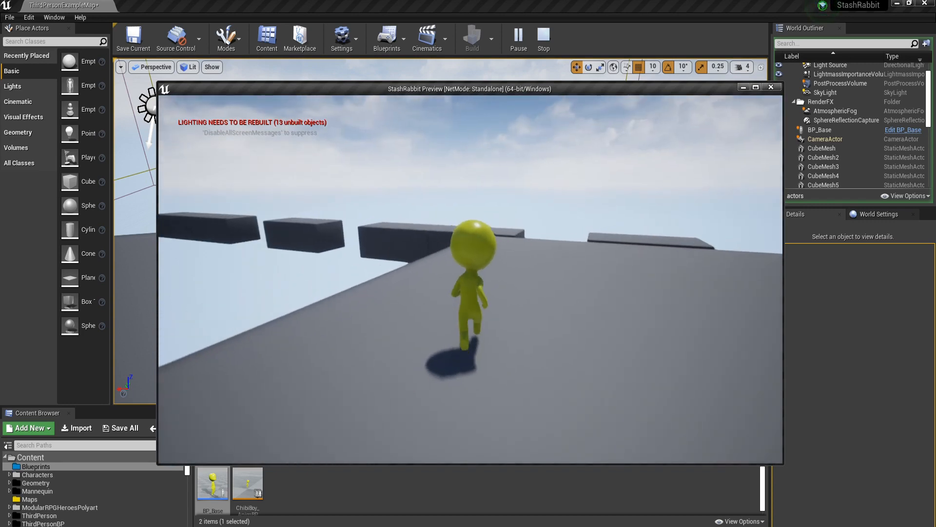
pyautogui.press('w')
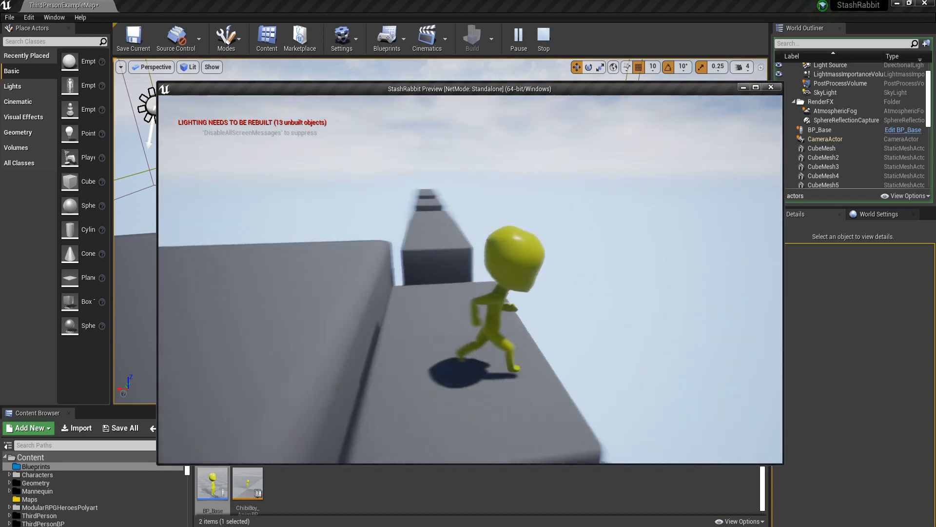
pyautogui.press('w')
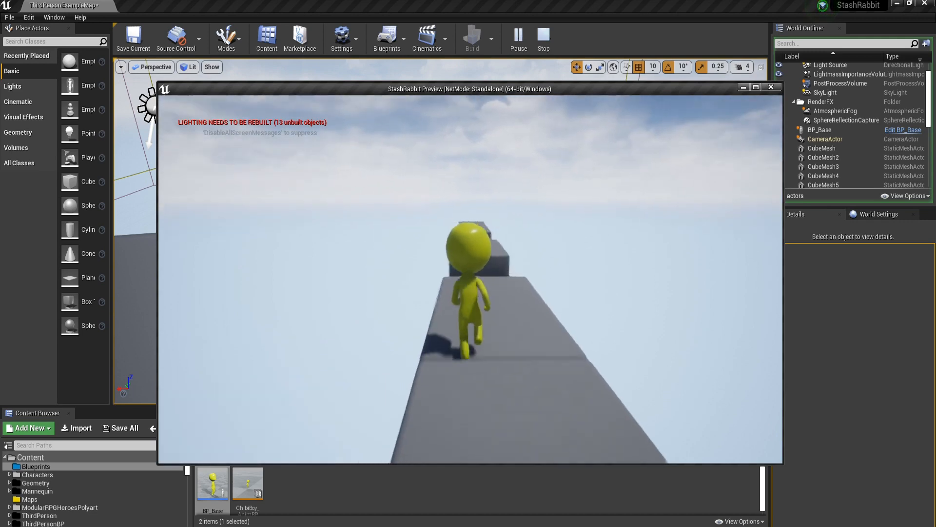
pyautogui.press('w')
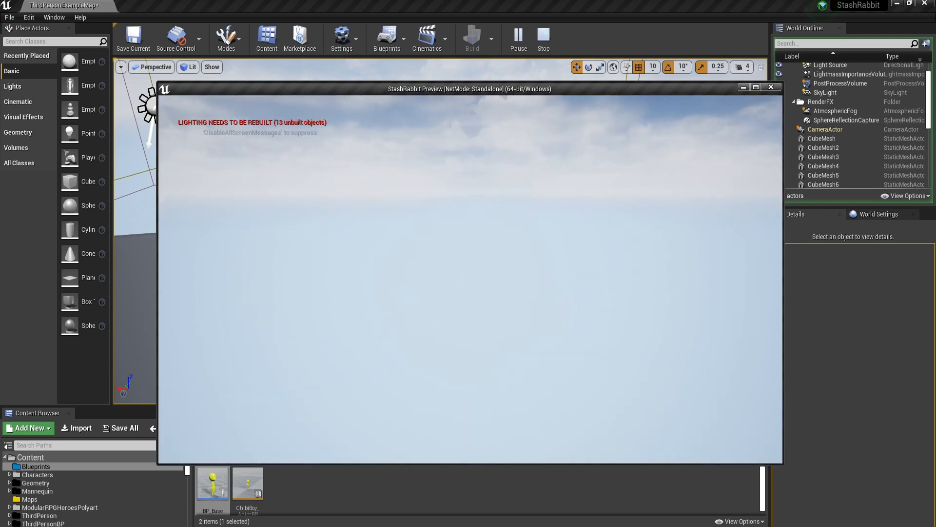
pyautogui.press('Escape')
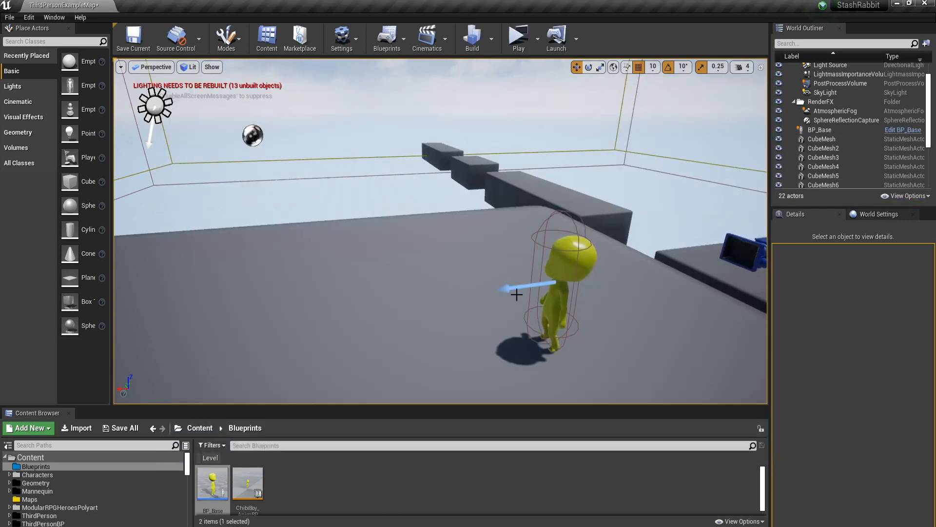
# - Open the BP_Base blueprint for editing and set the CharacterMovement component's Gravity Scale to 3
pyautogui.click(561, 267)
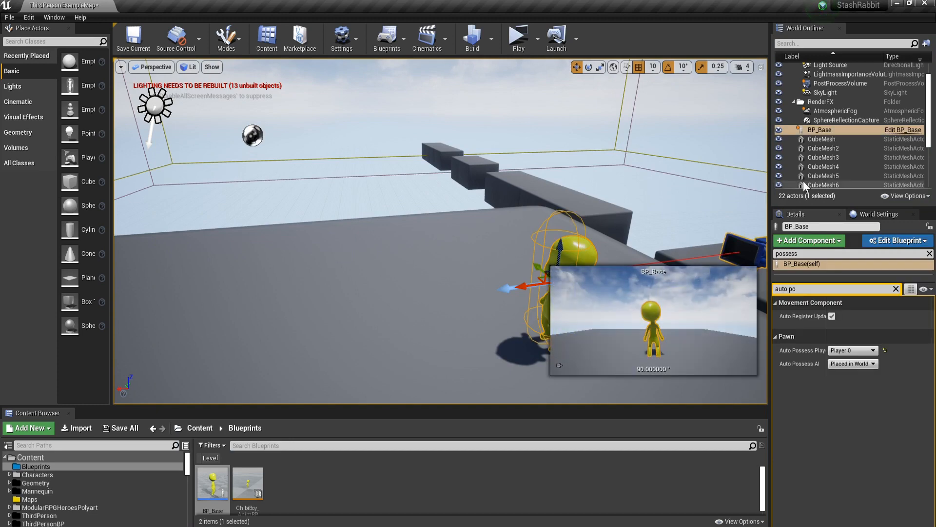
pyautogui.click(893, 130)
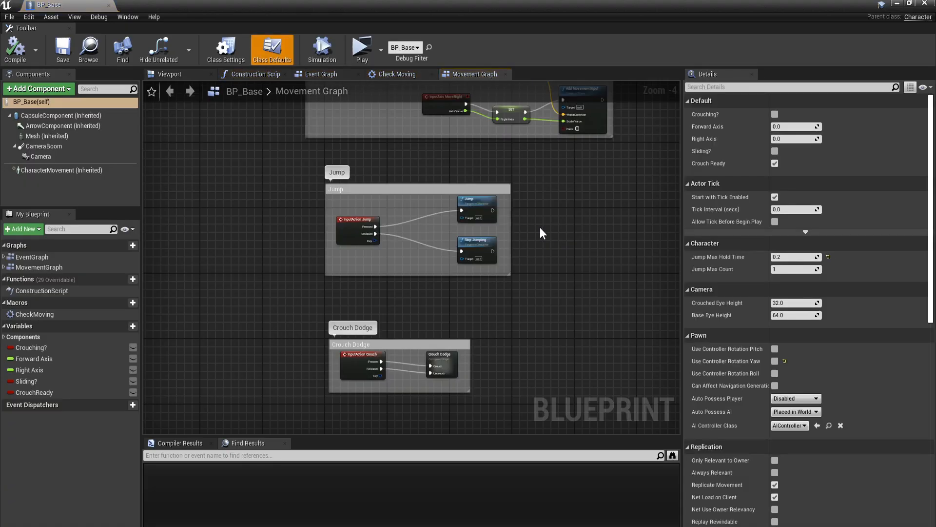
pyautogui.moveTo(547, 209); pyautogui.dragTo(538, 231, button='right')
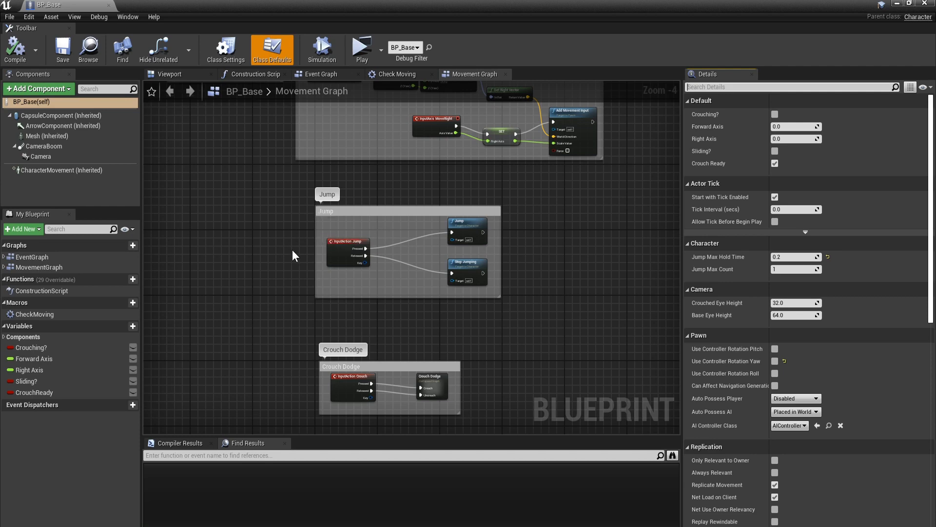
pyautogui.click(77, 170)
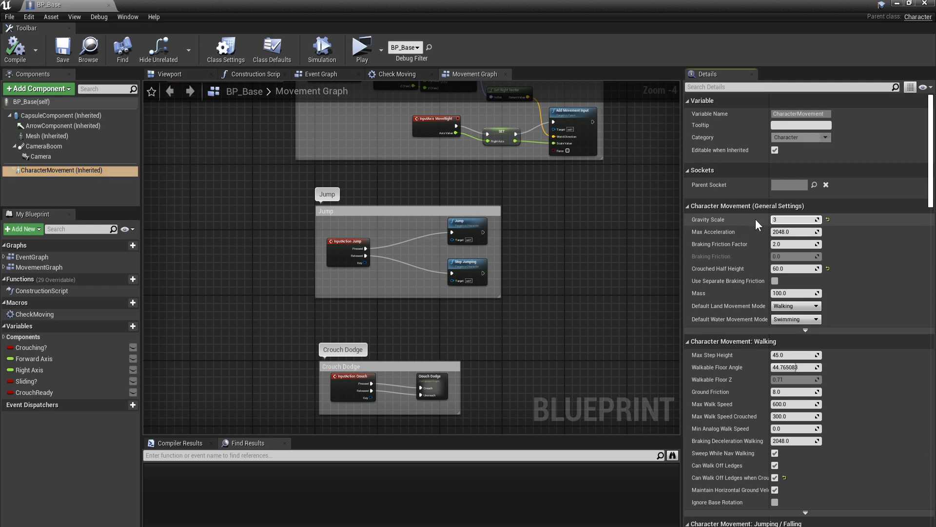
# - Play the level from the blueprint editor and jump the character along the narrow blocks to test the gravity
pyautogui.click(366, 51)
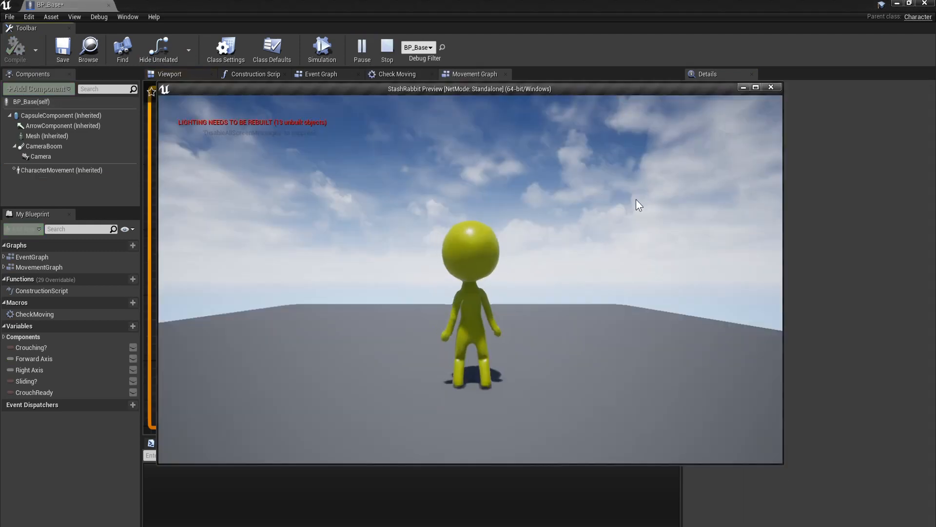
pyautogui.click(636, 200)
pyautogui.press('space')
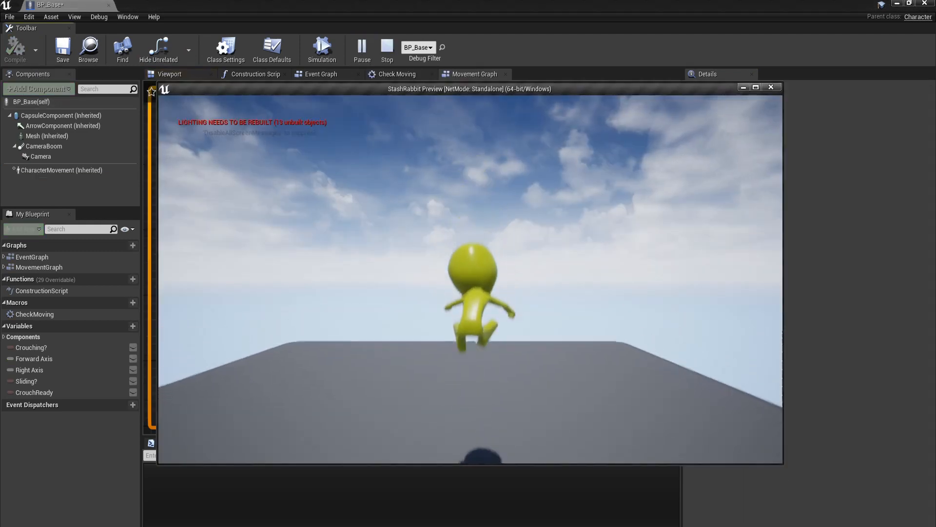
pyautogui.press('w')
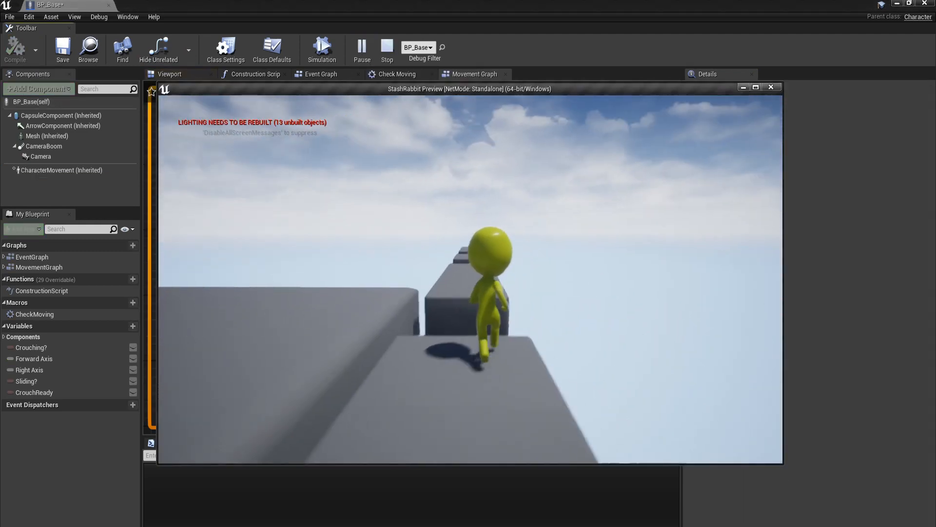
pyautogui.press('space')
pyautogui.press('w')
pyautogui.press('space')
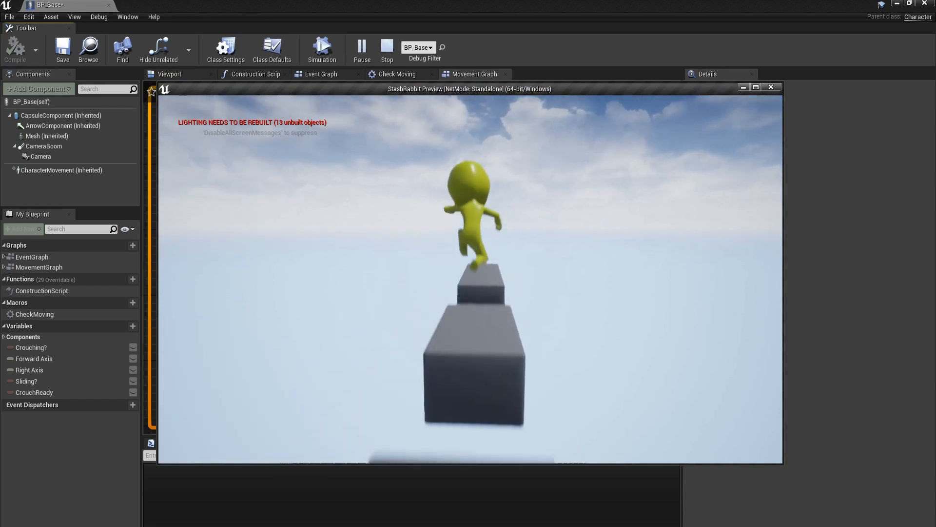
pyautogui.press('w')
pyautogui.press('space')
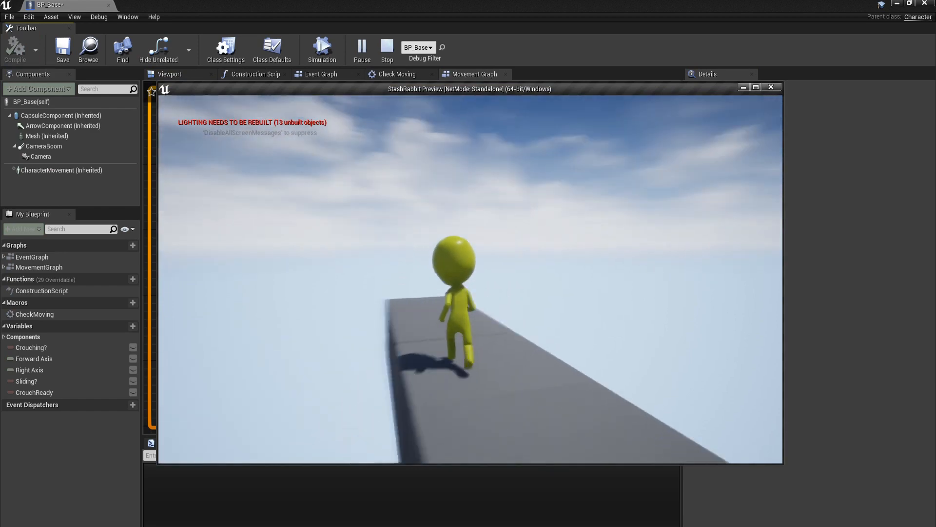
# - Test further jumps between the blocks and the large platform, and end the play session
pyautogui.press('w')
pyautogui.press('space')
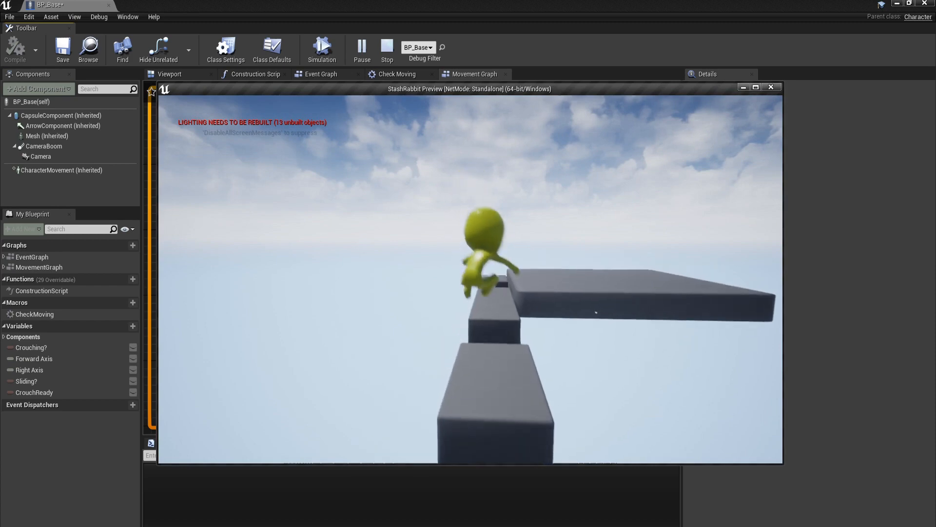
pyautogui.press('w')
pyautogui.press('space')
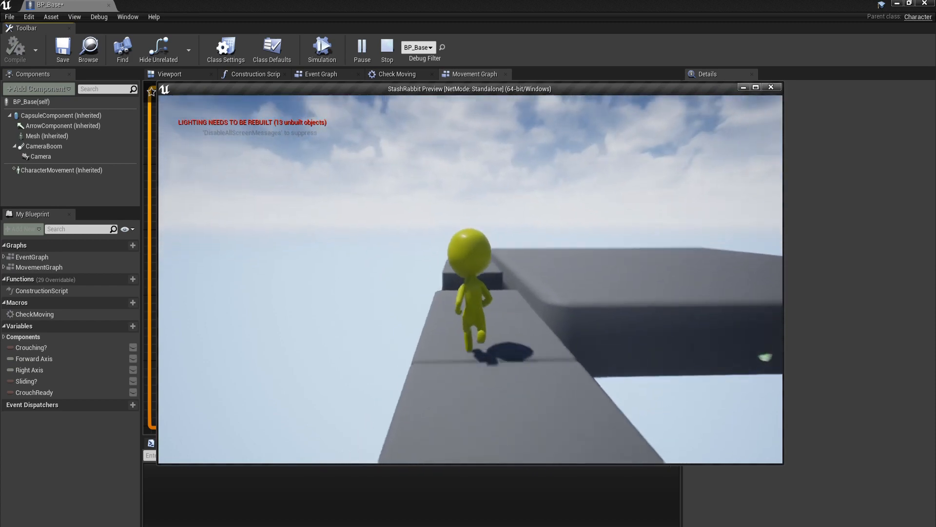
pyautogui.press('space')
pyautogui.press('w')
pyautogui.press('space')
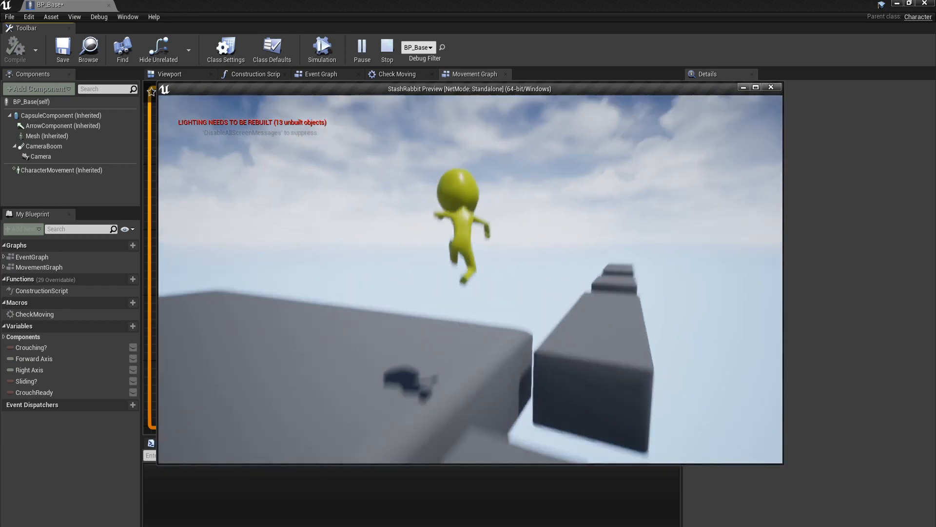
pyautogui.press('w')
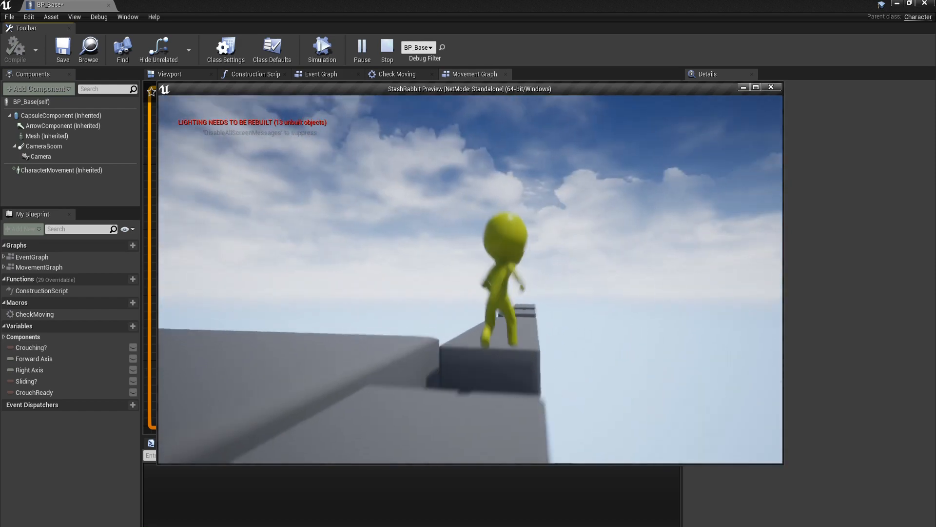
pyautogui.press('space')
pyautogui.press('Escape')
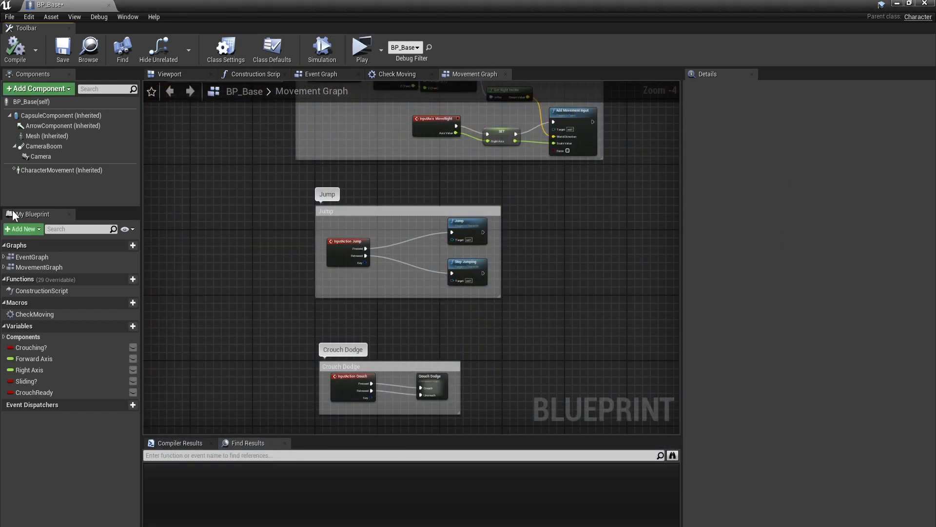
# - Show the jumping and falling settings of the CharacterMovement component
pyautogui.click(62, 170)
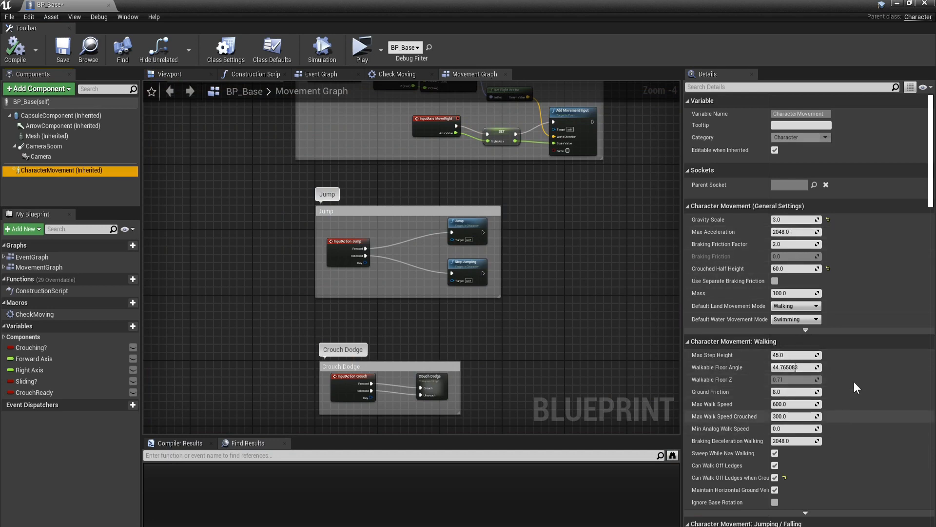
pyautogui.scroll(-5, 864, 281)
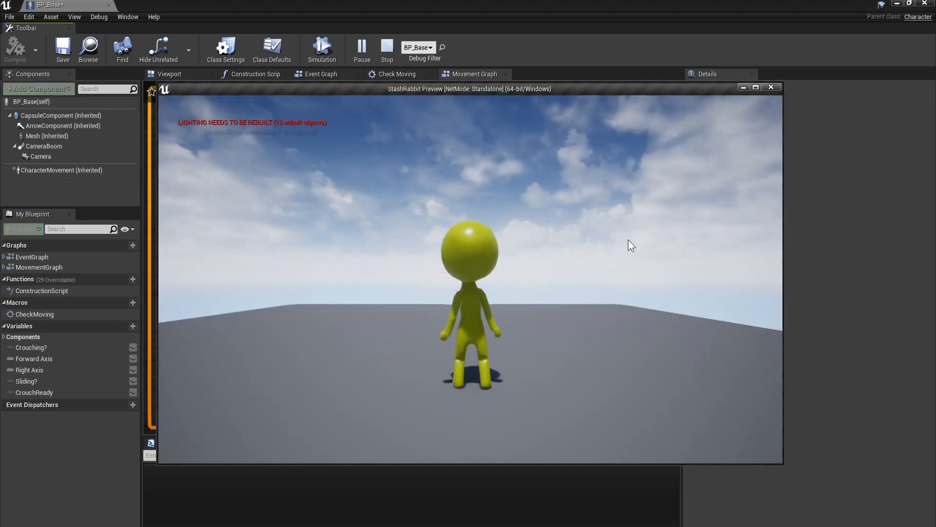
# - Play-test a jump from the large platform onto the row of narrow blocks, and end the play session
pyautogui.click(628, 240)
pyautogui.press('w')
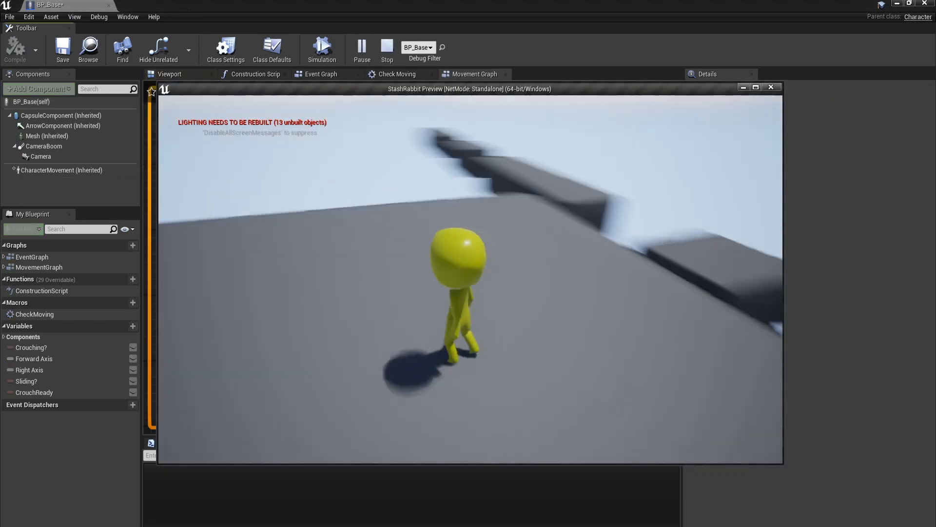
pyautogui.press('w')
pyautogui.press('space')
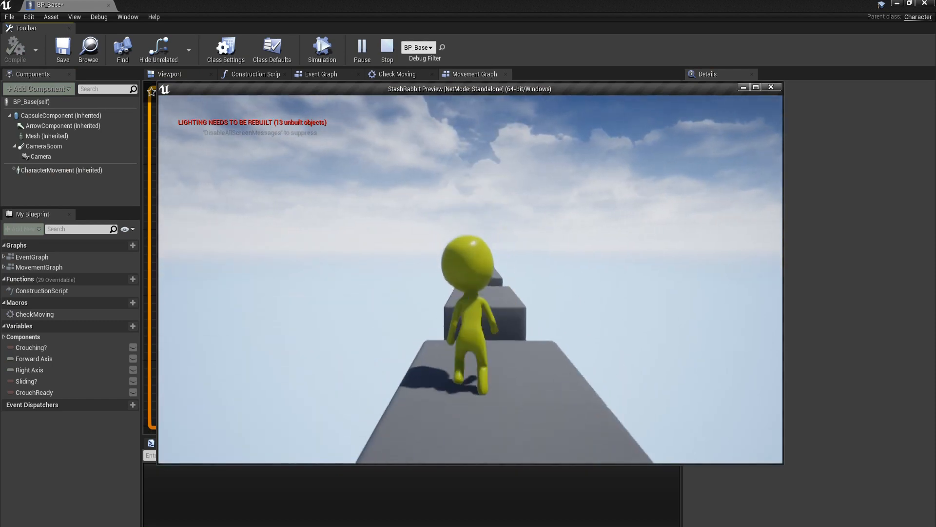
pyautogui.press('Escape')
# - Set the CharacterMovement component's Jump Z Velocity to 600
pyautogui.click(53, 171)
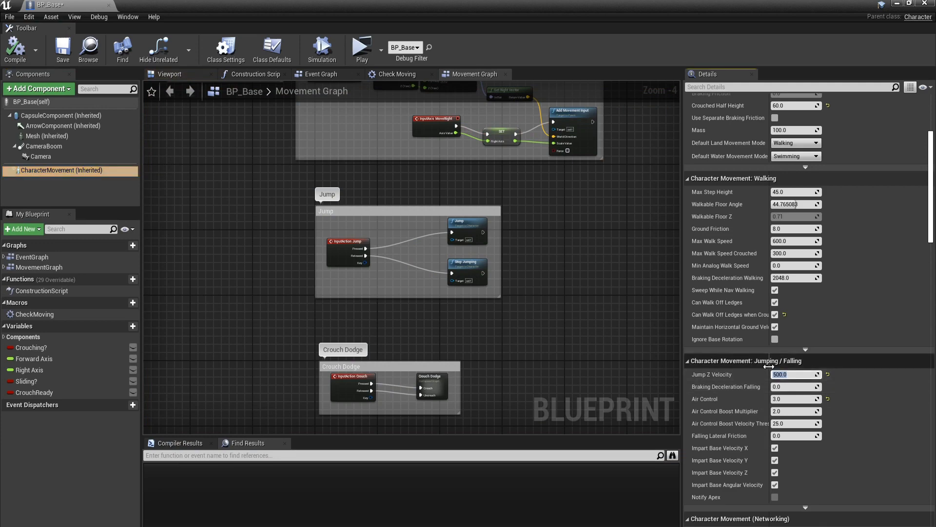
pyautogui.write('600')
pyautogui.press('Return')
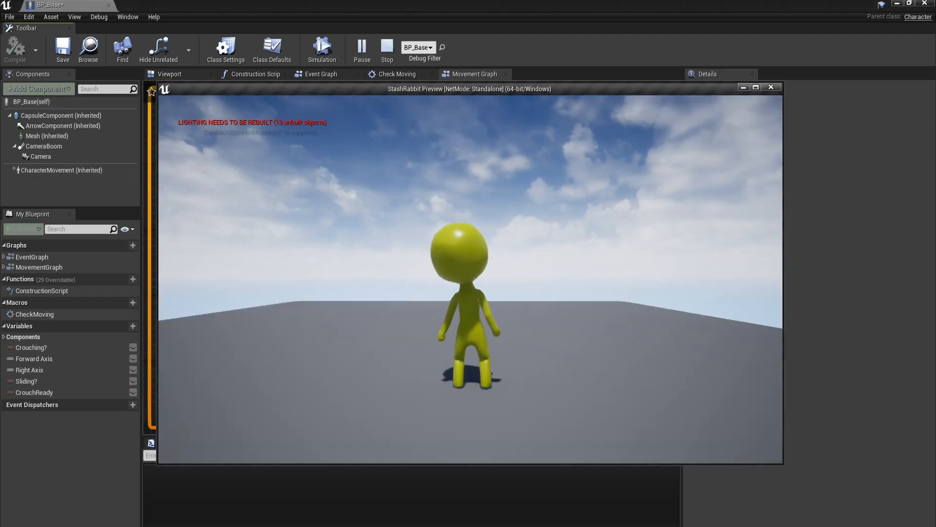
# - Play the level and run the character across the large platform and adjoining block towards the narrow blocks
pyautogui.press('w')
pyautogui.press('d')
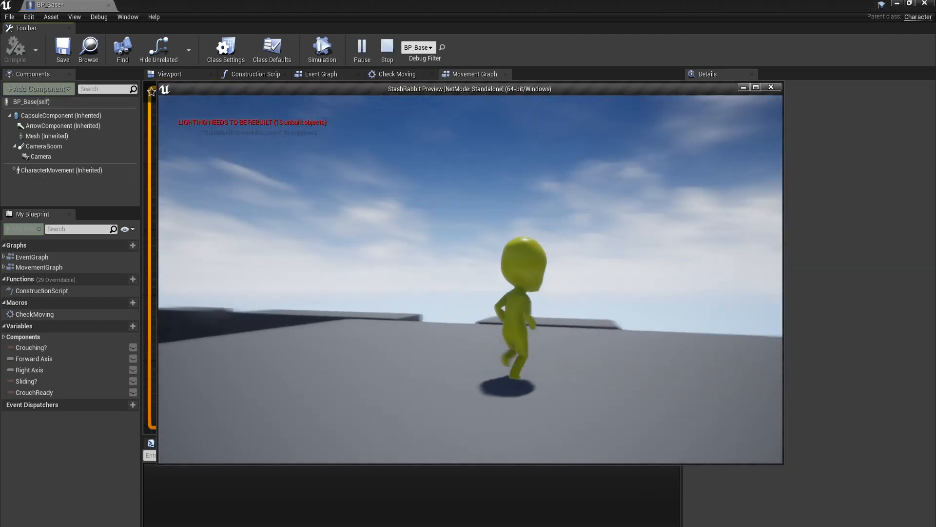
pyautogui.press('w')
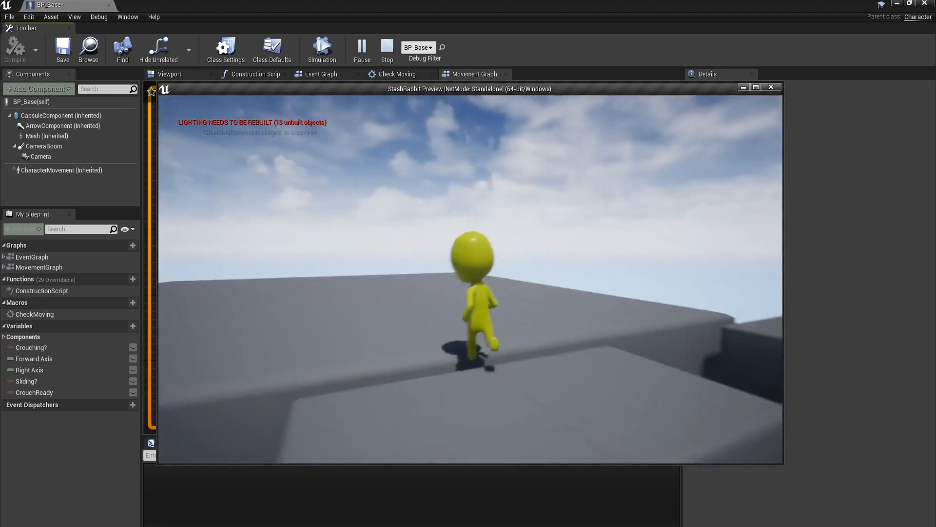
pyautogui.press('a')
pyautogui.press('w')
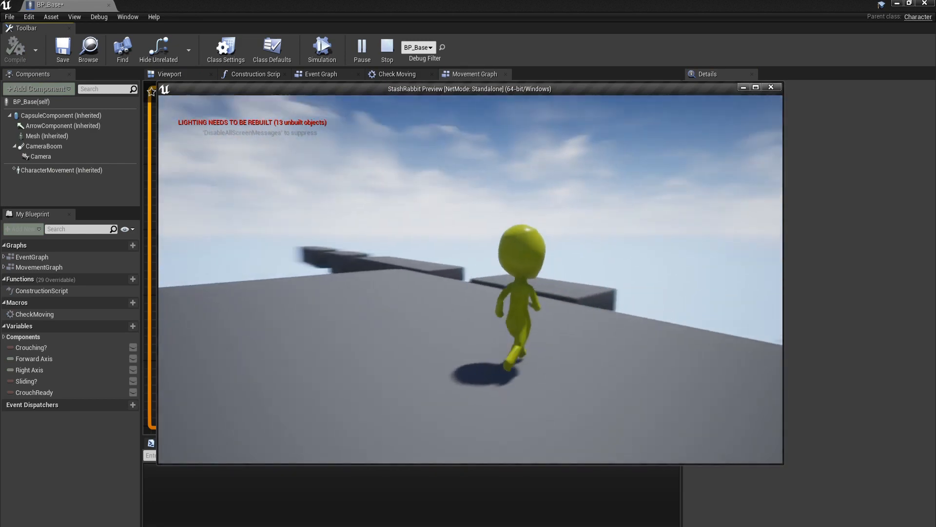
pyautogui.press('w')
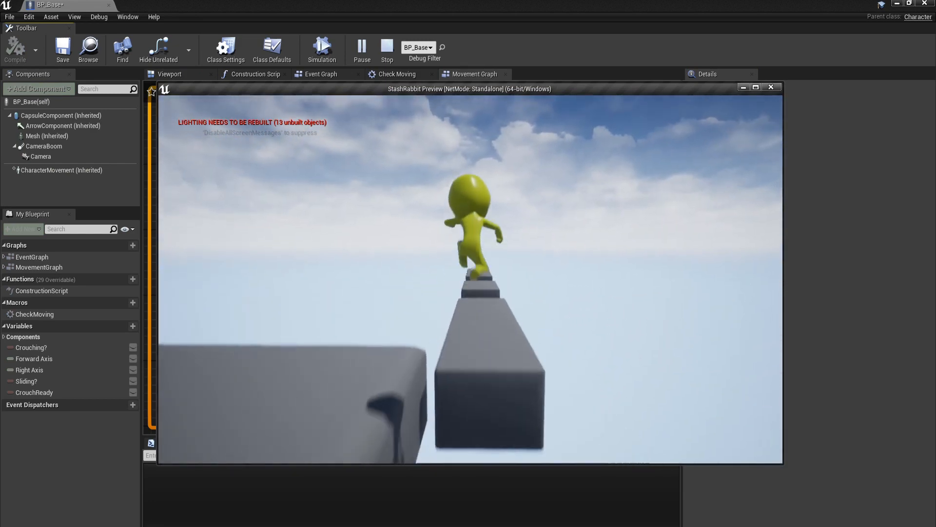
# - Test repeated jumps between the large platform and the nearby narrow blocks with the new jump velocity
pyautogui.press('space')
pyautogui.press('w')
pyautogui.press('space')
pyautogui.press('w')
pyautogui.press('space')
pyautogui.press('space')
pyautogui.press('w')
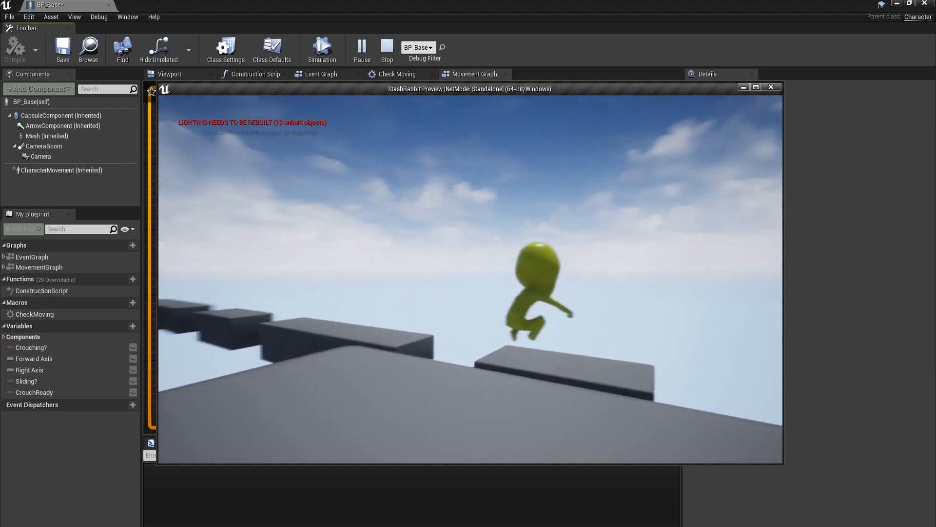
# - Jump the character along the row of narrow blocks towards the far platform, and end the play session
pyautogui.press('space')
pyautogui.press('w')
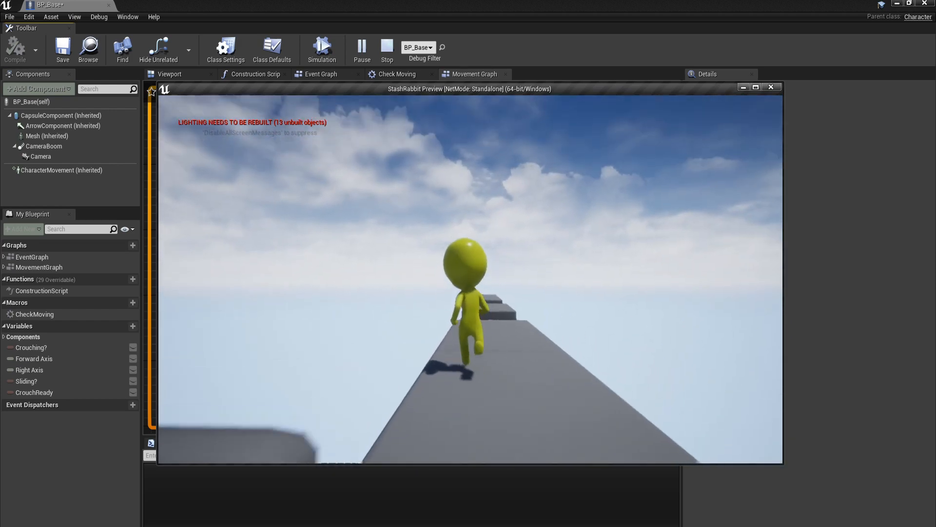
pyautogui.press('space')
pyautogui.press('w')
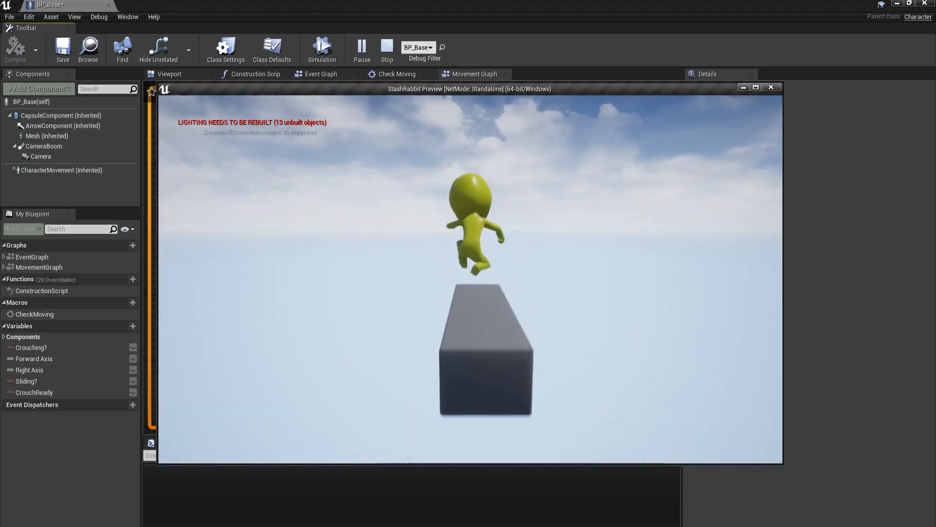
pyautogui.press('space')
pyautogui.press('w')
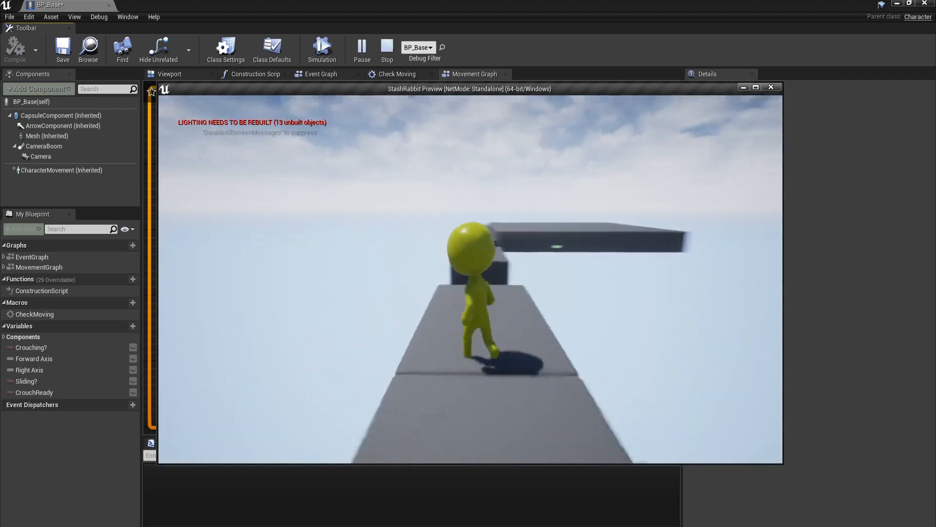
pyautogui.press('space')
pyautogui.press('Escape')
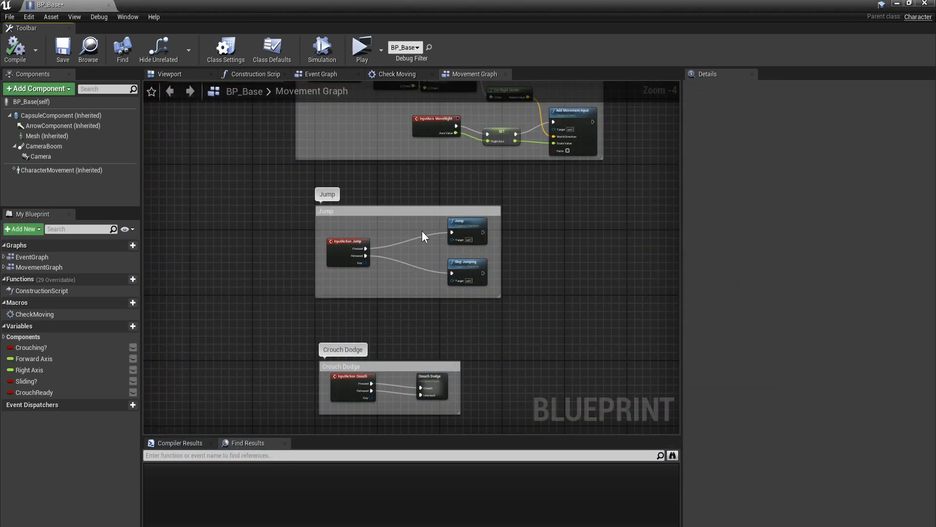
# - Filter the CharacterMovement component's settings by "walk", set Max Walk Speed to 450, and close the blueprint editor
pyautogui.click(81, 170)
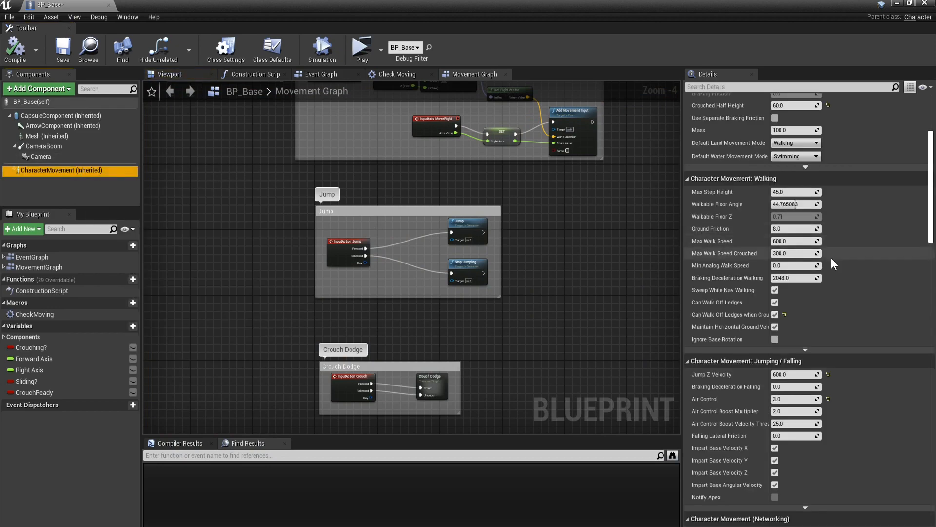
pyautogui.scroll(-10, 856, 305)
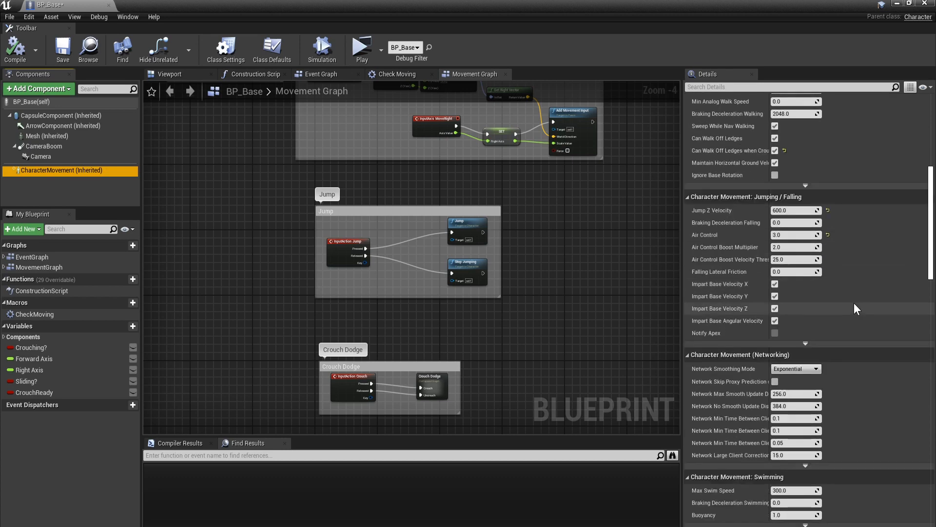
pyautogui.scroll(-8, 878, 332)
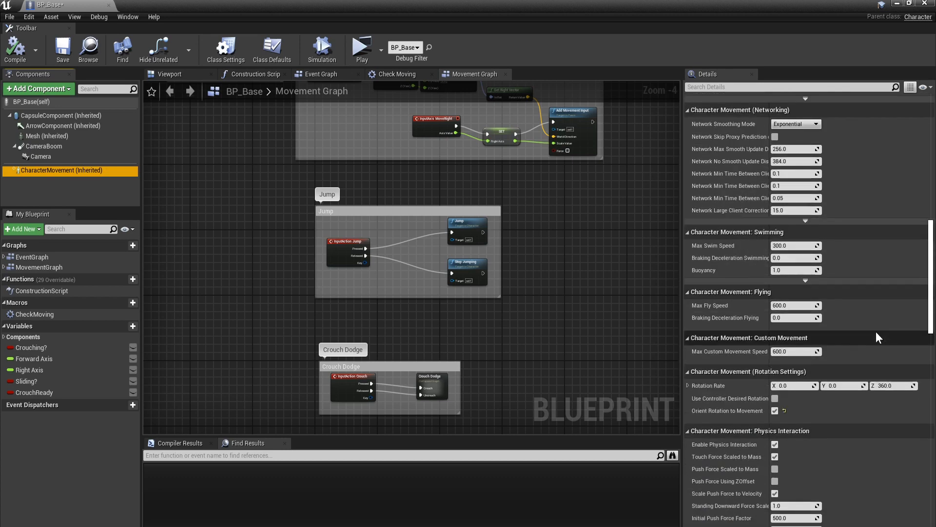
pyautogui.scroll(18, 862, 371)
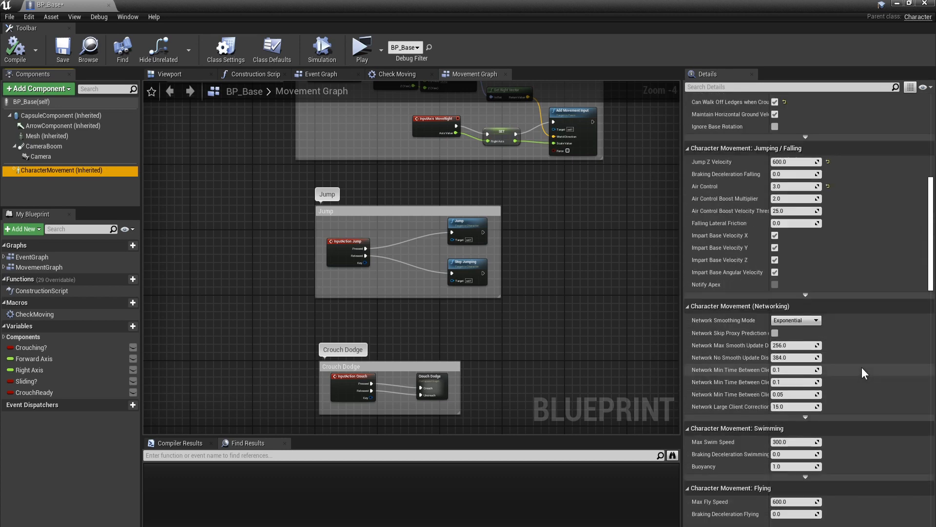
pyautogui.scroll(3, 861, 367)
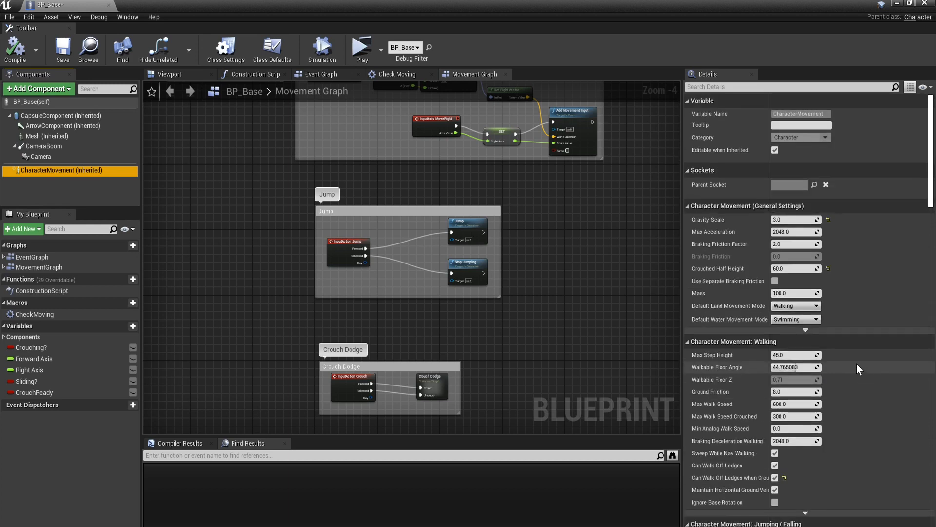
pyautogui.click(702, 87)
pyautogui.write('walk')
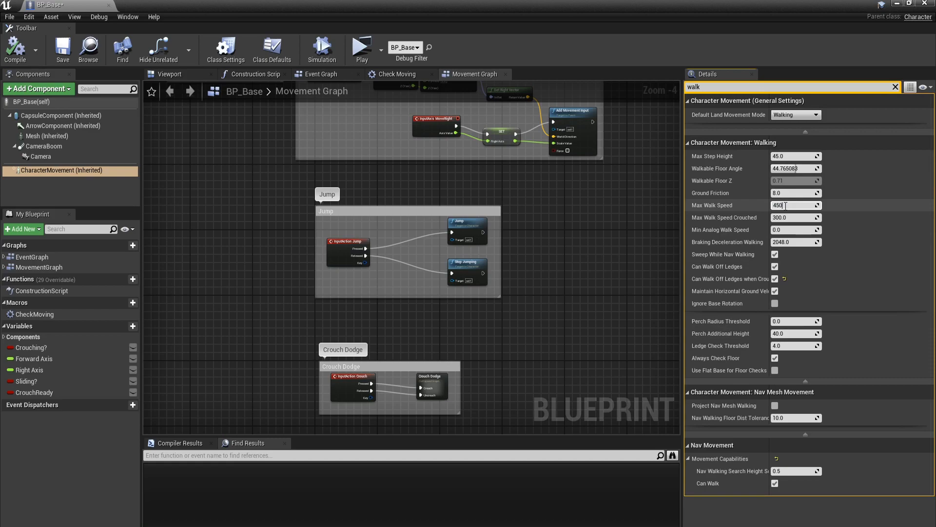
pyautogui.click(921, 5)
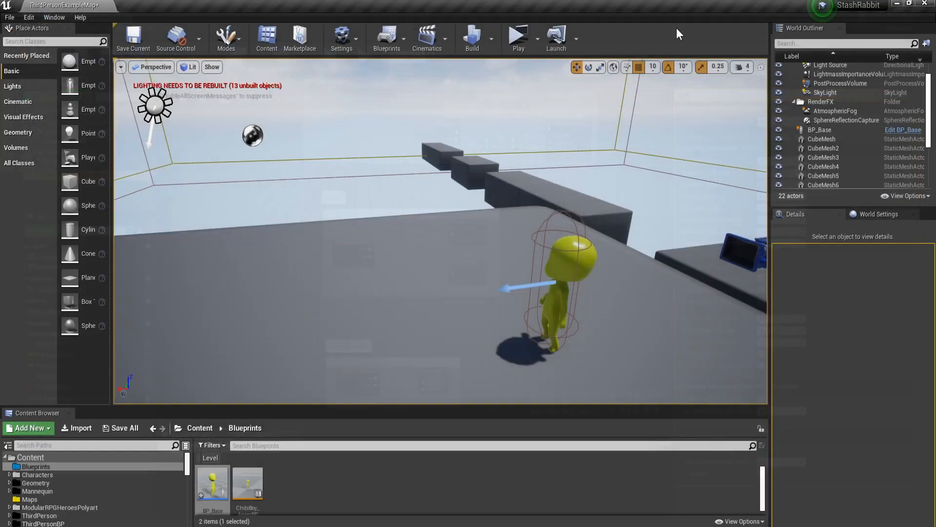
# - Play the level and test walking and jumping along the narrow blocks at the new walk speed, ending the session when done
pyautogui.click(518, 39)
pyautogui.click(624, 242)
pyautogui.press('w')
pyautogui.press('d')
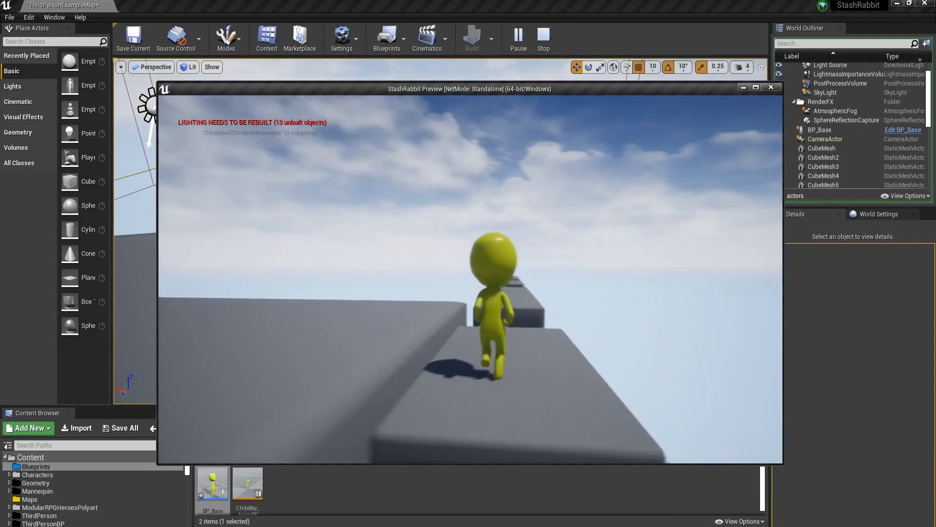
pyautogui.press('space')
pyautogui.press('space')
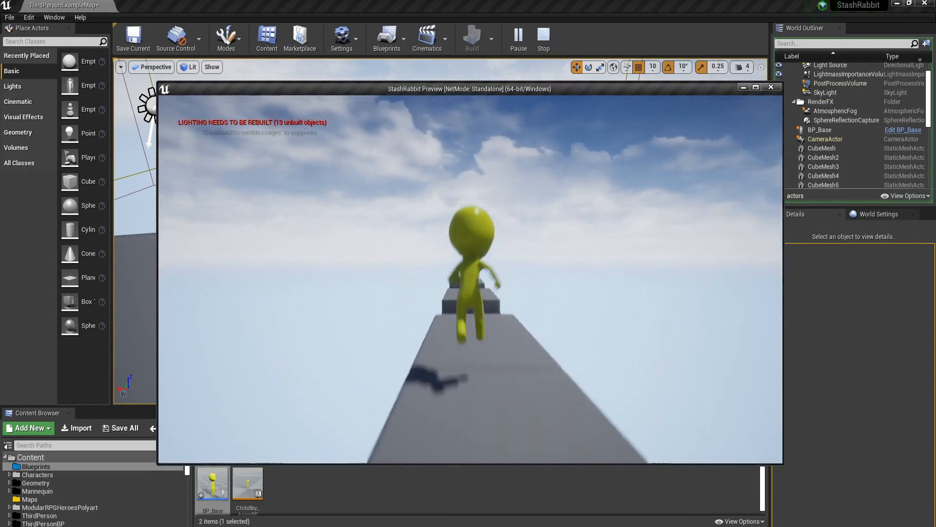
pyautogui.press('space')
pyautogui.press('Escape')
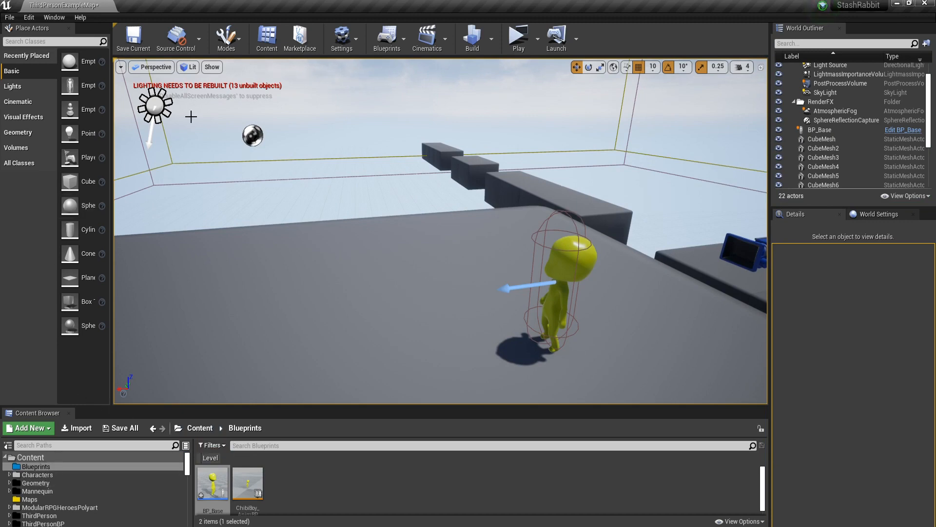
# - Delete the Level_1 asset from the project's Maps folder
pyautogui.click(30, 458)
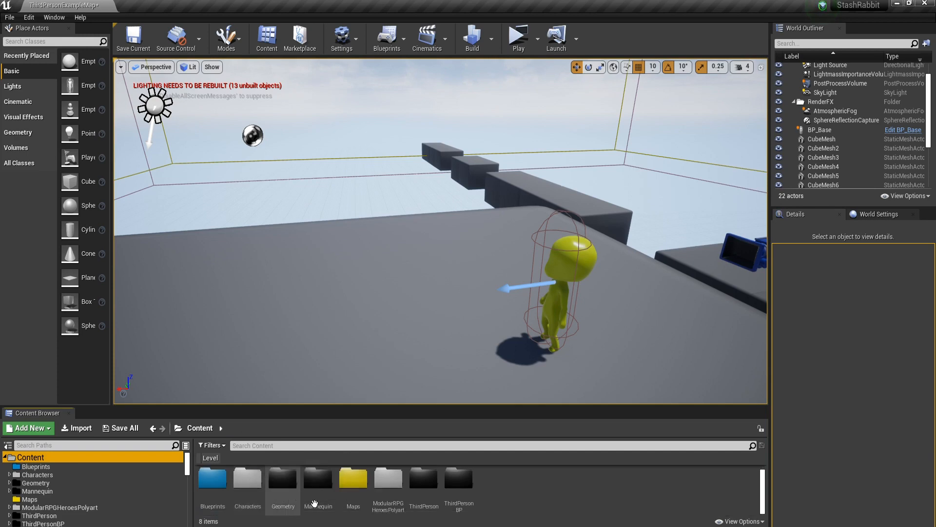
pyautogui.doubleClick(357, 490)
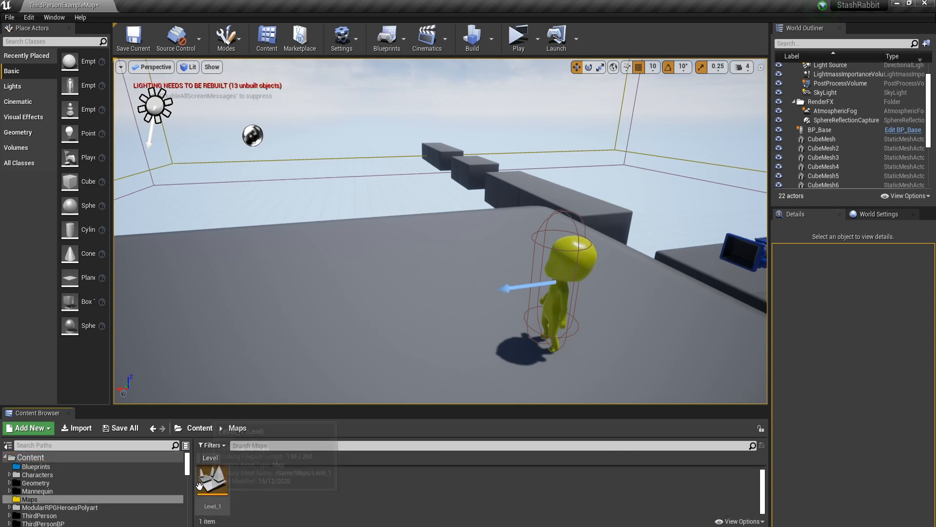
pyautogui.click(204, 483)
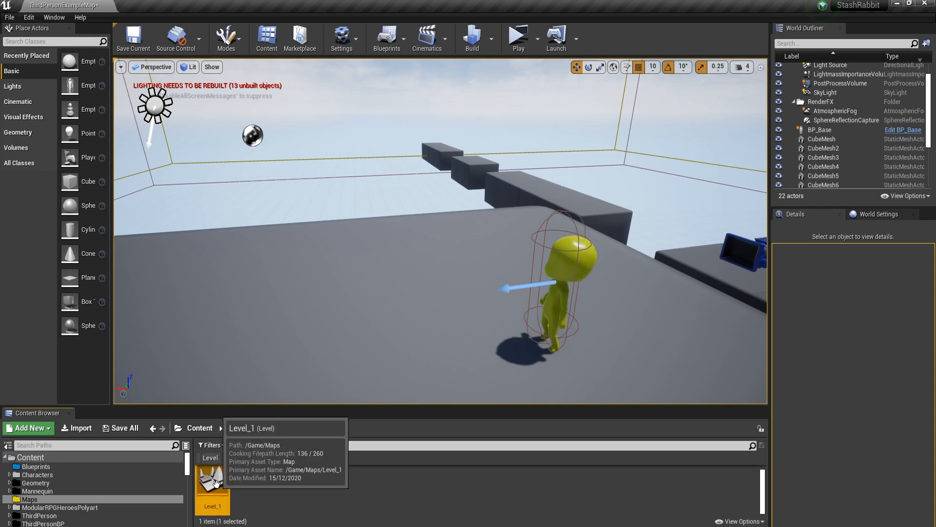
pyautogui.press('Delete')
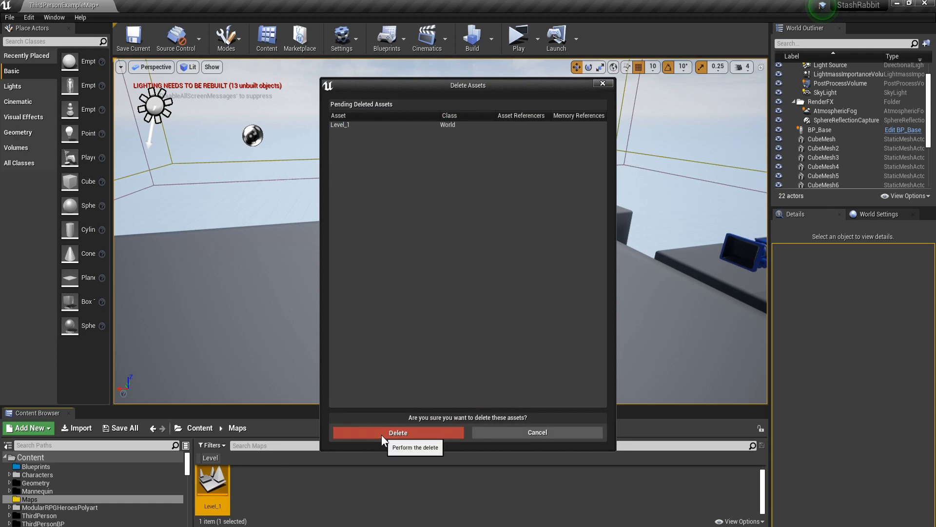
pyautogui.click(381, 433)
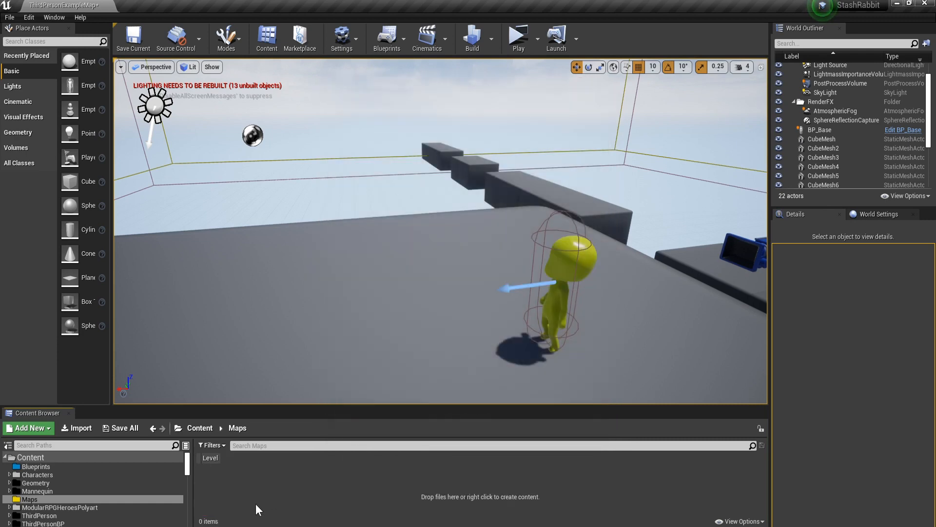
# - Create a folder named World_1 inside the Maps folder and open it
pyautogui.rightClick(242, 483)
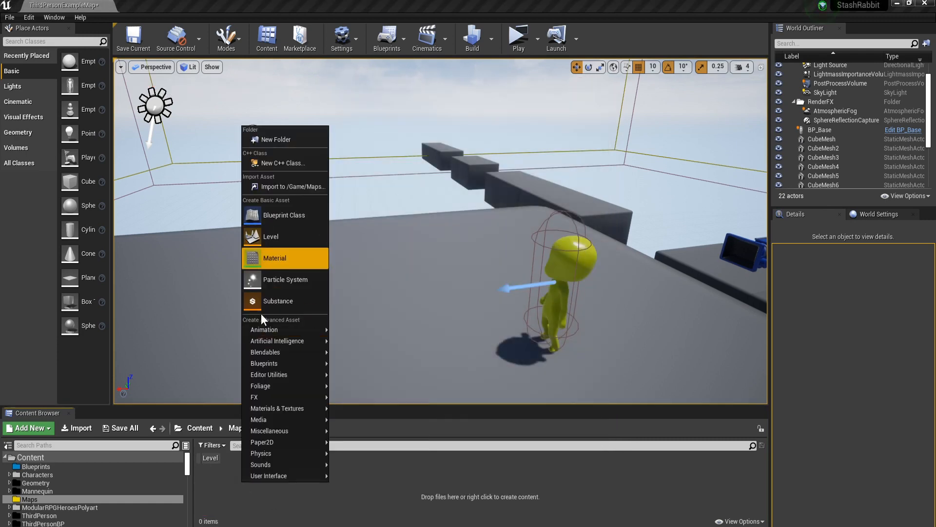
pyautogui.rightClick(216, 496)
pyautogui.moveTo(241, 489)
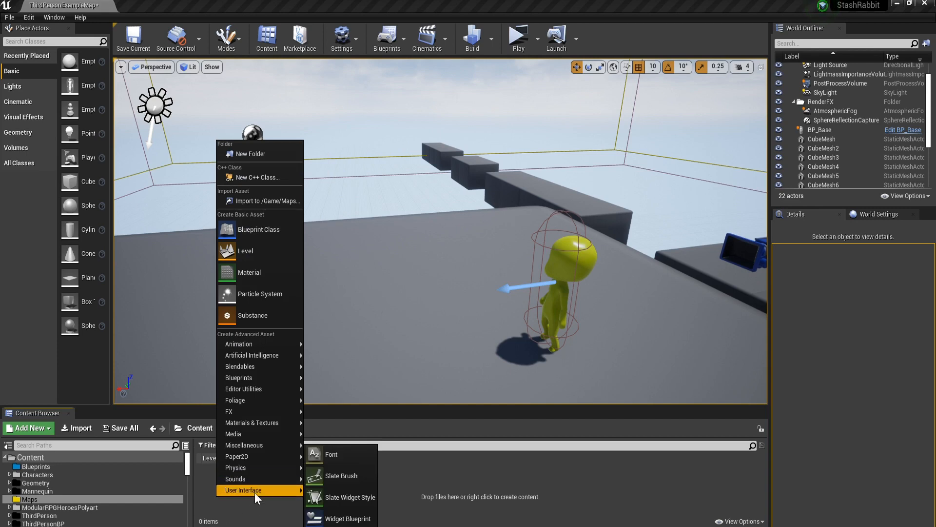
pyautogui.click(237, 155)
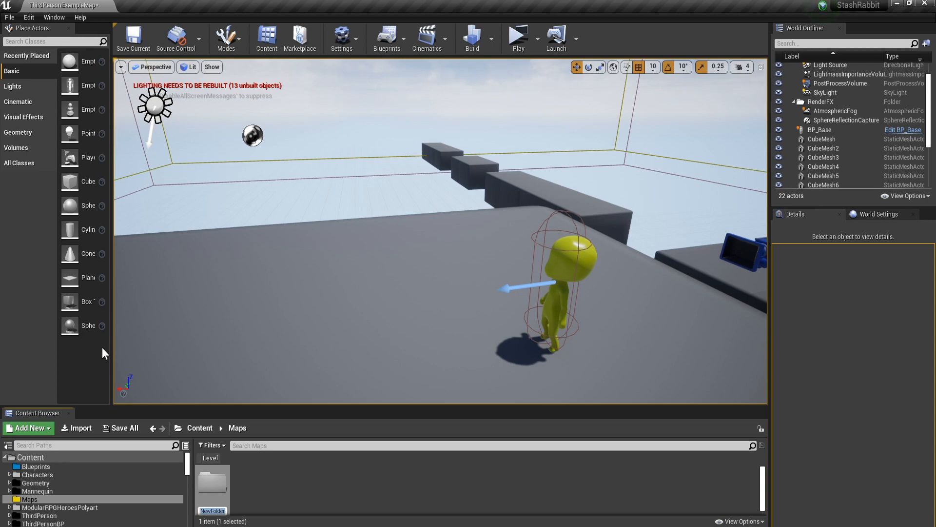
pyautogui.write('World 1')
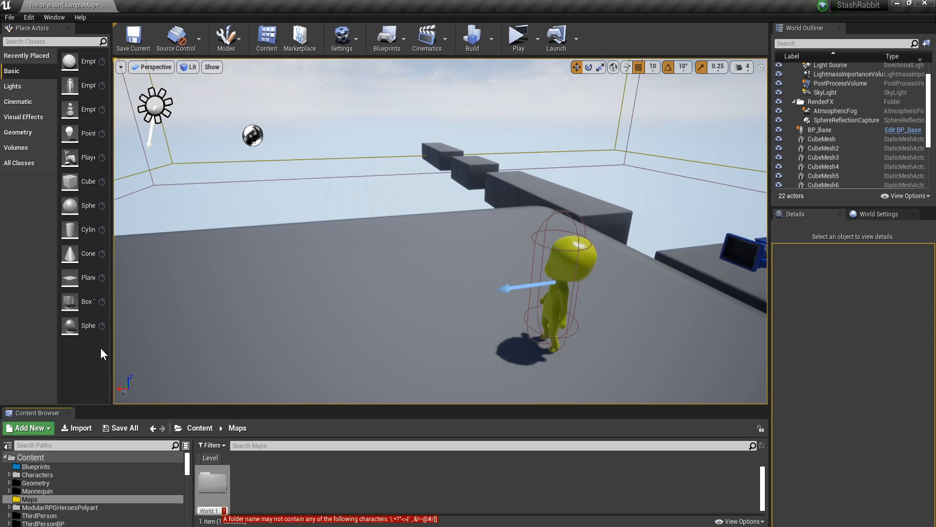
pyautogui.press('BackSpace')
pyautogui.press('Return')
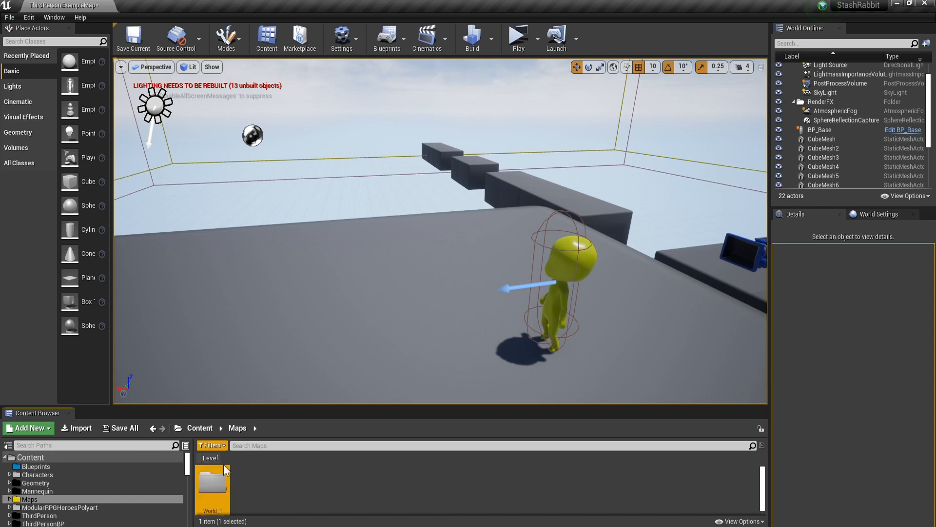
pyautogui.doubleClick(220, 485)
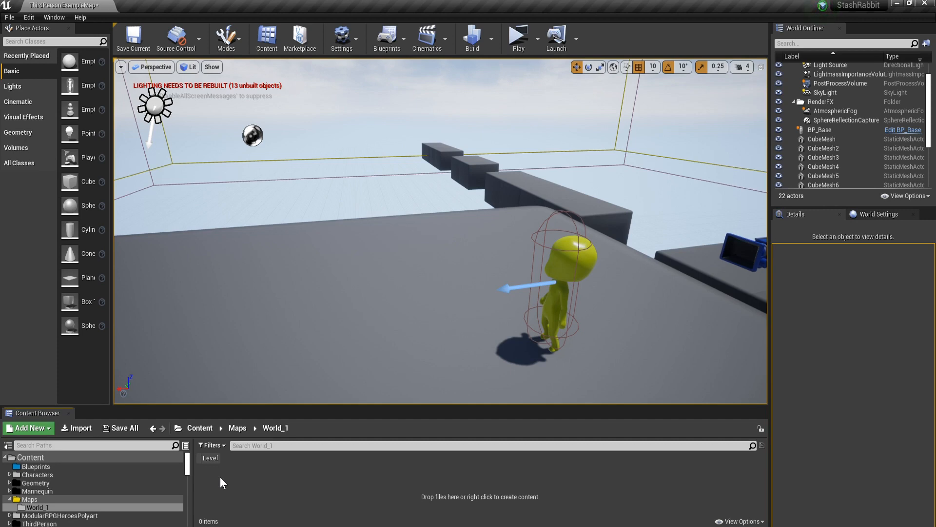
# - Create a new level from the Default template, saving the pending changes to ThirdPersonExampleMap and its built data
pyautogui.click(9, 17)
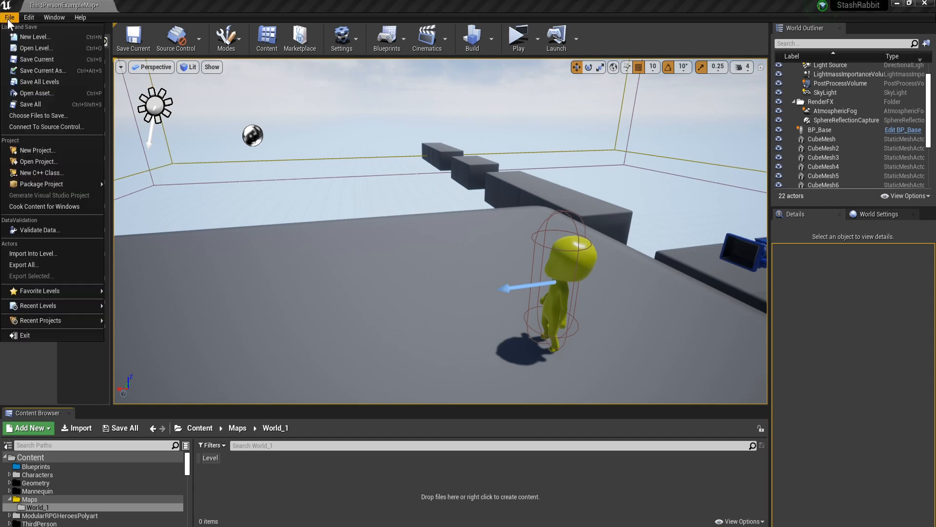
pyautogui.click(28, 38)
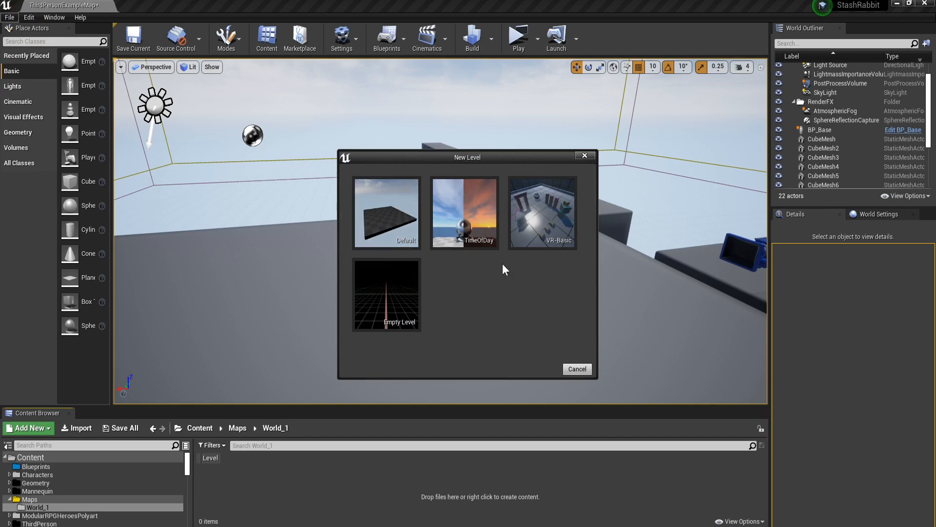
pyautogui.click(397, 204)
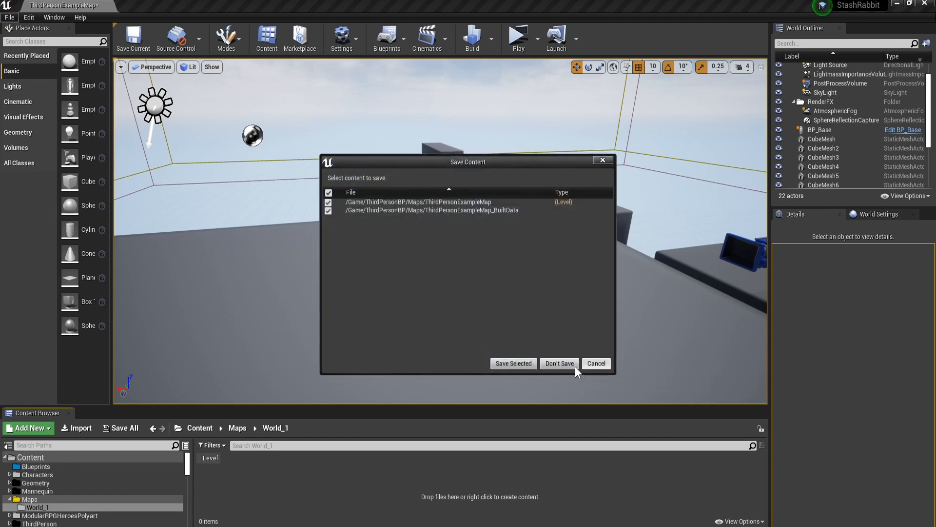
pyautogui.click(511, 364)
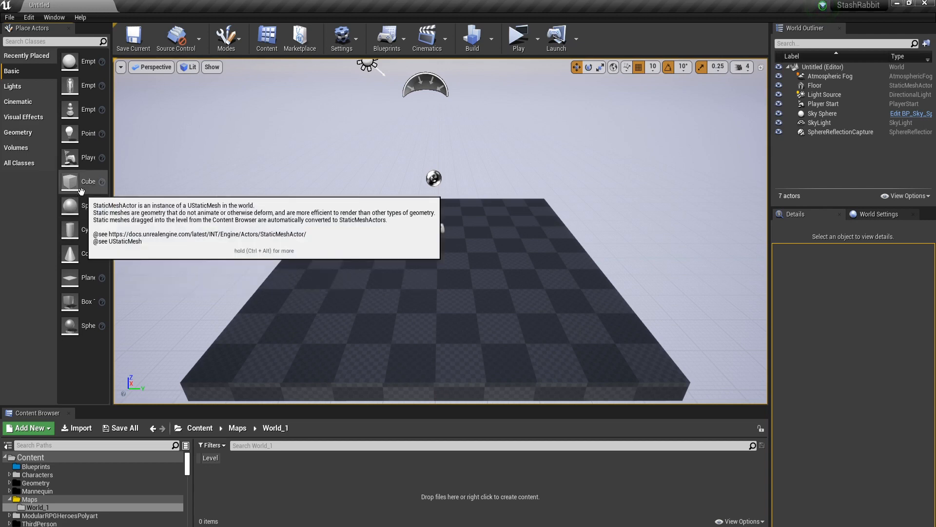
pyautogui.moveTo(81, 190); pyautogui.dragTo(440, 272)
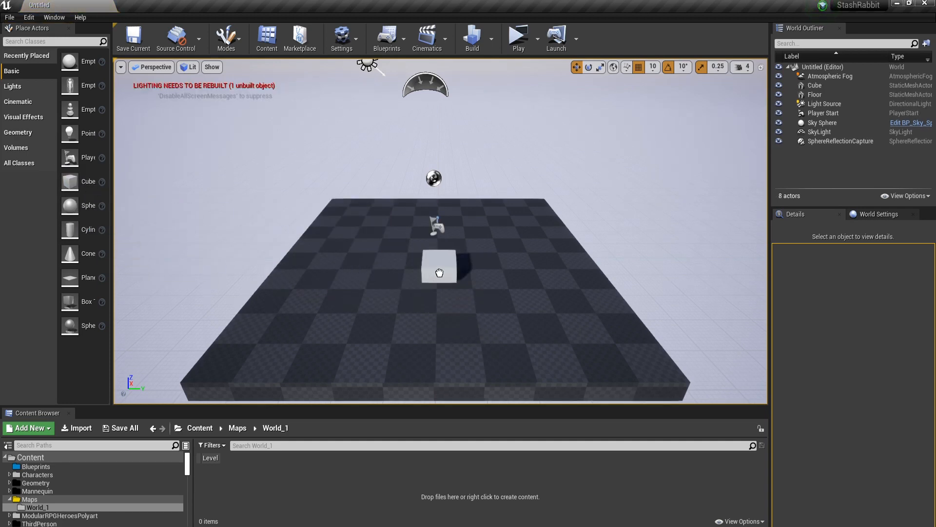
pyautogui.click(440, 273)
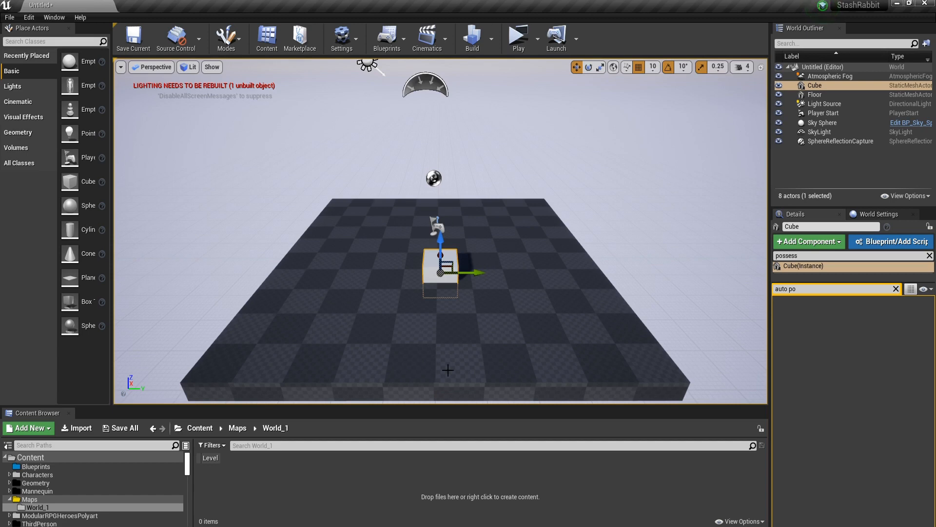
pyautogui.press('Delete')
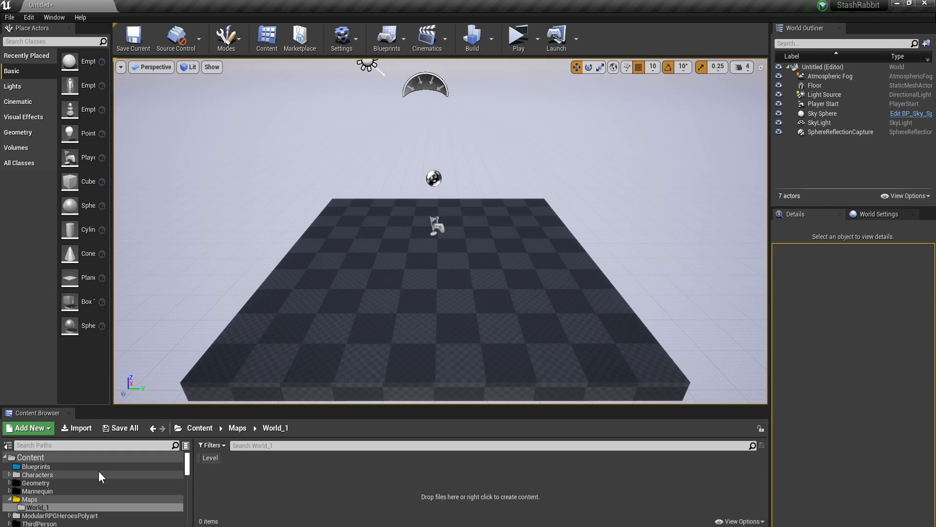
# - Place a BP_Base character from the Blueprints folder on the floor at about X -280, Y -30, and briefly play the level to check it
pyautogui.click(72, 465)
pyautogui.moveTo(220, 495); pyautogui.dragTo(425, 280)
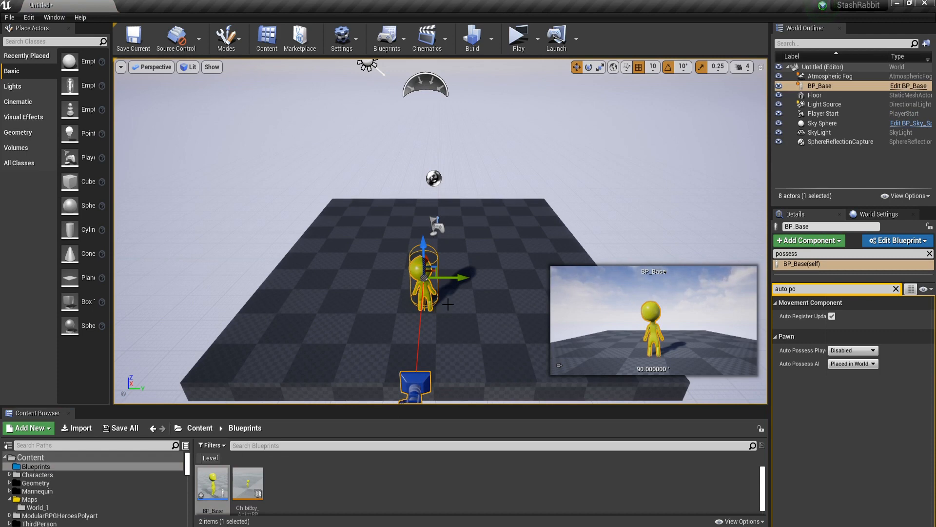
pyautogui.click(518, 37)
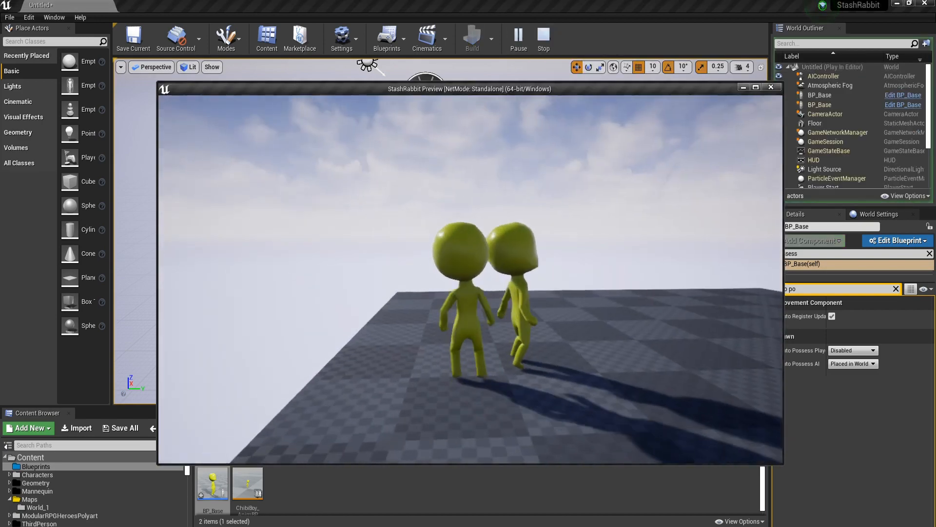
pyautogui.press('Escape')
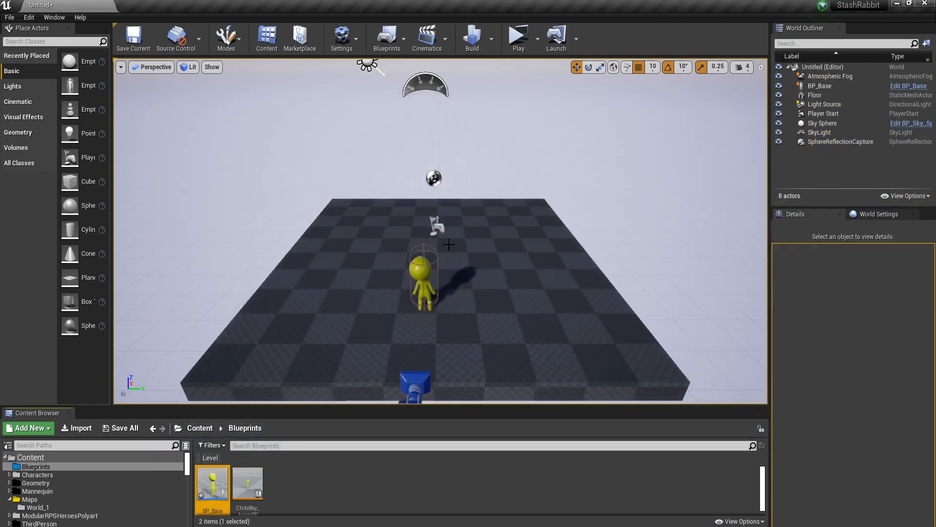
# - Delete the Player Start actor and set the placed BP_Base's Auto Possess Player to Player 0
pyautogui.click(436, 225)
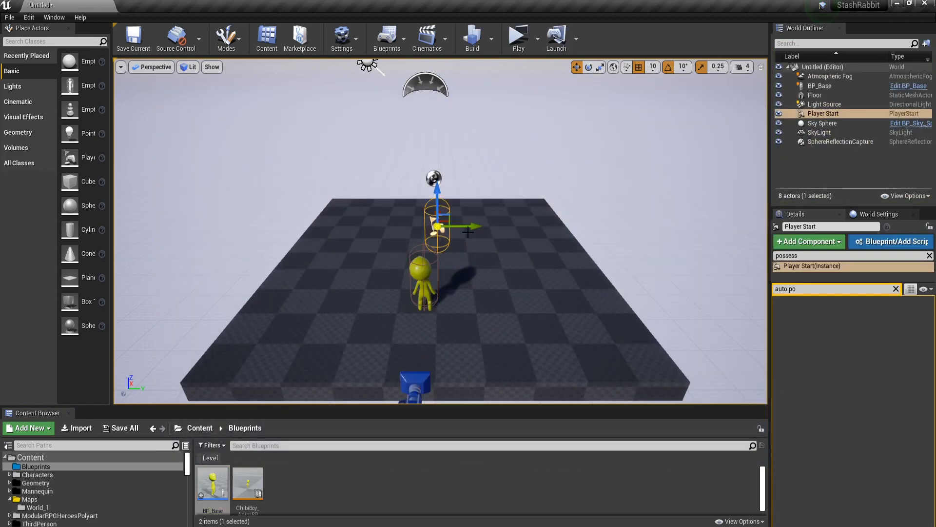
pyautogui.press('Delete')
pyautogui.click(420, 274)
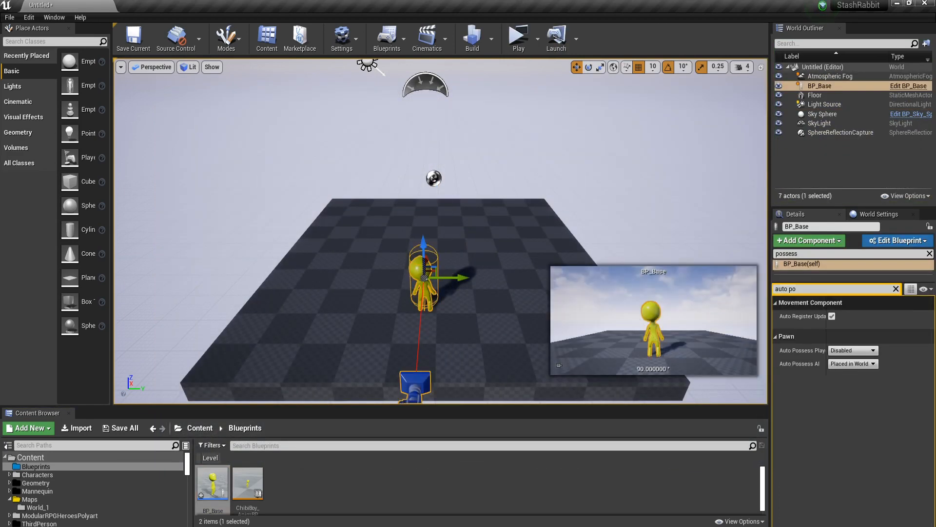
pyautogui.click(897, 289)
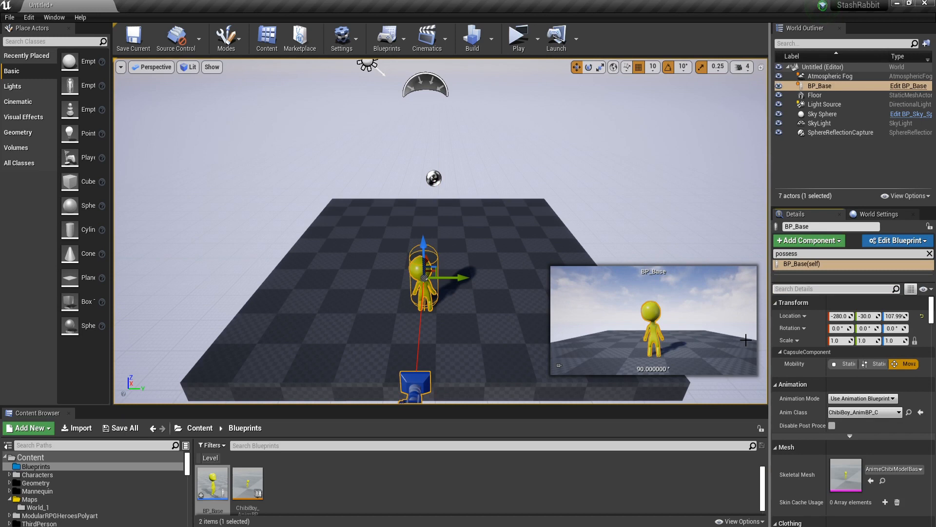
pyautogui.write('po')
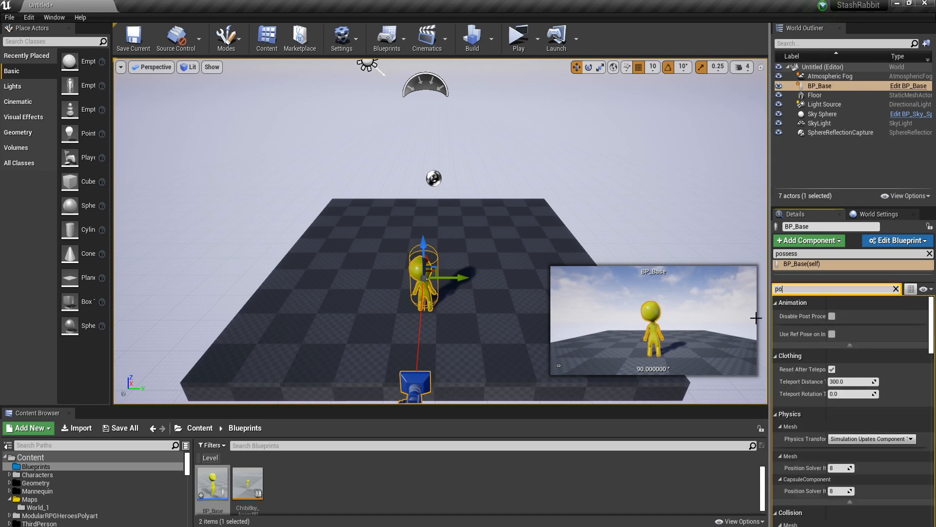
pyautogui.write('sses')
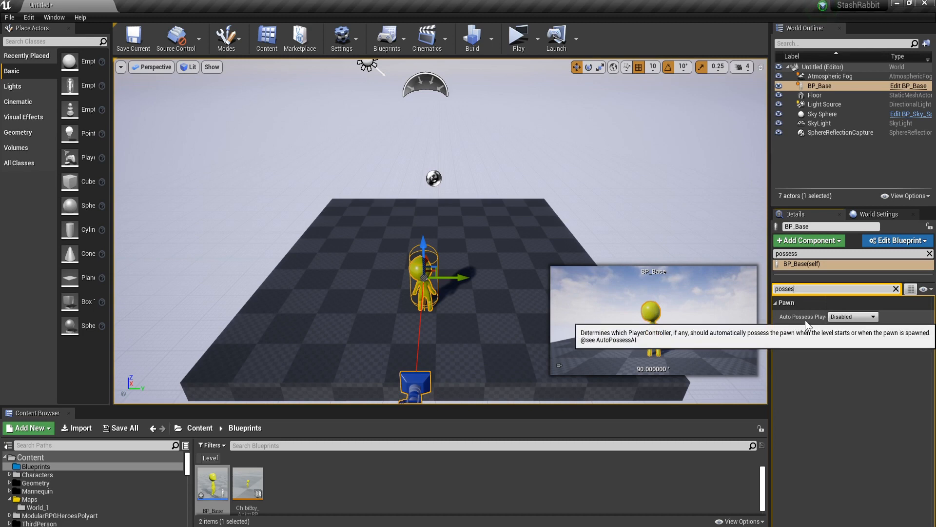
pyautogui.click(848, 317)
pyautogui.click(849, 331)
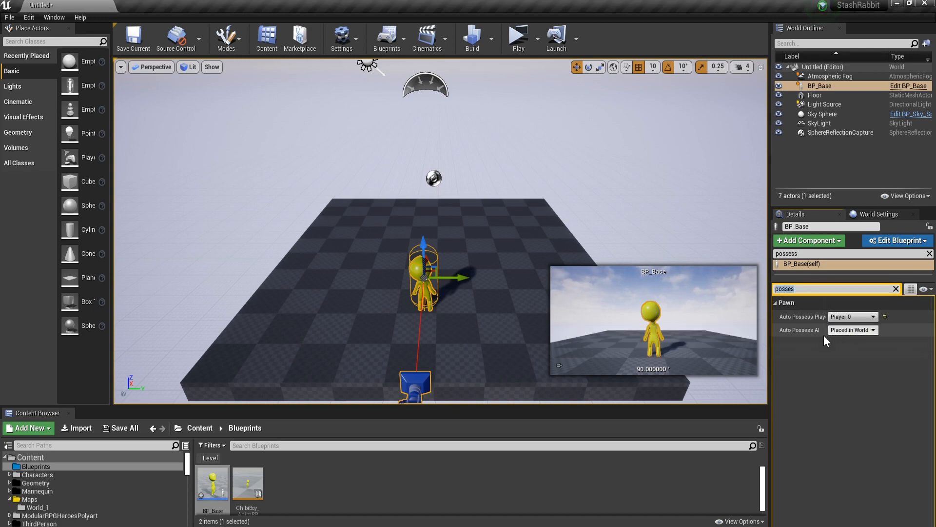
# - Play the level to test controlling the placed BP_Base character, and end the session
pyautogui.click(528, 33)
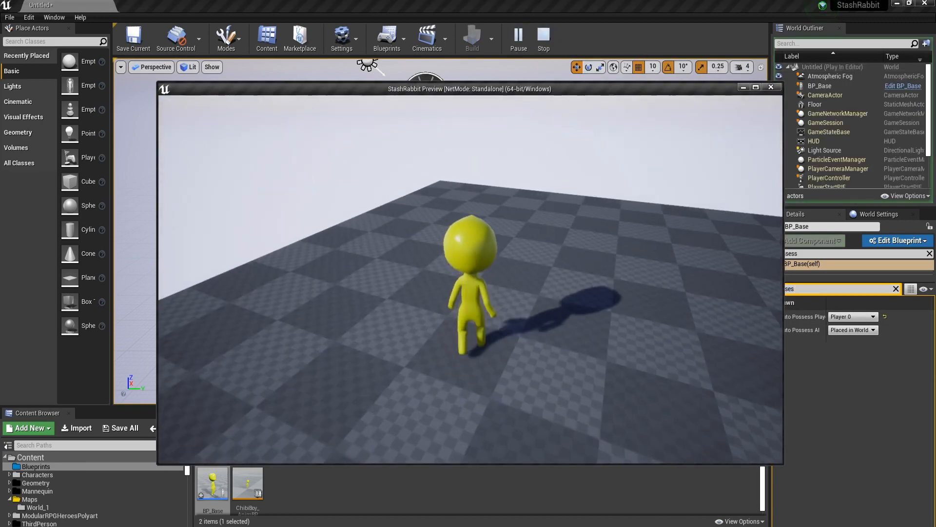
pyautogui.press('a')
pyautogui.press('Escape')
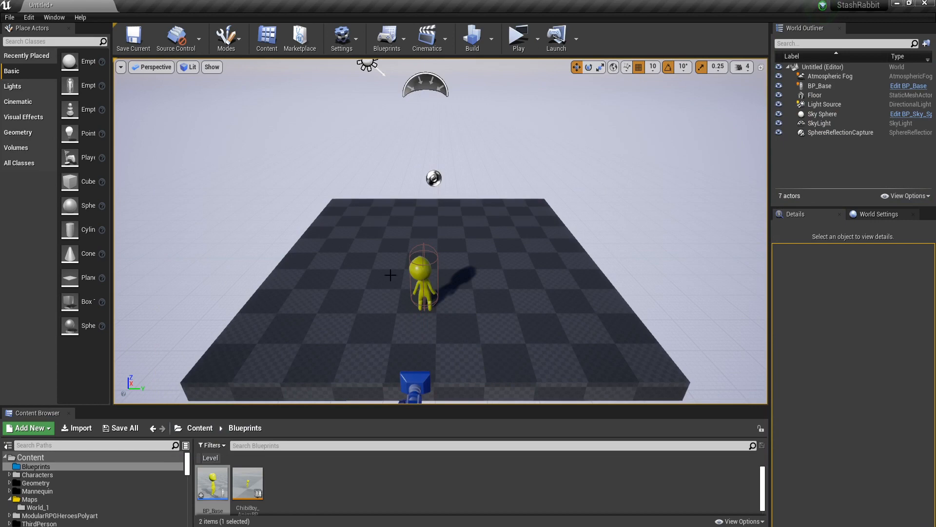
# - Move the BP_Base character along the X axis toward the centre of the floor
pyautogui.click(525, 317)
pyautogui.moveTo(492, 242); pyautogui.dragTo(480, 246, button='right')
pyautogui.press('d')
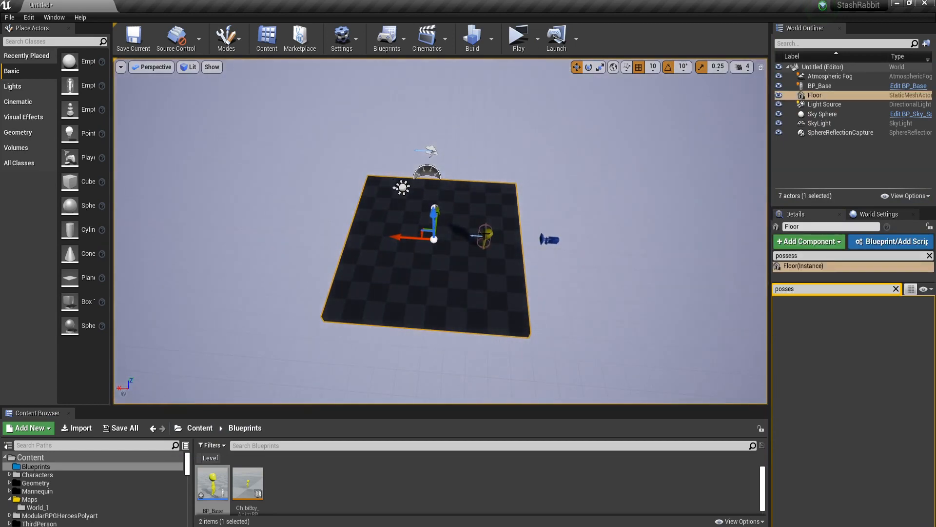
pyautogui.click(484, 236)
pyautogui.moveTo(451, 233); pyautogui.dragTo(418, 235)
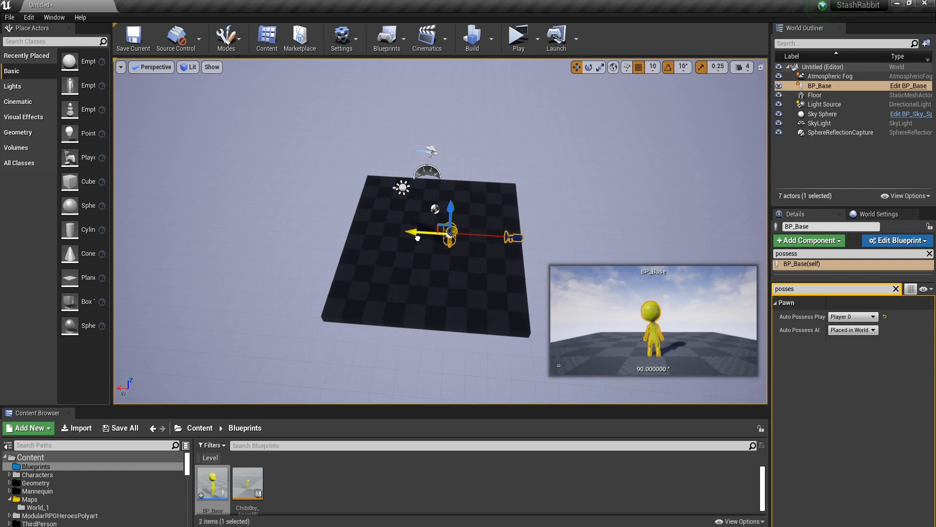
pyautogui.click(402, 299)
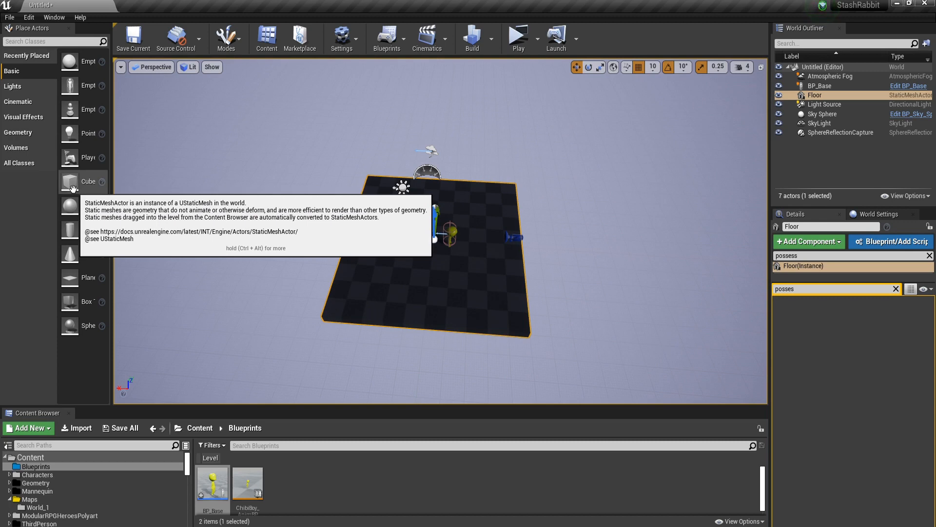
pyautogui.moveTo(72, 188); pyautogui.dragTo(432, 249)
pyautogui.click(467, 220)
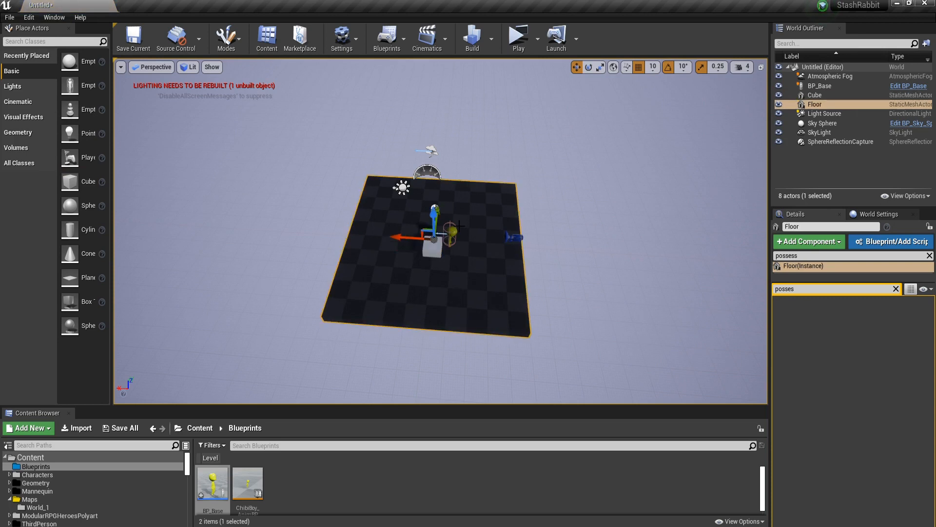
pyautogui.press('Delete')
pyautogui.hotkey('ctrl', 'z')
pyautogui.click(432, 249)
pyautogui.press('Delete')
# - Replace the default floor with a cylinder scaled up into a wide, tall platform and lowered beneath BP_Base
pyautogui.moveTo(86, 231); pyautogui.dragTo(355, 209)
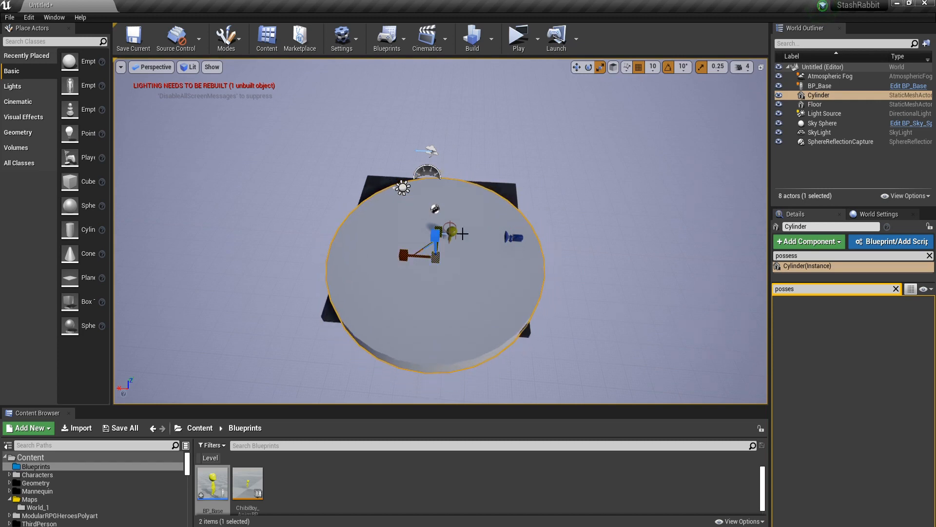
pyautogui.moveTo(433, 241); pyautogui.dragTo(433, 197)
pyautogui.press('w')
pyautogui.moveTo(433, 235); pyautogui.dragTo(439, 297)
pyautogui.click(439, 297)
pyautogui.press('Delete')
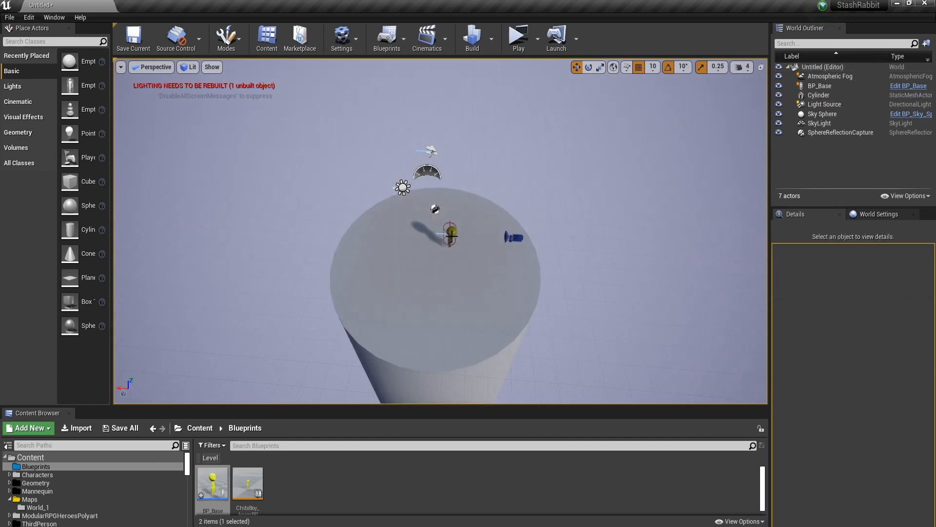
# - Reposition the cylinder platform sideways and in height so its top surface sits centred under BP_Base
pyautogui.click(450, 235)
pyautogui.moveTo(458, 276); pyautogui.dragTo(476, 272, button='right')
pyautogui.click(483, 273)
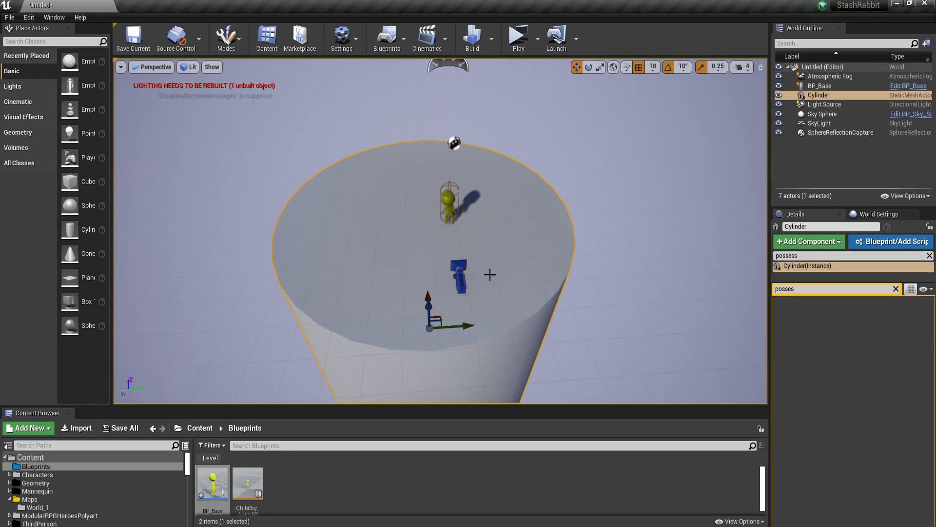
pyautogui.press('f')
pyautogui.moveTo(449, 327); pyautogui.dragTo(469, 324)
pyautogui.moveTo(438, 291); pyautogui.dragTo(437, 269)
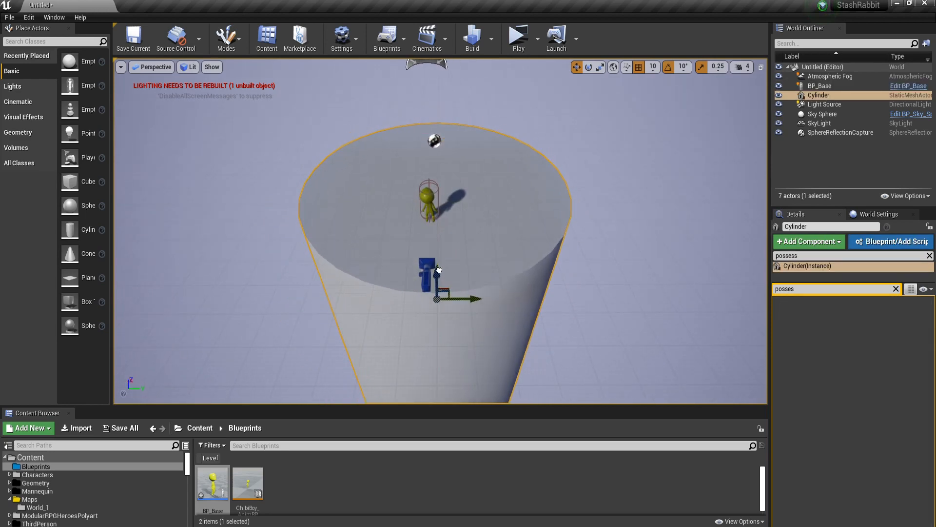
pyautogui.moveTo(477, 301); pyautogui.dragTo(473, 301)
# - Enlarge the cylinder platform and shift it along the X axis so that BP_Base stands near its edge
pyautogui.moveTo(473, 311); pyautogui.dragTo(474, 312, button='right')
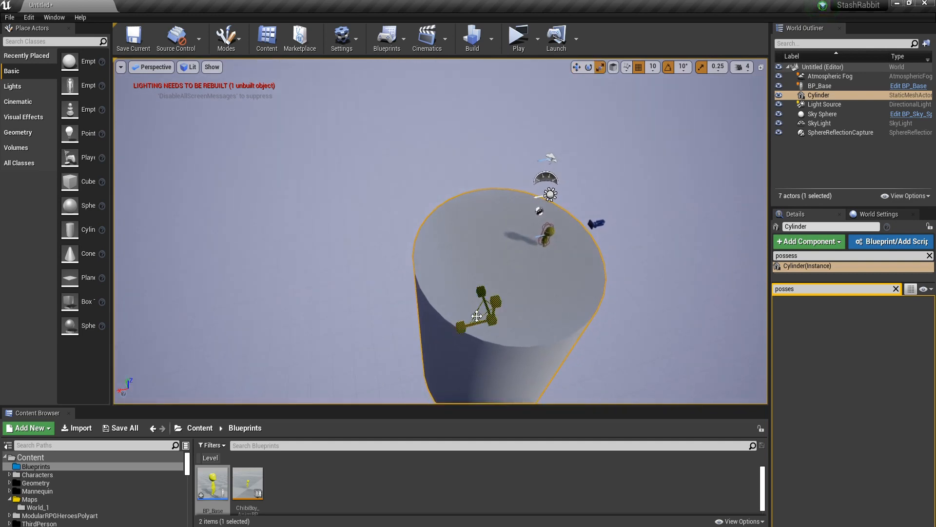
pyautogui.scroll(1, 474, 312)
pyautogui.press('r')
pyautogui.press('w')
pyautogui.moveTo(459, 331); pyautogui.dragTo(447, 332)
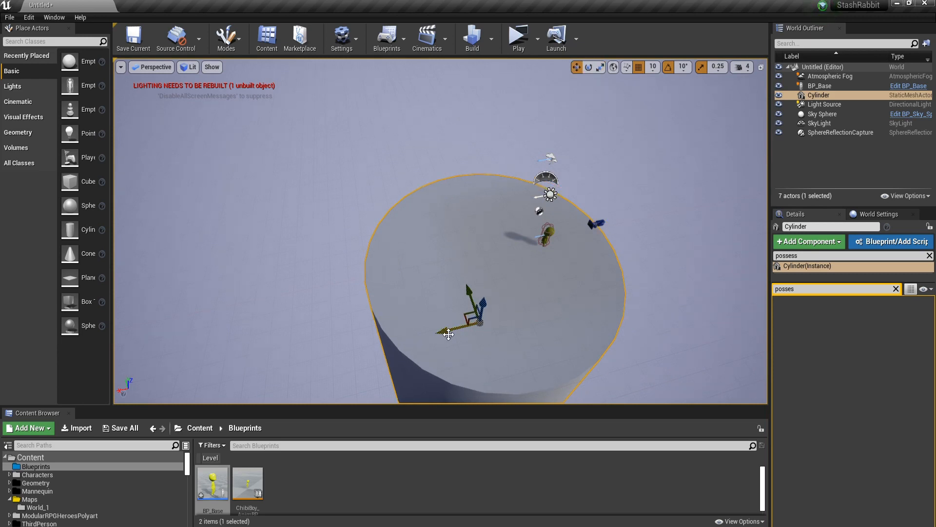
# - Play the level to test running around on the enlarged cylinder platform, and end the session
pyautogui.moveTo(540, 298); pyautogui.dragTo(415, 356, button='right')
pyautogui.click(520, 44)
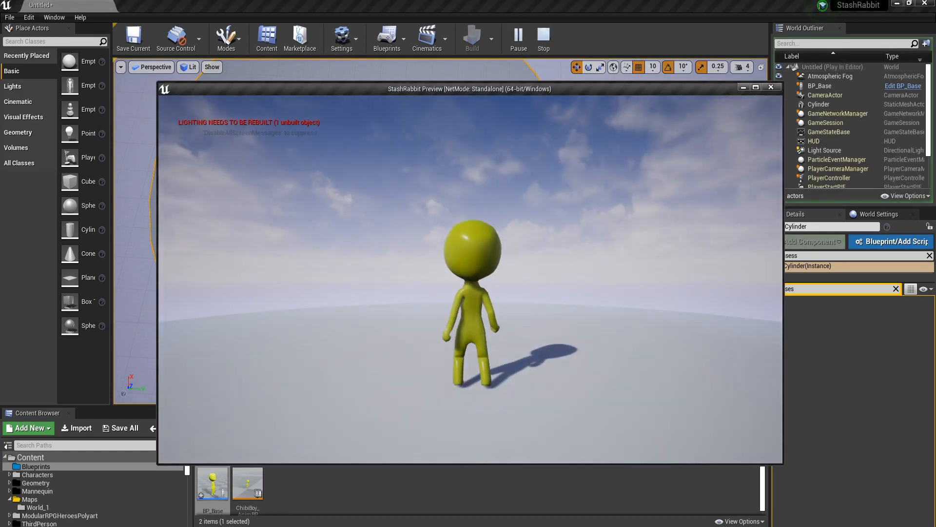
pyautogui.press('a')
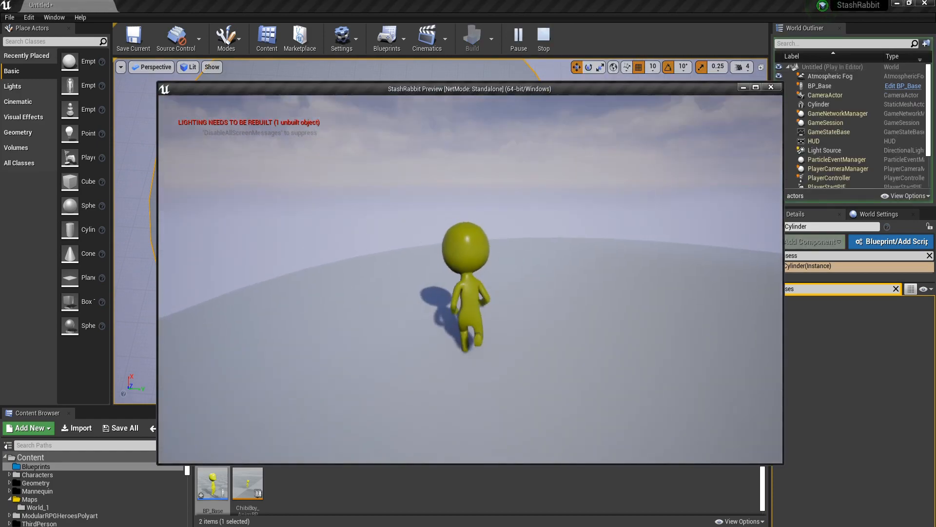
pyautogui.press('Escape')
# - Add a cube and stretch it into a long bridge extending outward from the cylinder's far edge
pyautogui.moveTo(556, 309); pyautogui.dragTo(491, 285, button='right')
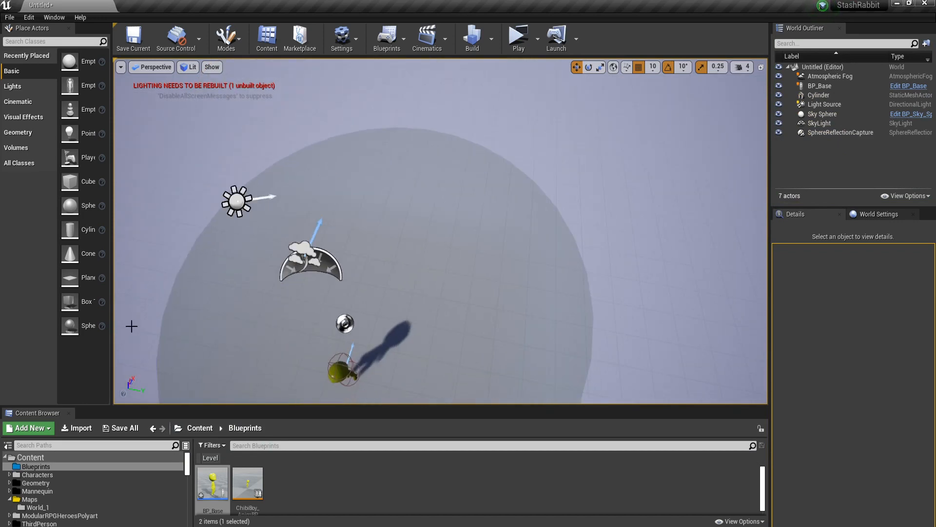
pyautogui.moveTo(84, 178); pyautogui.dragTo(422, 133)
pyautogui.moveTo(418, 229); pyautogui.dragTo(288, 221, button='right')
pyautogui.press('r')
pyautogui.moveTo(412, 259); pyautogui.dragTo(483, 271)
pyautogui.moveTo(380, 244); pyautogui.dragTo(380, 205)
pyautogui.moveTo(376, 287); pyautogui.dragTo(550, 326)
pyautogui.moveTo(551, 326); pyautogui.dragTo(517, 337, button='right')
# - Duplicate the cylinder platform to the far end of the bridge and scale the copy up larger than the original
pyautogui.click(292, 292)
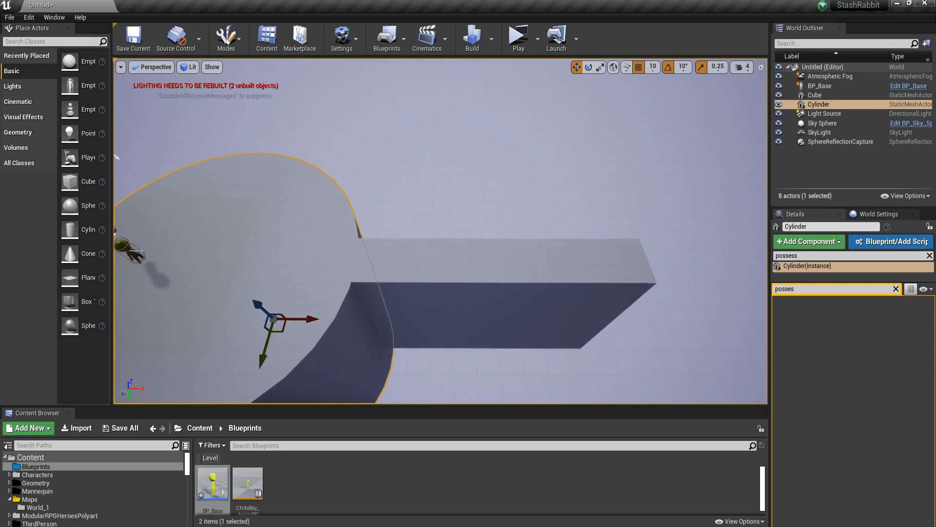
pyautogui.press('s')
pyautogui.moveTo(292, 292); pyautogui.dragTo(292, 292, button='right')
pyautogui.keyDown('alt'); pyautogui.moveTo(317, 285); pyautogui.dragTo(601, 337); pyautogui.keyUp('alt')
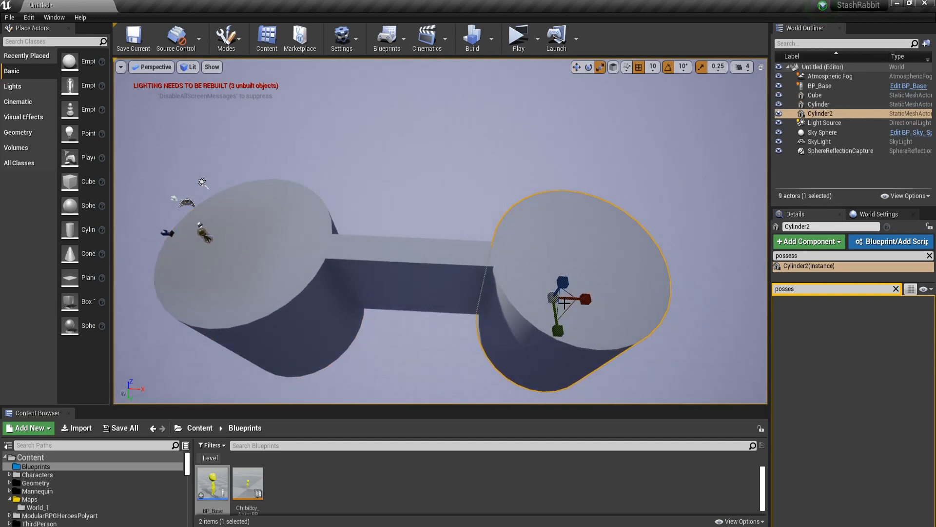
pyautogui.moveTo(565, 309); pyautogui.dragTo(600, 281)
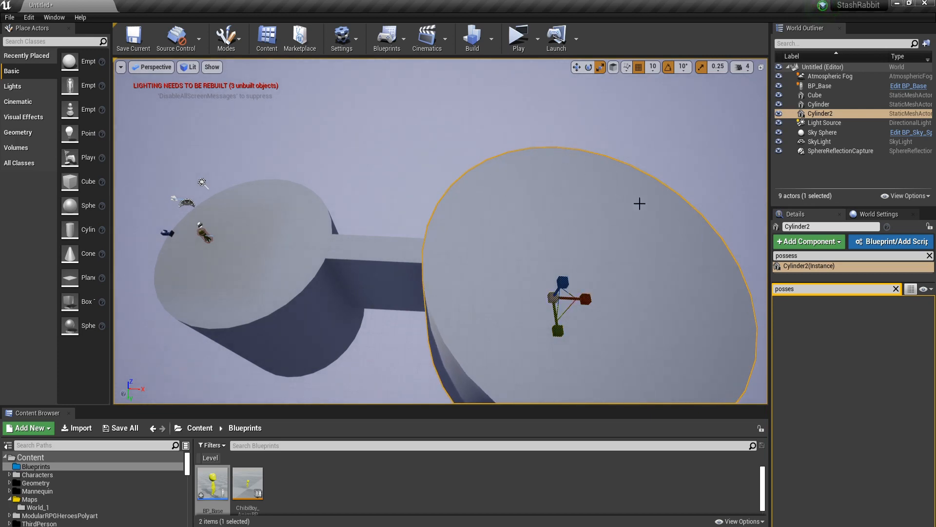
# - Move the enlarged cylinder copy farther out so that it meets the outer end of the bridge
pyautogui.press('f')
pyautogui.moveTo(541, 309); pyautogui.dragTo(441, 292, button='right')
pyautogui.press('w')
pyautogui.moveTo(629, 314); pyautogui.dragTo(589, 302, button='right')
pyautogui.moveTo(550, 298); pyautogui.dragTo(628, 308)
pyautogui.moveTo(628, 309); pyautogui.dragTo(756, 312, button='right')
pyautogui.moveTo(595, 283); pyautogui.dragTo(623, 320, button='right')
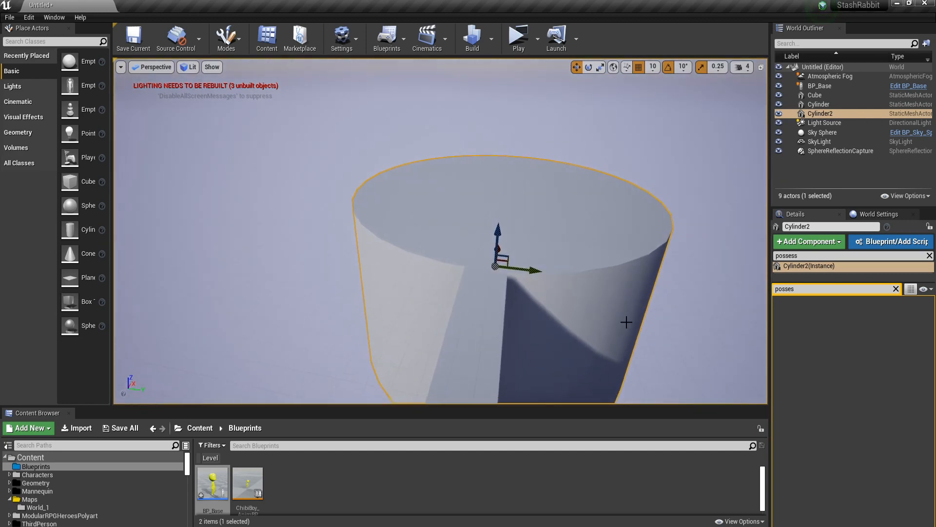
# - Play the level to test running from the first cylinder platform toward the bridge, and end the session
pyautogui.moveTo(523, 283); pyautogui.dragTo(533, 317, button='right')
pyautogui.press('s')
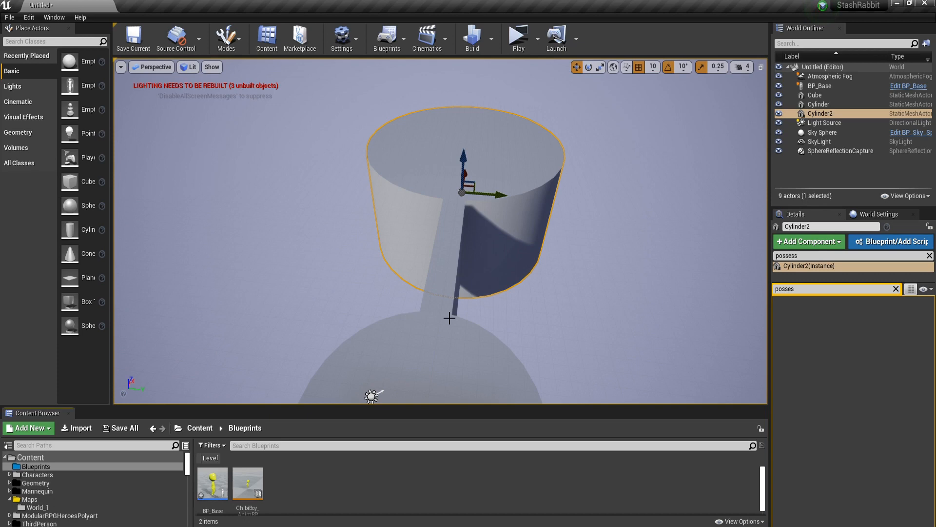
pyautogui.moveTo(449, 318); pyautogui.dragTo(510, 224, button='right')
pyautogui.click(518, 37)
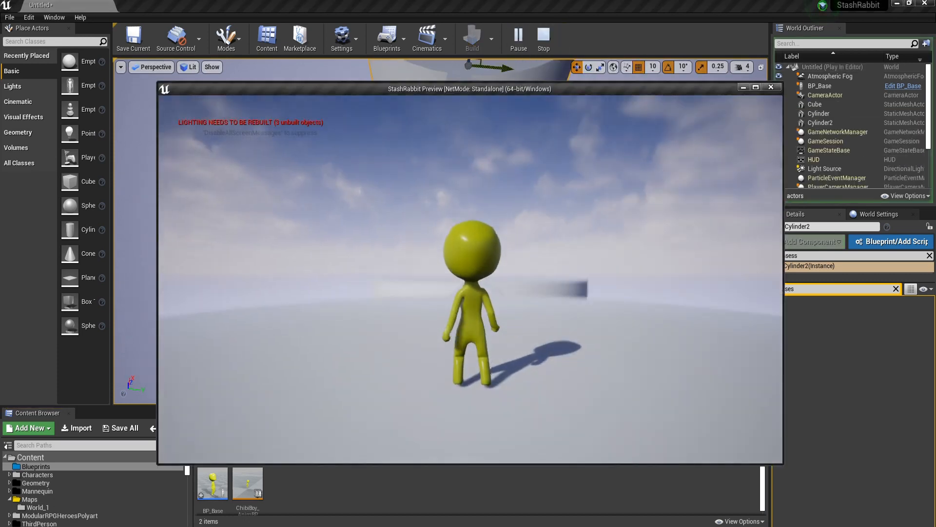
pyautogui.press('w')
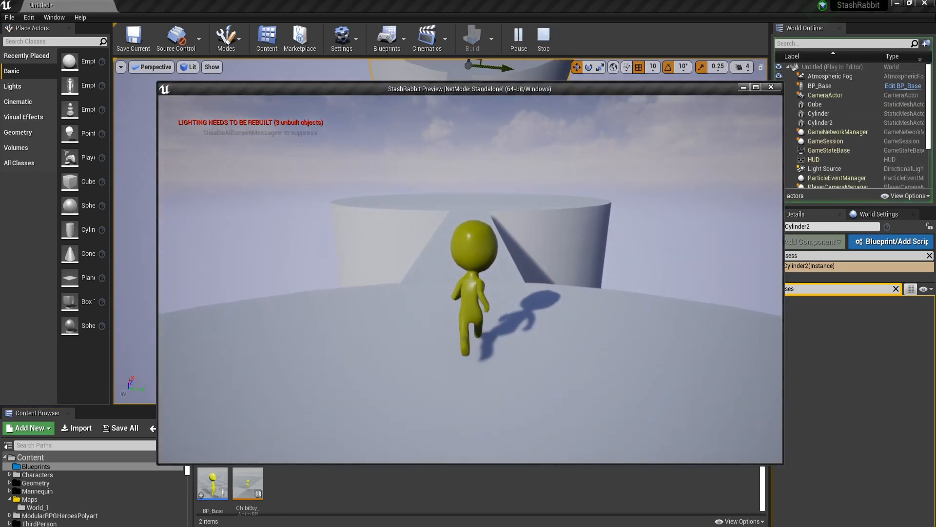
pyautogui.press('Escape')
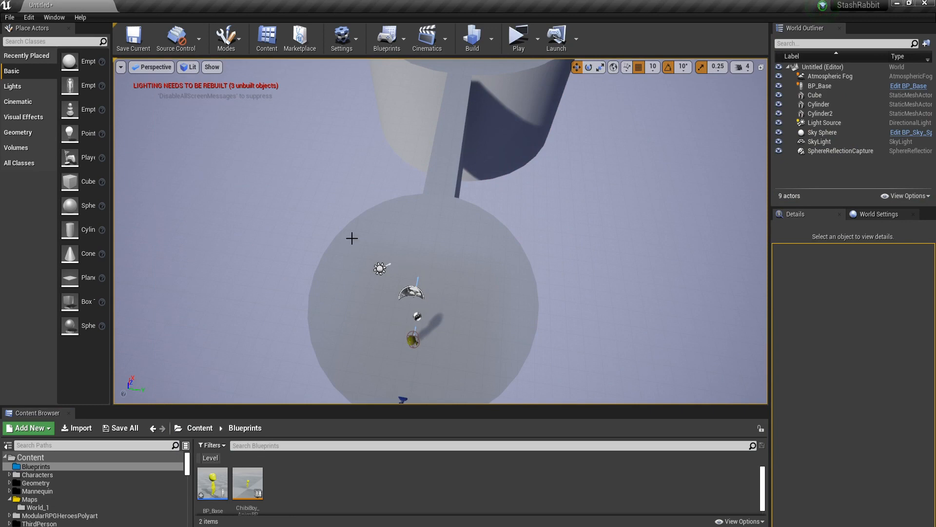
# - Add a plane to the level beside the edge of the first cylinder platform
pyautogui.scroll(-3, 105, 484)
pyautogui.scroll(2, 105, 483)
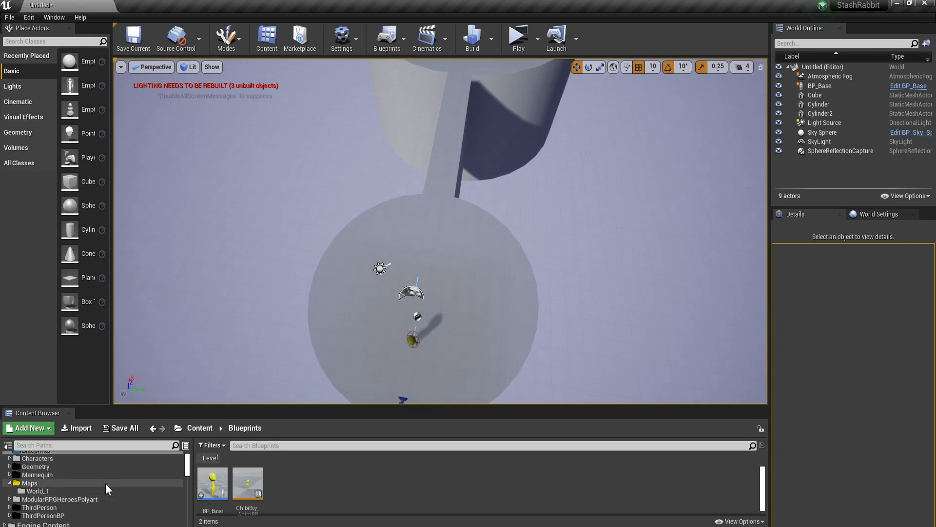
pyautogui.moveTo(268, 328); pyautogui.dragTo(268, 283, button='right')
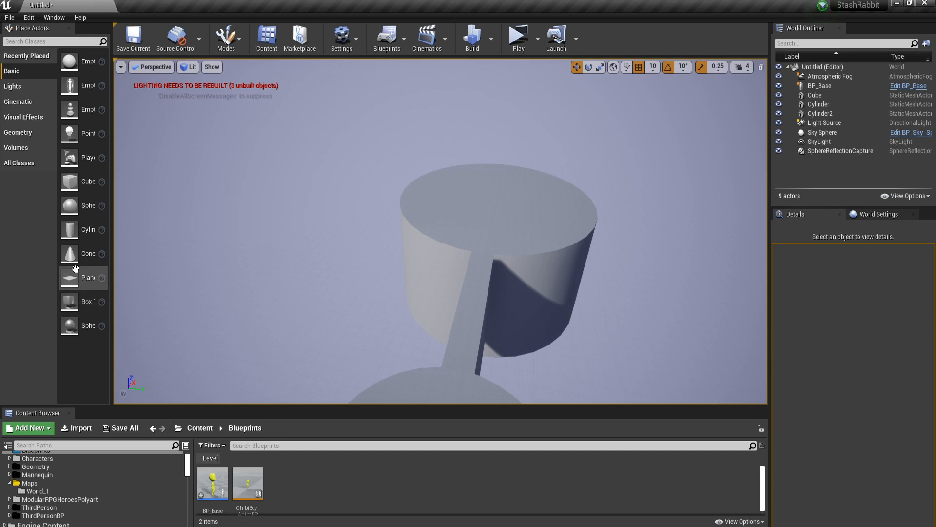
pyautogui.moveTo(334, 278); pyautogui.dragTo(383, 336, button='right')
pyautogui.moveTo(425, 251); pyautogui.dragTo(403, 253, button='right')
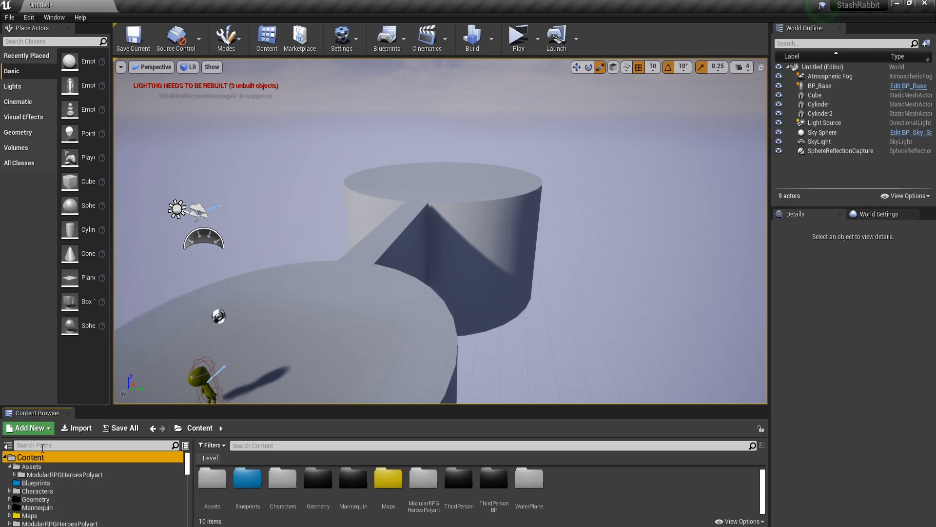
pyautogui.click(9, 466)
pyautogui.moveTo(70, 277); pyautogui.dragTo(461, 390)
pyautogui.press('f')
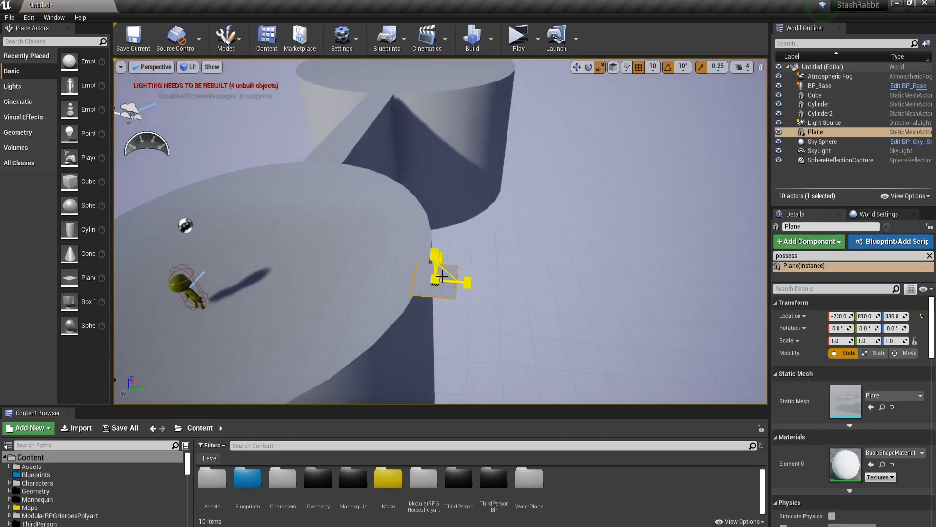
# - Scale the plane up uniformly in X and Y to about 153 as a large ground surface
pyautogui.moveTo(449, 269); pyautogui.dragTo(386, 247, button='right')
pyautogui.moveTo(414, 239); pyautogui.dragTo(478, 278)
pyautogui.moveTo(360, 244); pyautogui.dragTo(468, 248, button='right')
pyautogui.keyDown('alt'); pyautogui.moveTo(386, 239); pyautogui.dragTo(488, 205); pyautogui.keyUp('alt')
pyautogui.keyDown('alt'); pyautogui.moveTo(429, 207); pyautogui.dragTo(565, 212); pyautogui.keyUp('alt')
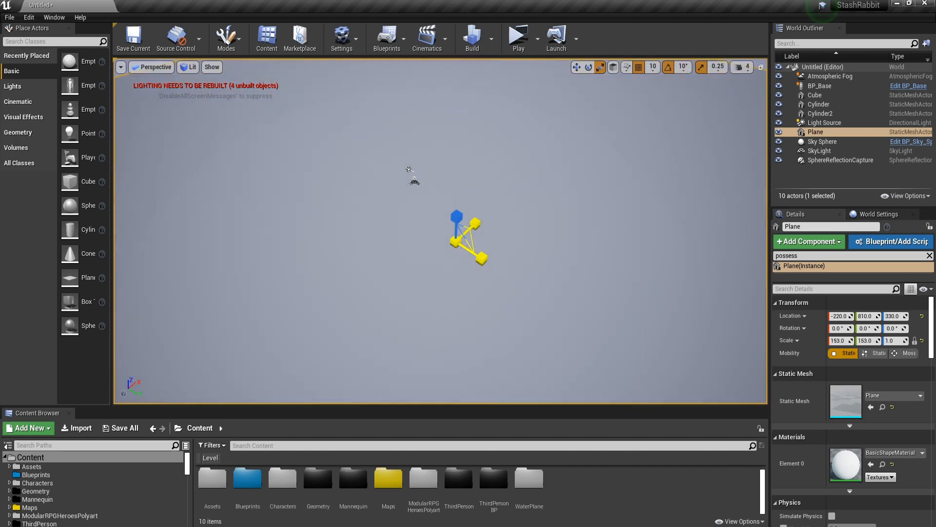
# - Enlarge the plane to 162.25 in X and Y and move it beneath the platforms to location 3020, -760, -1180
pyautogui.moveTo(471, 241); pyautogui.dragTo(493, 231, button='right')
pyautogui.press('w')
pyautogui.moveTo(376, 244); pyautogui.dragTo(425, 338)
pyautogui.moveTo(488, 313); pyautogui.dragTo(457, 342, button='right')
pyautogui.moveTo(487, 261); pyautogui.dragTo(516, 153)
pyautogui.click(838, 316)
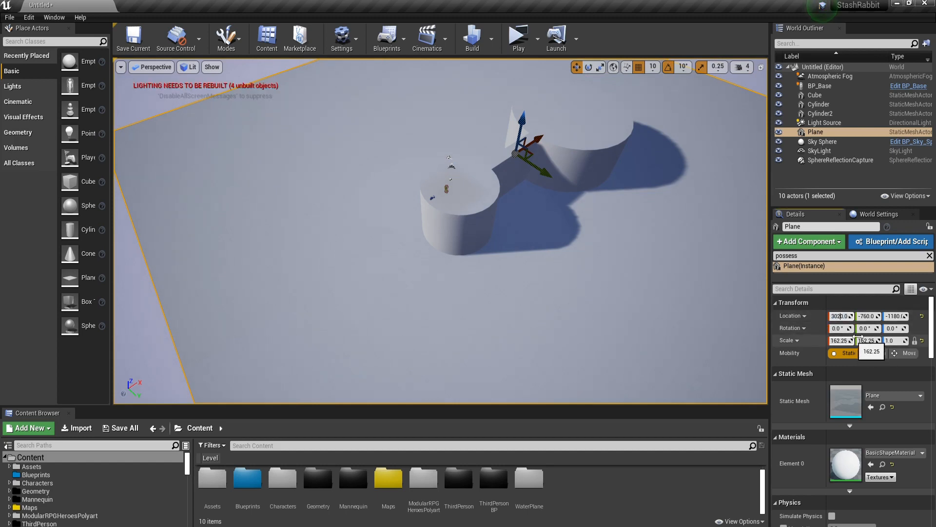
pyautogui.click(867, 307)
pyautogui.moveTo(695, 306); pyautogui.dragTo(695, 307, button='right')
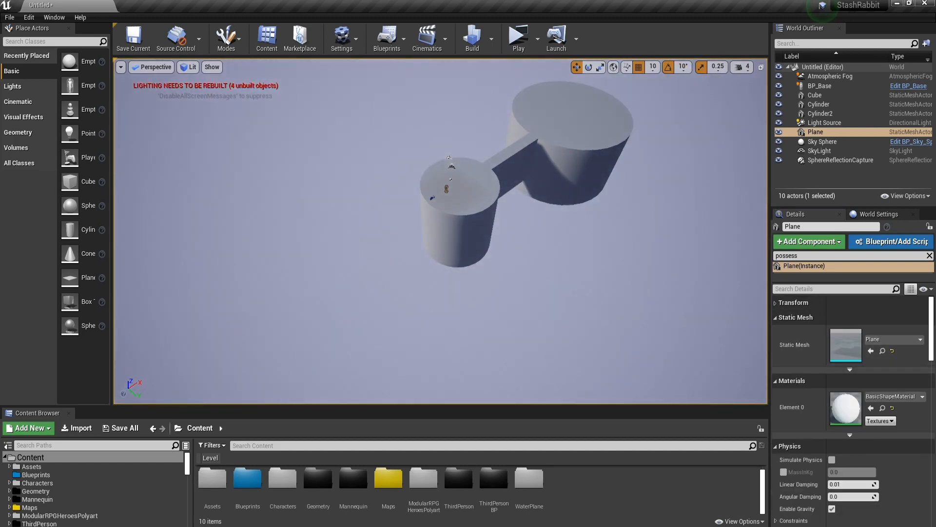
pyautogui.click(695, 306)
pyautogui.press('f')
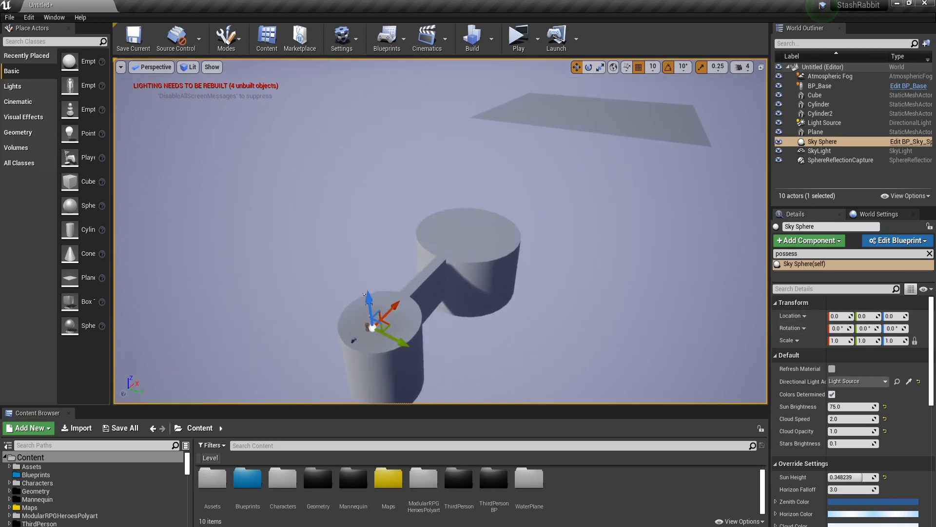
pyautogui.click(613, 255)
pyautogui.hotkey('ctrl', 'z')
pyautogui.press('f')
pyautogui.moveTo(613, 364); pyautogui.dragTo(604, 403, button='right')
# - Set the ground plane's X and Y scale to 1000
pyautogui.click(774, 304)
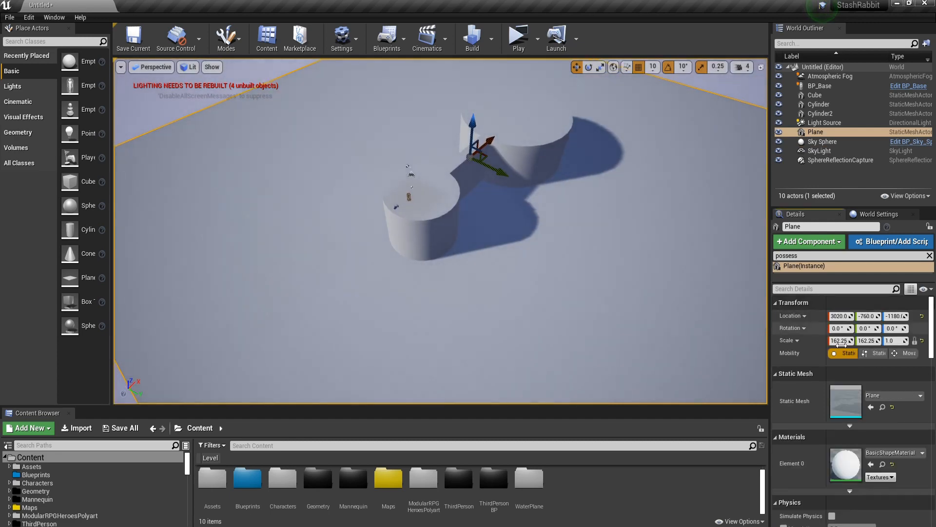
pyautogui.write('1000')
pyautogui.click(867, 340)
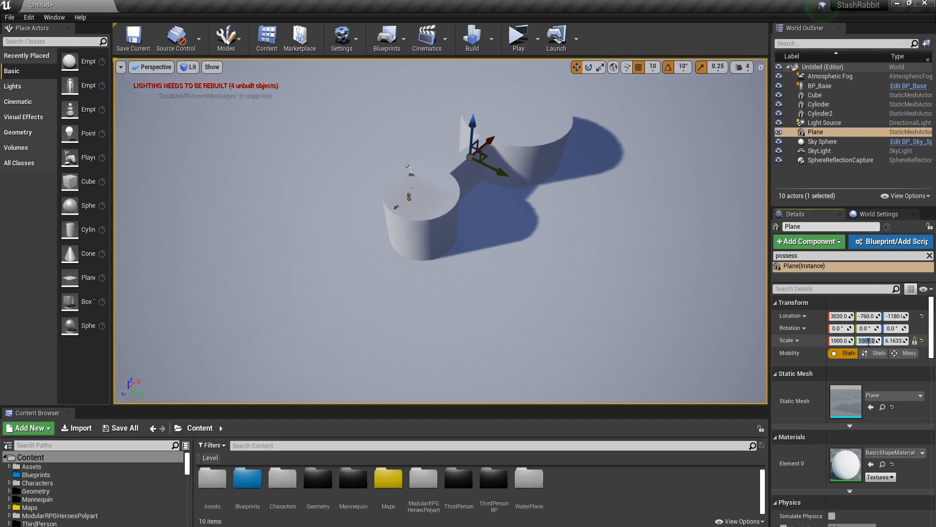
pyautogui.write('100')
pyautogui.press('Return')
pyautogui.moveTo(625, 263)
pyautogui.mouseDown(button='right')
pyautogui.moveTo(607, 215)
pyautogui.moveTo(605, 273)
pyautogui.moveTo(627, 264)
pyautogui.mouseUp(button='right')
pyautogui.hotkey('ctrl', 'z')
pyautogui.press('w')
# - Create a folder named Materials inside the Assets folder and open it
pyautogui.rightClick(570, 501)
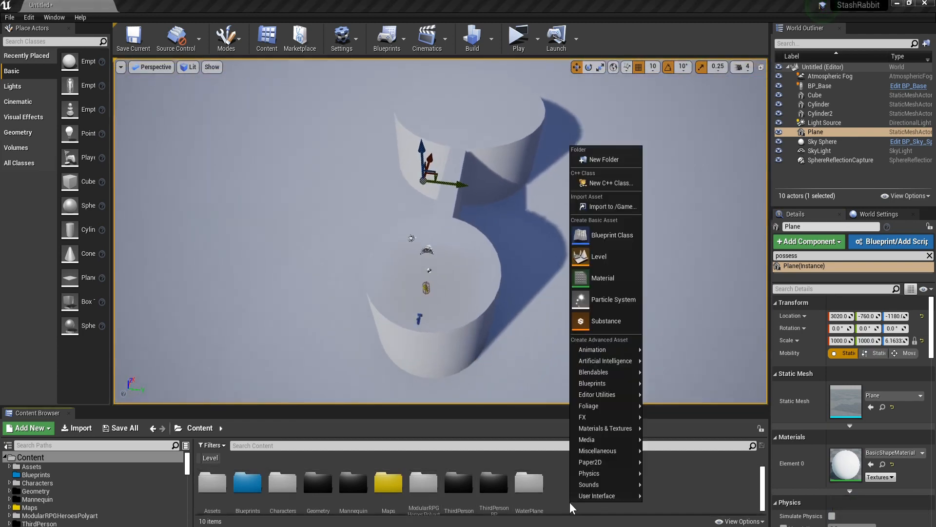
pyautogui.doubleClick(215, 483)
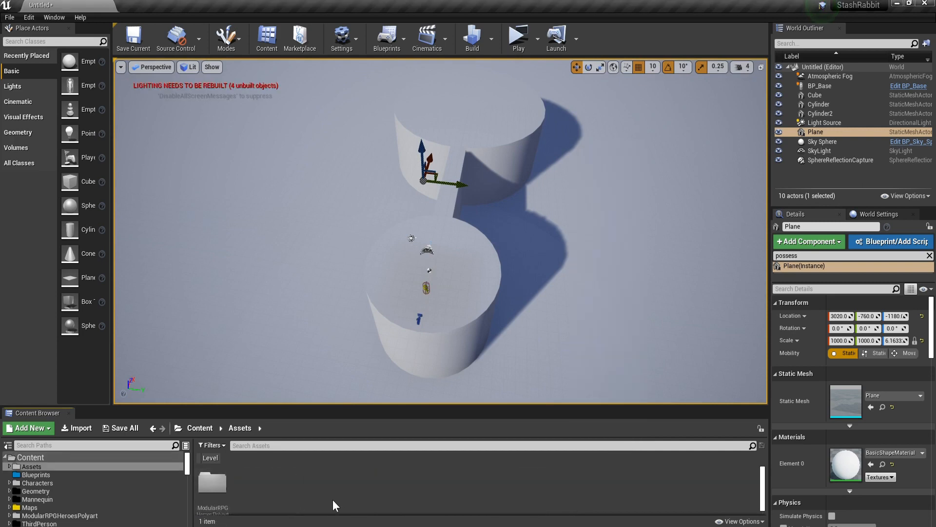
pyautogui.rightClick(332, 499)
pyautogui.click(371, 157)
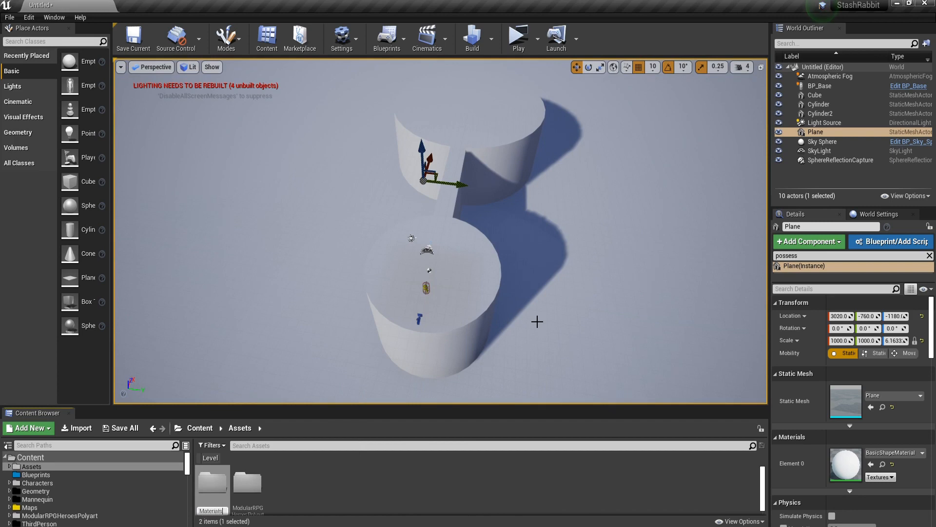
pyautogui.press('Return')
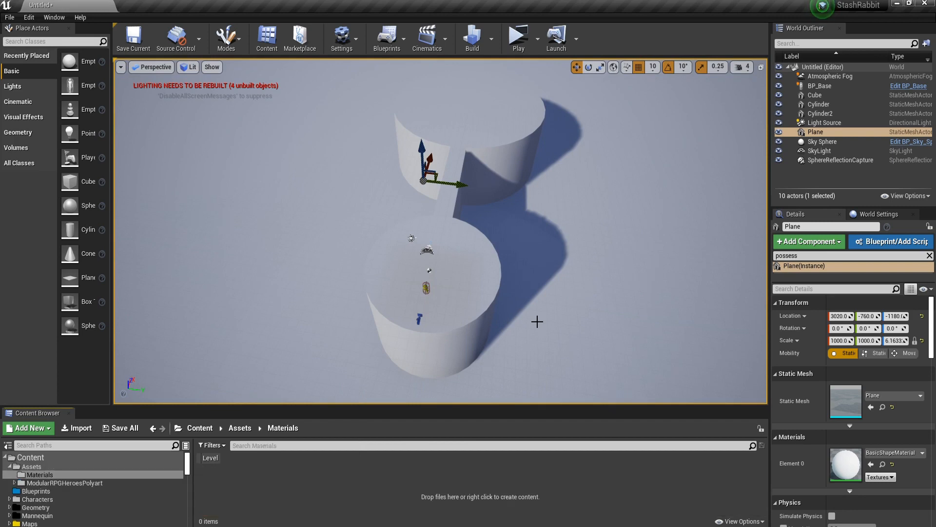
# - Create a material named Black in the Materials folder and open it for editing
pyautogui.rightClick(455, 481)
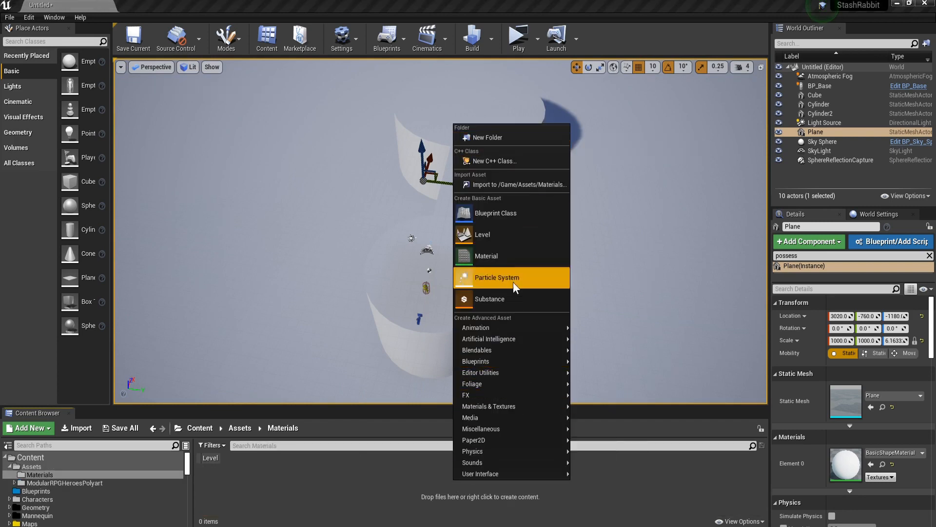
pyautogui.click(486, 254)
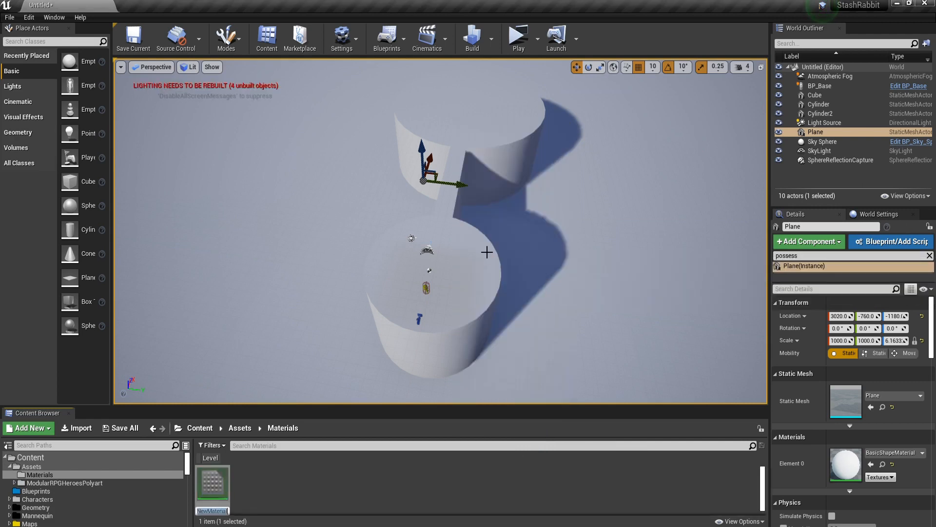
pyautogui.write('Black')
pyautogui.press('Return')
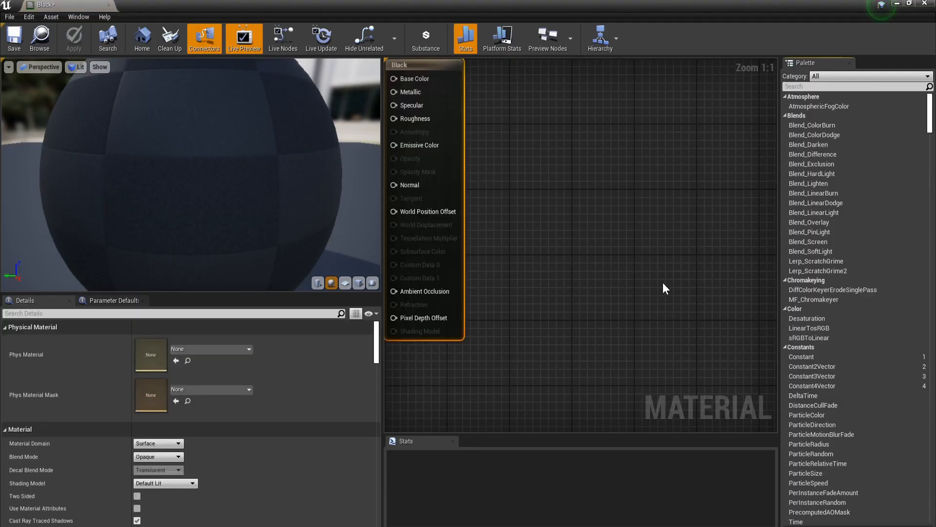
# - Add a black Constant3Vector node and connect it to the material's Base Color input
pyautogui.moveTo(491, 219); pyautogui.dragTo(663, 273, button='right')
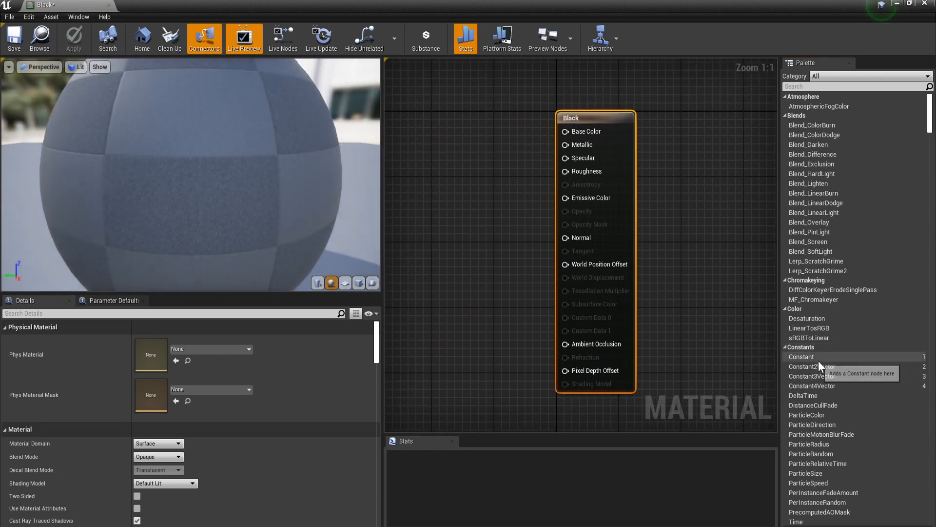
pyautogui.click(825, 377)
pyautogui.click(449, 154)
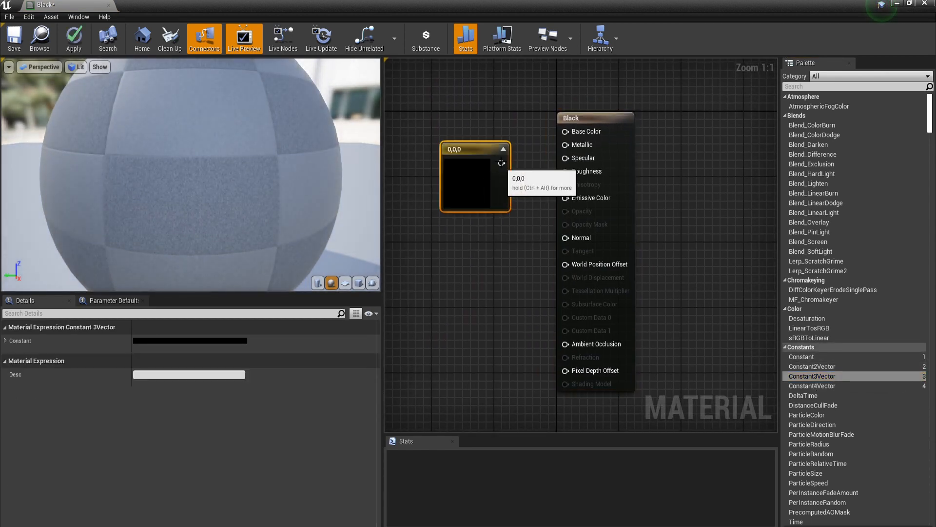
pyautogui.moveTo(501, 163); pyautogui.dragTo(579, 135)
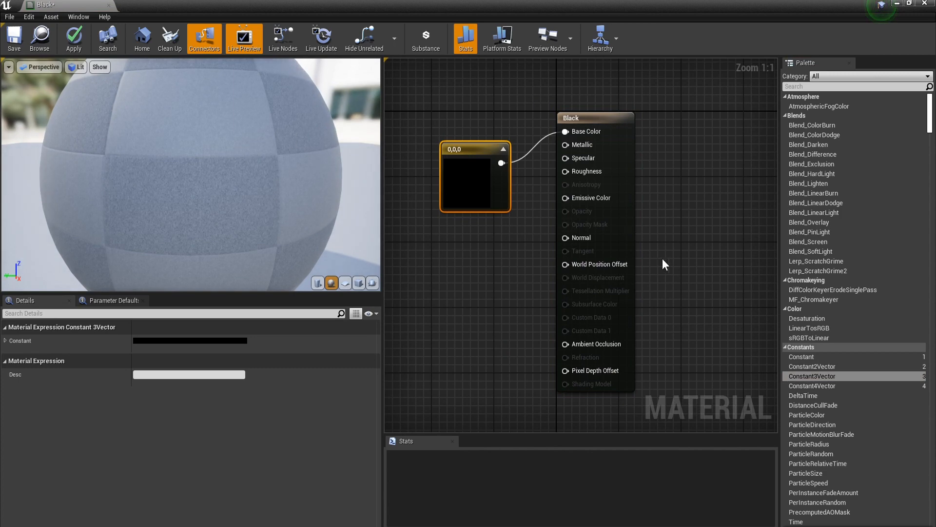
# - Connect a Constant node with value 1 to the Roughness input, then apply the material and close its editor
pyautogui.moveTo(812, 376); pyautogui.dragTo(577, 171)
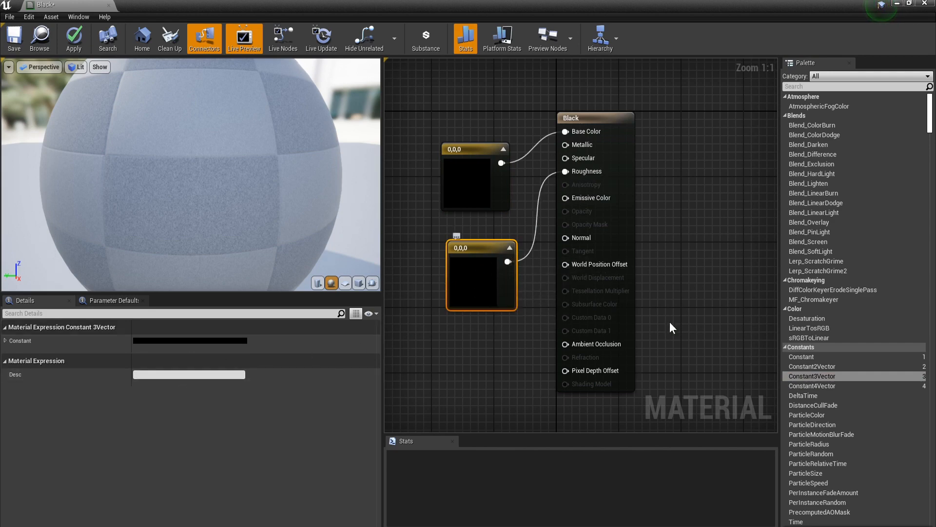
pyautogui.press('Delete')
pyautogui.moveTo(800, 357); pyautogui.dragTo(578, 176)
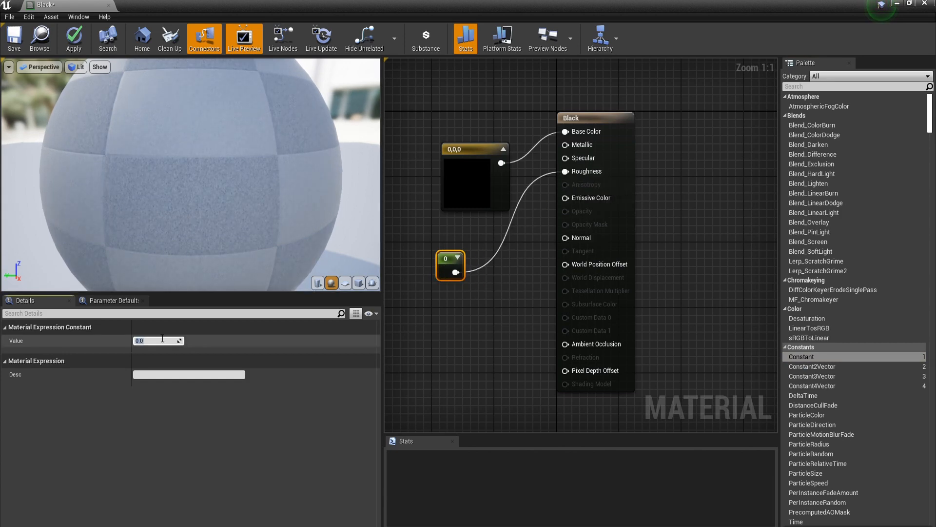
pyautogui.write('1')
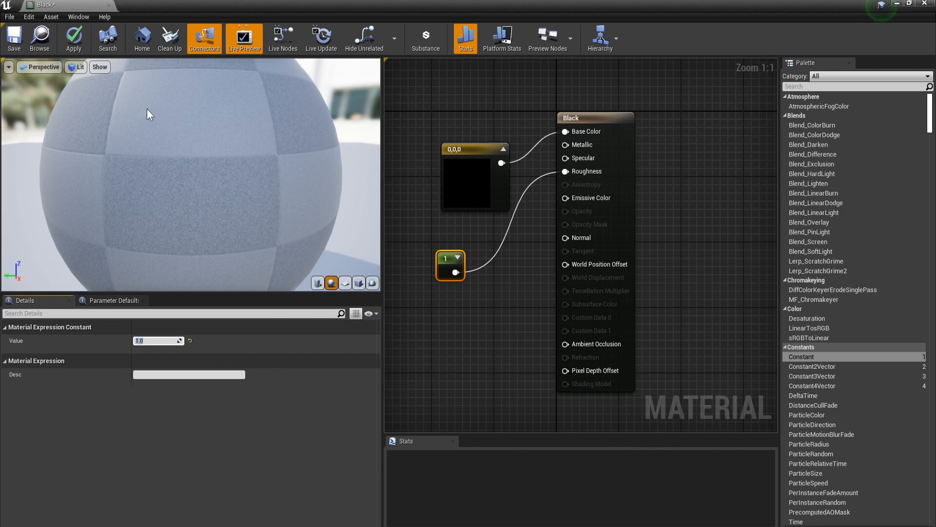
pyautogui.click(75, 37)
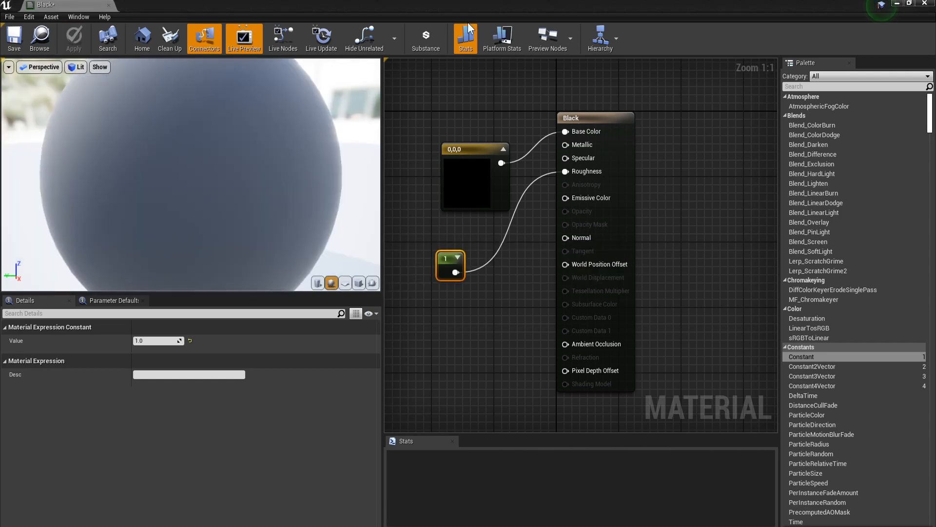
pyautogui.click(924, 3)
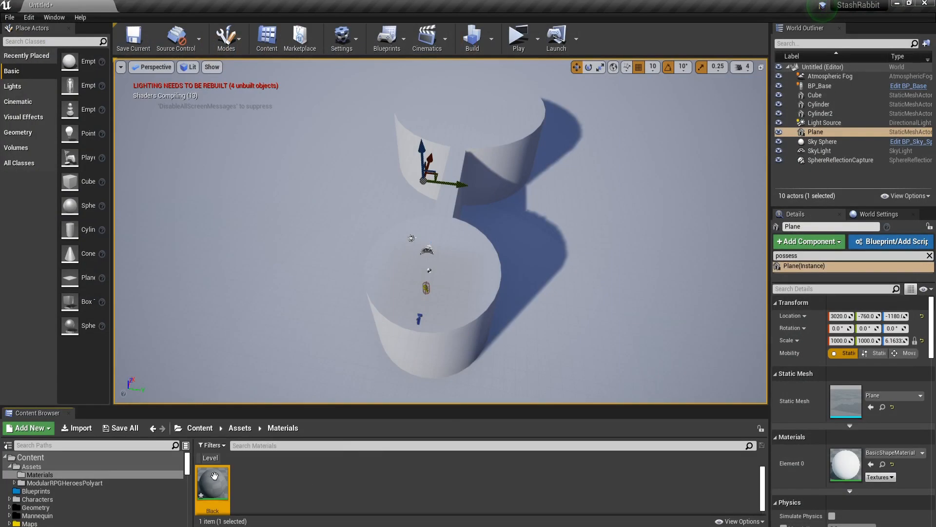
# - Assign the Black material to the ground plane's Element 0 slot
pyautogui.moveTo(314, 427); pyautogui.dragTo(849, 464)
pyautogui.moveTo(561, 273); pyautogui.dragTo(517, 188, button='right')
pyautogui.press('w')
pyautogui.moveTo(440, 231)
pyautogui.mouseDown(button='right')
pyautogui.moveTo(464, 273)
pyautogui.moveTo(493, 263)
pyautogui.moveTo(502, 274)
pyautogui.moveTo(483, 283)
pyautogui.moveTo(434, 239)
pyautogui.moveTo(414, 247)
pyautogui.moveTo(417, 217)
pyautogui.moveTo(434, 234)
pyautogui.mouseUp(button='right')
pyautogui.moveTo(461, 279); pyautogui.dragTo(536, 210, button='right')
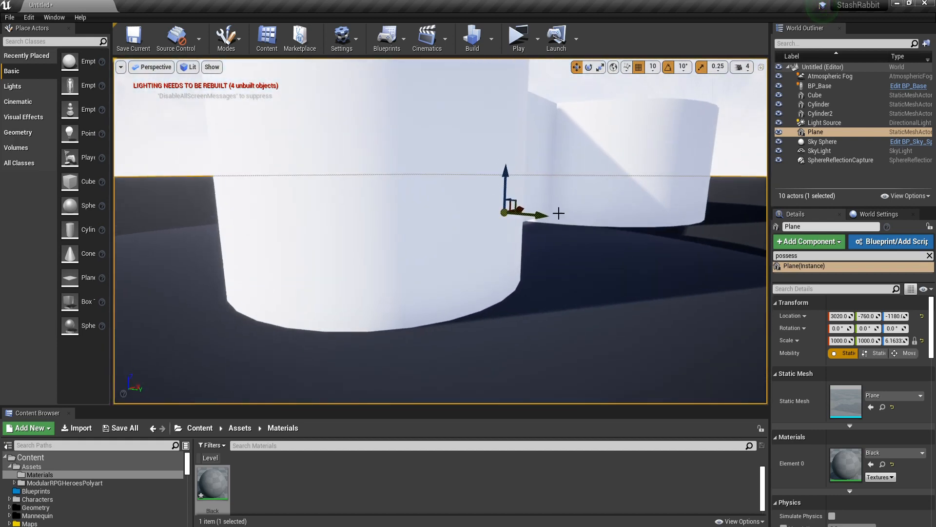
# - Raise the ground plane to Z -910 and shift it along X to 660
pyautogui.moveTo(508, 169); pyautogui.dragTo(505, 157)
pyautogui.moveTo(506, 157); pyautogui.dragTo(380, 190, button='right')
pyautogui.moveTo(603, 81); pyautogui.dragTo(675, 155, button='right')
pyautogui.moveTo(556, 183); pyautogui.dragTo(554, 183)
pyautogui.moveTo(554, 182); pyautogui.dragTo(703, 188, button='right')
pyautogui.press('w')
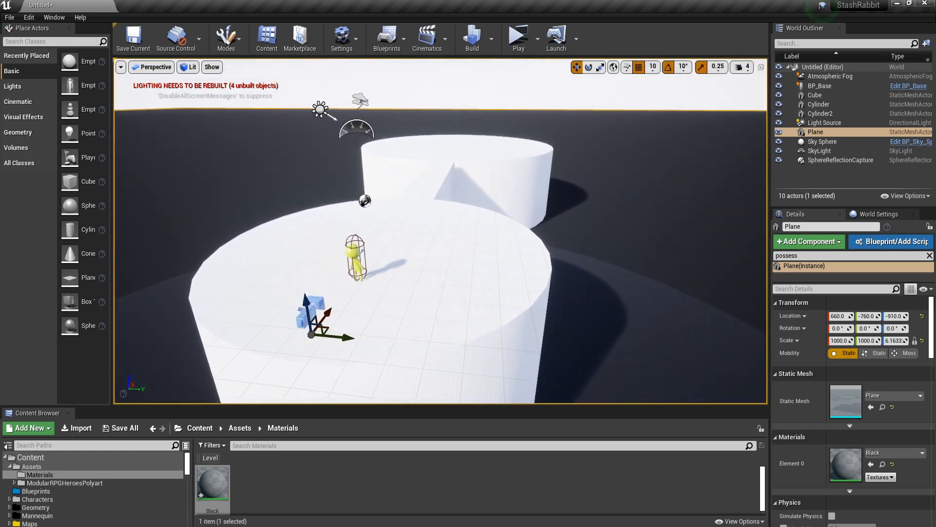
pyautogui.moveTo(397, 253); pyautogui.dragTo(368, 265, button='right')
pyautogui.moveTo(502, 323); pyautogui.dragTo(504, 261, button='right')
pyautogui.press('w')
pyautogui.moveTo(512, 203); pyautogui.dragTo(556, 293, button='right')
pyautogui.press('s')
pyautogui.moveTo(460, 238); pyautogui.dragTo(480, 217, button='right')
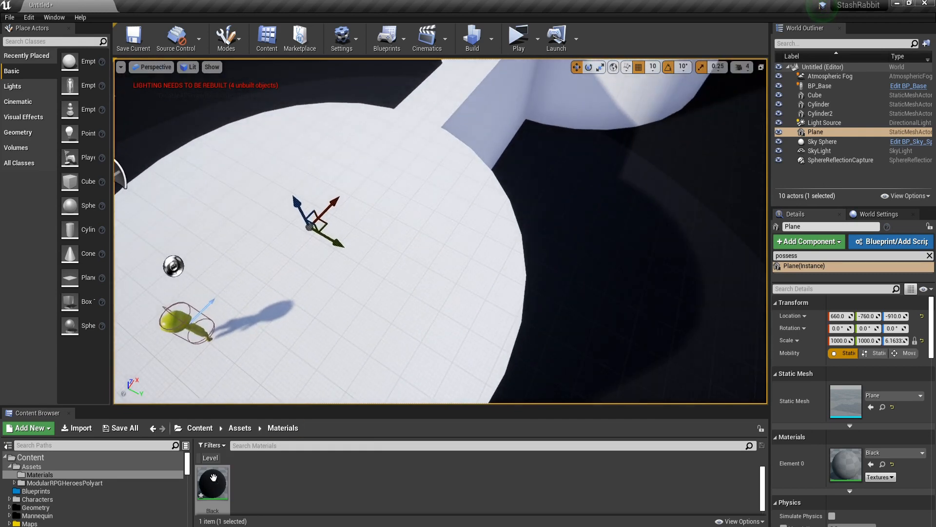
# - Duplicate the Black material, name the copy Green, and open it for editing
pyautogui.rightClick(214, 477)
pyautogui.click(274, 277)
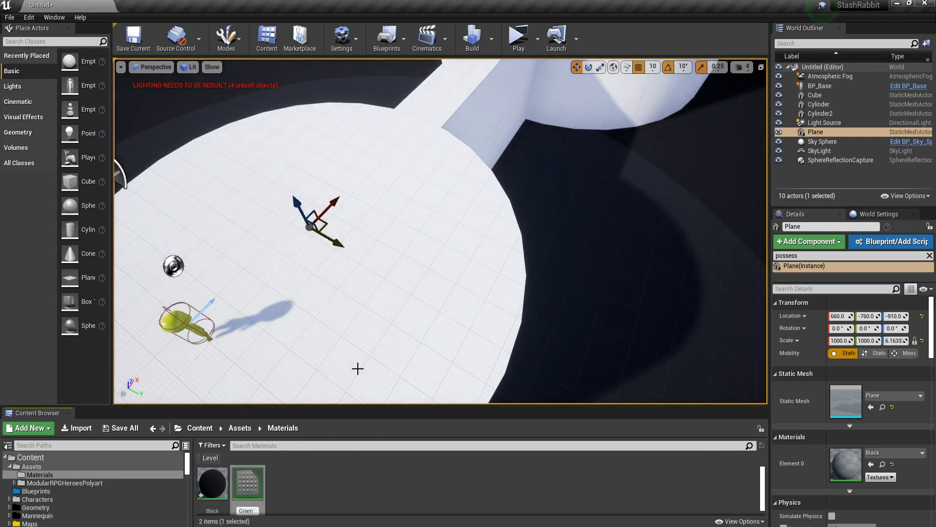
pyautogui.press('Return')
pyautogui.press('Return')
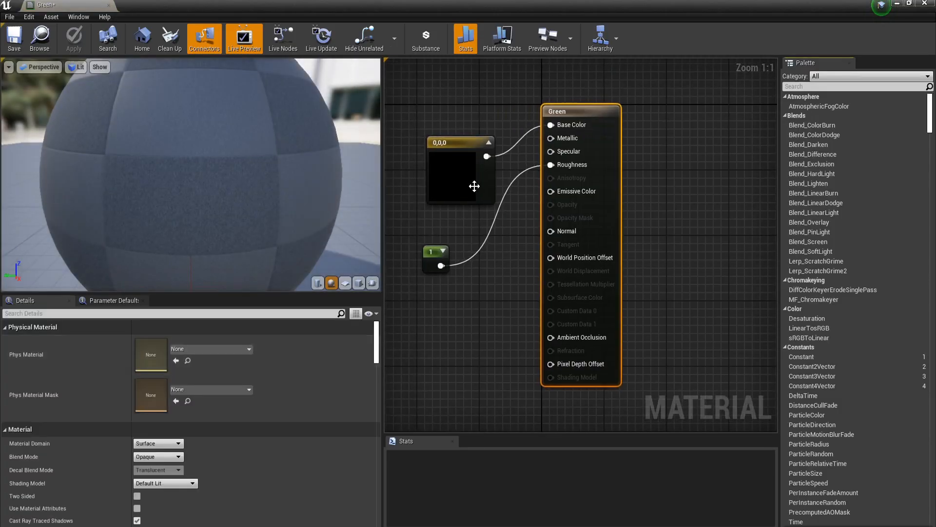
# - Set the Green material's Base Color constant to a yellow-green of 0.409, 0.568, 0.0503
pyautogui.click(455, 165)
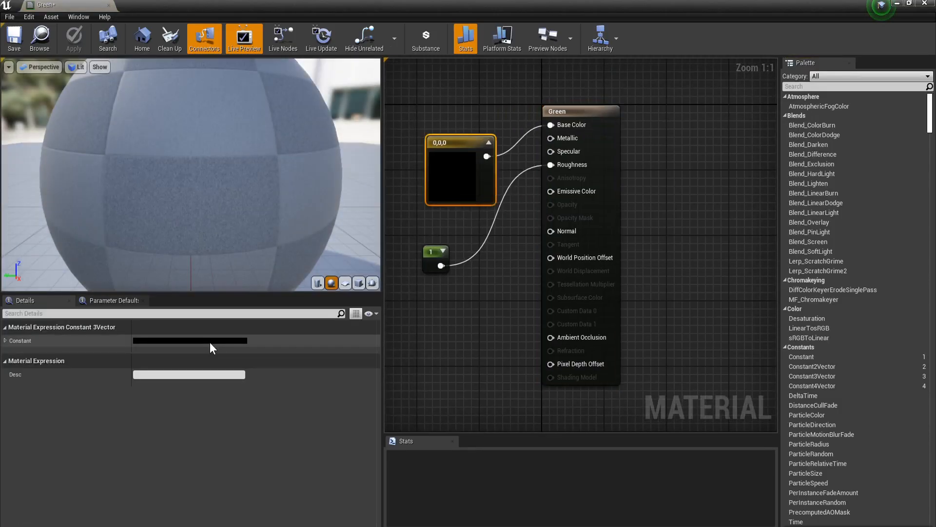
pyautogui.click(211, 341)
pyautogui.click(273, 390)
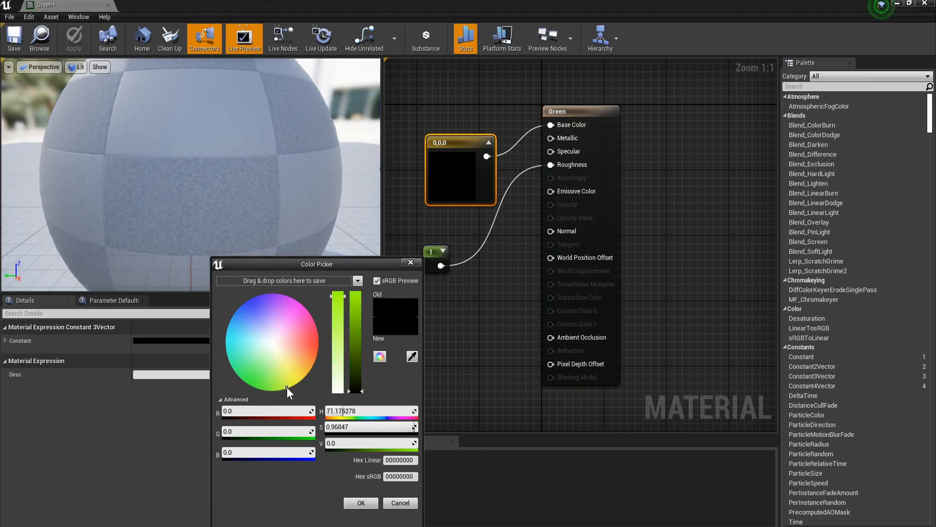
pyautogui.moveTo(356, 381); pyautogui.dragTo(359, 319)
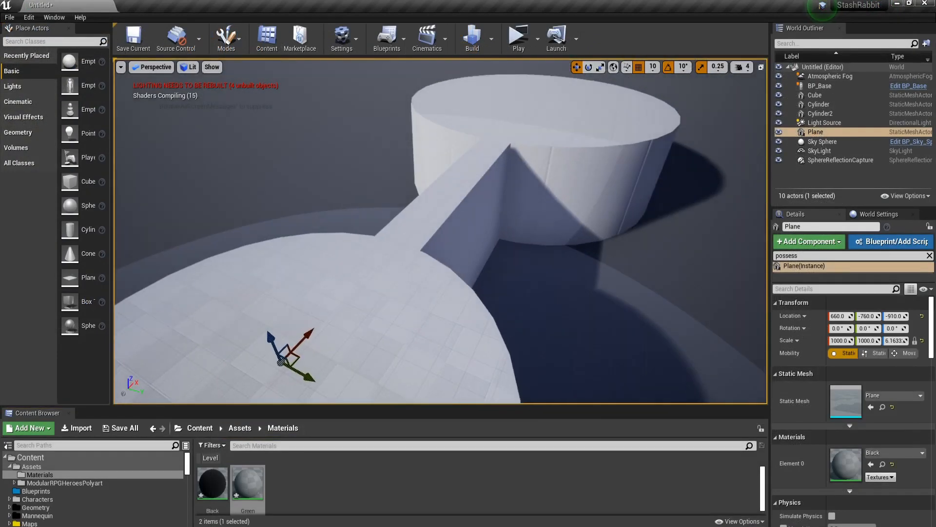
# - Play-test the level by running the character across the bridge onto the second platform, and stop the preview
pyautogui.scroll(3, 503, 236)
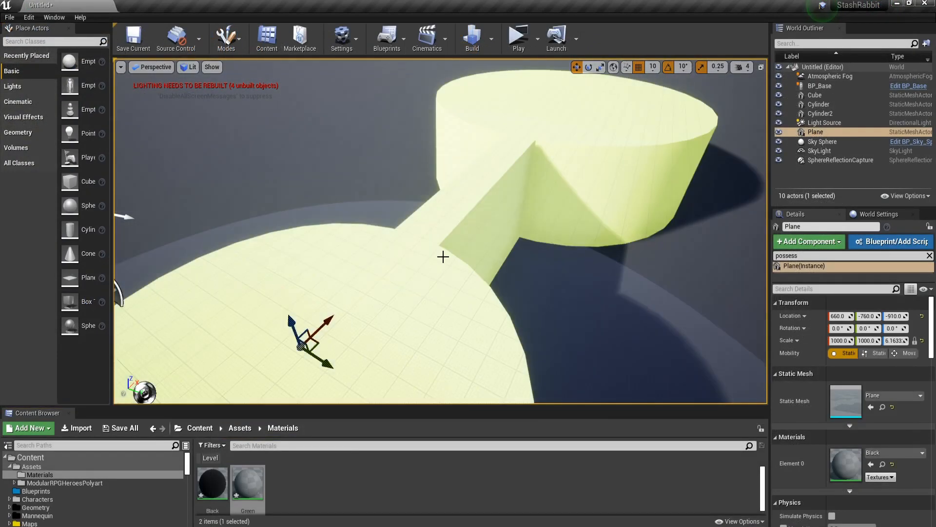
pyautogui.moveTo(443, 255); pyautogui.dragTo(371, 278, button='right')
pyautogui.click(518, 37)
pyautogui.press('w')
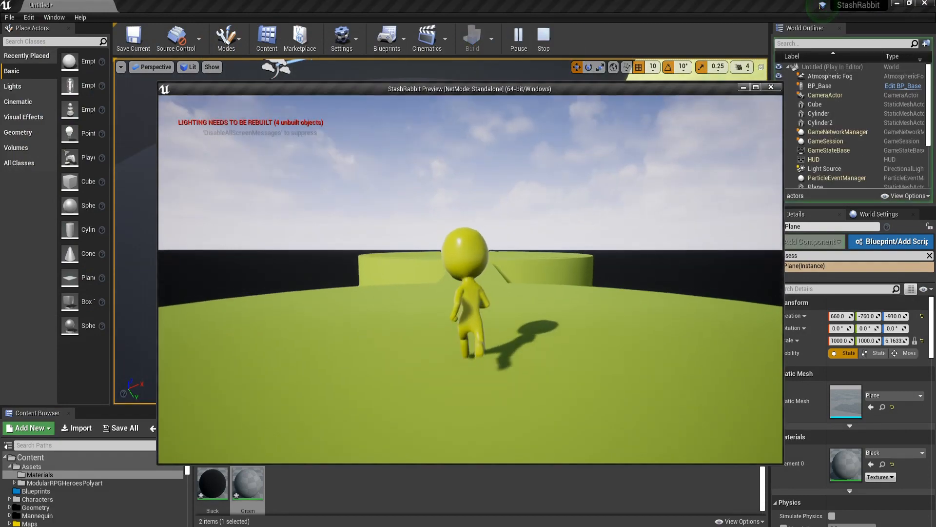
pyautogui.press('w')
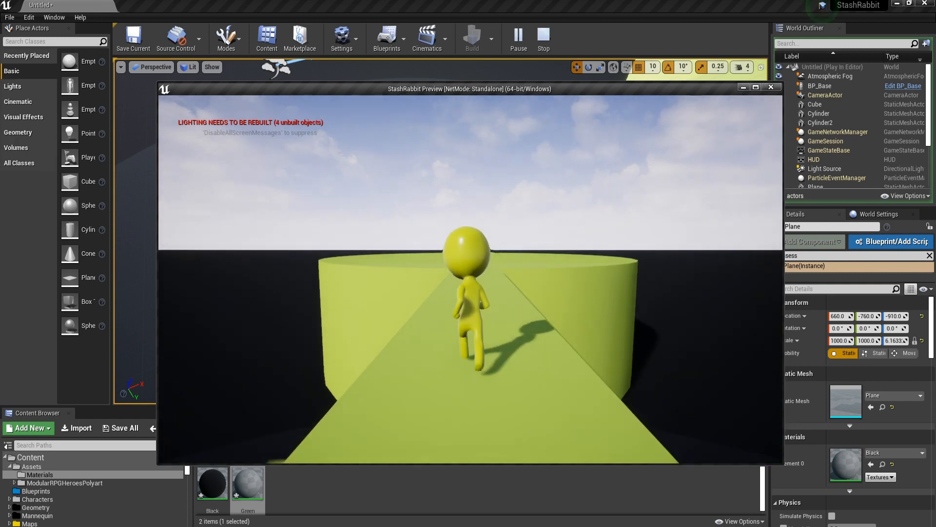
pyautogui.press('w')
pyautogui.press('d')
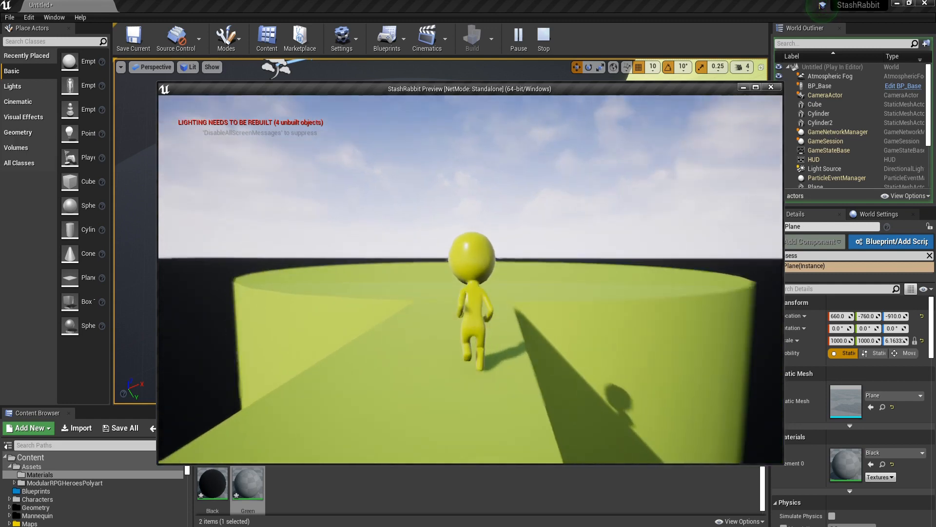
pyautogui.press('d')
pyautogui.press('w')
pyautogui.press('d')
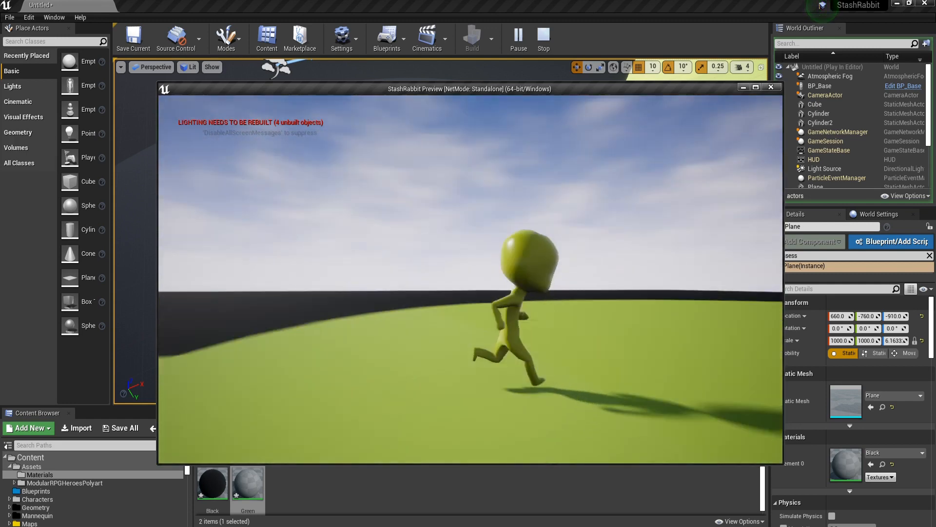
pyautogui.press('Escape')
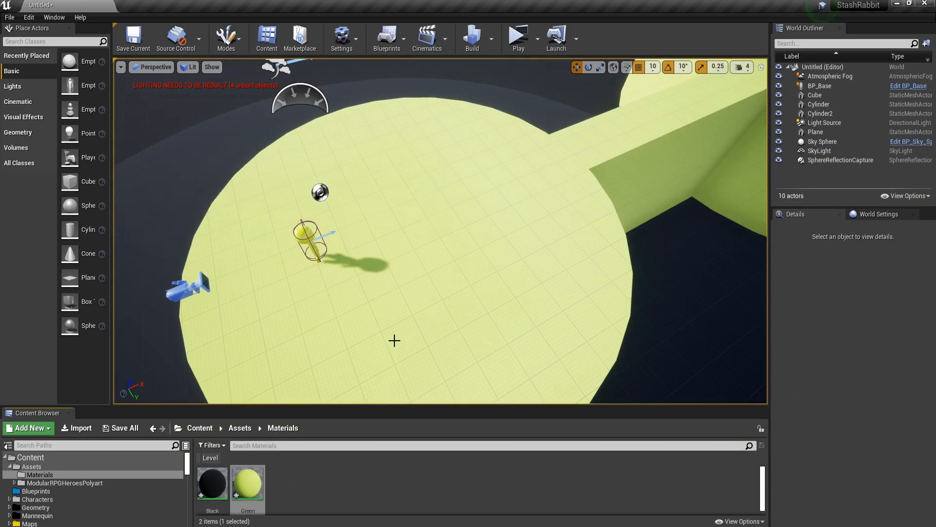
# - Examine the green platforms and the bridge from several angles, finishing above the far platform
pyautogui.scroll(3, 493, 266)
pyautogui.moveTo(493, 265); pyautogui.dragTo(590, 215, button='right')
pyautogui.moveTo(517, 278); pyautogui.dragTo(550, 253, button='right')
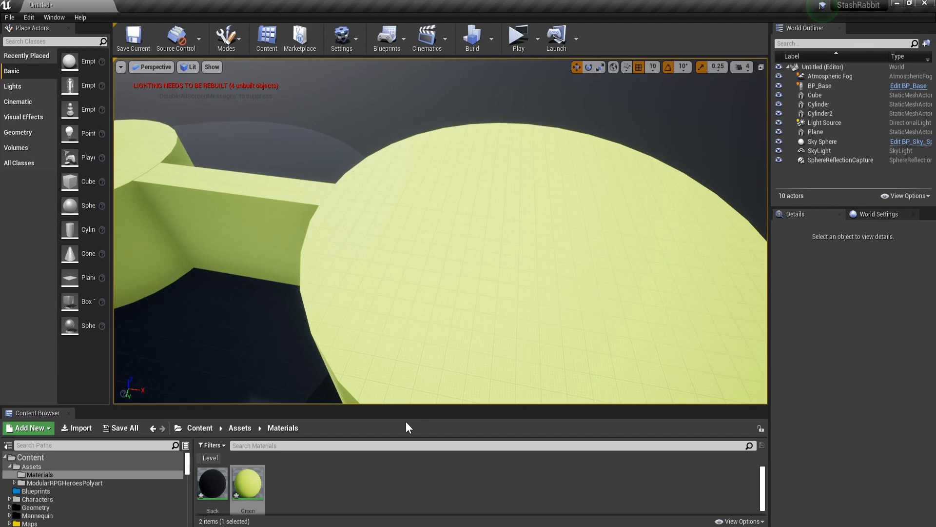
pyautogui.moveTo(575, 359); pyautogui.dragTo(702, 317, button='right')
pyautogui.moveTo(564, 329); pyautogui.dragTo(564, 321, button='right')
pyautogui.moveTo(439, 283); pyautogui.dragTo(439, 280, button='right')
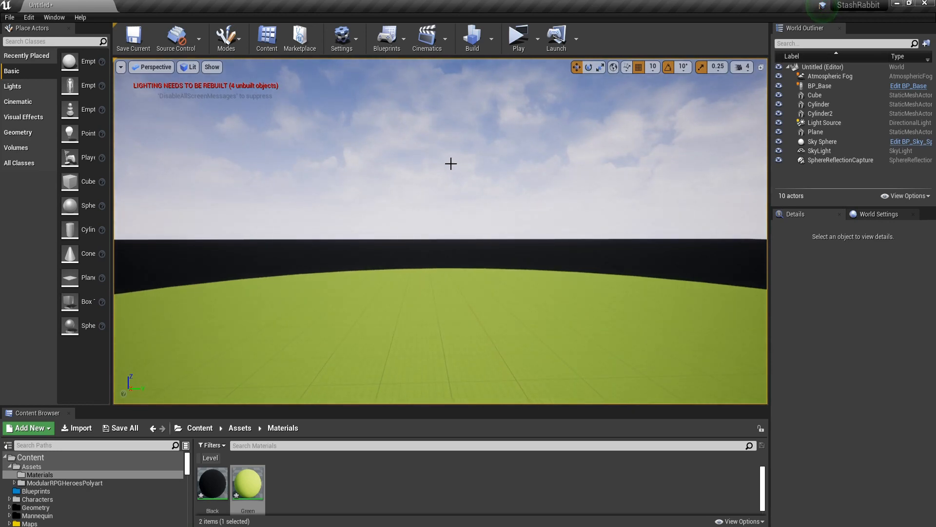
pyautogui.moveTo(702, 264); pyautogui.dragTo(703, 263, button='right')
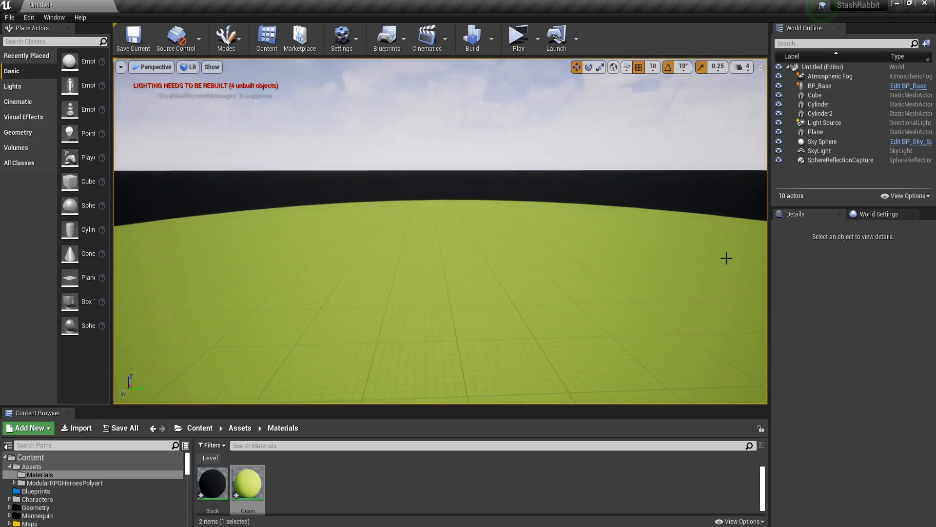
pyautogui.moveTo(624, 274); pyautogui.dragTo(625, 293, button='right')
pyautogui.press('s')
pyautogui.scroll(-1, 381, 379)
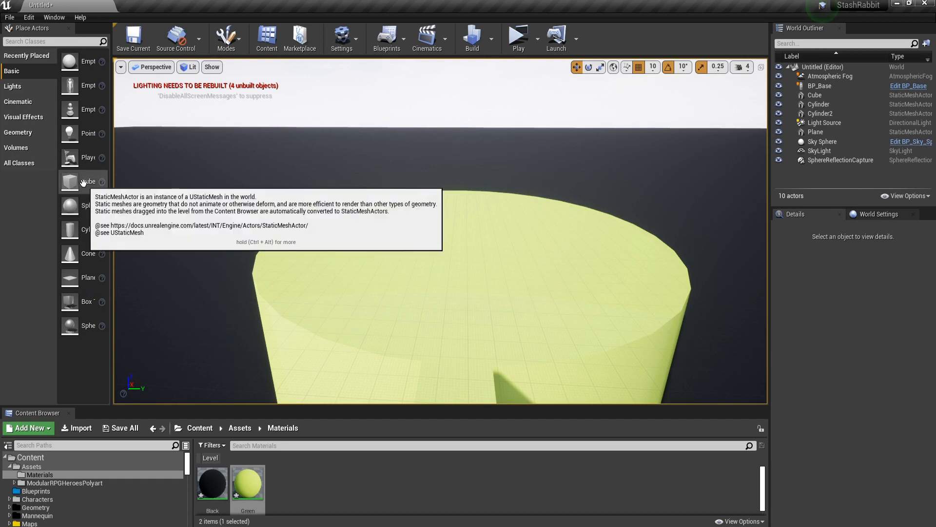
# - Place a cube near the far edge of the second platform and position it at X 5150, Y 180
pyautogui.moveTo(84, 183); pyautogui.dragTo(455, 181)
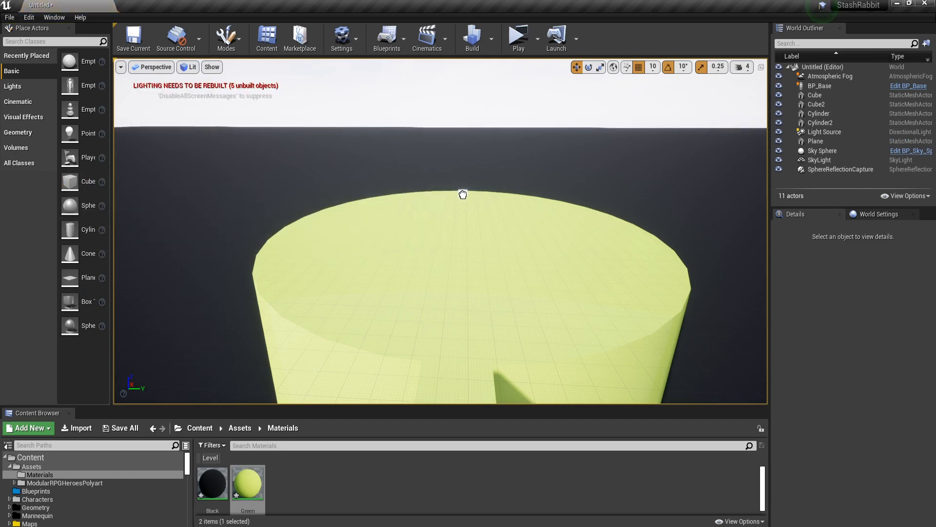
pyautogui.moveTo(466, 192); pyautogui.dragTo(466, 193)
pyautogui.moveTo(465, 193); pyautogui.dragTo(527, 220, button='right')
pyautogui.press('w')
pyautogui.moveTo(445, 263)
pyautogui.mouseDown(button='right')
pyautogui.moveTo(487, 288)
pyautogui.moveTo(493, 244)
pyautogui.moveTo(468, 268)
pyautogui.moveTo(445, 263)
pyautogui.mouseUp(button='right')
pyautogui.press('s')
pyautogui.press('w')
pyautogui.moveTo(440, 265); pyautogui.dragTo(389, 266)
pyautogui.moveTo(389, 266); pyautogui.dragTo(246, 233, button='right')
pyautogui.press('s')
pyautogui.press('d')
pyautogui.moveTo(363, 241); pyautogui.dragTo(361, 238, button='right')
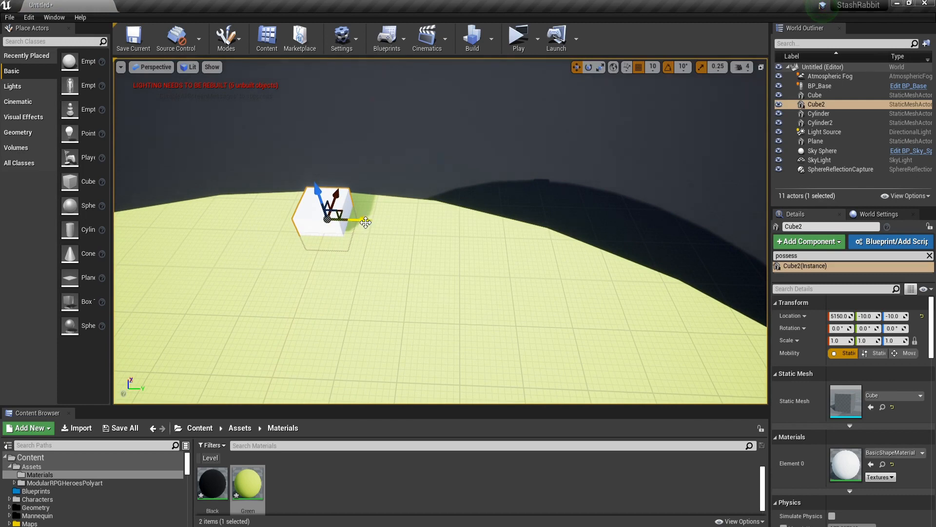
pyautogui.moveTo(363, 221); pyautogui.dragTo(444, 221)
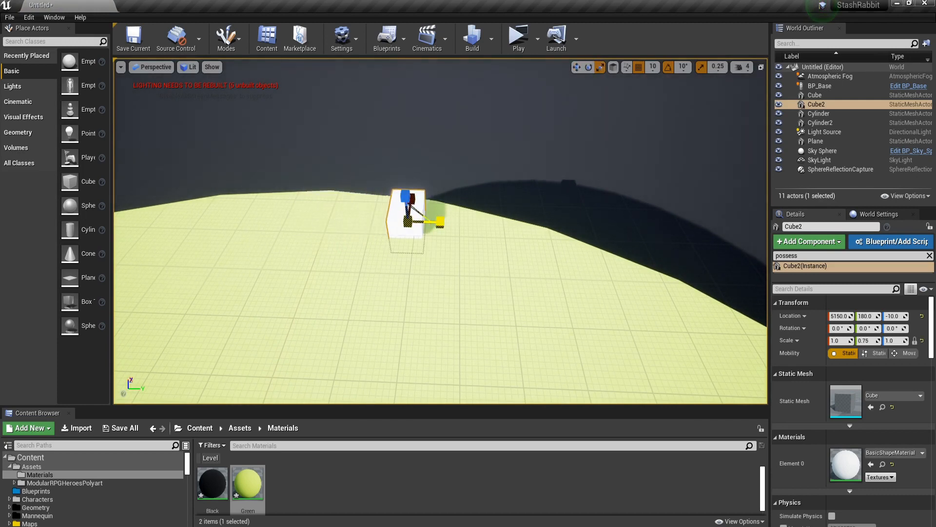
# - Scale the cube into a pillar, 0.5 in Y and 2.5 in Z, and raise it to about Z 115
pyautogui.moveTo(406, 201); pyautogui.dragTo(404, 172)
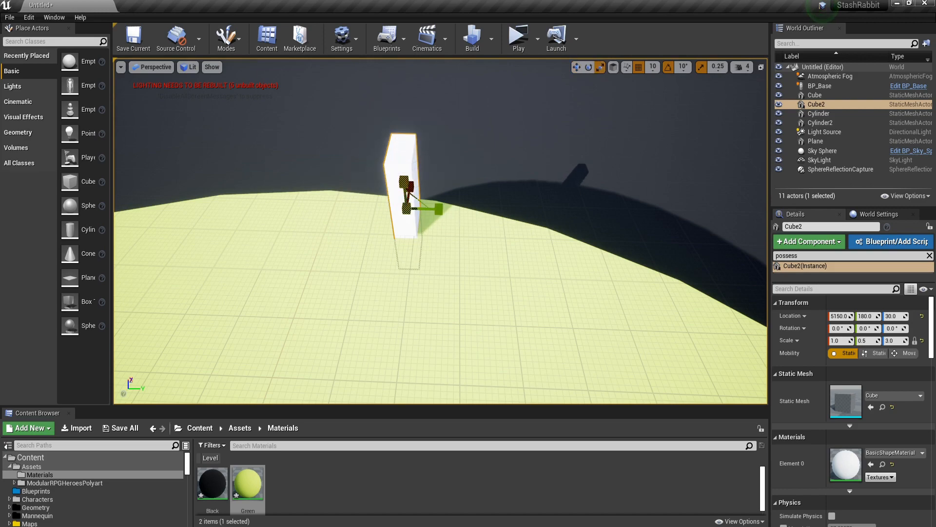
pyautogui.moveTo(423, 236); pyautogui.dragTo(431, 221, button='right')
pyautogui.press('w')
pyautogui.moveTo(457, 205); pyautogui.dragTo(462, 148)
pyautogui.moveTo(466, 198); pyautogui.dragTo(514, 222, button='right')
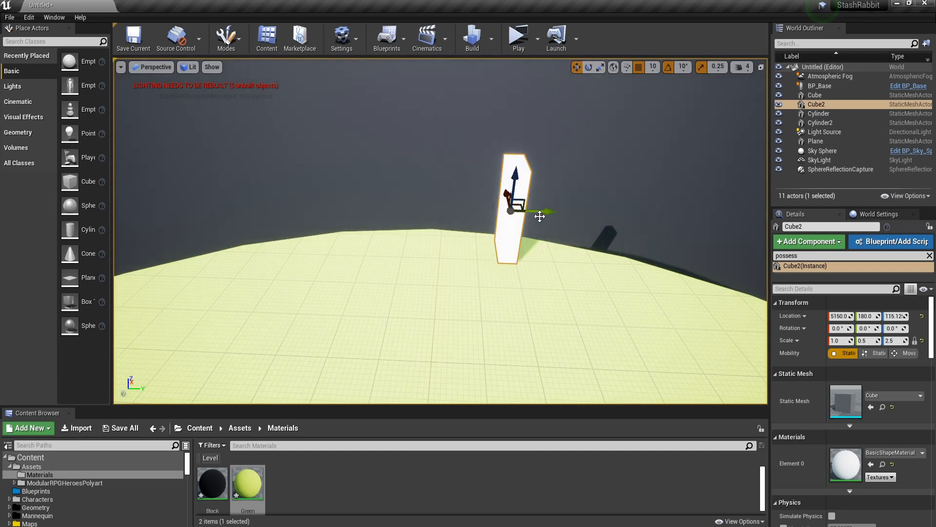
# - Duplicate the pillar to Y -10, and lay another copy rotated 90° about X across both as a lintel at Y 80, Z about 265
pyautogui.keyDown('alt'); pyautogui.moveTo(547, 212); pyautogui.dragTo(471, 222); pyautogui.keyUp('alt')
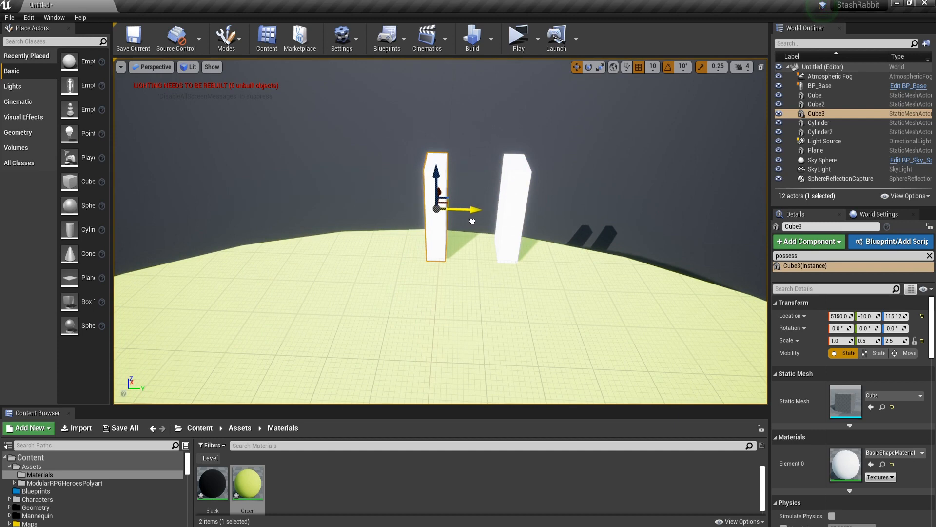
pyautogui.keyDown('alt'); pyautogui.moveTo(436, 176); pyautogui.dragTo(445, 69); pyautogui.keyUp('alt')
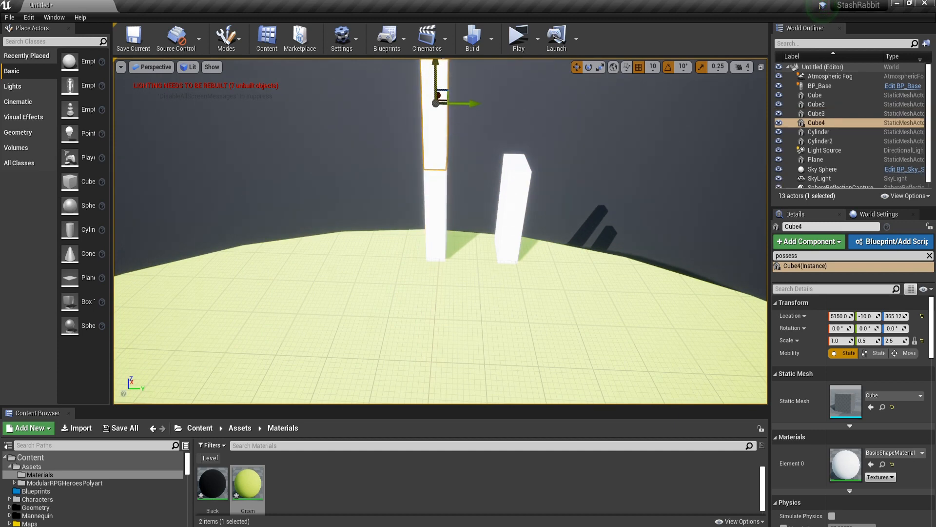
pyautogui.moveTo(461, 91); pyautogui.dragTo(464, 72, button='right')
pyautogui.moveTo(460, 115); pyautogui.dragTo(496, 162)
pyautogui.press('w')
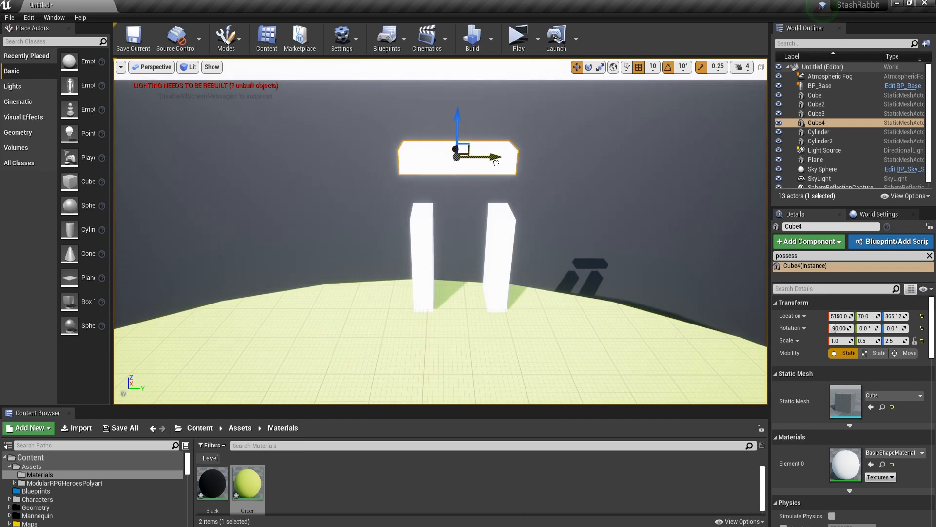
pyautogui.press('End')
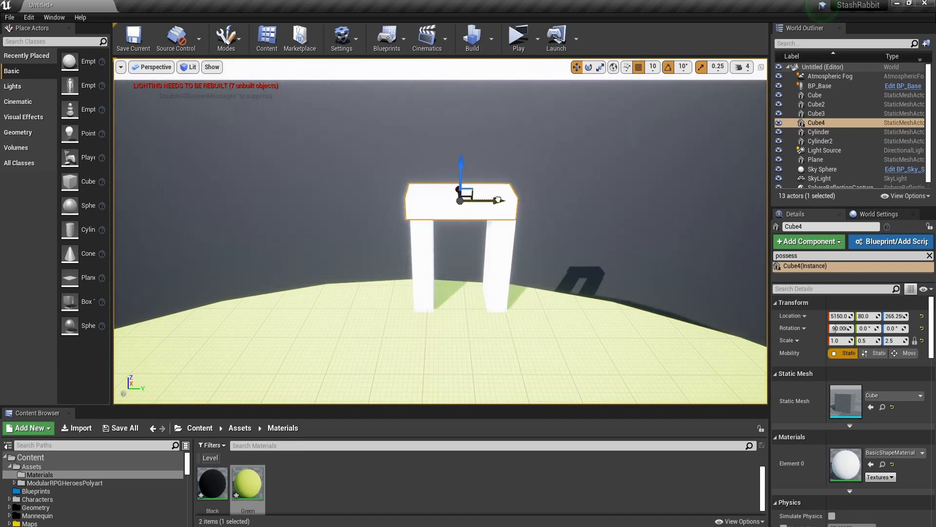
# - Move the original pillar outward to Y 190, under the end of the lintel
pyautogui.press('w')
pyautogui.moveTo(539, 229); pyautogui.dragTo(545, 249, button='right')
pyautogui.click(495, 205)
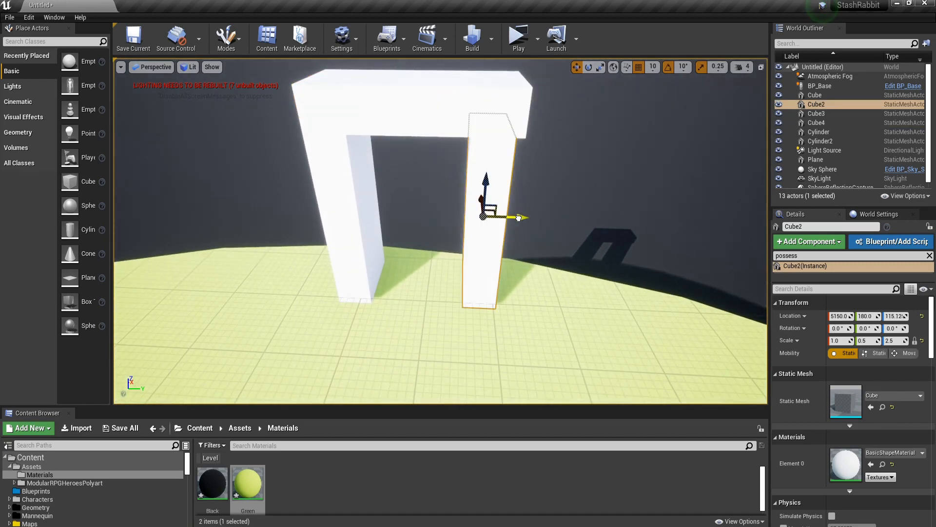
pyautogui.moveTo(519, 217); pyautogui.dragTo(526, 217)
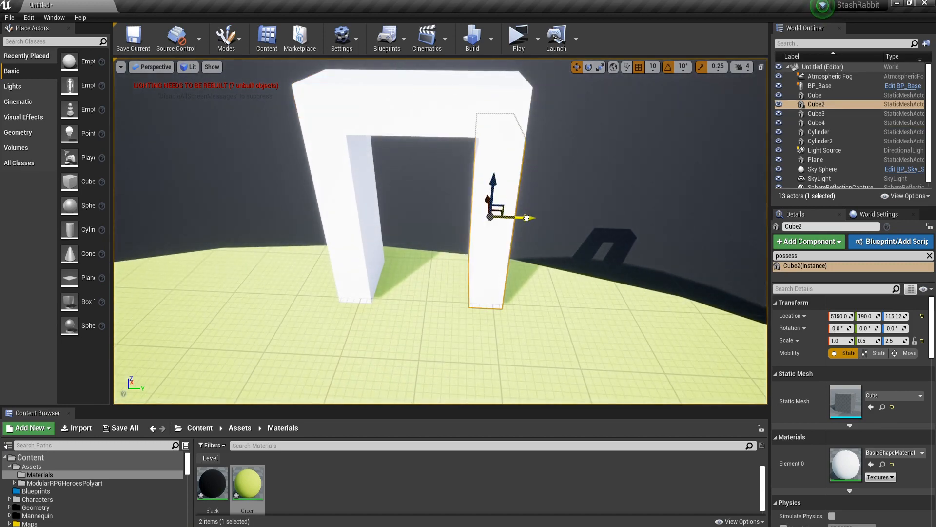
# - Select both pillars and the lintel and move them together to X 5050, inward from the platform's far edge
pyautogui.keyDown('ctrl'); pyautogui.click(400, 119); pyautogui.keyUp('ctrl')
pyautogui.keyDown('ctrl'); pyautogui.click(354, 198); pyautogui.keyUp('ctrl')
pyautogui.scroll(-8, 355, 198)
pyautogui.moveTo(355, 197); pyautogui.dragTo(380, 199, button='right')
pyautogui.press('w')
pyautogui.moveTo(462, 188); pyautogui.dragTo(404, 189)
pyautogui.press('d')
pyautogui.moveTo(403, 189); pyautogui.dragTo(572, 168, button='right')
pyautogui.press('s')
pyautogui.press('w')
pyautogui.press('s')
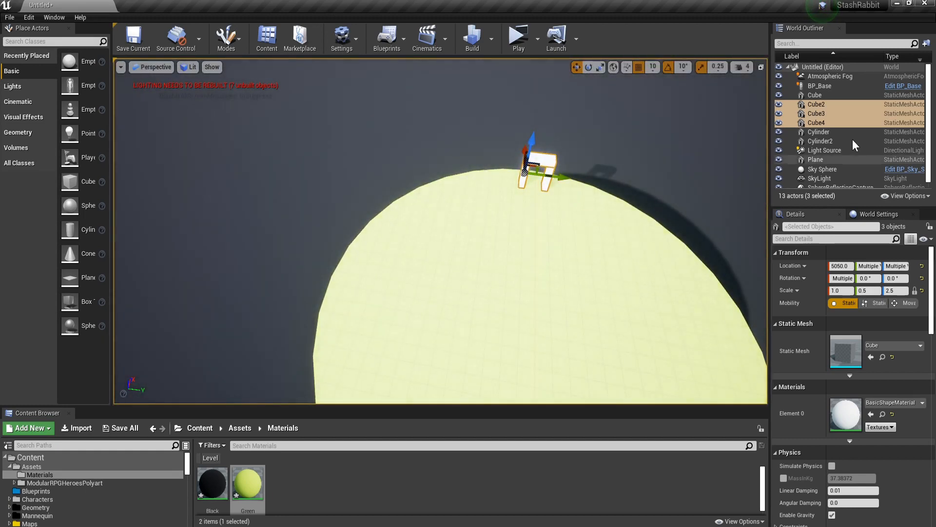
# - Group the three arch pieces, and undo a trial move of the group
pyautogui.rightClick(826, 111)
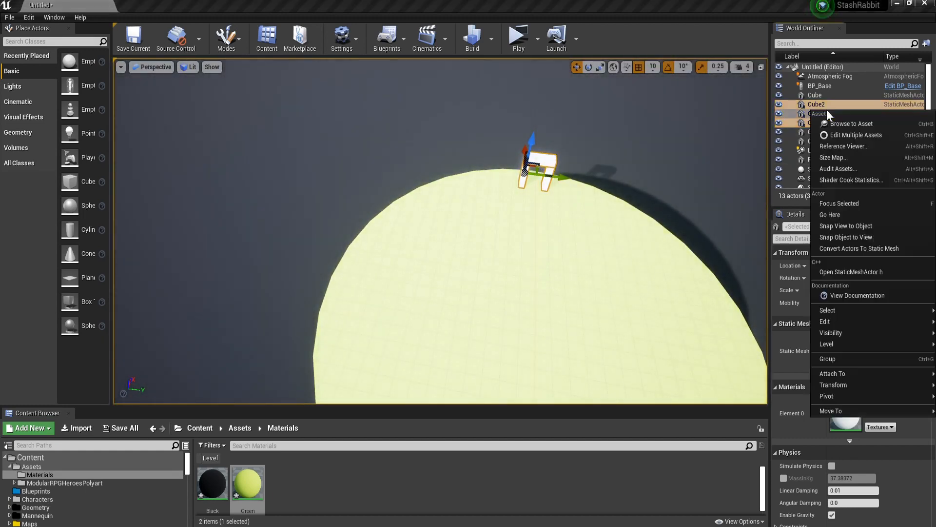
pyautogui.click(843, 358)
pyautogui.moveTo(658, 273); pyautogui.dragTo(673, 292, button='right')
pyautogui.moveTo(596, 215); pyautogui.dragTo(587, 204, button='right')
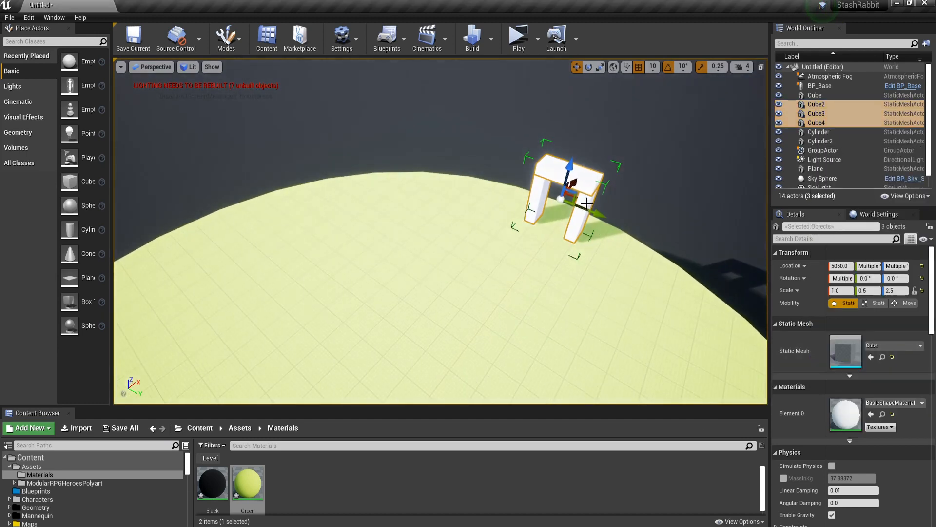
pyautogui.moveTo(581, 200); pyautogui.dragTo(541, 182)
pyautogui.hotkey('ctrl', 'z')
# - Duplicate the arch group sideways along the platform's edge and rotate the copy -50° about Z
pyautogui.keyDown('alt'); pyautogui.moveTo(596, 213); pyautogui.dragTo(366, 200); pyautogui.keyUp('alt')
pyautogui.press('e')
pyautogui.moveTo(366, 234); pyautogui.dragTo(407, 232)
pyautogui.moveTo(371, 195); pyautogui.dragTo(366, 172)
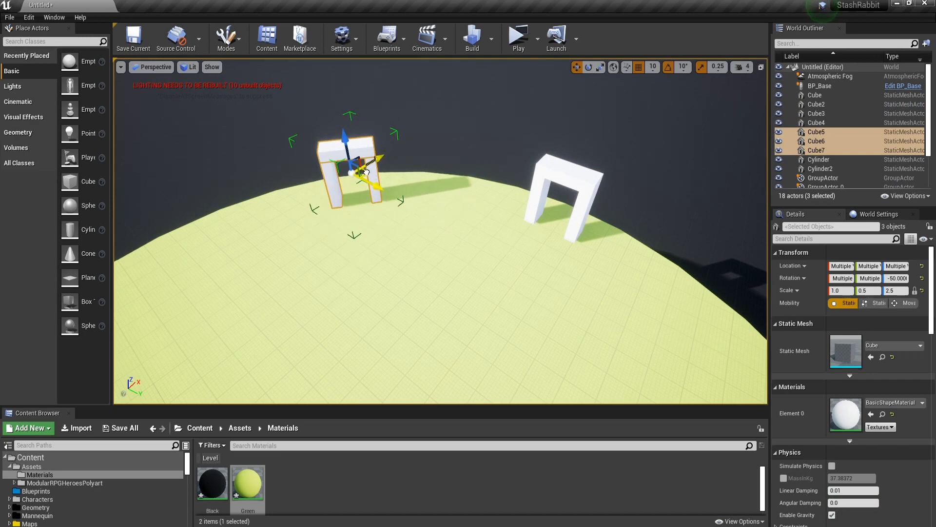
# - Rotate the copied arch further about Z until it runs parallel to the X axis, and position it at the platform's side edge
pyautogui.scroll(-10, 373, 184)
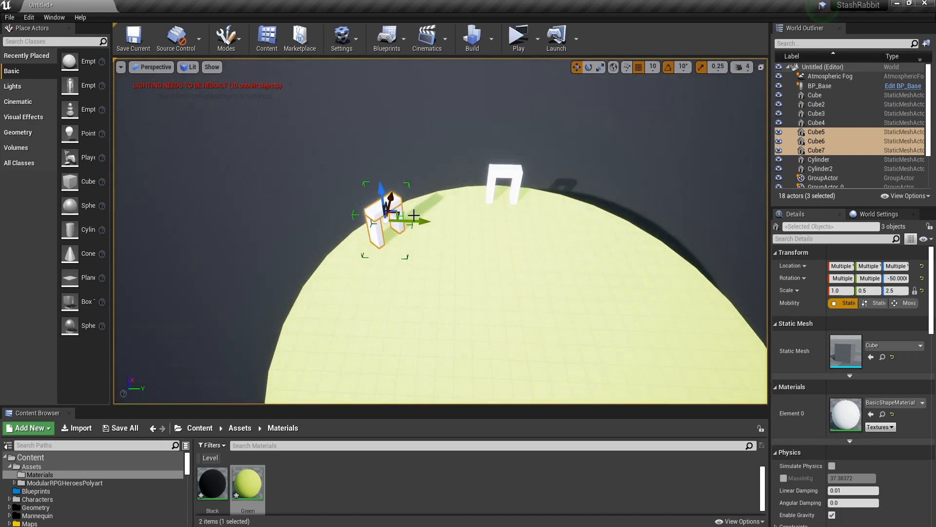
pyautogui.moveTo(403, 211); pyautogui.dragTo(305, 209, button='right')
pyautogui.press('e')
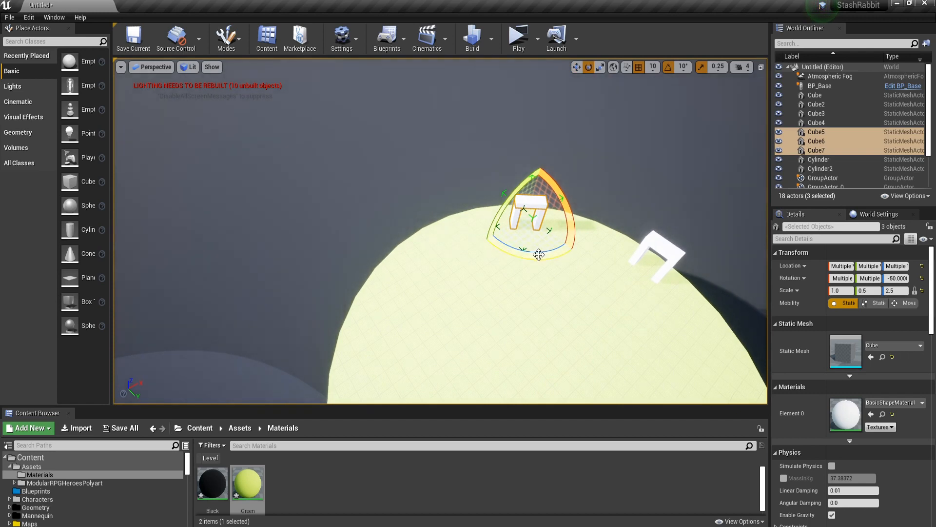
pyautogui.moveTo(539, 254); pyautogui.dragTo(512, 255)
pyautogui.moveTo(545, 257); pyautogui.dragTo(469, 257, button='right')
pyautogui.press('d')
pyautogui.press('w')
pyautogui.moveTo(591, 272); pyautogui.dragTo(430, 207)
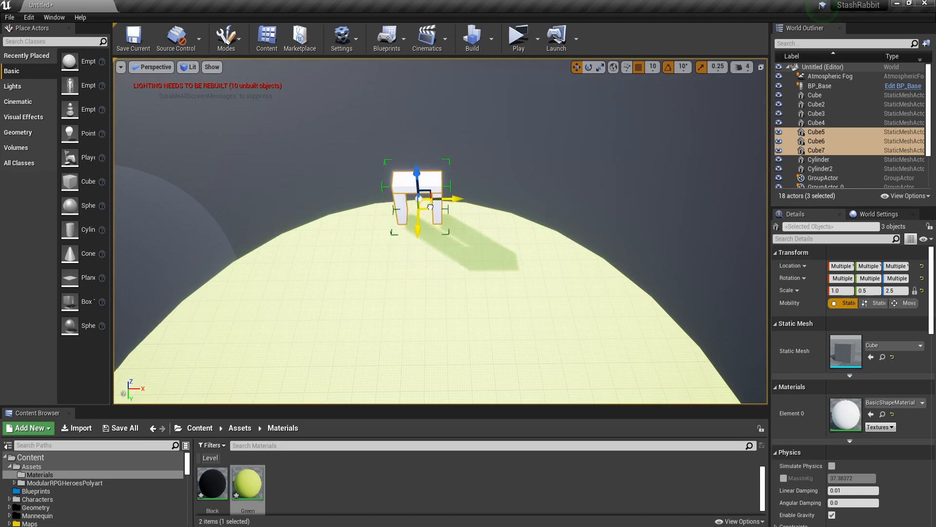
# - Duplicate the side arch across the platform and place the copy at the opposite side edge
pyautogui.moveTo(430, 207); pyautogui.dragTo(429, 229, button='right')
pyautogui.press('s')
pyautogui.keyDown('alt'); pyautogui.moveTo(367, 277); pyautogui.dragTo(757, 338); pyautogui.keyUp('alt')
pyautogui.press('w')
pyautogui.moveTo(557, 242); pyautogui.dragTo(417, 211, button='right')
pyautogui.press('s')
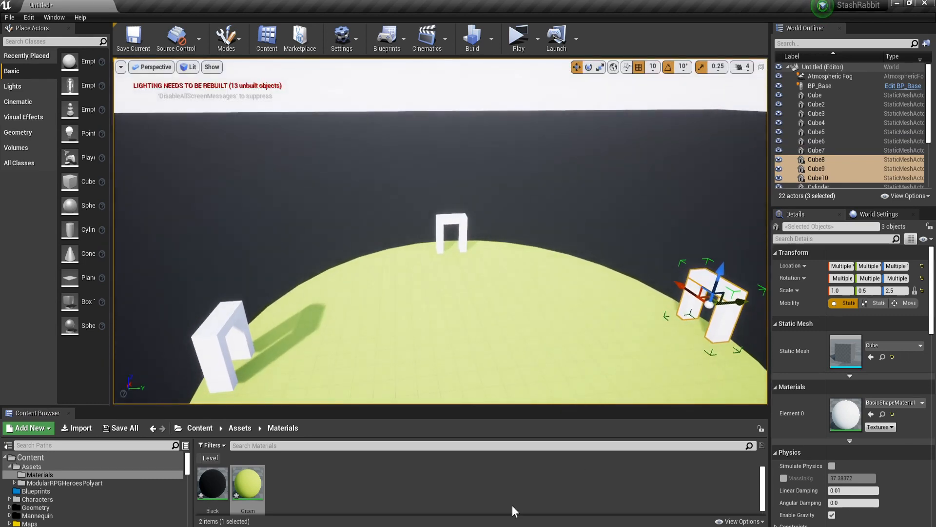
# - Duplicate the Green material, name the copy Blue, and open it for editing
pyautogui.rightClick(247, 485)
pyautogui.click(293, 276)
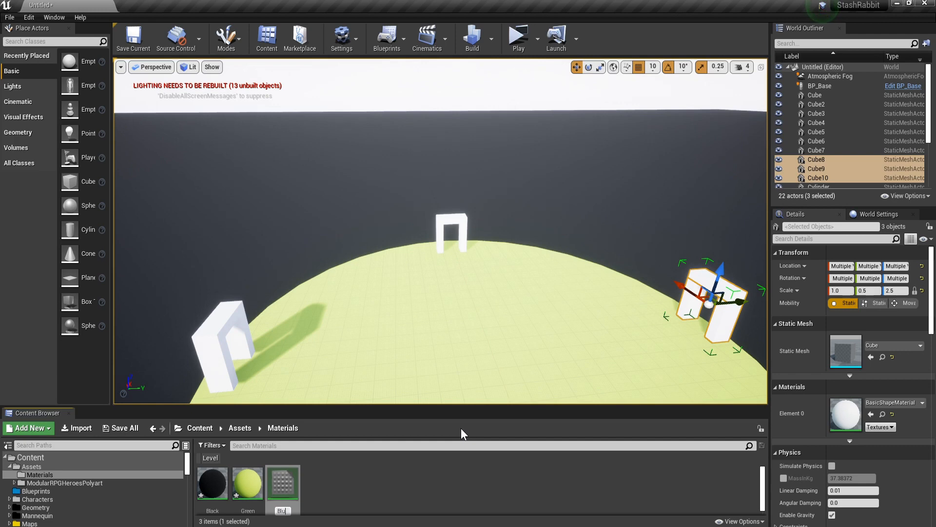
pyautogui.press('Return')
pyautogui.doubleClick(244, 489)
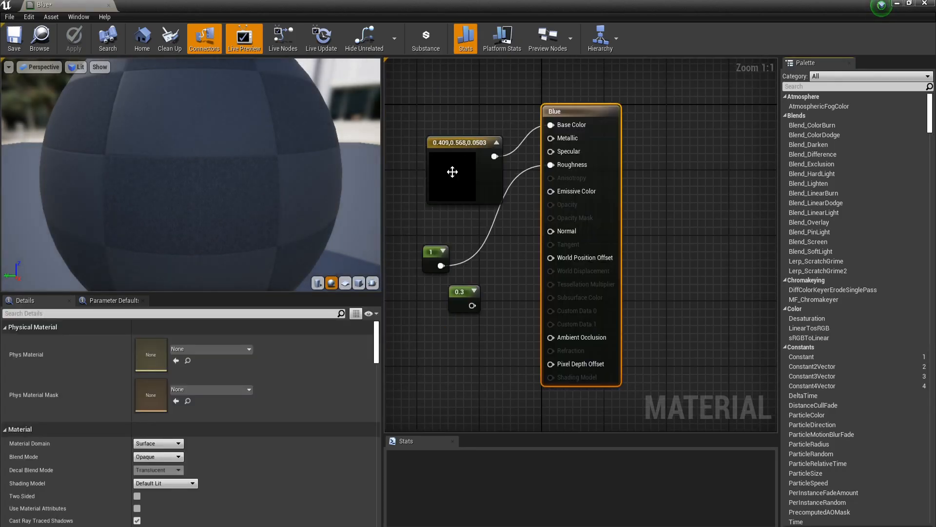
# - Set the Blue material's base colour constant to teal (0, 0.568, 0.391), apply the change and close the material
pyautogui.click(453, 172)
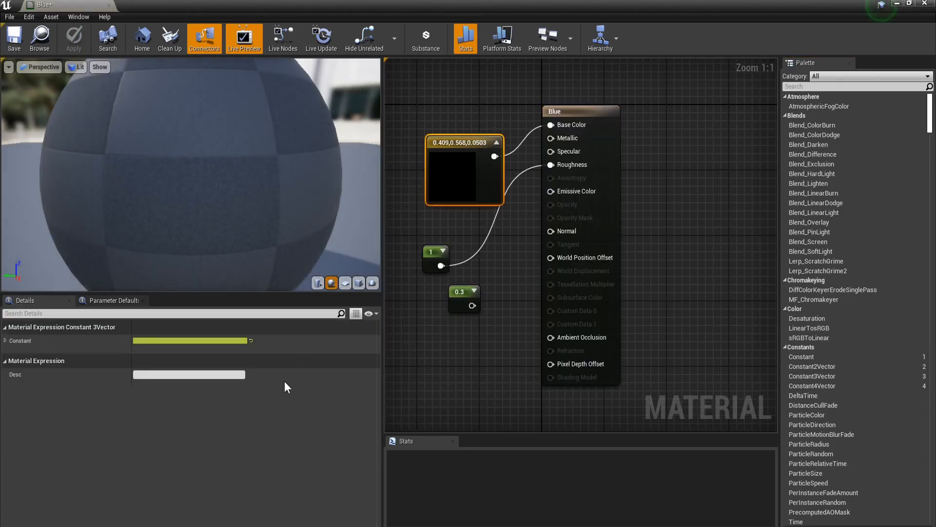
pyautogui.click(254, 340)
pyautogui.moveTo(257, 358); pyautogui.dragTo(209, 345)
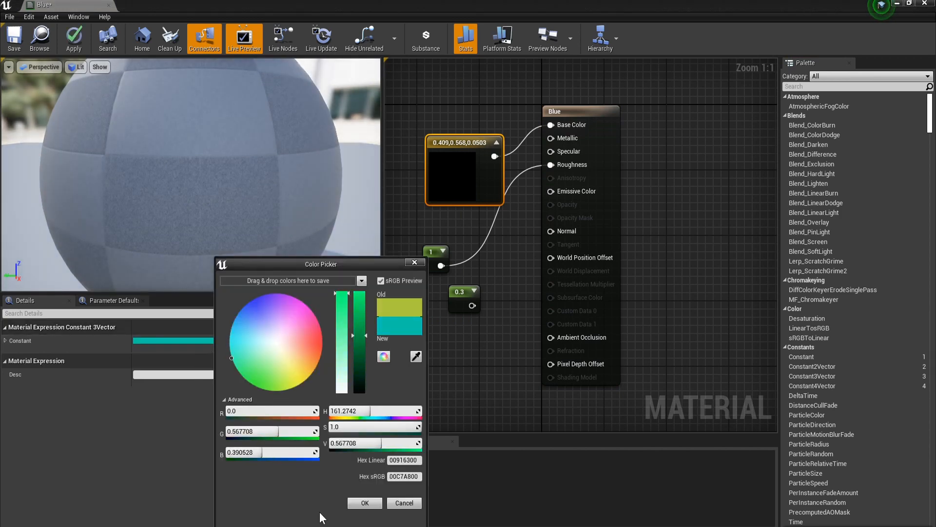
pyautogui.click(365, 503)
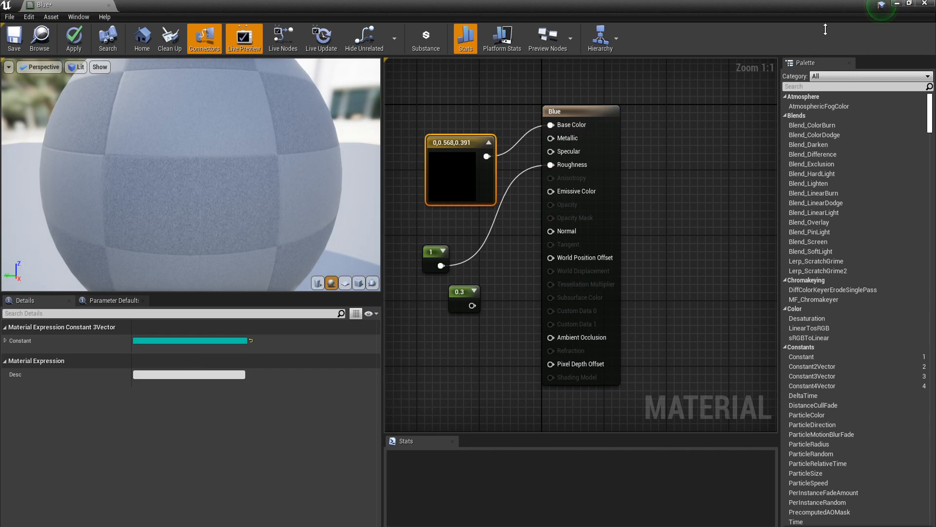
pyautogui.click(74, 39)
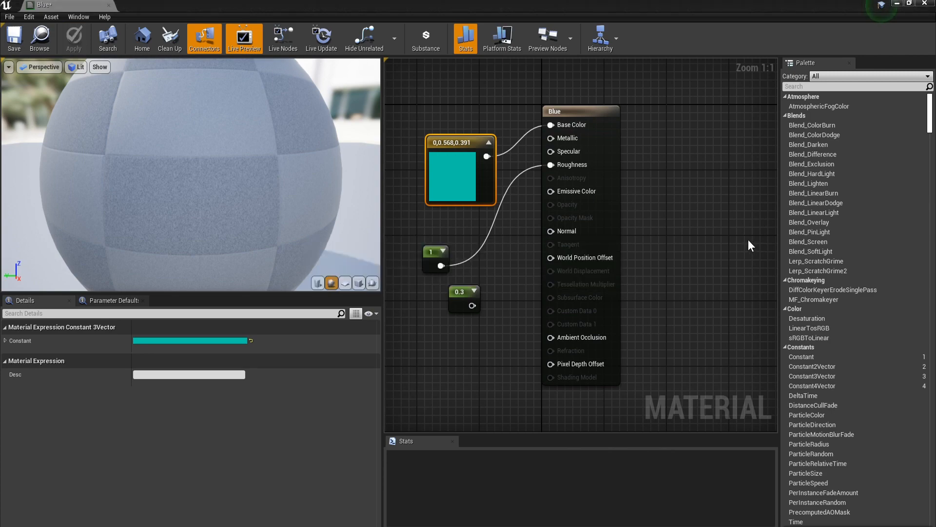
pyautogui.click(923, 4)
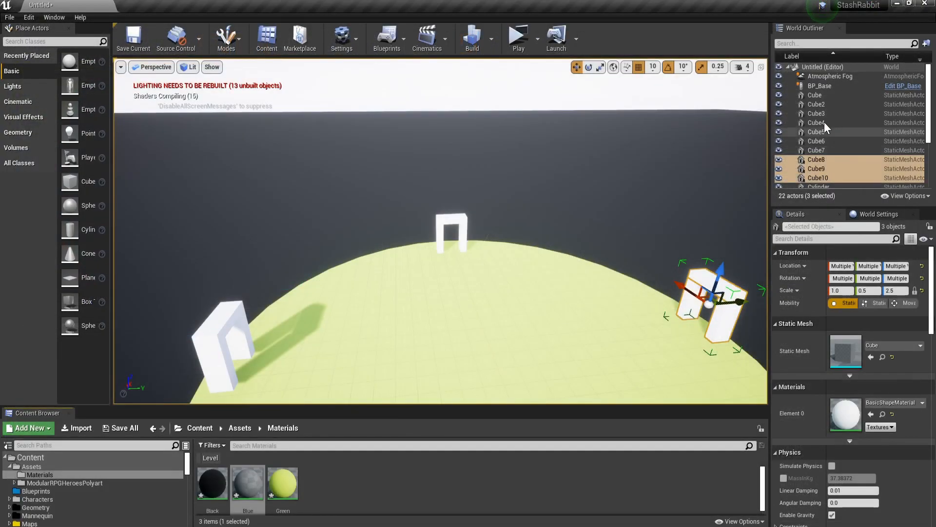
# - Apply the Blue material to every post and lintel of the three arches
pyautogui.click(806, 95)
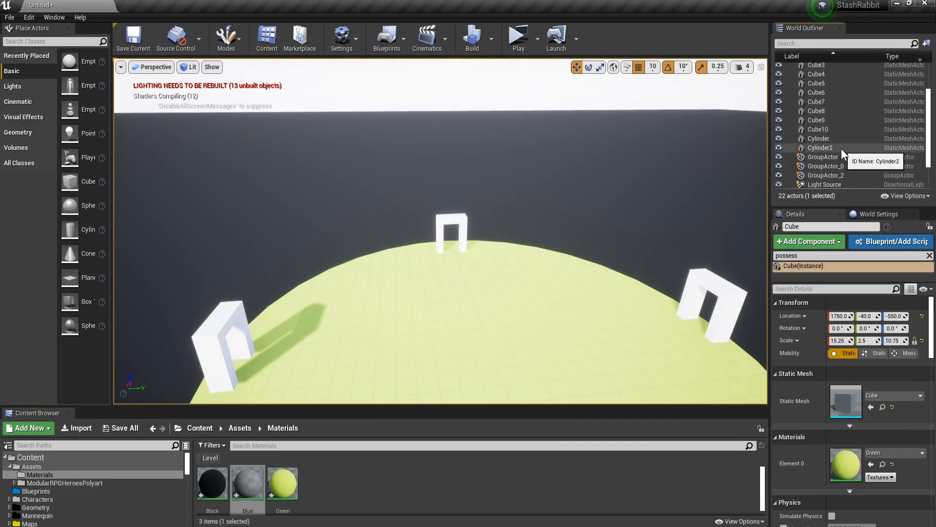
pyautogui.keyDown('shift'); pyautogui.click(832, 119); pyautogui.keyUp('shift')
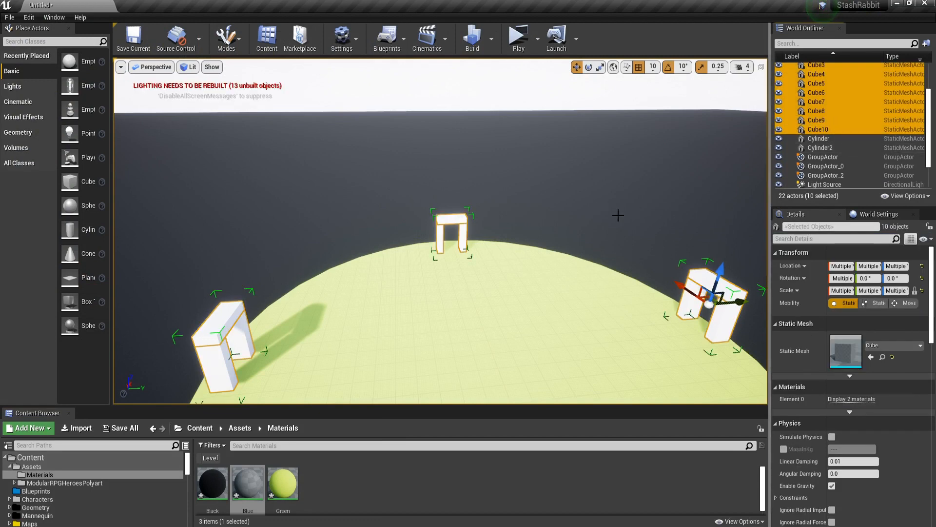
pyautogui.moveTo(248, 487); pyautogui.dragTo(212, 330)
pyautogui.moveTo(259, 482); pyautogui.dragTo(244, 364)
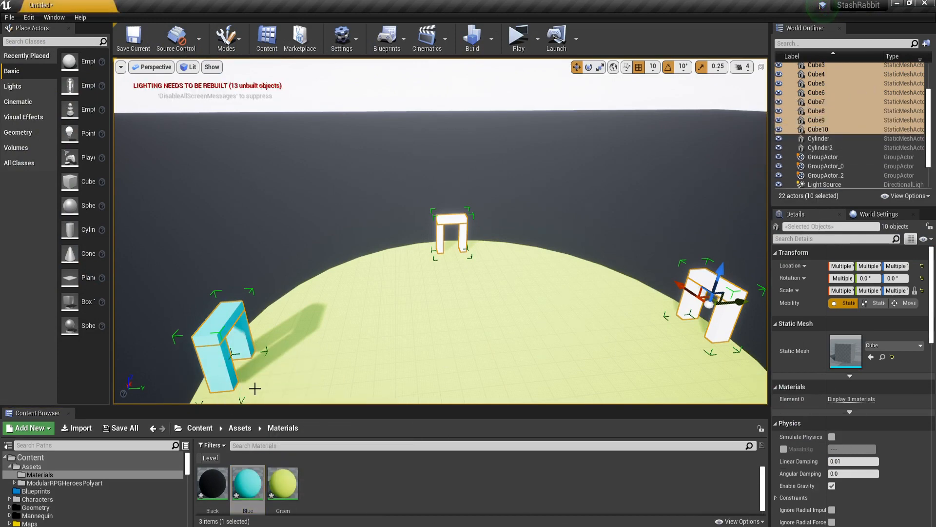
pyautogui.moveTo(248, 489); pyautogui.dragTo(451, 234)
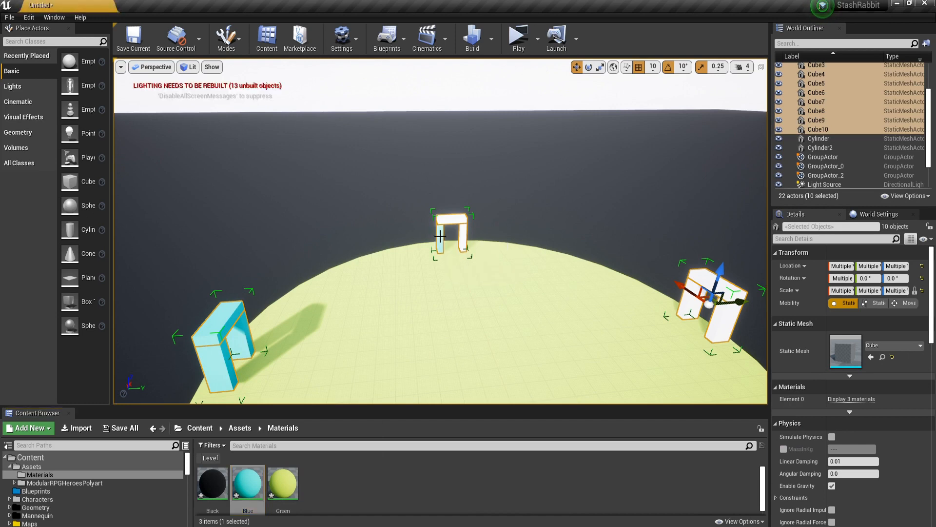
pyautogui.click(251, 490)
pyautogui.moveTo(251, 490); pyautogui.dragTo(464, 246)
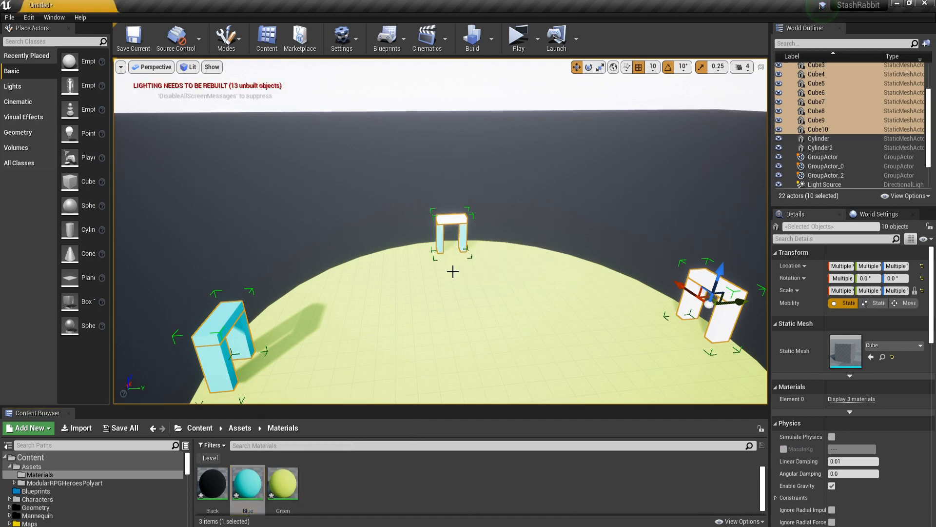
pyautogui.moveTo(245, 505); pyautogui.dragTo(461, 239)
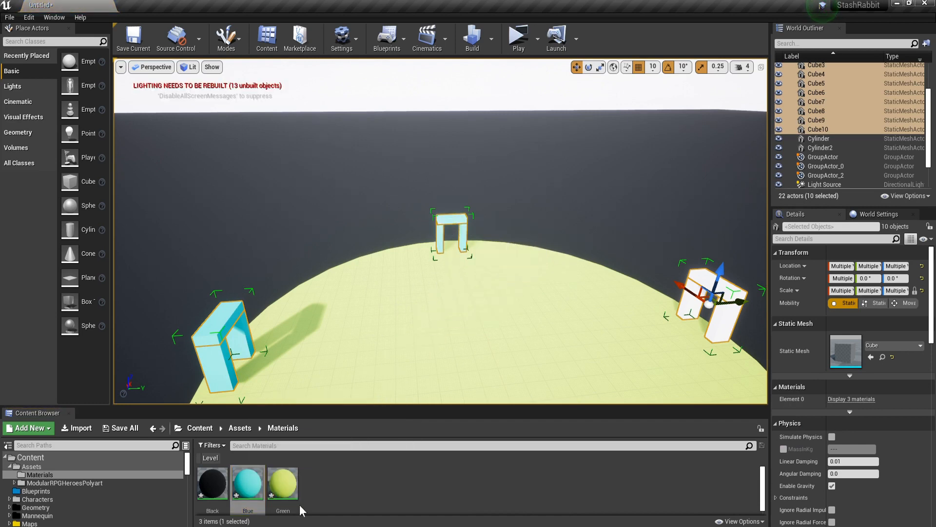
pyautogui.moveTo(248, 490); pyautogui.dragTo(724, 317)
pyautogui.moveTo(245, 486); pyautogui.dragTo(701, 278)
pyautogui.moveTo(248, 485); pyautogui.dragTo(688, 298)
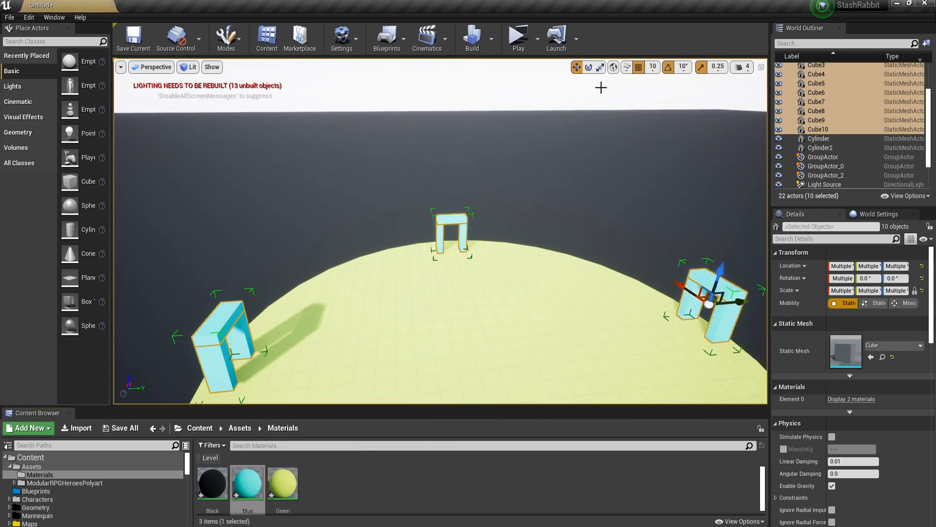
# - Play the level and run the character across the bridge onto the platform with the arches
pyautogui.click(519, 38)
pyautogui.press('w')
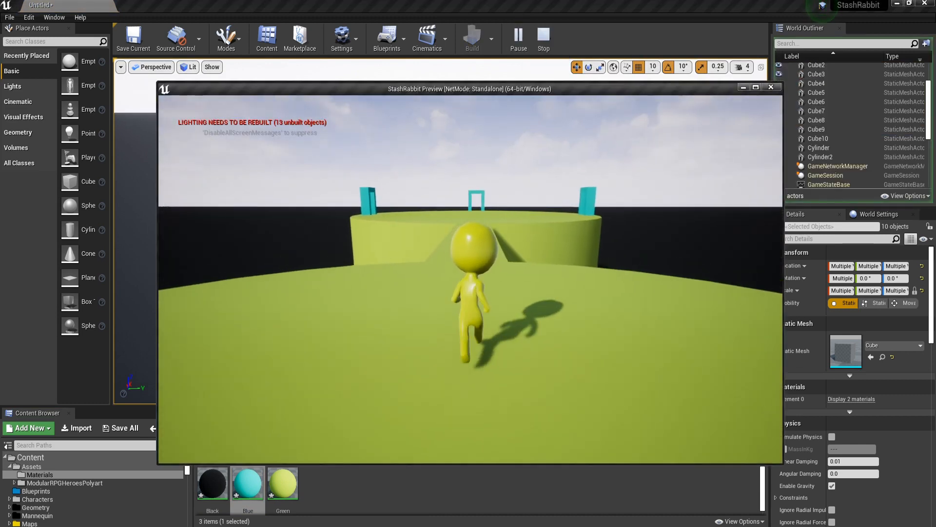
pyautogui.press('w')
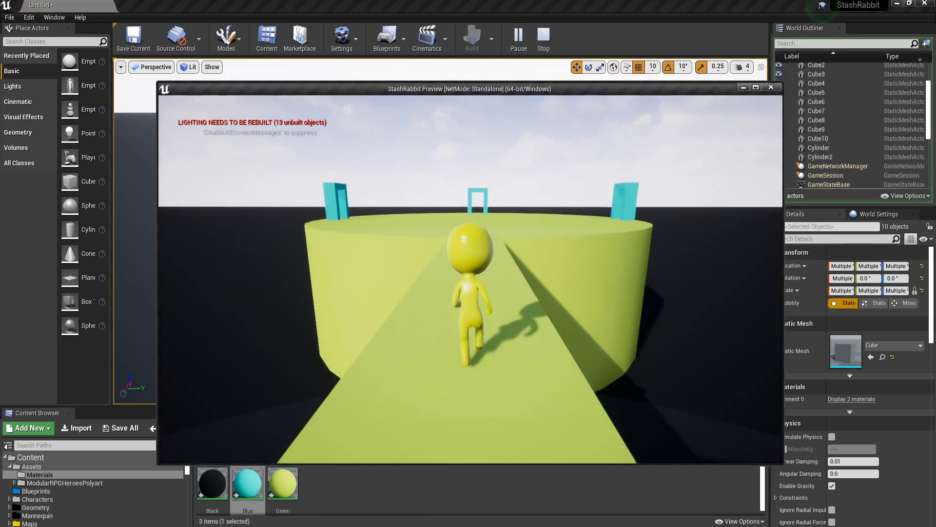
pyautogui.press('w')
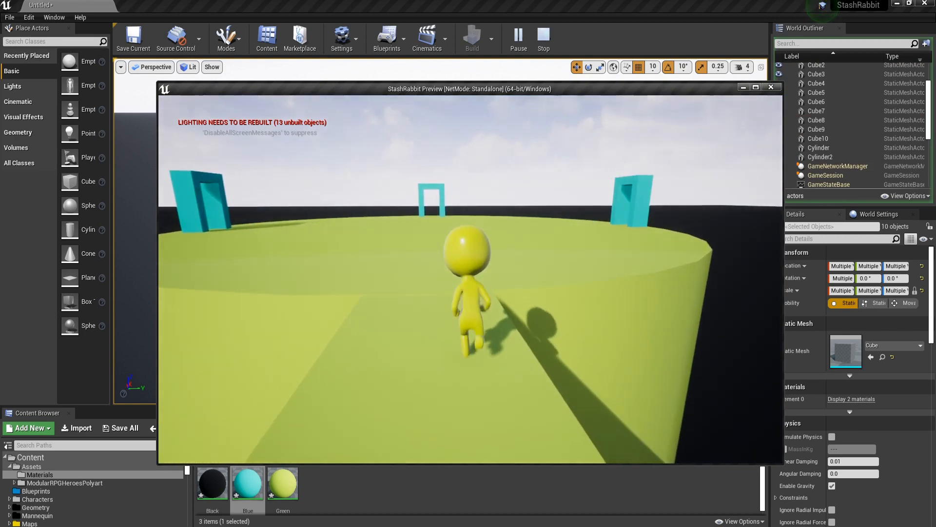
pyautogui.press('w')
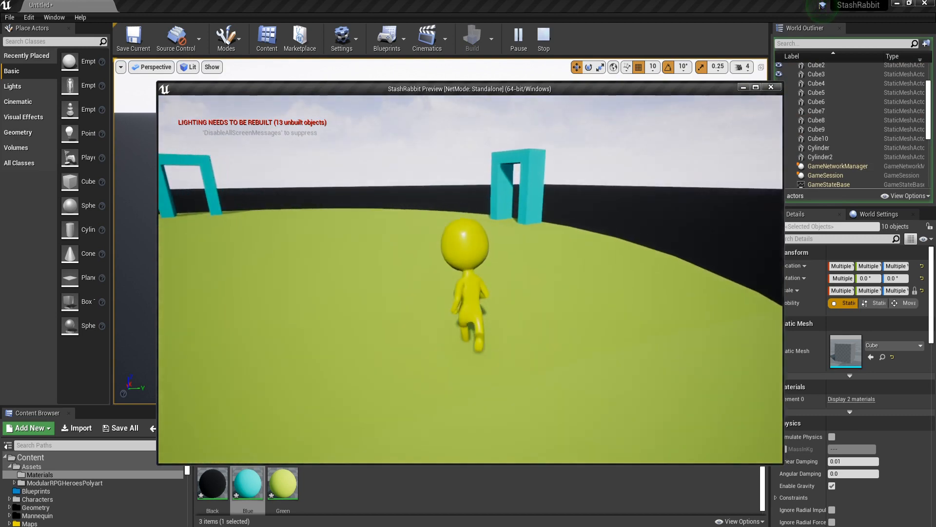
# - Run the character around the platform and through the three arches to check their size and placement, and stop the play session
pyautogui.press('w')
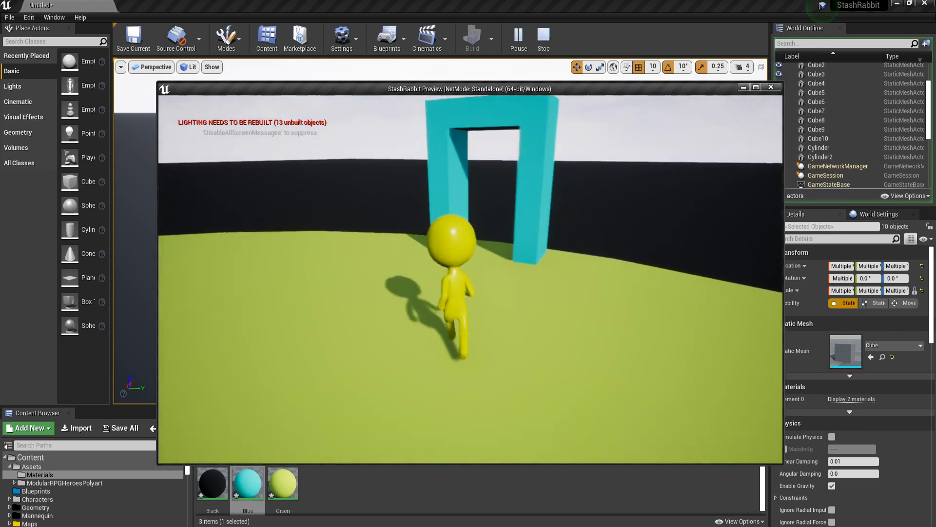
pyautogui.press('w')
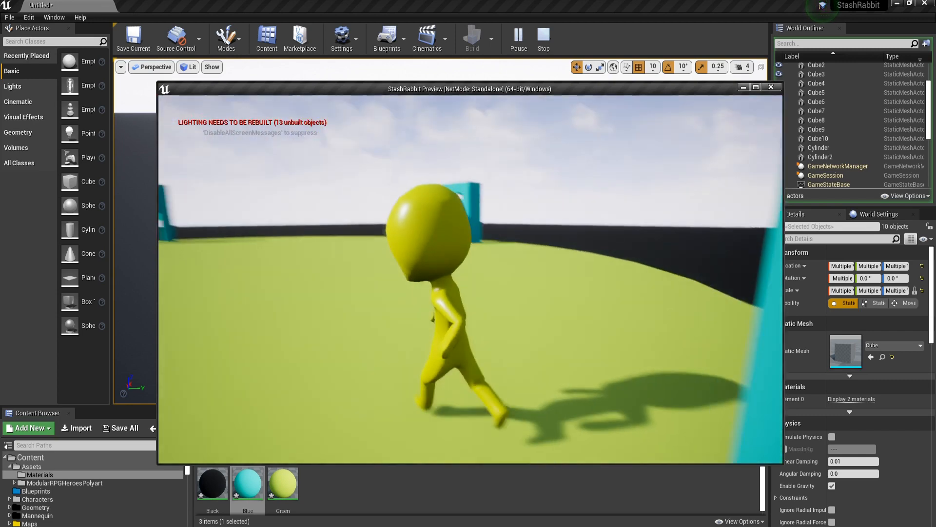
pyautogui.press('w')
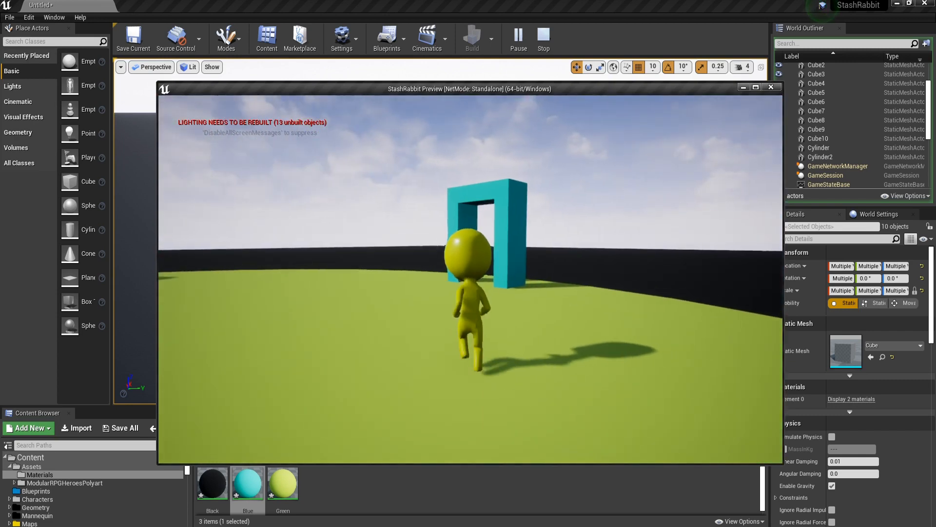
pyautogui.press('w')
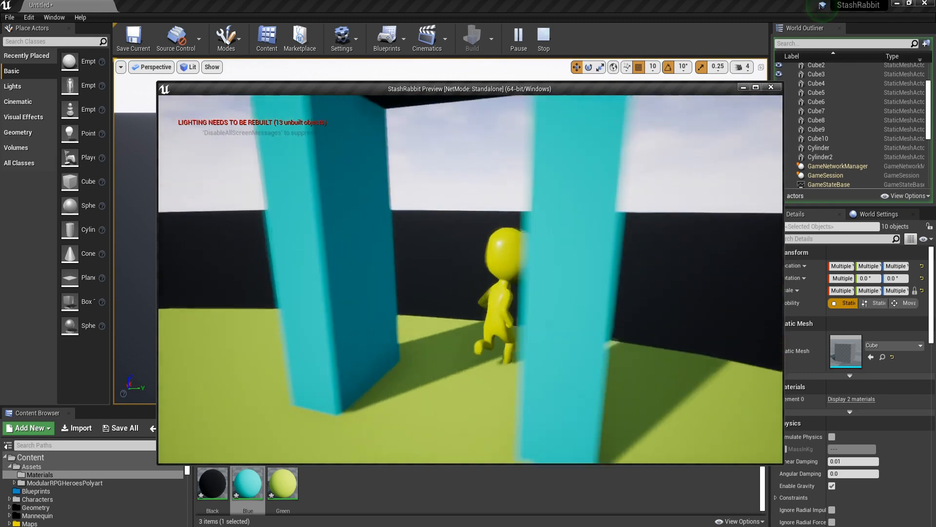
pyautogui.press('w')
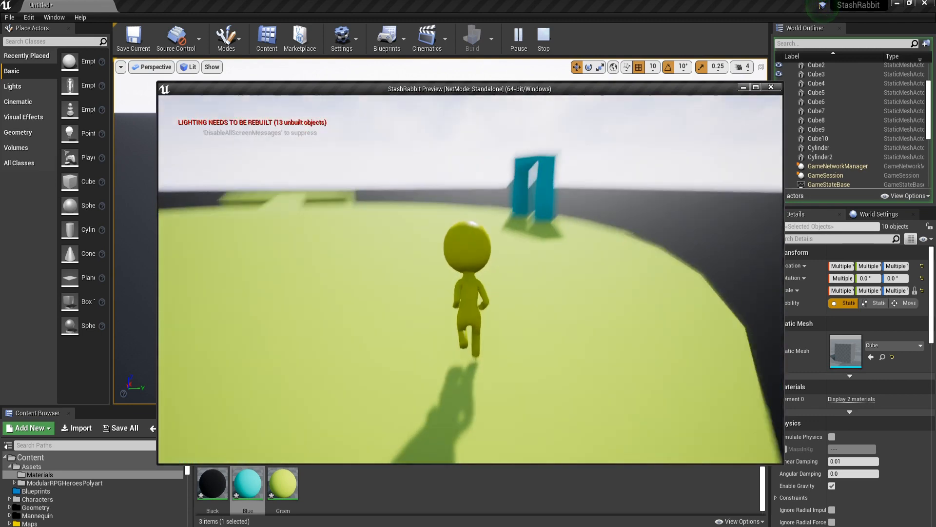
pyautogui.press('w')
pyautogui.press('w')
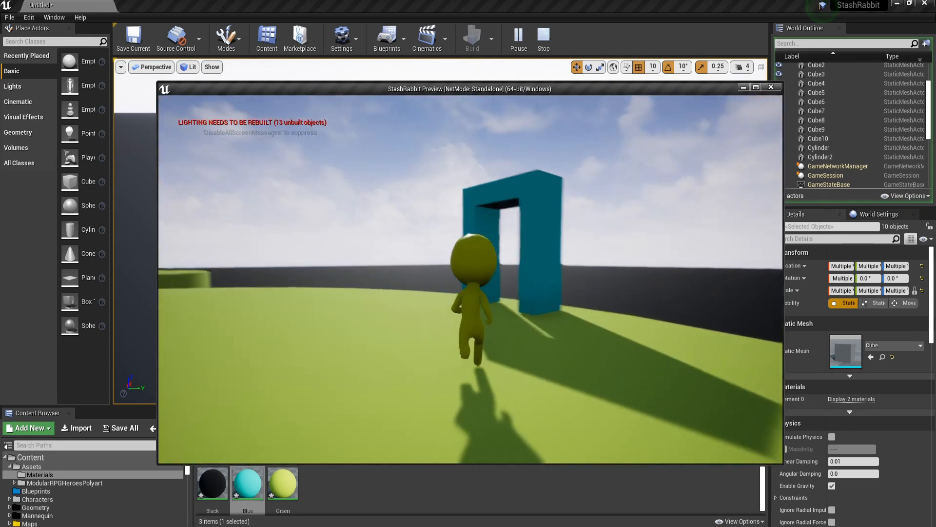
pyautogui.press('w')
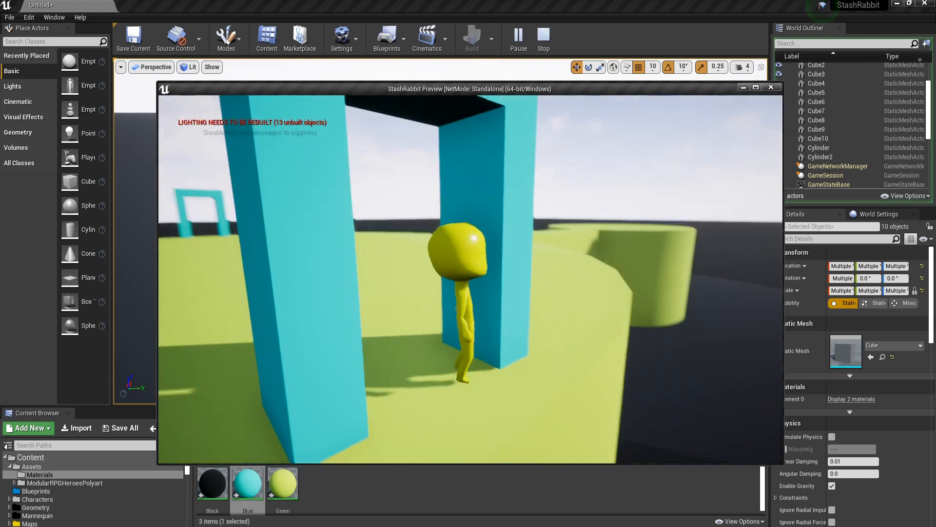
pyautogui.press('w')
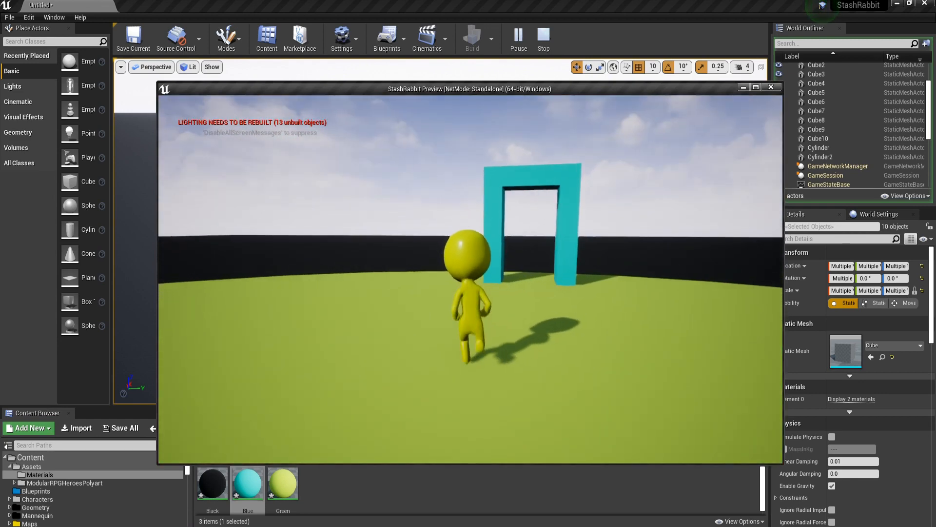
pyautogui.press('w')
pyautogui.press('w')
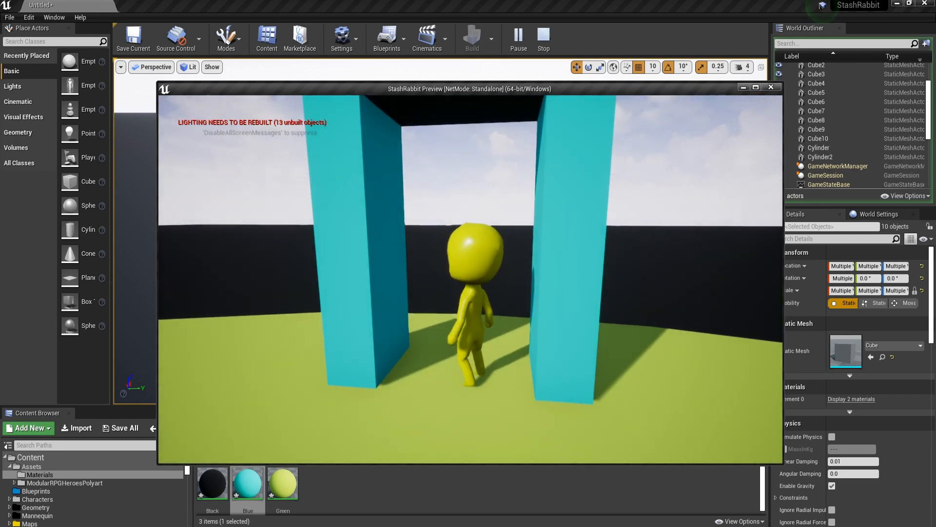
pyautogui.press('s')
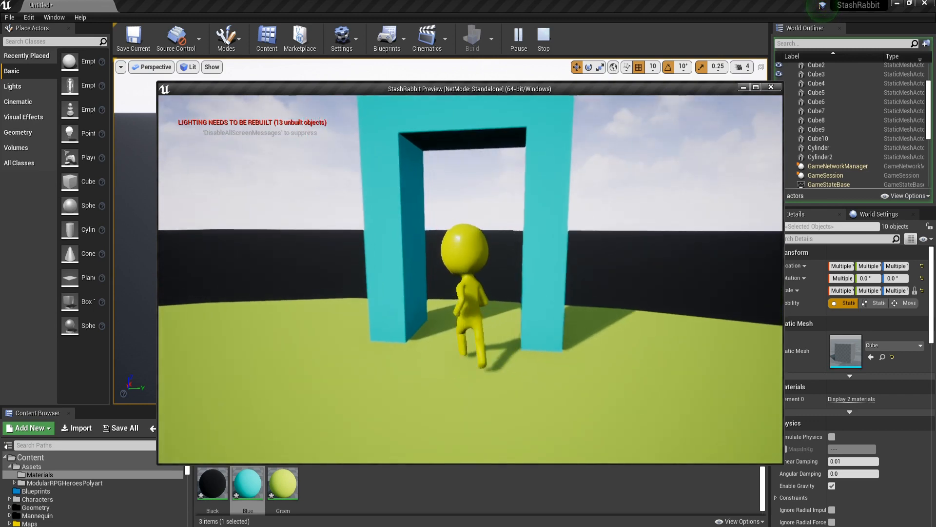
pyautogui.press('w')
pyautogui.press('w')
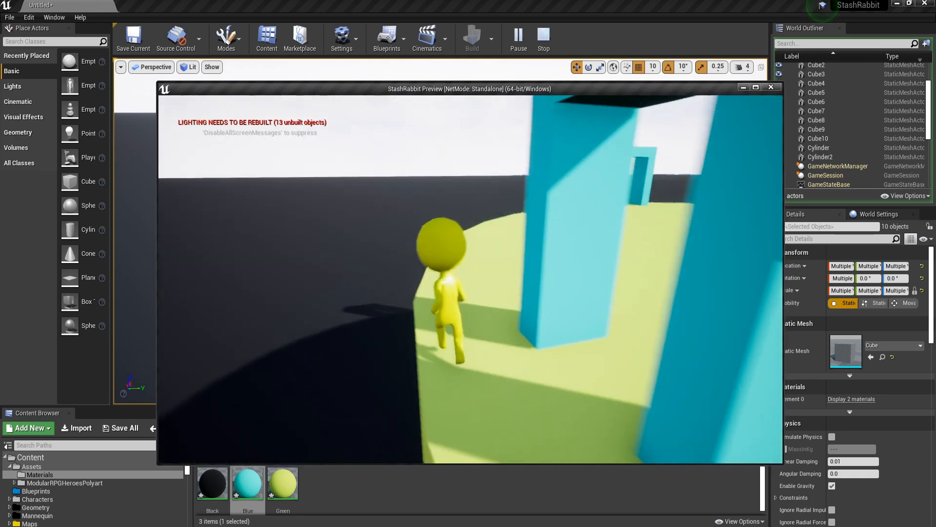
pyautogui.press('w')
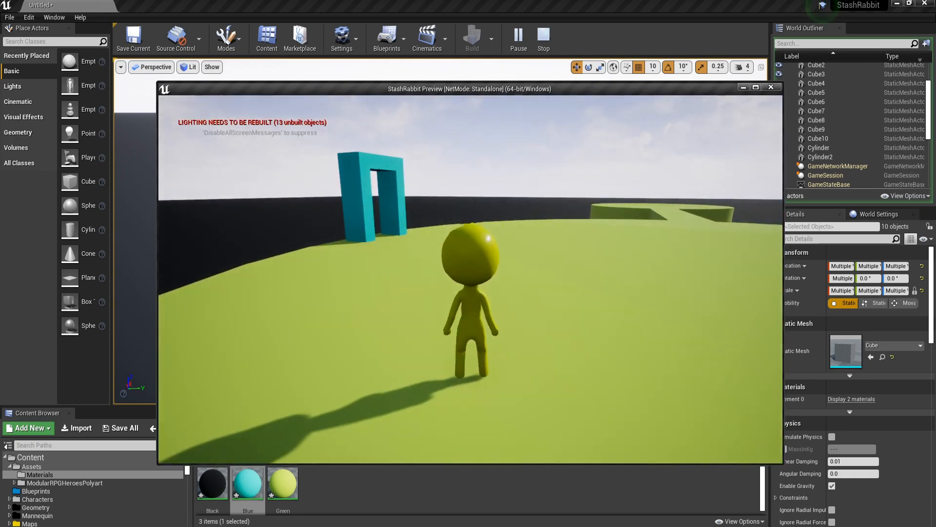
pyautogui.press('Escape')
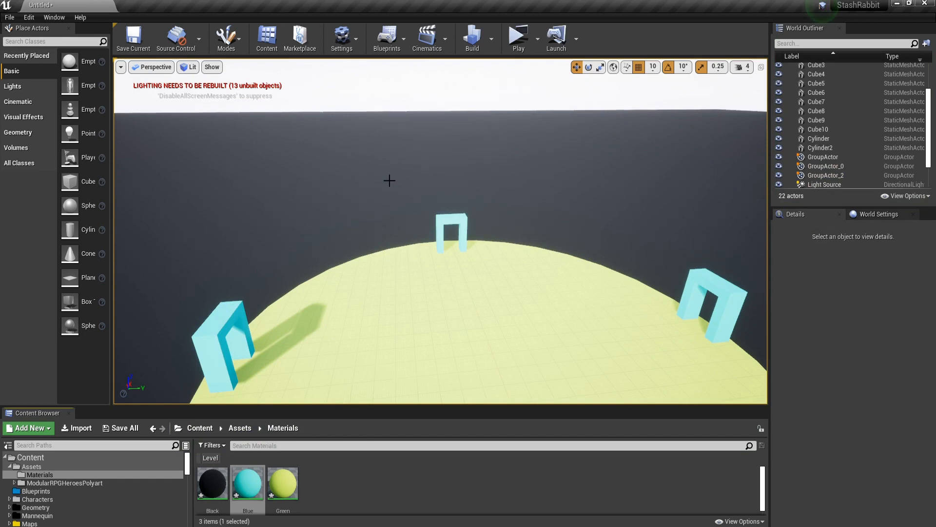
# - Look through the Volumes category of placeable actors for a trigger to use in the arches
pyautogui.press('w')
pyautogui.moveTo(415, 264); pyautogui.dragTo(439, 259, button='right')
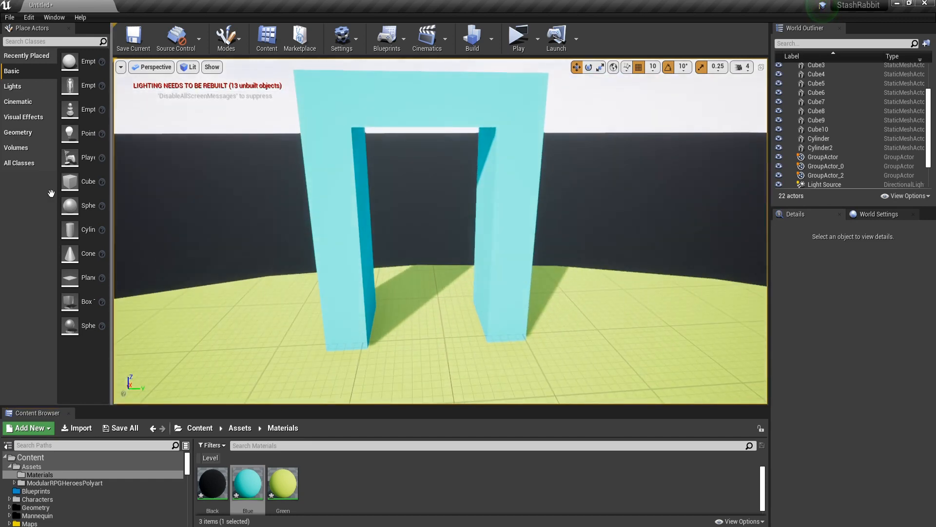
pyautogui.click(33, 150)
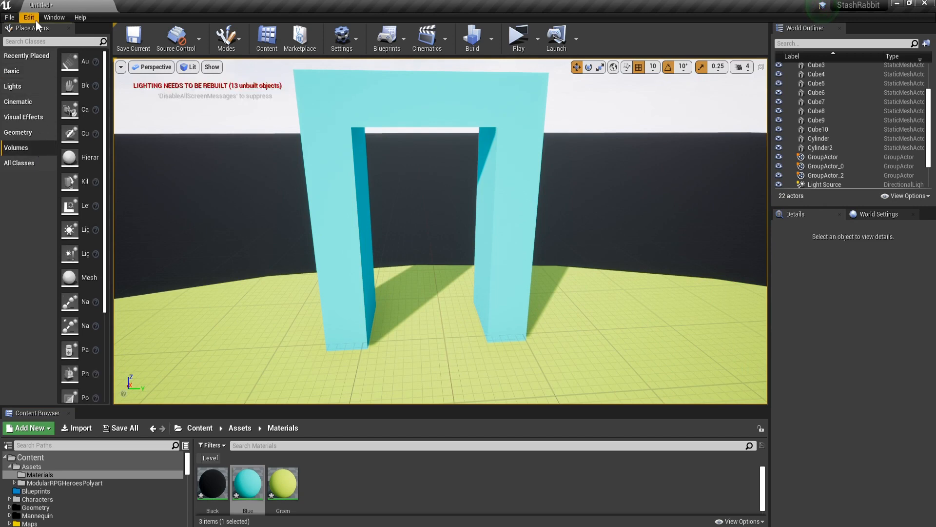
pyautogui.moveTo(111, 220); pyautogui.dragTo(166, 220)
pyautogui.scroll(-2, 124, 300)
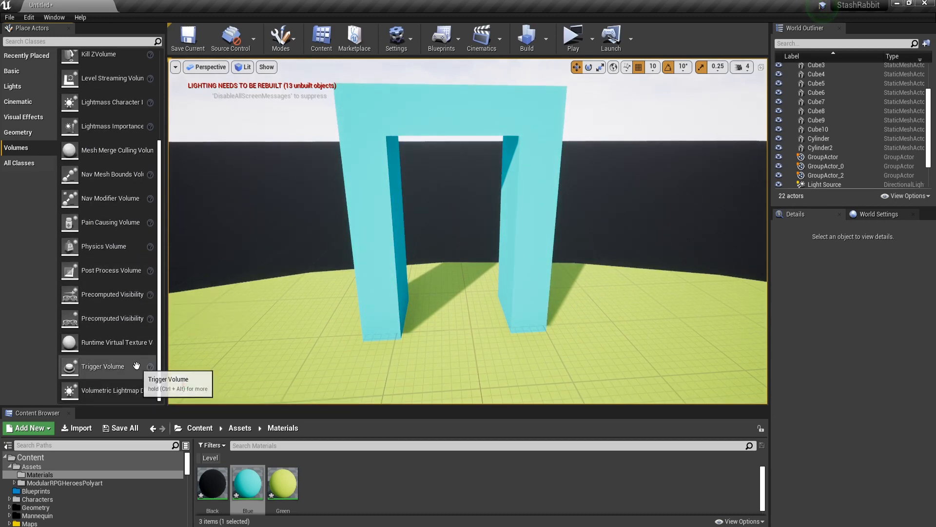
pyautogui.moveTo(292, 290); pyautogui.dragTo(180, 322)
pyautogui.scroll(2, 87, 108)
# - Search the placeable actors for "box" and place a Box Trigger on the ground between the posts of the nearby arch
pyautogui.click(34, 59)
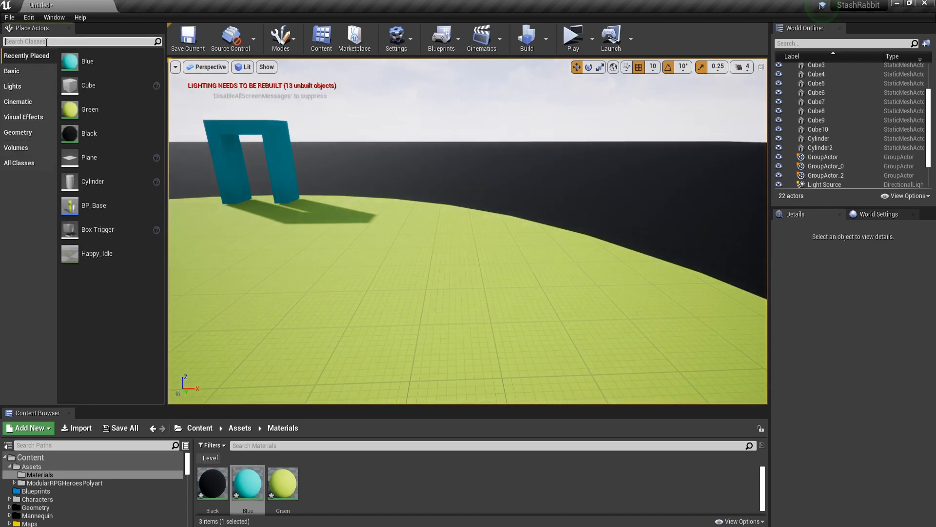
pyautogui.write('box')
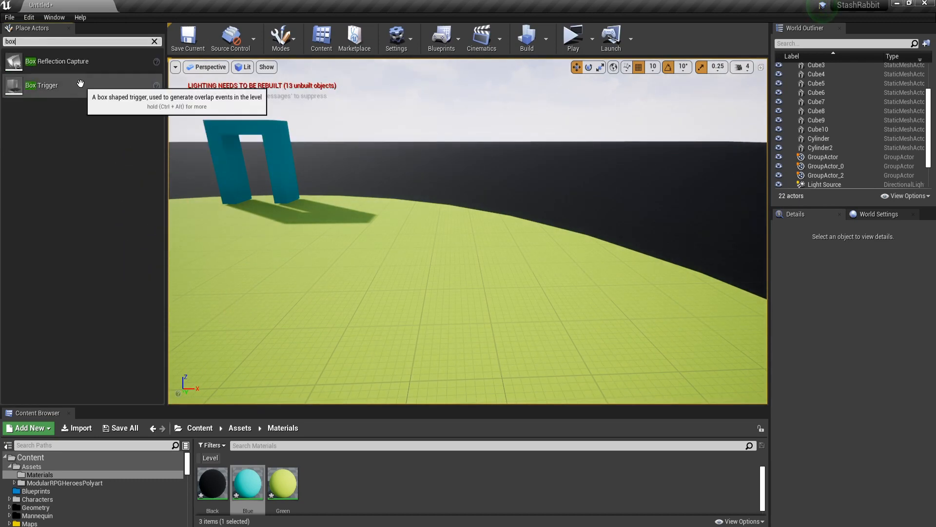
pyautogui.moveTo(58, 87); pyautogui.dragTo(258, 203)
pyautogui.moveTo(258, 203); pyautogui.dragTo(227, 243, button='right')
pyautogui.press('w')
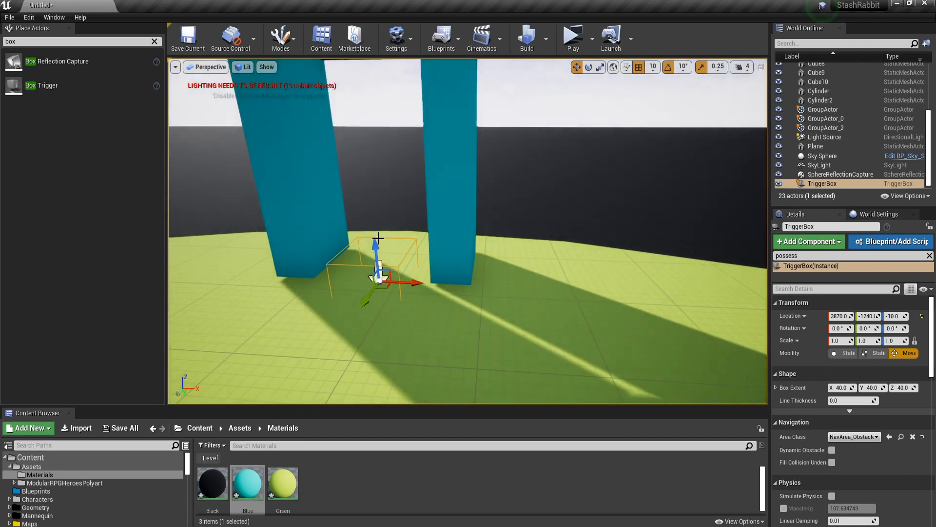
# - Raise the trigger box to Z 50 and set its box extent to about 74.87 in X and 15.09 in Y
pyautogui.press('d')
pyautogui.moveTo(412, 240); pyautogui.dragTo(261, 244, button='right')
pyautogui.press('w')
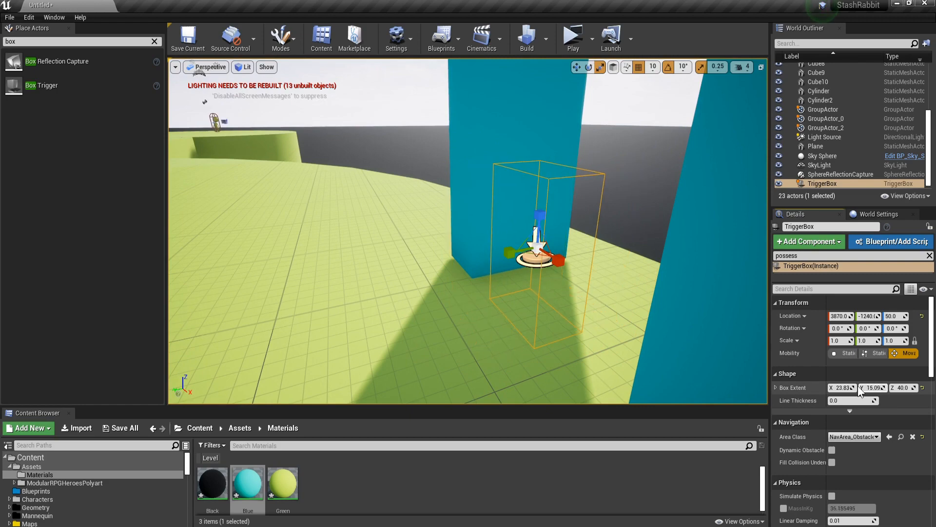
pyautogui.press('s')
pyautogui.moveTo(610, 263); pyautogui.dragTo(714, 249, button='right')
pyautogui.press('a')
pyautogui.press('w')
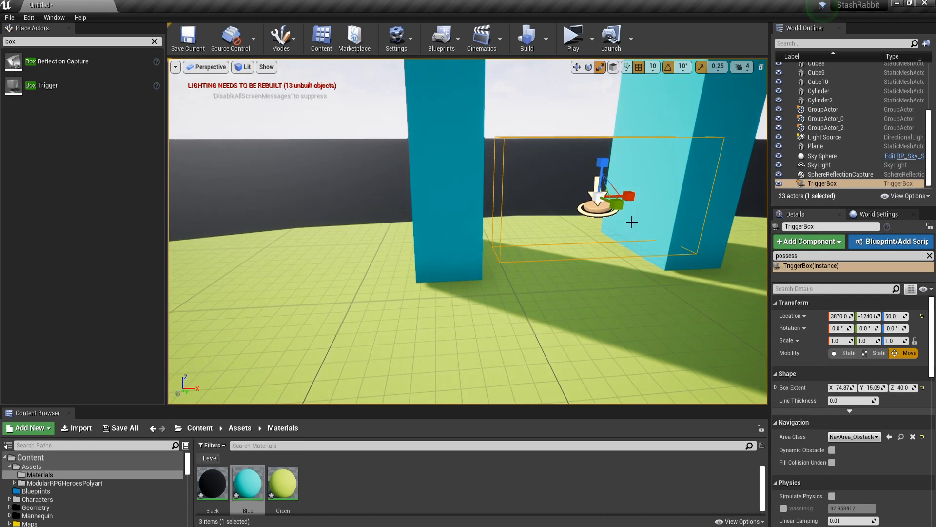
# - Increase the trigger box's Z extent to about 139.1 and move it to X 3850, Z 120 to fill the arch opening's height
pyautogui.moveTo(629, 200); pyautogui.dragTo(608, 198)
pyautogui.moveTo(575, 162); pyautogui.dragTo(580, 189)
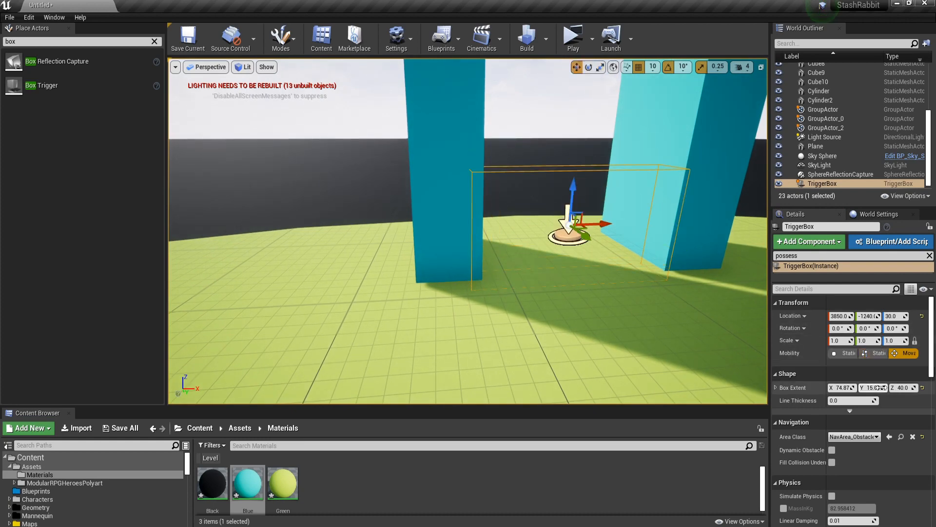
pyautogui.press('s')
pyautogui.moveTo(575, 268); pyautogui.dragTo(556, 233, button='right')
pyautogui.press('w')
pyautogui.moveTo(523, 256); pyautogui.dragTo(524, 165)
pyautogui.moveTo(904, 388); pyautogui.dragTo(899, 388)
pyautogui.moveTo(525, 162); pyautogui.dragTo(524, 179)
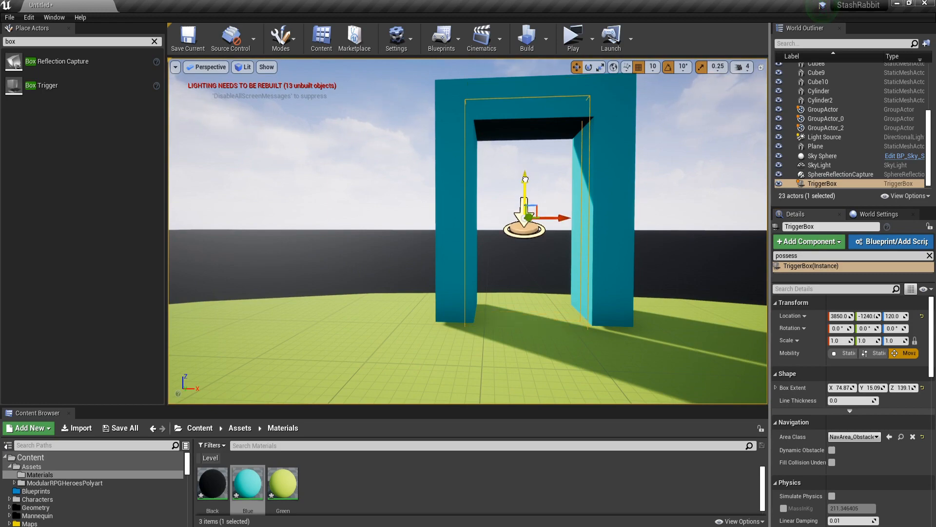
# - Centre the trigger box in the arch opening by moving it to X 3860, Y -1290
pyautogui.moveTo(560, 217); pyautogui.dragTo(567, 218)
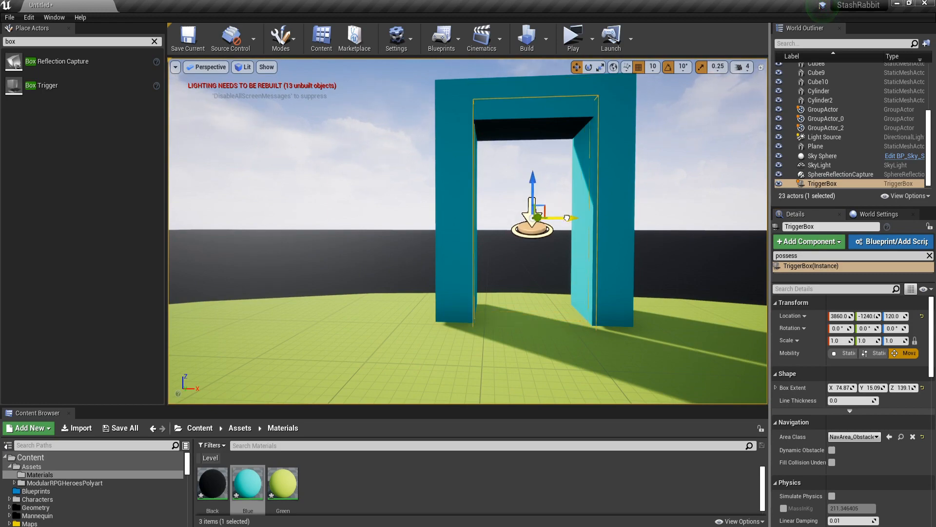
pyautogui.moveTo(564, 221); pyautogui.dragTo(509, 158, button='right')
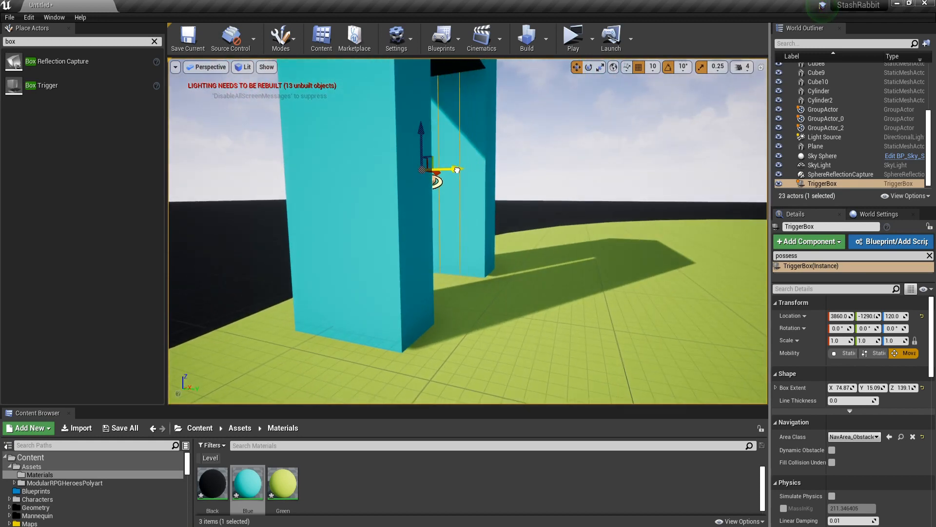
pyautogui.moveTo(491, 198); pyautogui.dragTo(515, 186, button='right')
# - Duplicate the trigger box, rotate the copy 90° about Z and move it into the opening of the far arch
pyautogui.moveTo(288, 253); pyautogui.dragTo(313, 259, button='right')
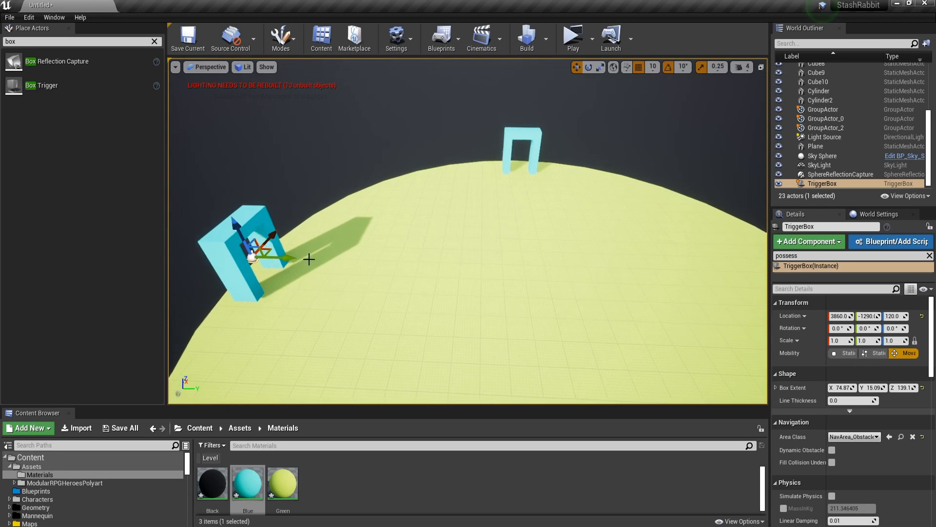
pyautogui.keyDown('alt'); pyautogui.moveTo(285, 256); pyautogui.dragTo(590, 250); pyautogui.keyUp('alt')
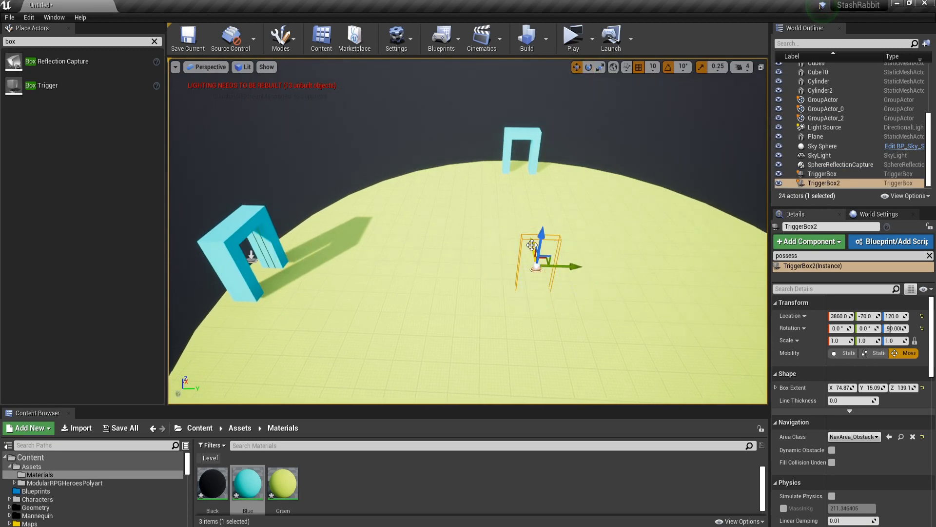
pyautogui.press('w')
pyautogui.moveTo(520, 209); pyautogui.dragTo(524, 197, button='right')
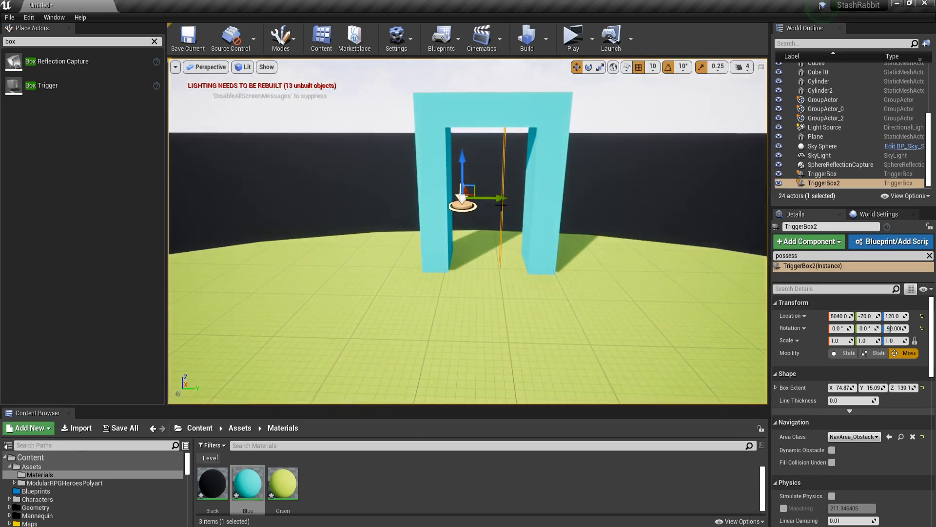
pyautogui.moveTo(519, 201); pyautogui.dragTo(479, 230, button='right')
# - Duplicate the first arch's trigger box along Y into the opposite arch, and reselect the original trigger box
pyautogui.click(369, 177)
pyautogui.moveTo(369, 177); pyautogui.dragTo(395, 180, button='right')
pyautogui.moveTo(251, 300); pyautogui.dragTo(314, 307, button='right')
pyautogui.keyDown('alt'); pyautogui.moveTo(190, 321); pyautogui.dragTo(684, 248); pyautogui.keyUp('alt')
pyautogui.moveTo(606, 259); pyautogui.dragTo(606, 259, button='right')
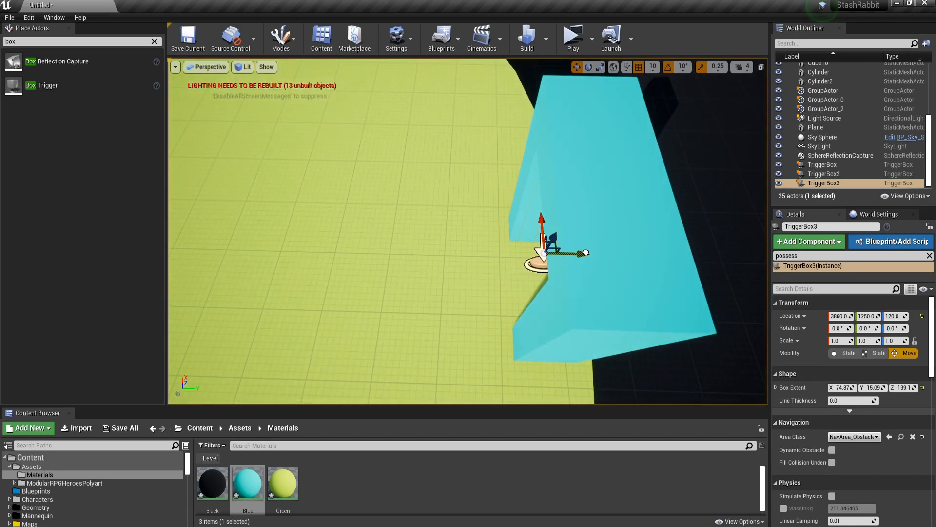
pyautogui.moveTo(587, 253)
pyautogui.mouseDown(button='right')
pyautogui.moveTo(526, 233)
pyautogui.moveTo(649, 244)
pyautogui.moveTo(717, 232)
pyautogui.moveTo(588, 253)
pyautogui.mouseUp(button='right')
pyautogui.moveTo(532, 309); pyautogui.dragTo(533, 310, button='right')
pyautogui.click(466, 340)
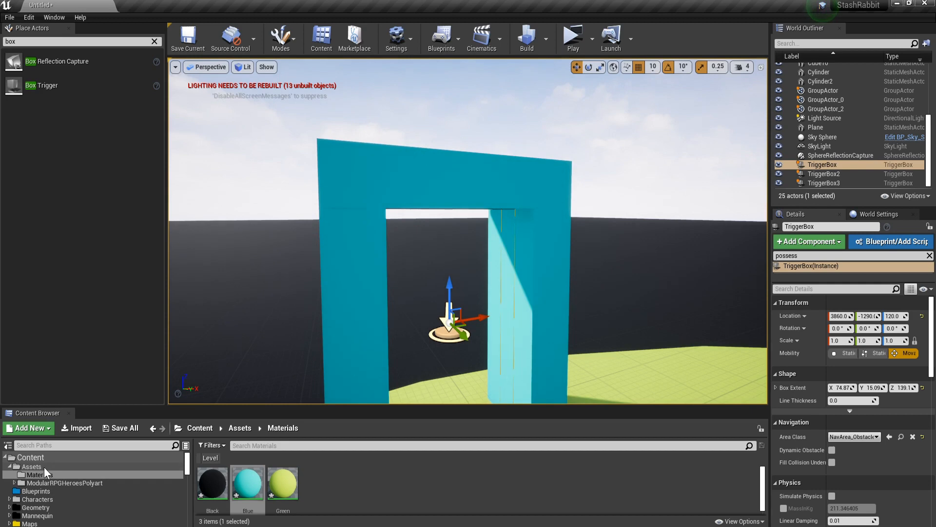
# - Create a new level named Level_1-1 in the Maps/World_1 folder
pyautogui.click(34, 458)
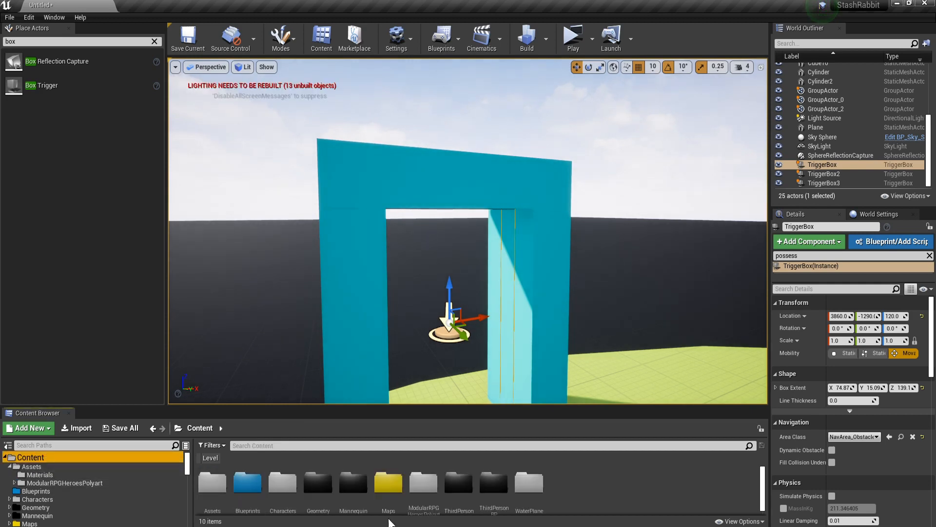
pyautogui.doubleClick(382, 483)
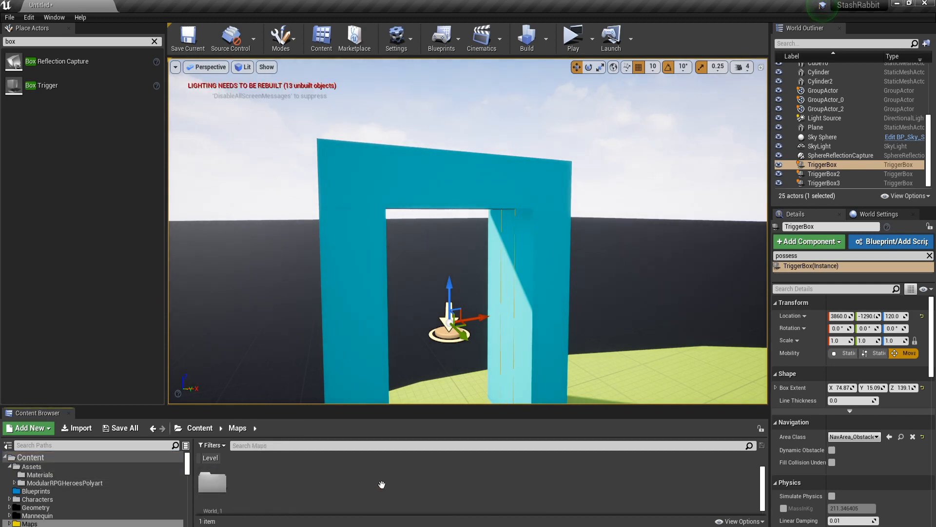
pyautogui.doubleClick(211, 486)
pyautogui.rightClick(275, 487)
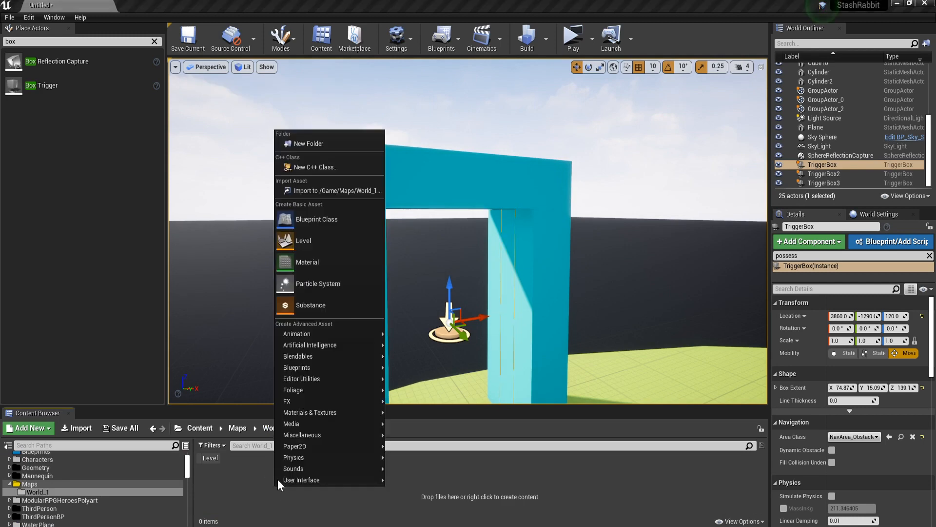
pyautogui.click(317, 247)
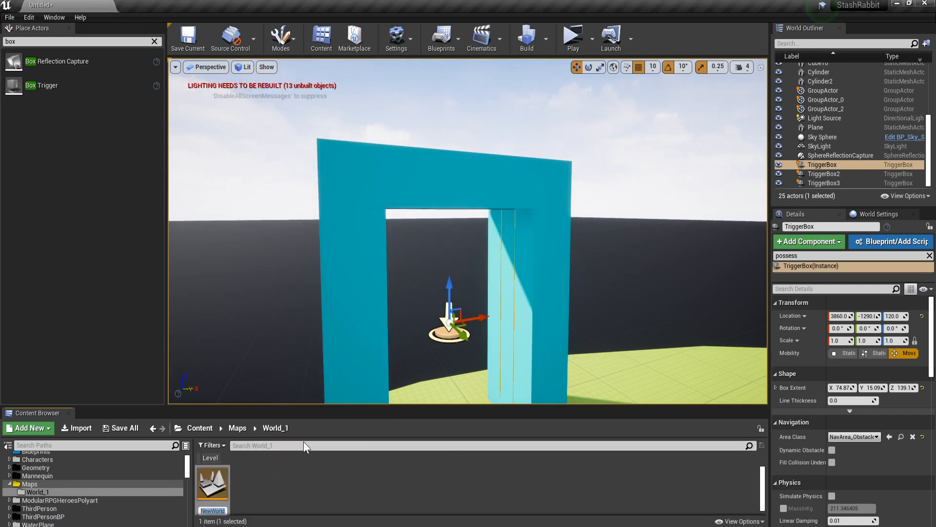
pyautogui.write('Level_1-1')
pyautogui.press('Return')
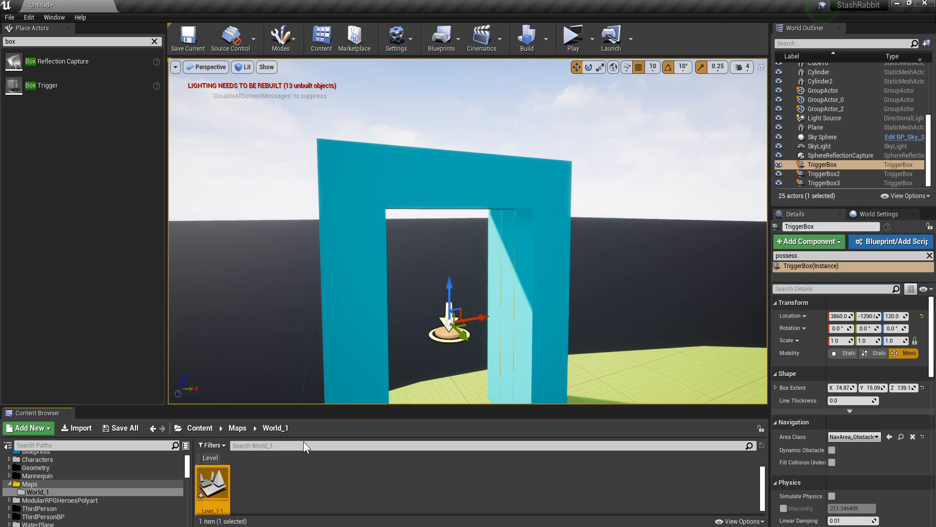
# - Duplicate the Level_1-1 level in the World_1 folder
pyautogui.rightClick(288, 482)
pyautogui.rightClick(209, 481)
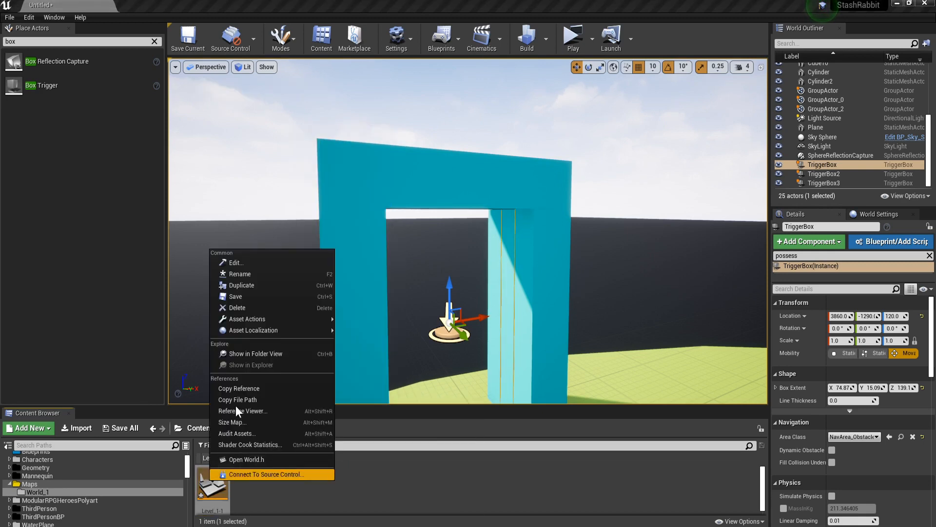
pyautogui.click(248, 276)
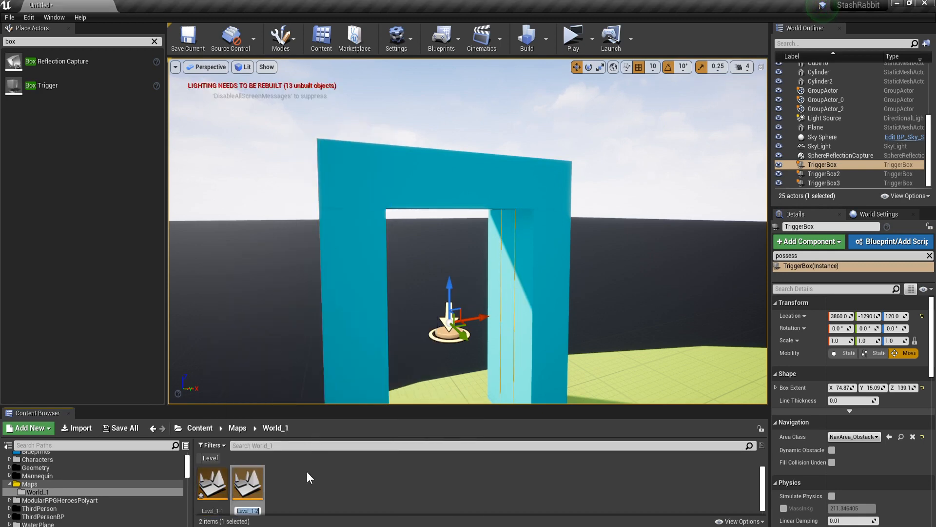
# - Duplicate Level_1-2 in the World_1 maps folder as Level_1-3
pyautogui.rightClick(246, 482)
pyautogui.click(272, 288)
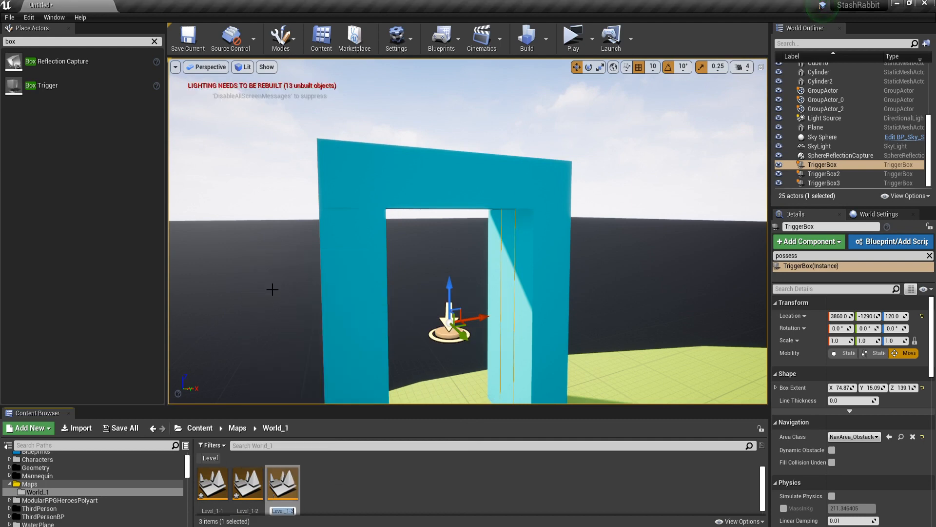
pyautogui.click(338, 496)
pyautogui.rightClick(252, 495)
pyautogui.click(288, 305)
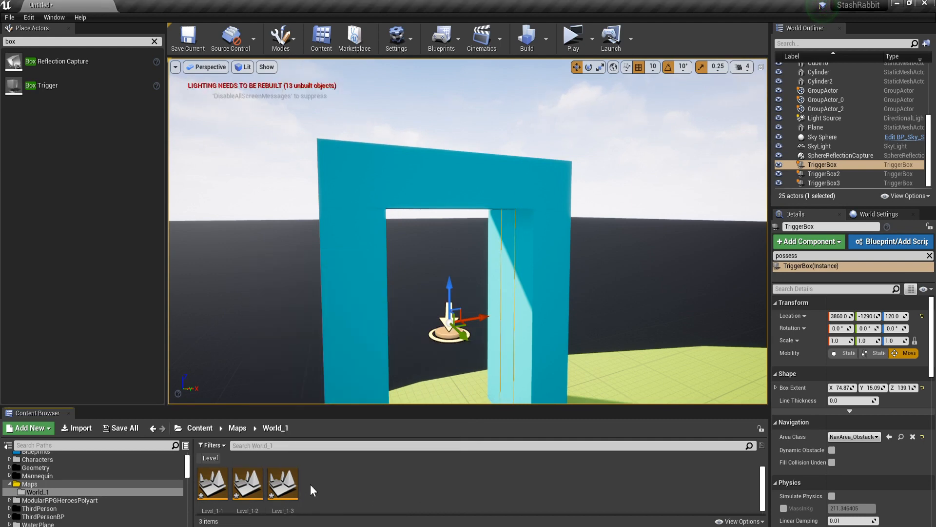
pyautogui.click(283, 484)
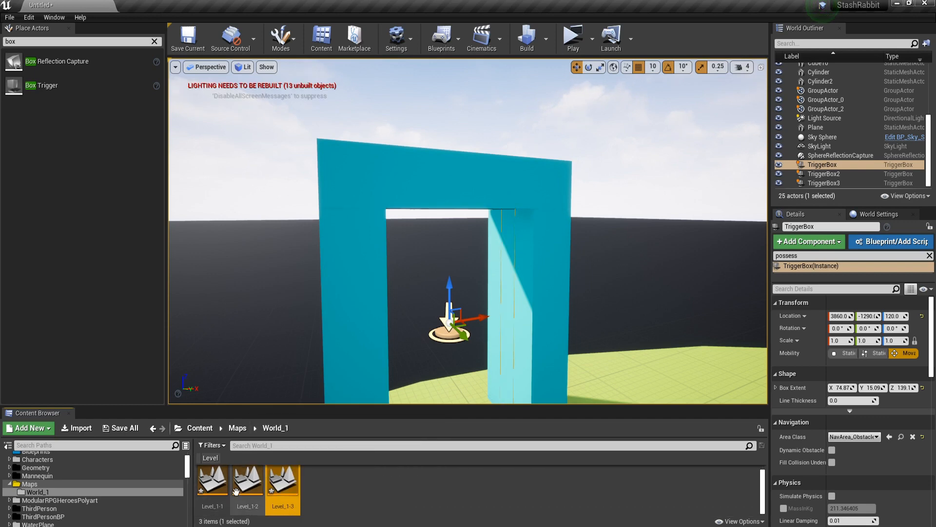
pyautogui.click(215, 495)
pyautogui.click(334, 492)
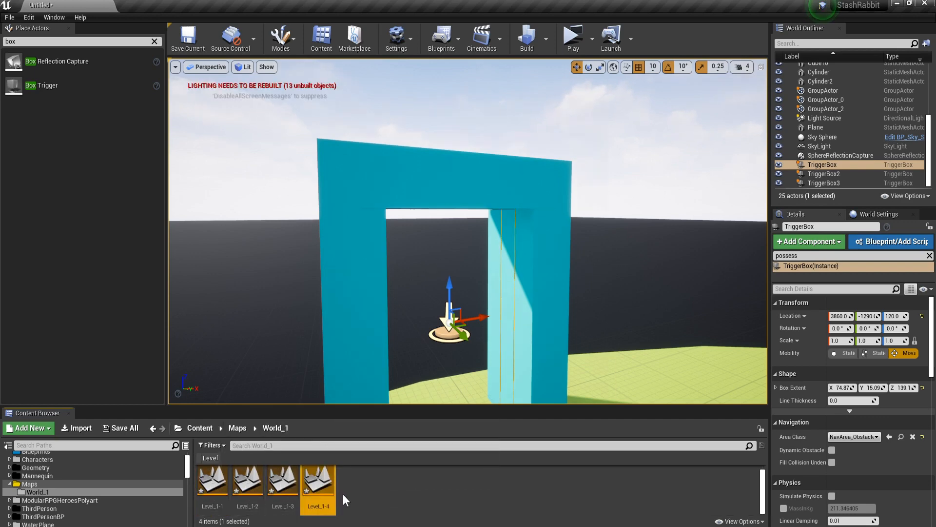
pyautogui.press('Delete')
pyautogui.click(422, 431)
# - Open Level_1-1, saving the pending content and storing the untitled level as World_1 in Maps/World_1
pyautogui.doubleClick(208, 487)
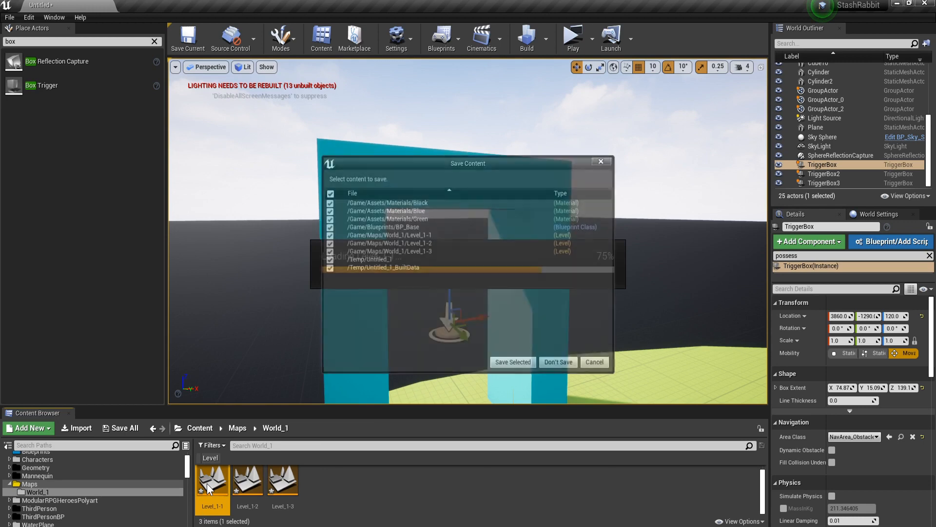
pyautogui.click(505, 363)
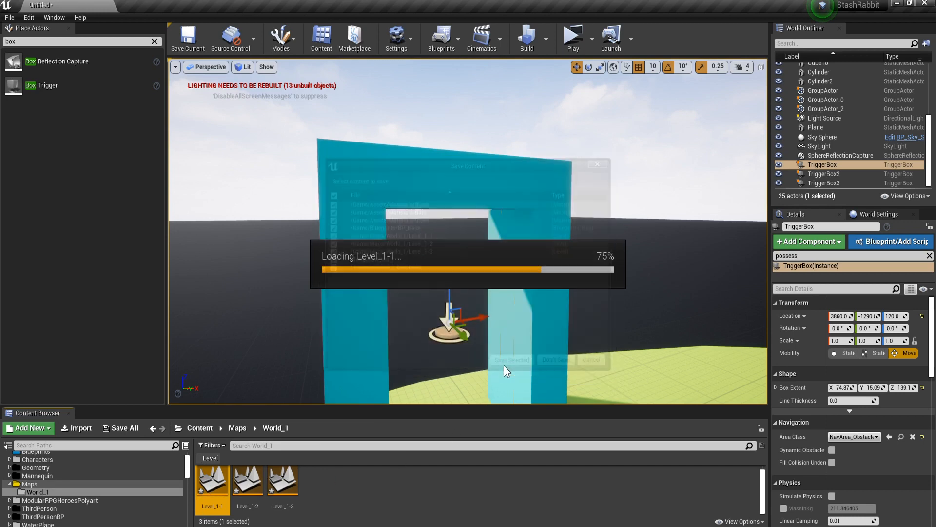
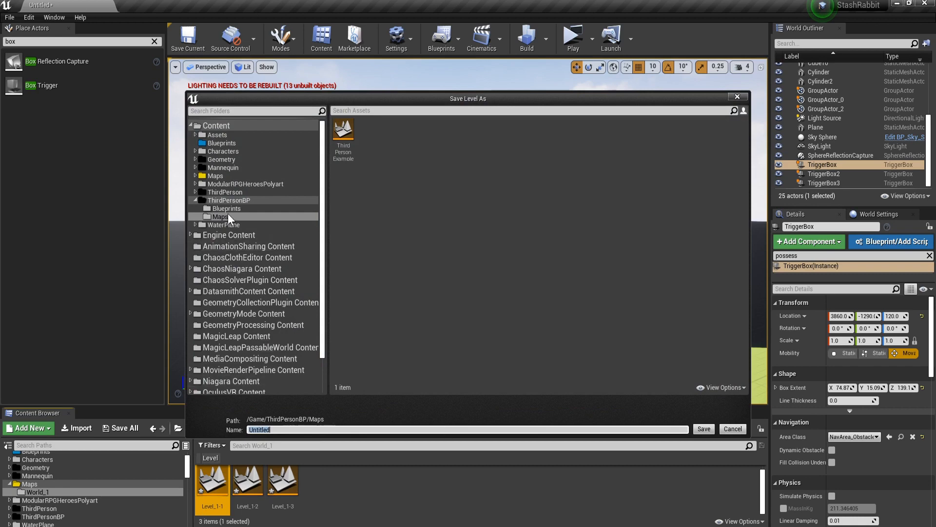
pyautogui.doubleClick(225, 176)
pyautogui.click(222, 184)
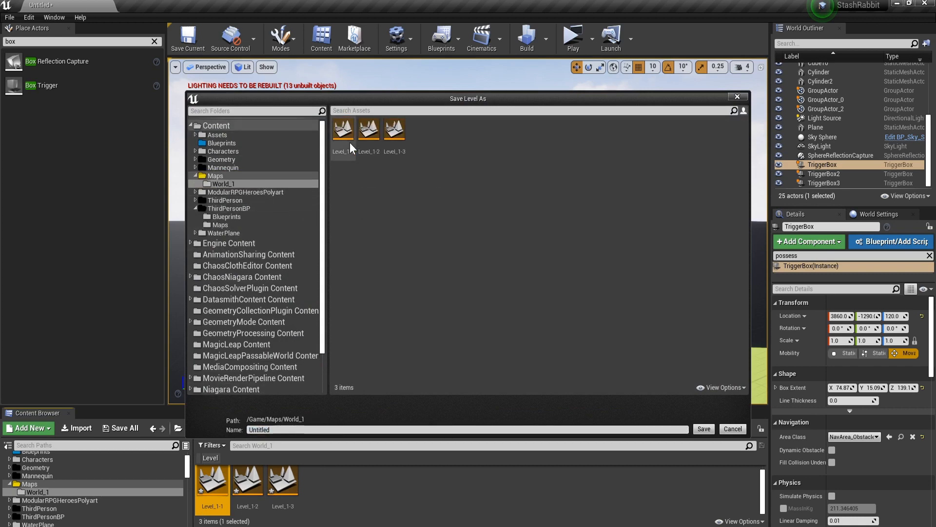
pyautogui.click(274, 430)
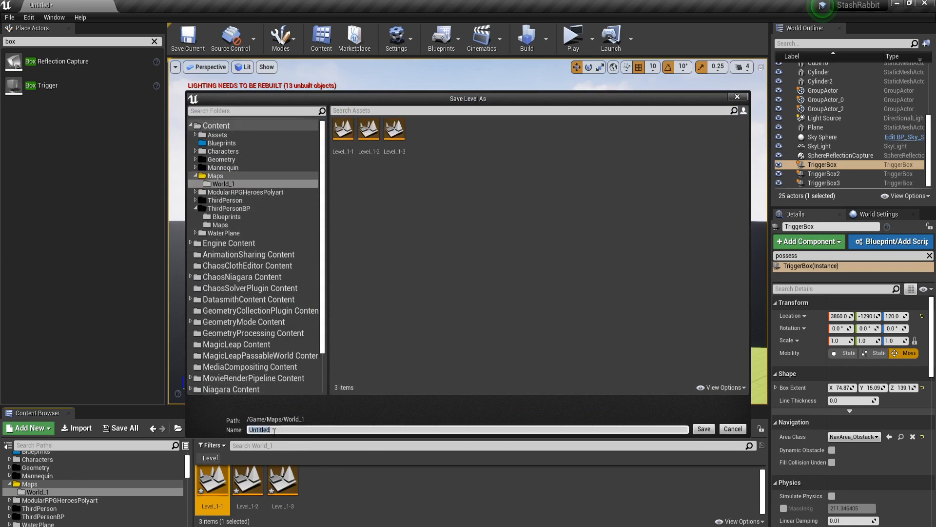
pyautogui.write('World_1')
pyautogui.press('Return')
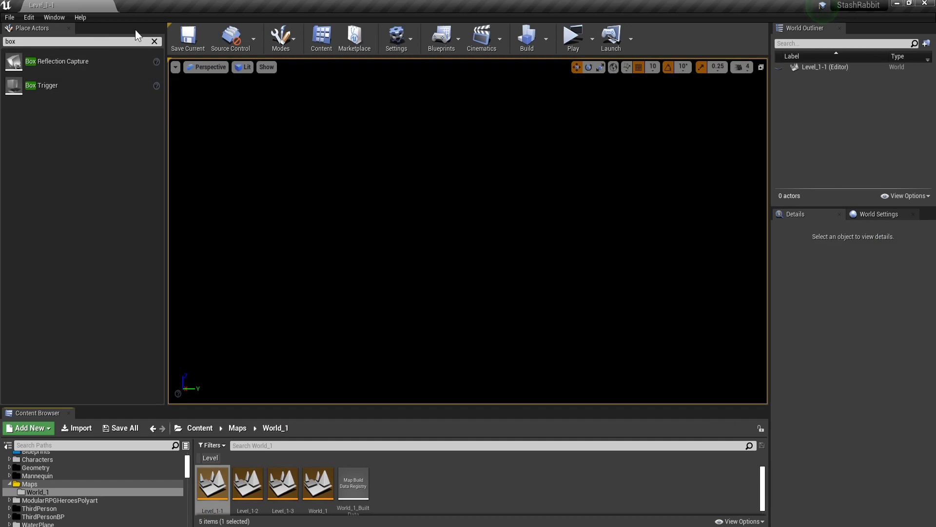
# - Place a basic cube in the empty Level_1-1 and a point light just above it
pyautogui.click(155, 41)
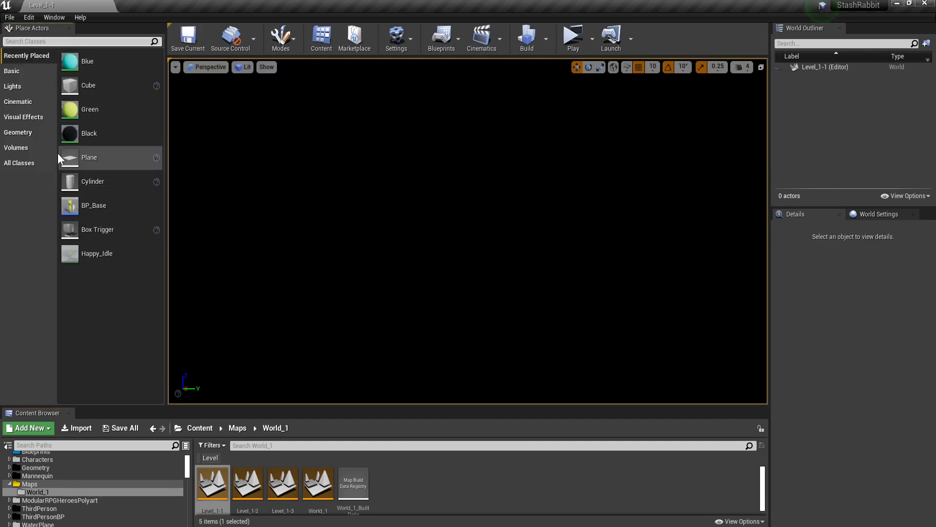
pyautogui.click(22, 69)
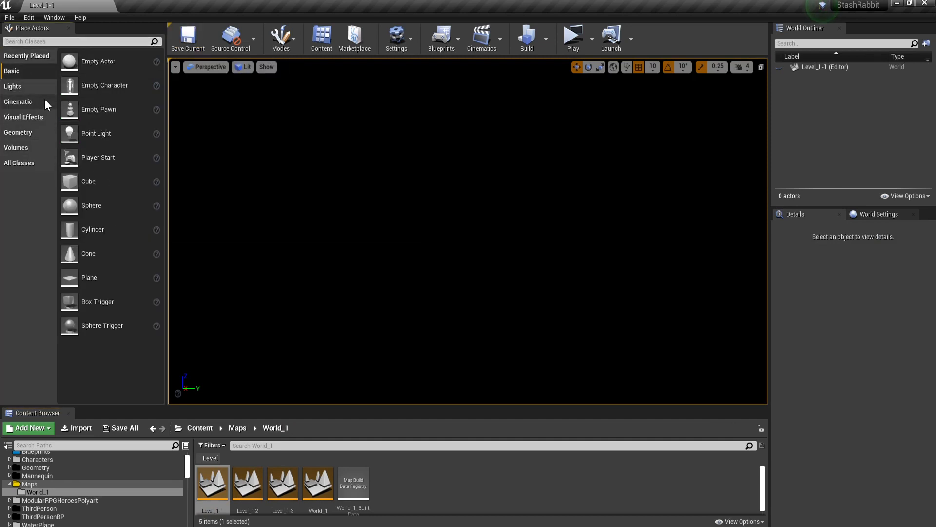
pyautogui.moveTo(98, 183); pyautogui.dragTo(274, 216)
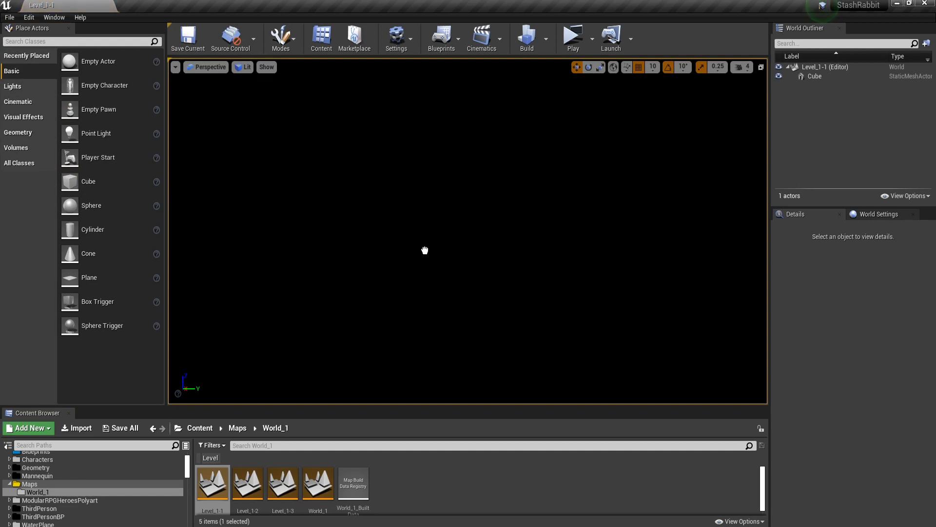
pyautogui.moveTo(425, 250); pyautogui.dragTo(433, 257)
pyautogui.moveTo(433, 258); pyautogui.dragTo(427, 332, button='right')
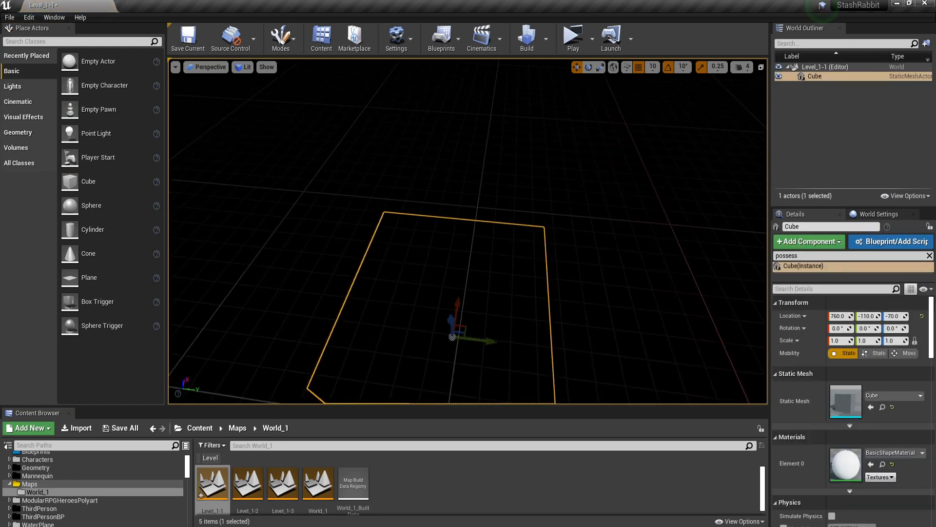
pyautogui.press('l')
pyautogui.click(475, 293)
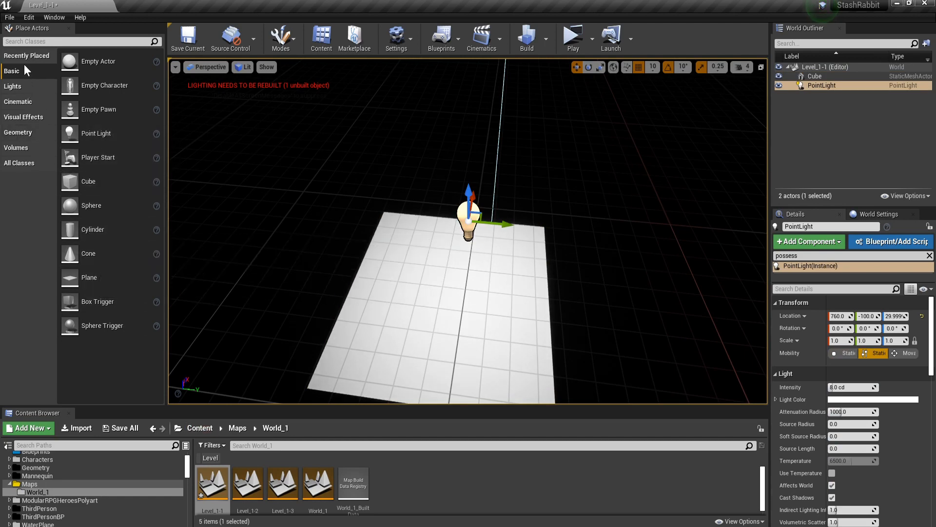
# - Place the recently used BP_Base character in the level beside the point light
pyautogui.click(18, 132)
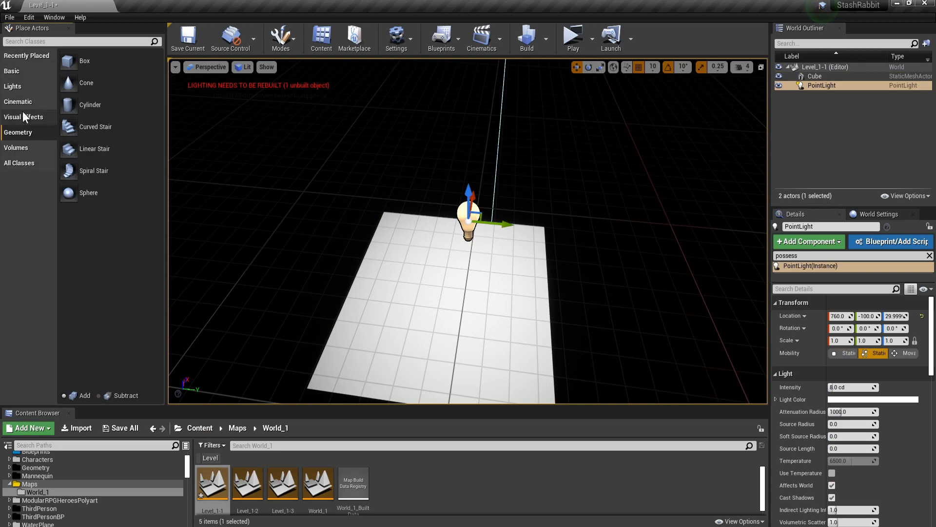
pyautogui.click(18, 101)
pyautogui.click(14, 85)
pyautogui.click(25, 56)
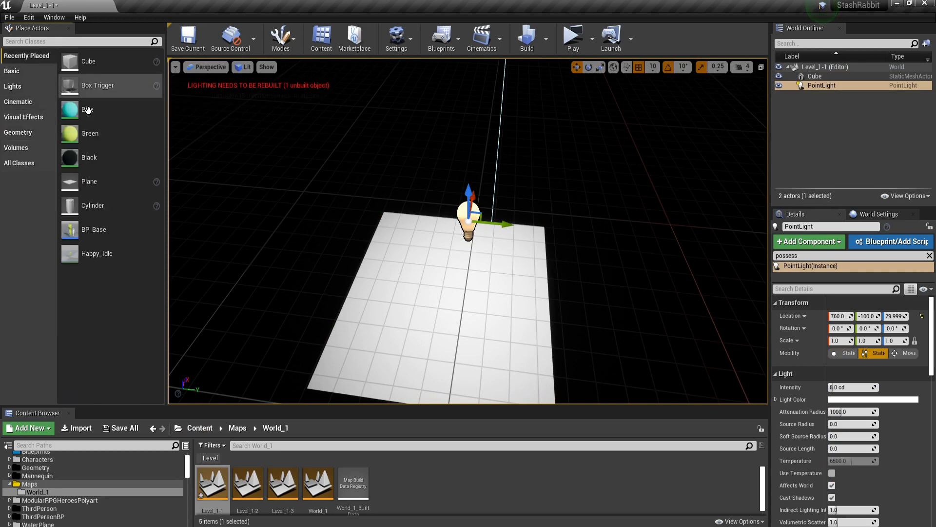
pyautogui.moveTo(92, 229); pyautogui.dragTo(464, 280)
pyautogui.moveTo(463, 280); pyautogui.dragTo(322, 254, button='right')
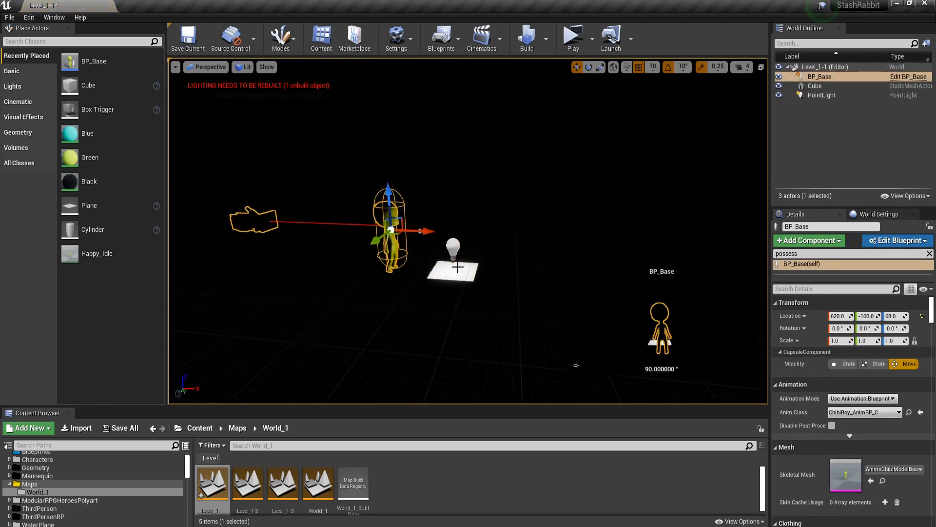
# - Scale the cube to 12.5 in X and Y as a floor and apply the Blue material to it
pyautogui.click(462, 283)
pyautogui.moveTo(463, 299); pyautogui.dragTo(580, 306)
pyautogui.scroll(3, 65, 464)
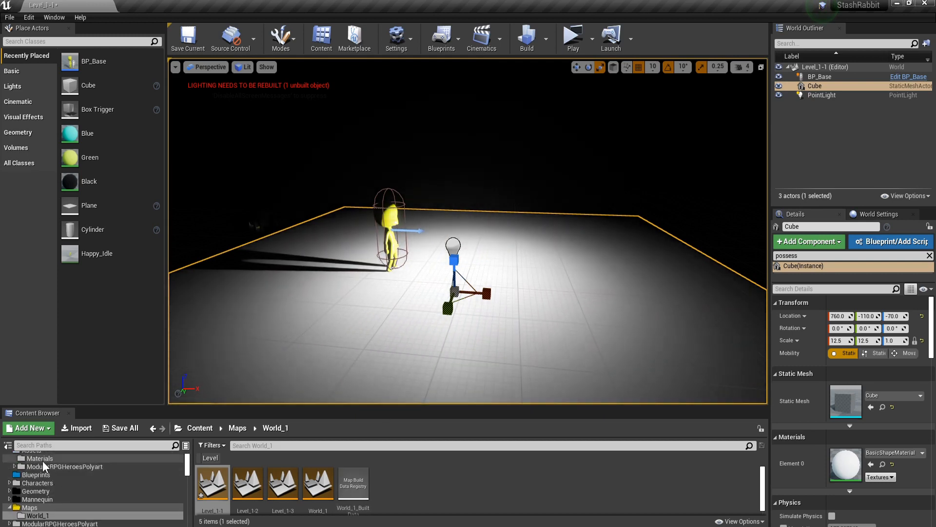
pyautogui.click(41, 461)
pyautogui.moveTo(247, 483); pyautogui.dragTo(526, 326)
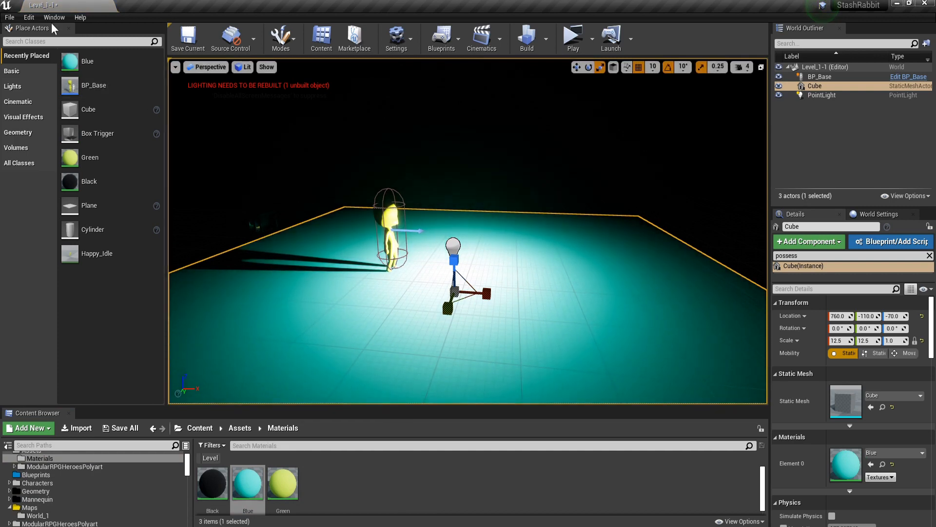
pyautogui.click(10, 18)
pyautogui.moveTo(52, 19)
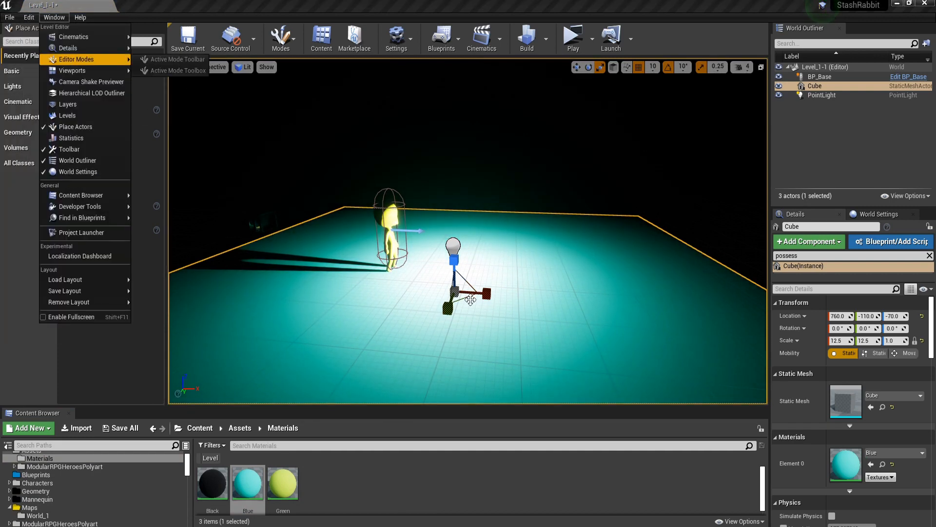
pyautogui.moveTo(577, 304); pyautogui.dragTo(431, 288, button='right')
pyautogui.moveTo(422, 255); pyautogui.dragTo(288, 227, button='right')
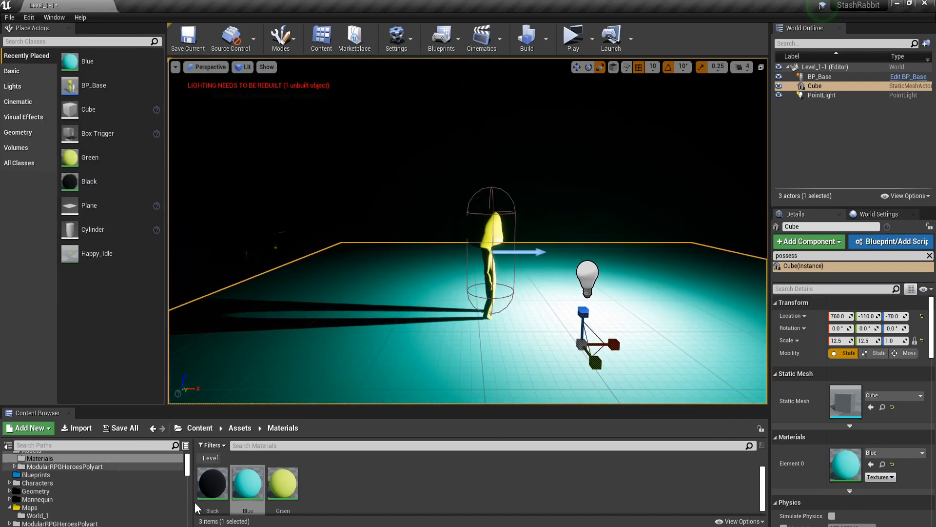
# - Save Level_1-1 and open Level_1-2 from the World_1 maps folder
pyautogui.click(188, 42)
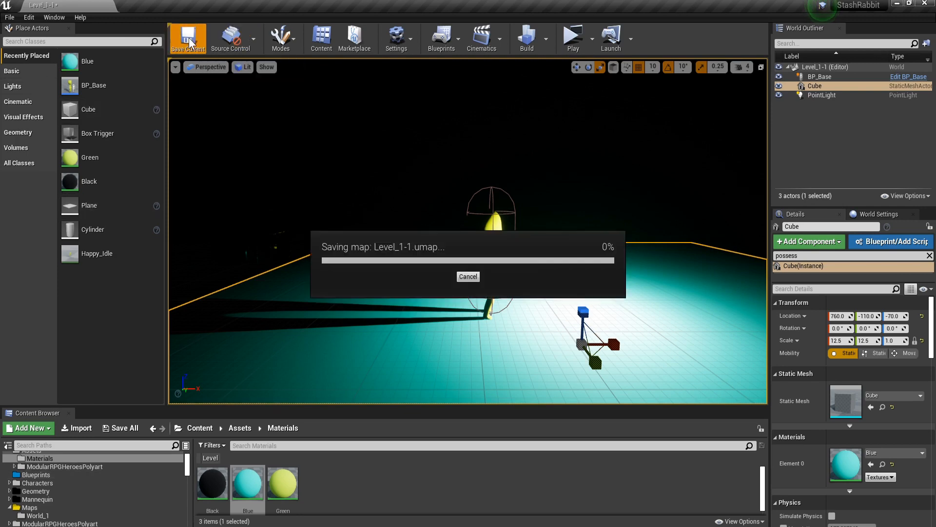
pyautogui.click(45, 515)
pyautogui.doubleClick(258, 490)
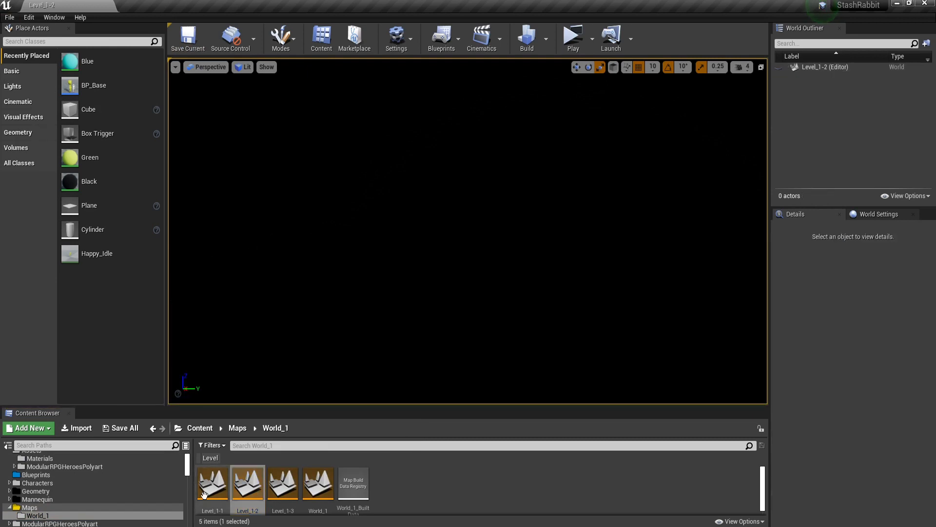
# - Copy BP_Base, Cube and PointLight from Level_1-1 and paste them into Level_1-2
pyautogui.doubleClick(204, 495)
pyautogui.click(835, 78)
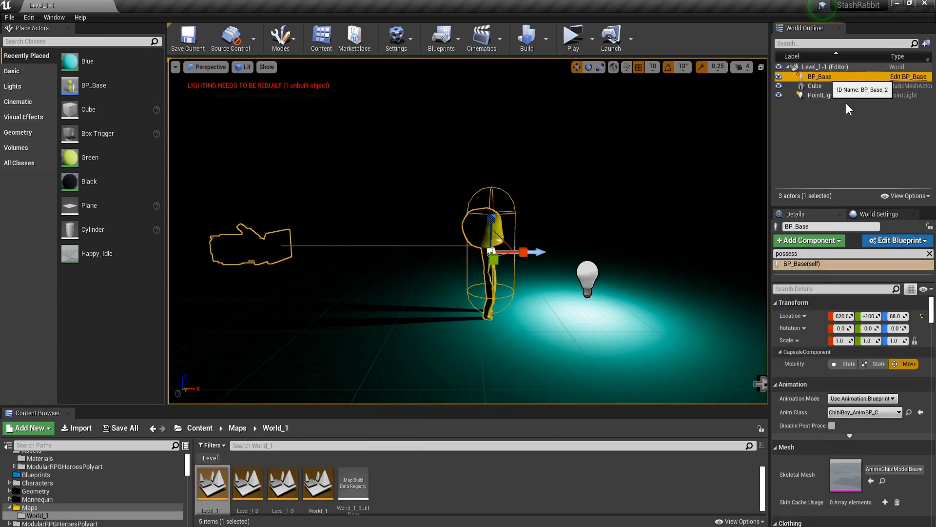
pyautogui.keyDown('shift'); pyautogui.click(833, 95); pyautogui.keyUp('shift')
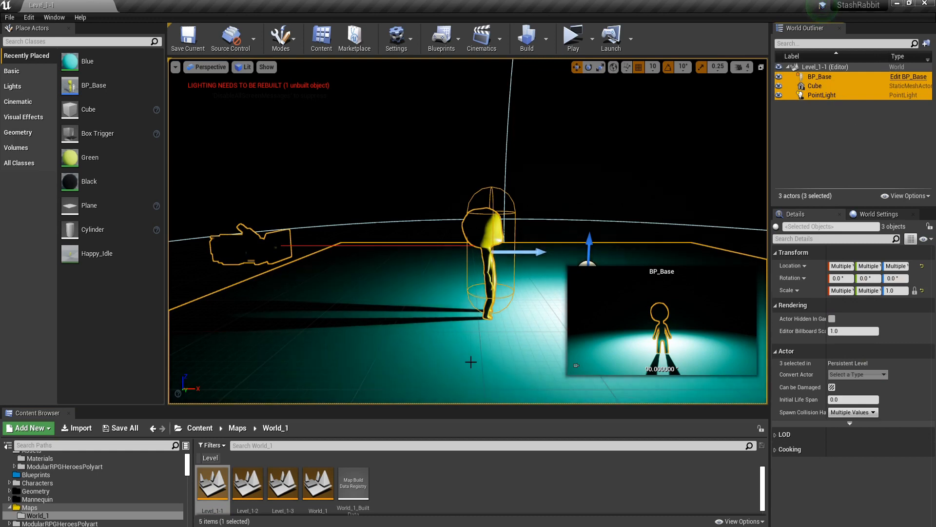
pyautogui.doubleClick(248, 483)
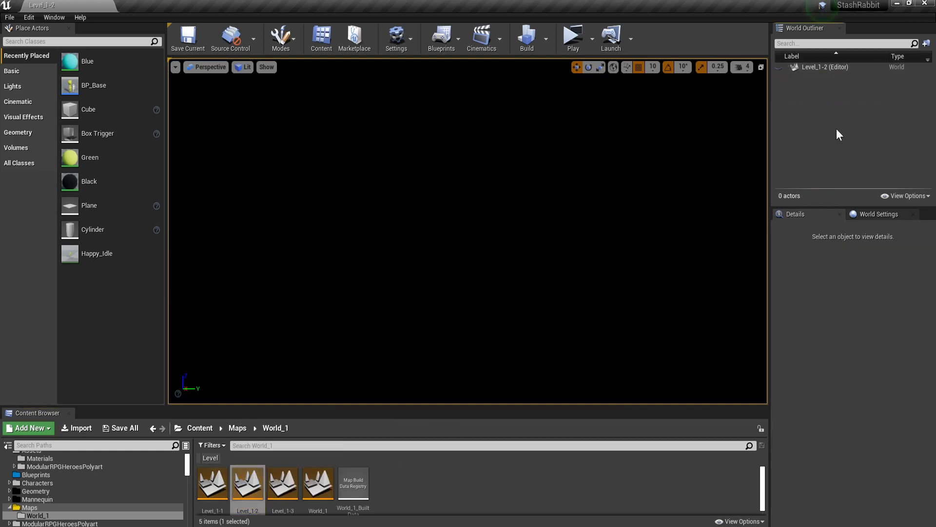
pyautogui.hotkey('ctrl', 'v')
pyautogui.moveTo(634, 195); pyautogui.dragTo(514, 211, button='right')
pyautogui.press('w')
pyautogui.press('d')
# - Apply the Green material to the floor cube in Level_1-2 and save the level
pyautogui.scroll(2, 93, 464)
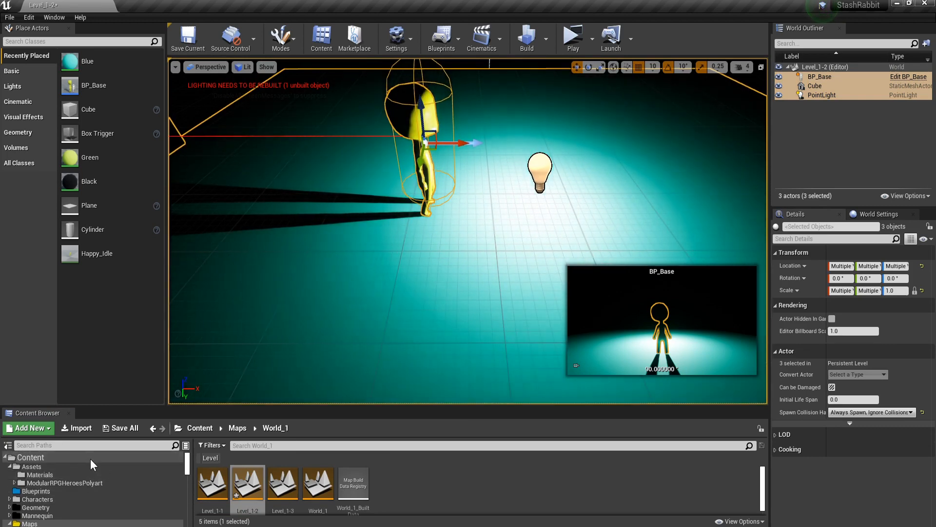
pyautogui.click(74, 466)
pyautogui.click(100, 475)
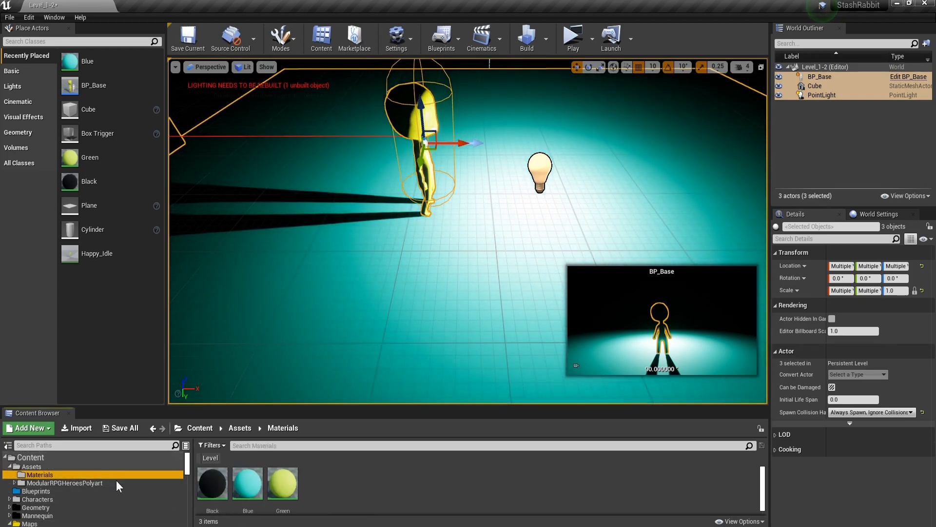
pyautogui.moveTo(282, 483); pyautogui.dragTo(497, 306)
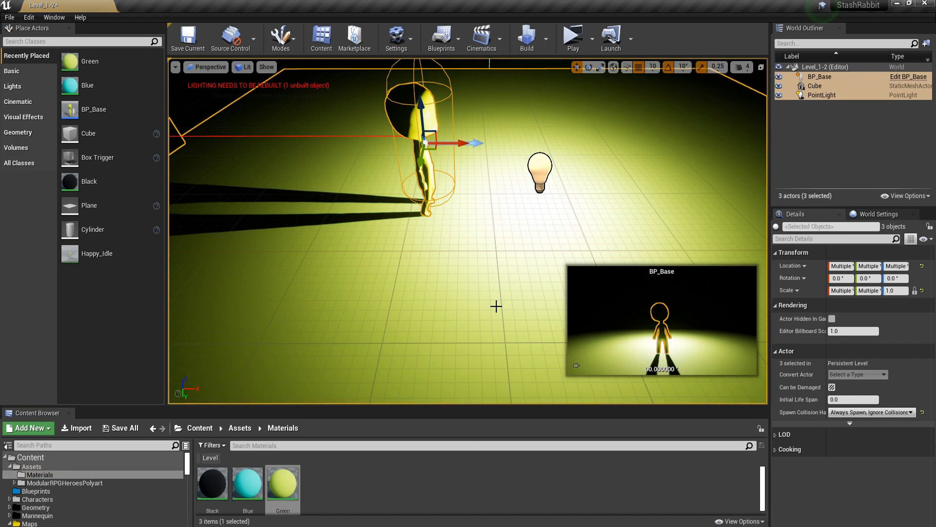
pyautogui.click(188, 39)
# - Open Level_1-3 from the World_1 maps folder and paste the copied BP_Base, Cube and PointLight into it
pyautogui.scroll(-3, 45, 486)
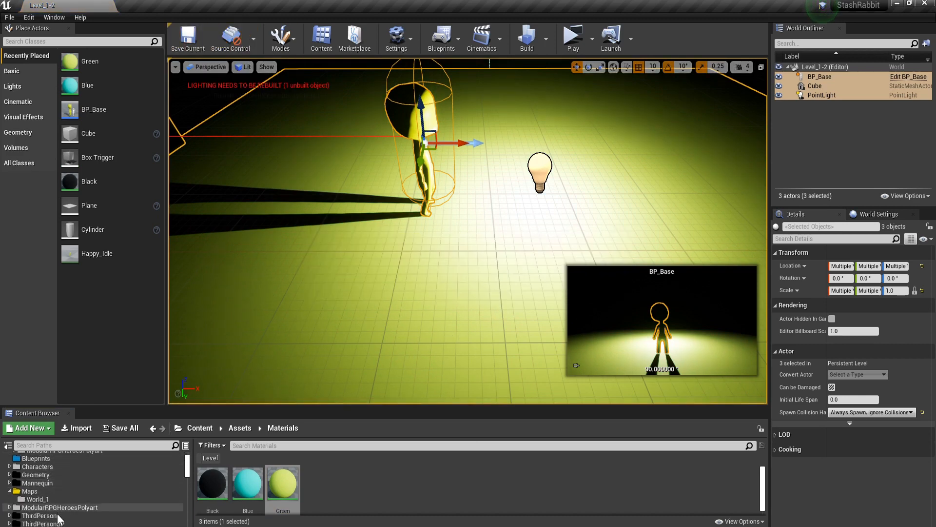
pyautogui.click(30, 490)
pyautogui.doubleClick(227, 493)
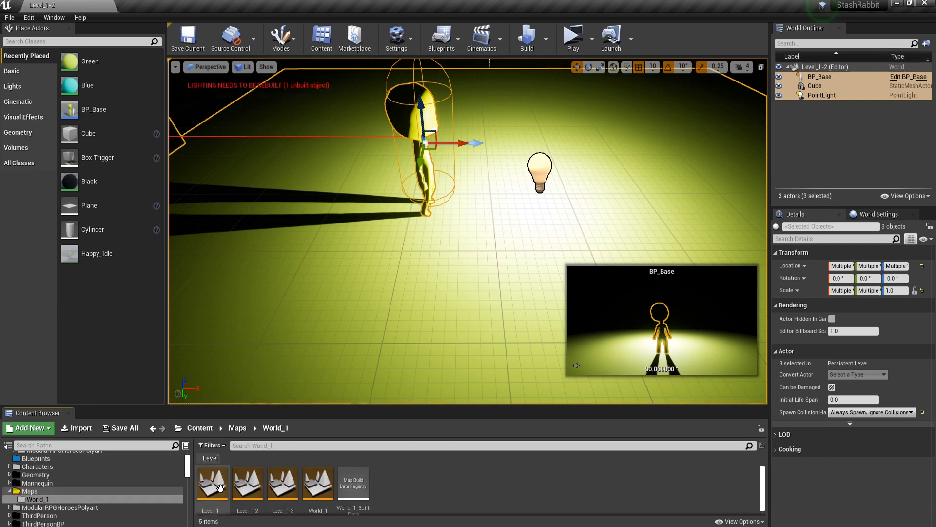
pyautogui.doubleClick(291, 486)
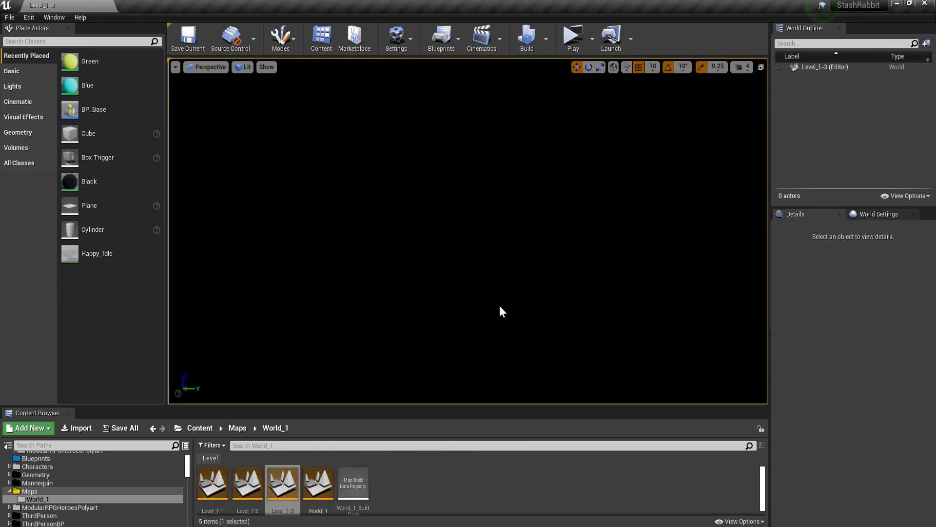
pyautogui.hotkey('ctrl', 'v')
pyautogui.moveTo(501, 298); pyautogui.dragTo(429, 312, button='right')
# - Apply the Black material from the Materials folder to the floor cube in Level_1-3 and save the level
pyautogui.scroll(3, 105, 466)
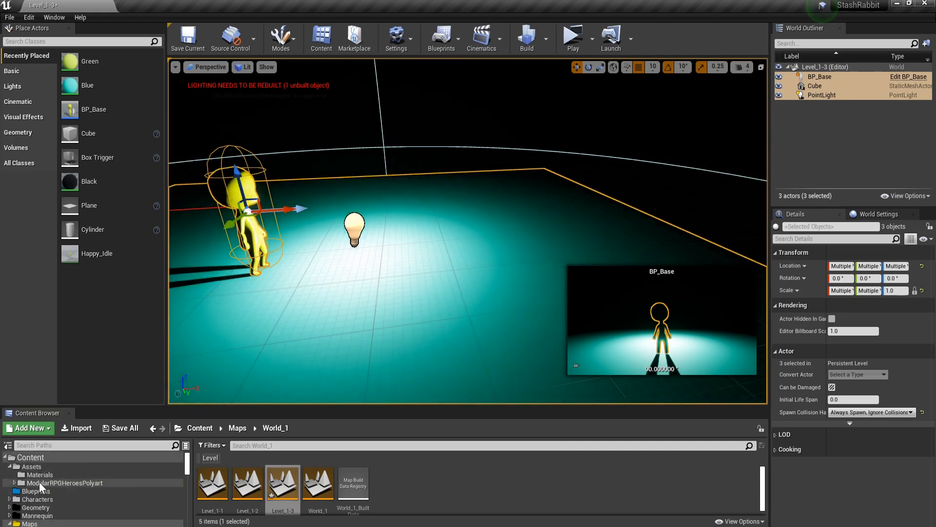
pyautogui.click(34, 477)
pyautogui.moveTo(212, 483); pyautogui.dragTo(471, 318)
pyautogui.moveTo(471, 318); pyautogui.dragTo(565, 286, button='right')
pyautogui.press('s')
pyautogui.press('w')
pyautogui.click(126, 430)
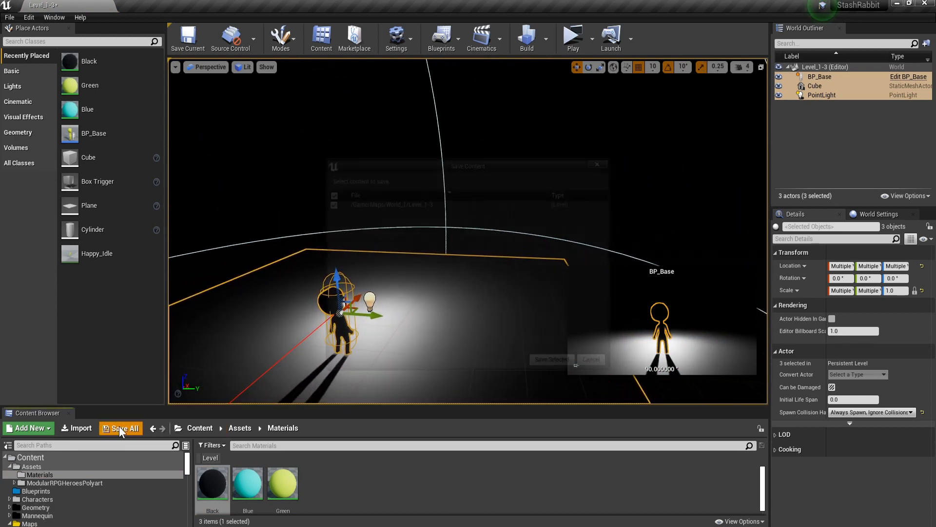
pyautogui.click(552, 363)
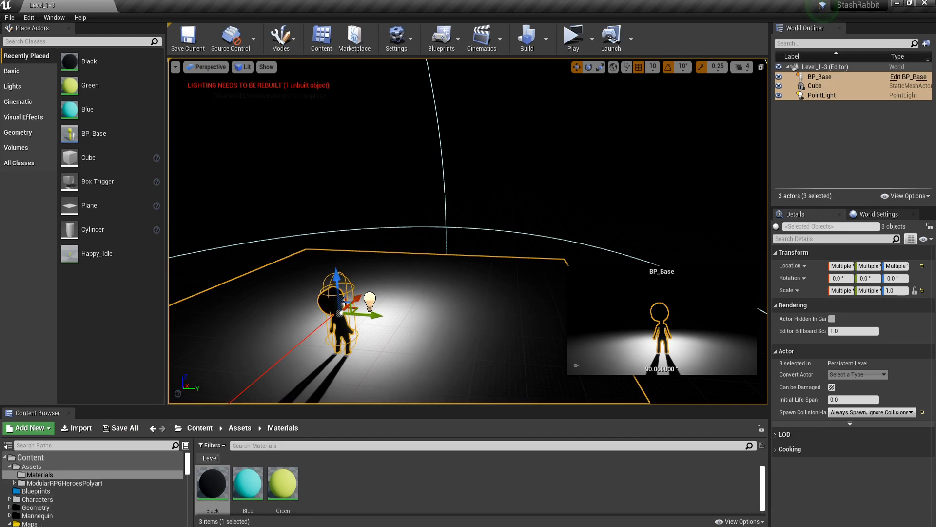
# - Open World_1 from the World_1 maps folder and select the trigger box inside the nearest blue doorway
pyautogui.click(25, 523)
pyautogui.doubleClick(212, 483)
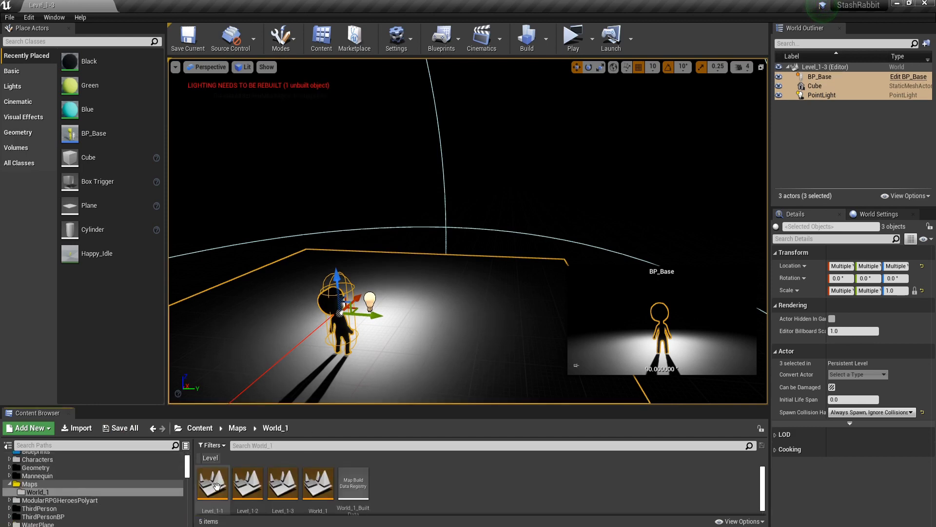
pyautogui.doubleClick(334, 483)
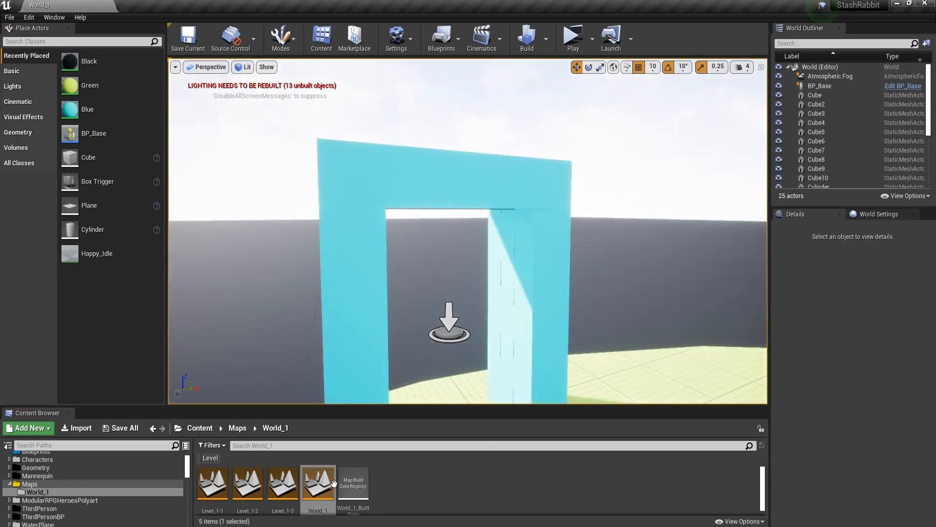
pyautogui.press('w')
pyautogui.moveTo(509, 297); pyautogui.dragTo(614, 315, button='right')
pyautogui.press('w')
pyautogui.moveTo(426, 278); pyautogui.dragTo(426, 277, button='right')
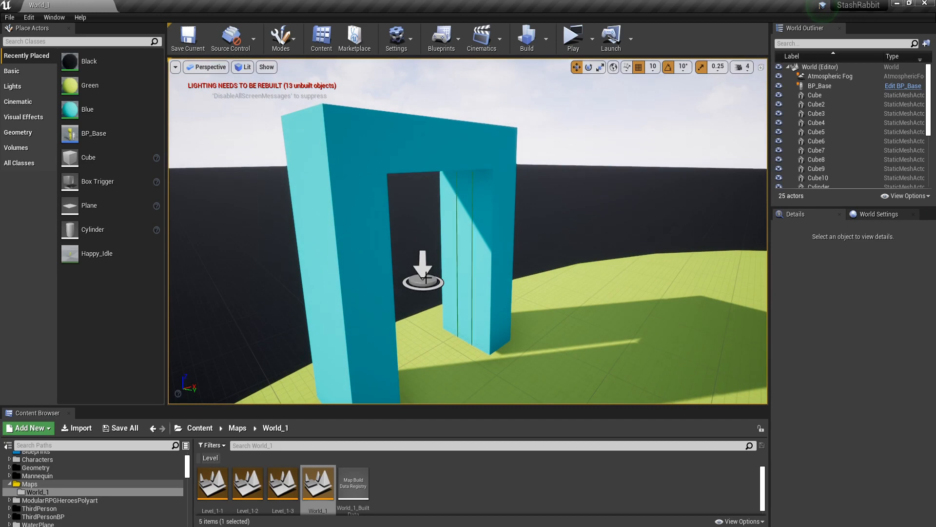
pyautogui.click(425, 277)
pyautogui.press('f')
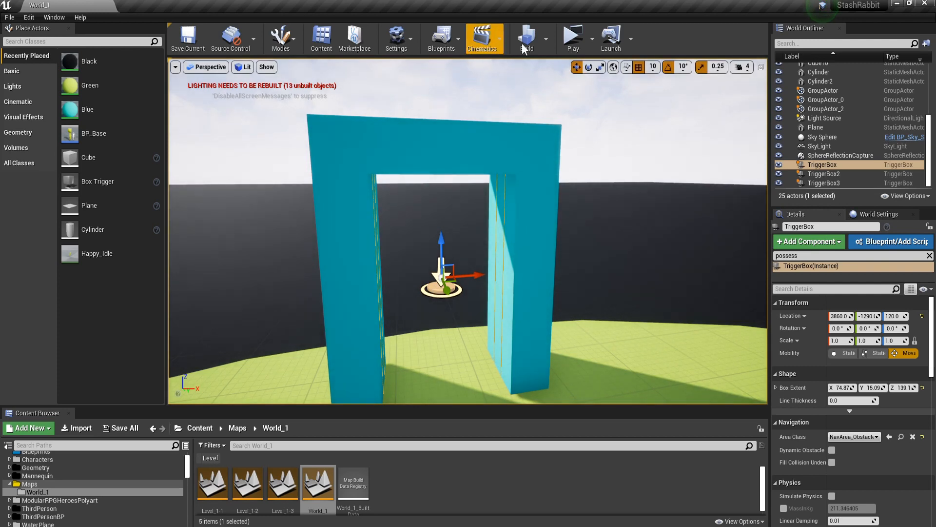
# - Open the level blueprint of World_1 and make room in its event graph
pyautogui.click(447, 40)
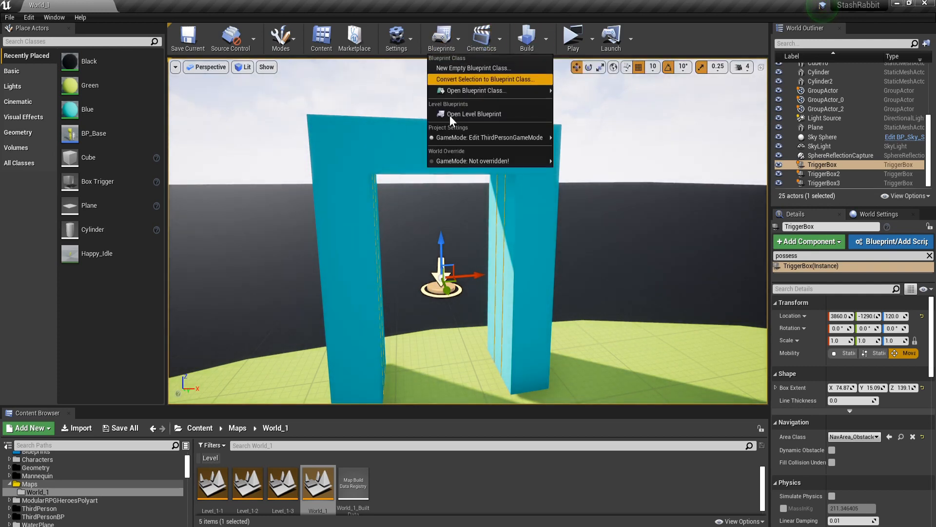
pyautogui.click(473, 113)
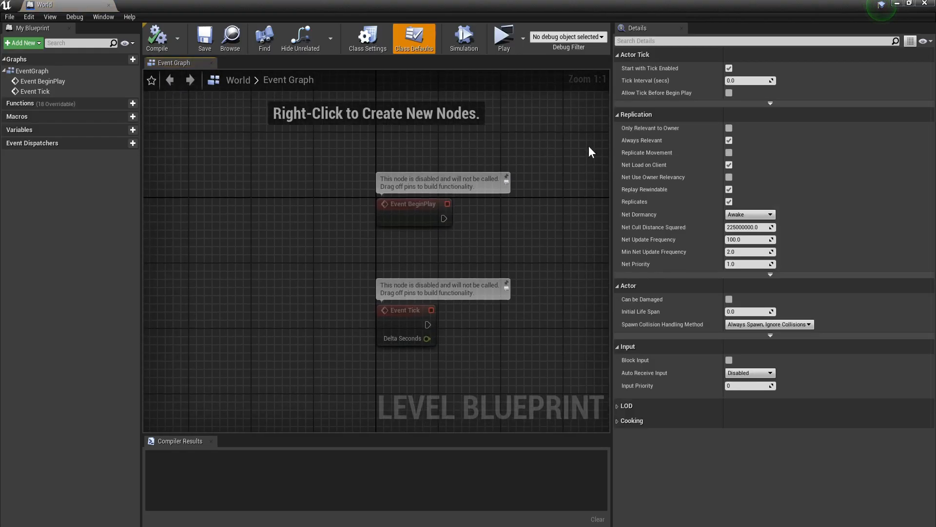
pyautogui.moveTo(508, 343); pyautogui.dragTo(423, 232, button='right')
pyautogui.moveTo(495, 250); pyautogui.dragTo(345, 306, button='right')
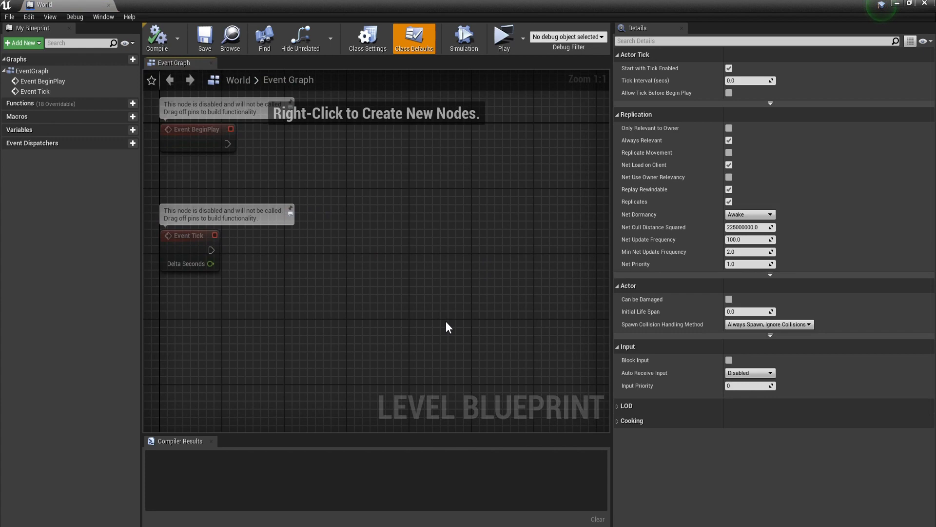
# - Examine the blue doorways and their trigger boxes in the World_1 level, then return to the level blueprint
pyautogui.moveTo(441, 5); pyautogui.dragTo(644, 185)
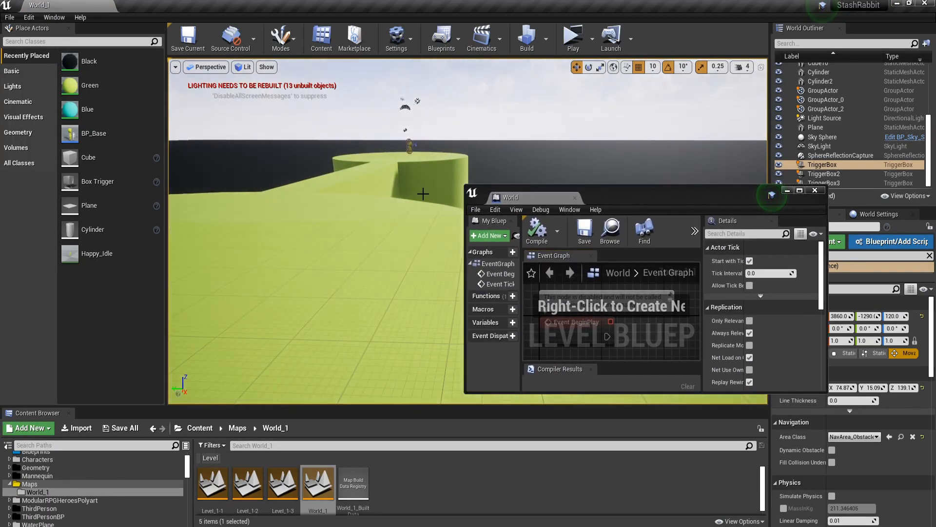
pyautogui.moveTo(631, 197); pyautogui.dragTo(548, 1)
pyautogui.moveTo(410, 6); pyautogui.dragTo(524, 1)
pyautogui.moveTo(545, 3); pyautogui.dragTo(600, 217)
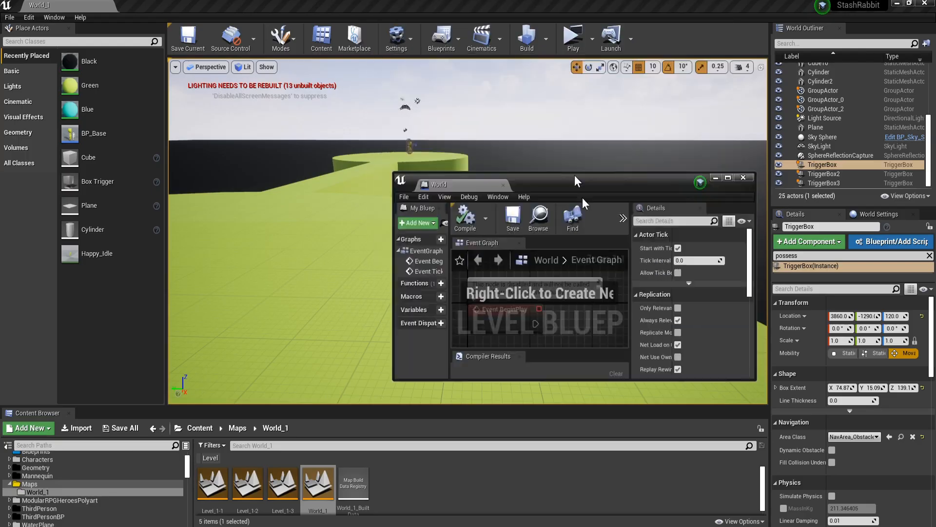
pyautogui.moveTo(561, 180); pyautogui.dragTo(692, 164, button='right')
pyautogui.moveTo(446, 163); pyautogui.dragTo(493, 219, button='right')
pyautogui.moveTo(405, 230)
pyautogui.mouseDown(button='right')
pyautogui.moveTo(517, 239)
pyautogui.moveTo(416, 223)
pyautogui.mouseUp(button='right')
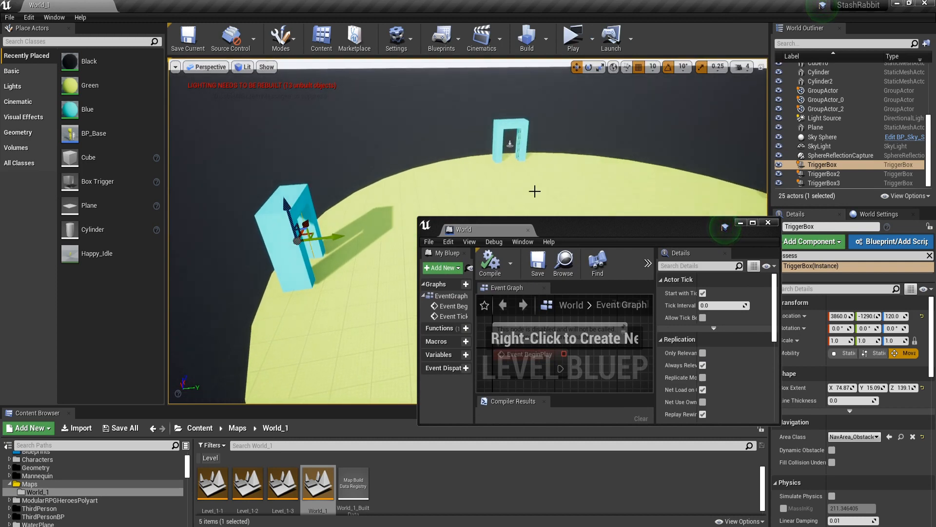
pyautogui.moveTo(530, 182); pyautogui.dragTo(381, 155, button='right')
pyautogui.moveTo(609, 233); pyautogui.dragTo(593, 1)
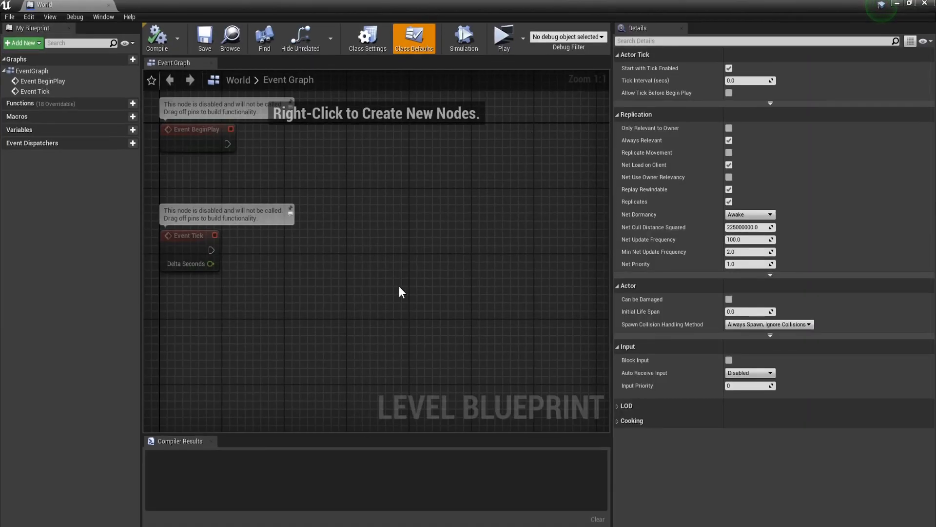
pyautogui.moveTo(246, 321); pyautogui.dragTo(389, 338, button='right')
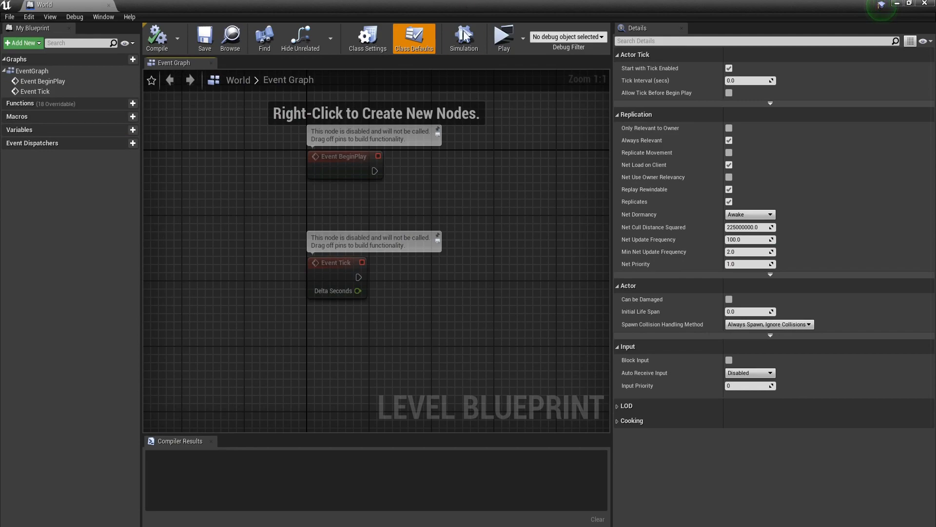
pyautogui.doubleClick(434, 4)
pyautogui.moveTo(630, 279); pyautogui.dragTo(585, 2)
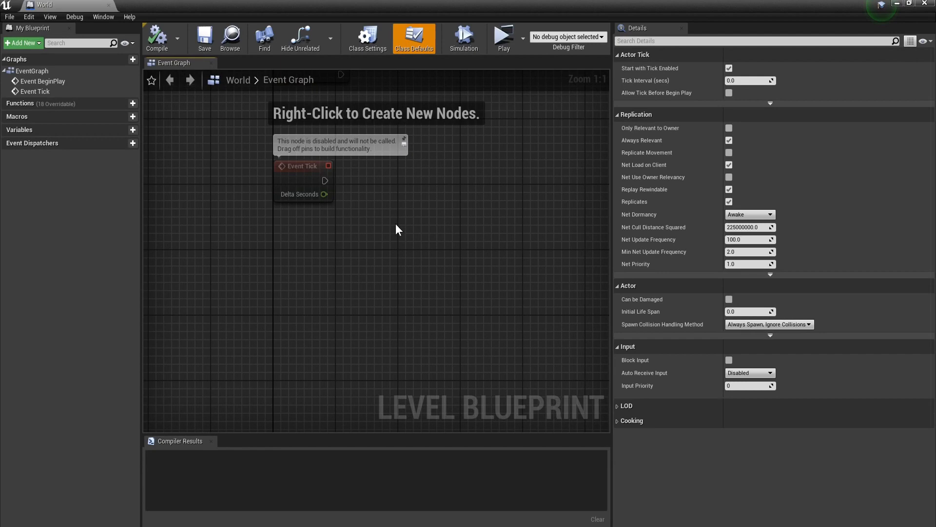
pyautogui.rightClick(402, 262)
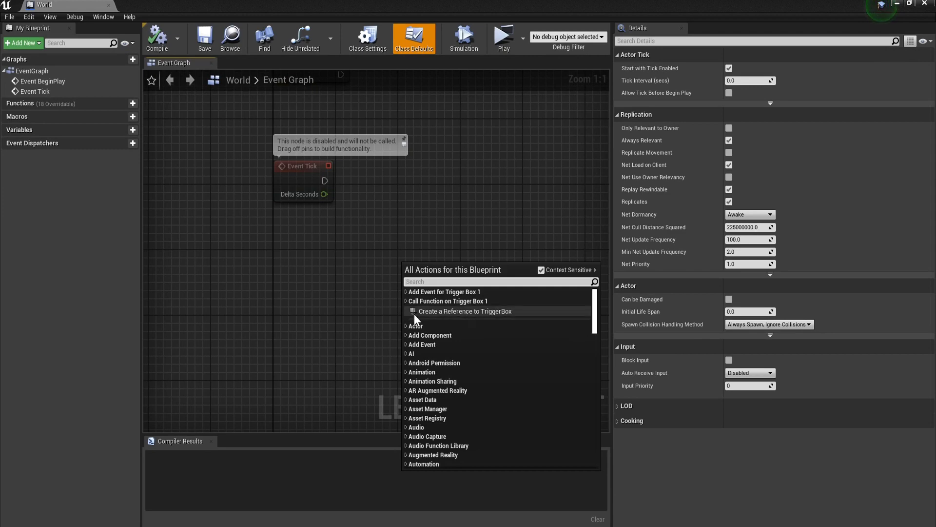
pyautogui.click(445, 312)
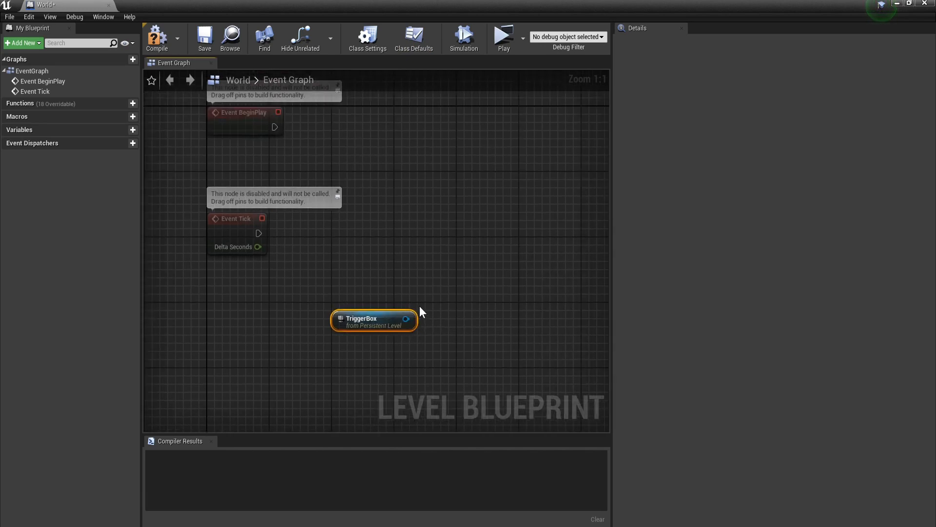
pyautogui.moveTo(377, 313); pyautogui.dragTo(347, 353)
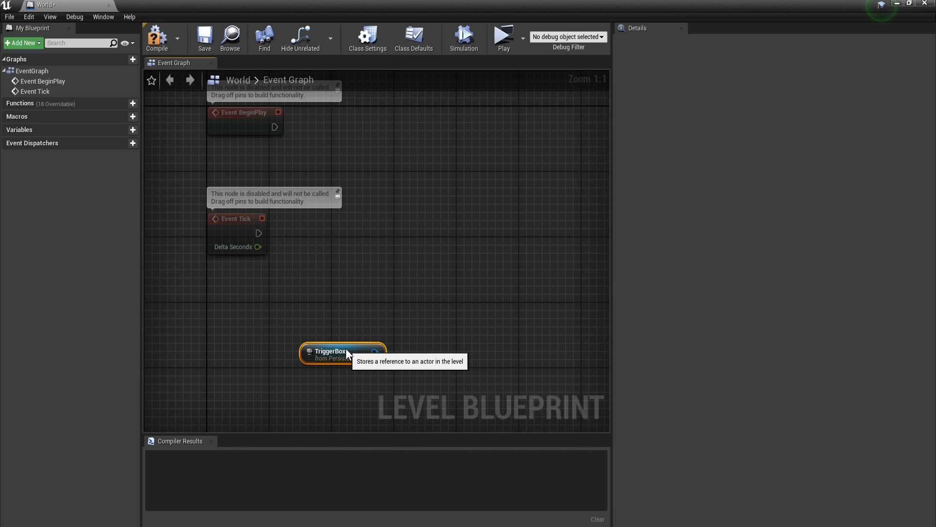
pyautogui.rightClick(377, 310)
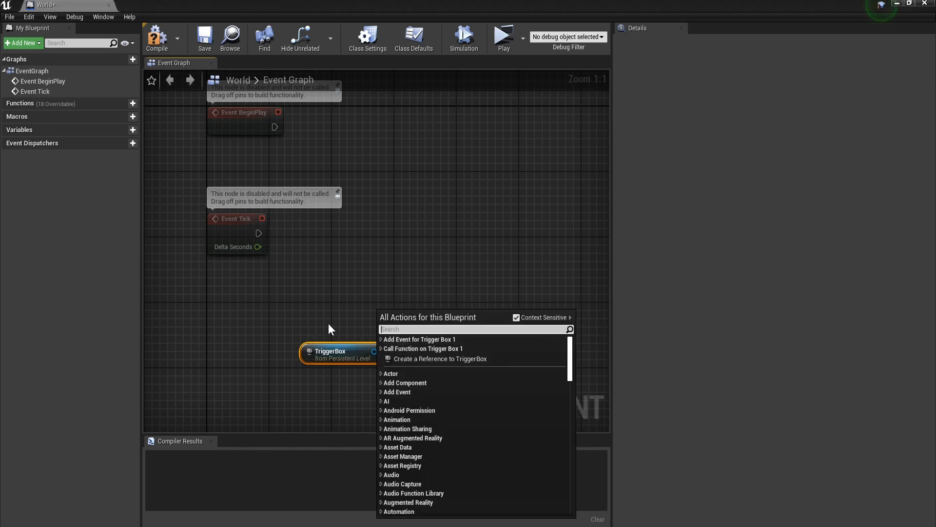
pyautogui.click(371, 322)
pyautogui.press('Delete')
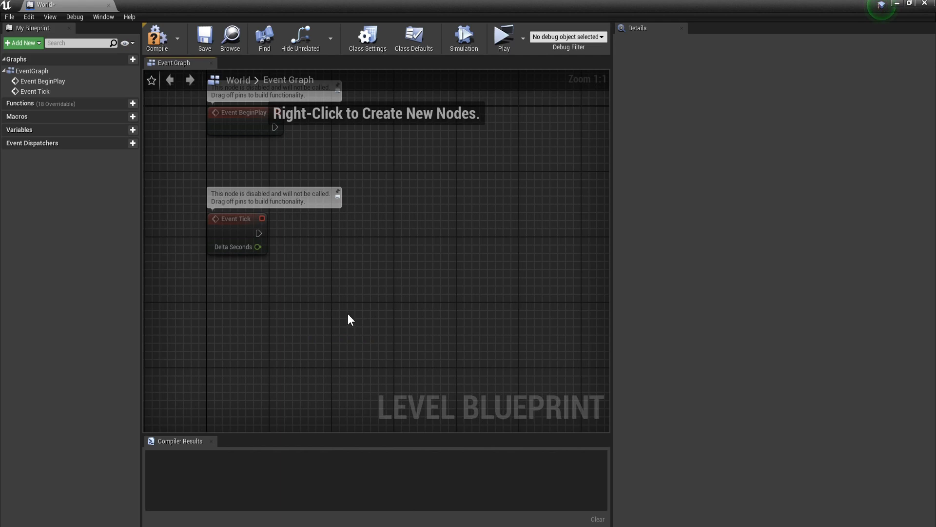
# - Add an On Actor Begin Overlap collision event for the selected trigger box below the Event Tick node
pyautogui.rightClick(347, 315)
pyautogui.click(352, 344)
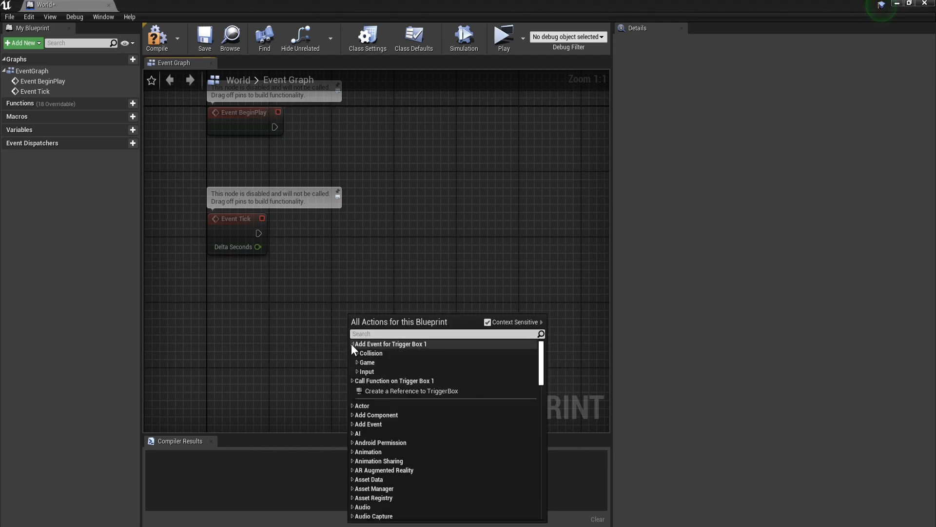
pyautogui.click(356, 351)
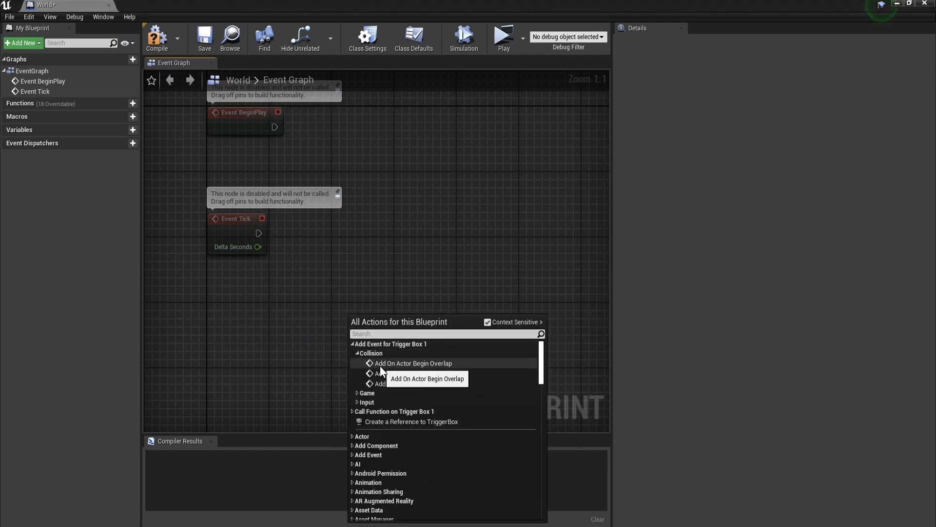
pyautogui.click(405, 364)
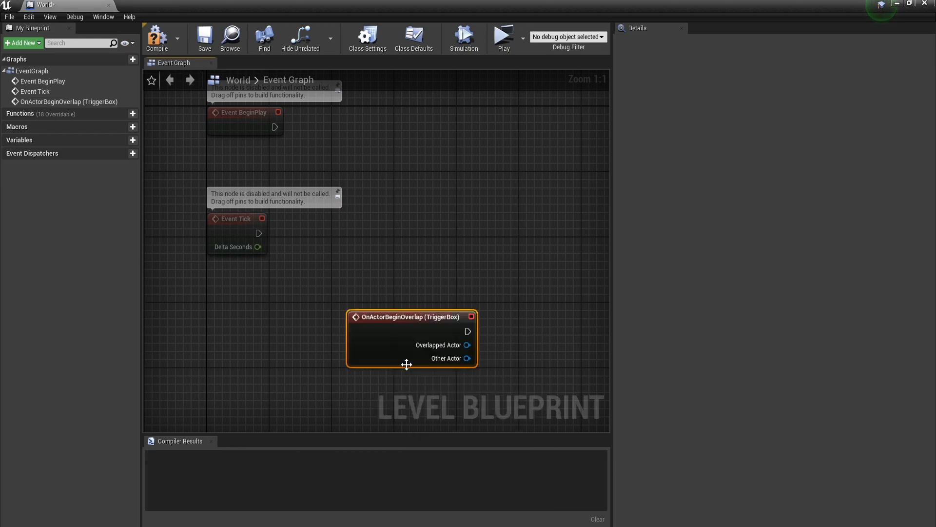
# - Add a Cast To BP_Base node after the overlap event and connect the event's Other Actor to its Object input
pyautogui.moveTo(511, 325); pyautogui.dragTo(398, 314, button='right')
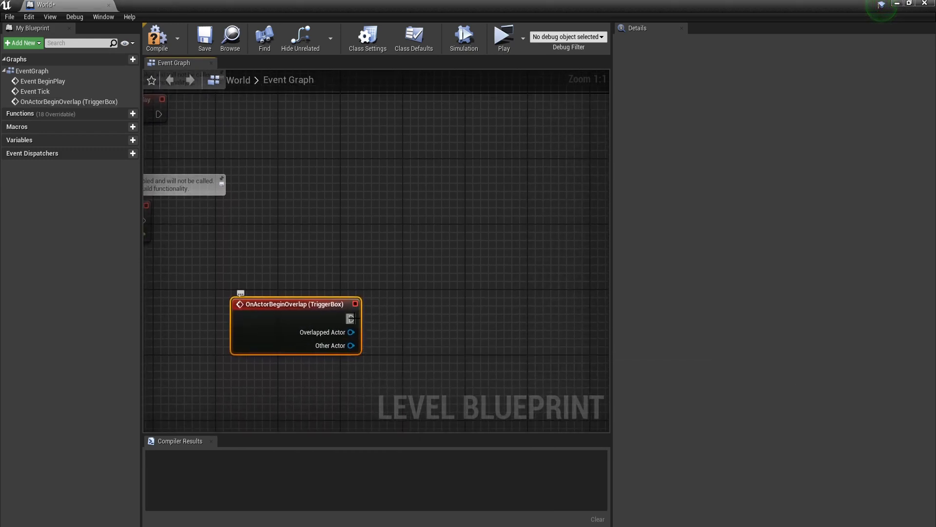
pyautogui.moveTo(447, 315); pyautogui.dragTo(447, 315)
pyautogui.write('cast to')
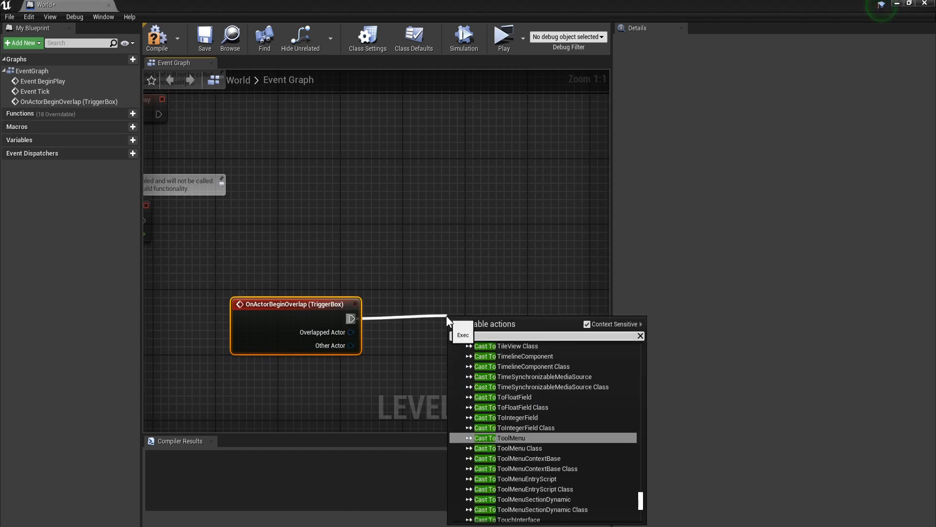
pyautogui.write(' bp')
pyautogui.click(504, 364)
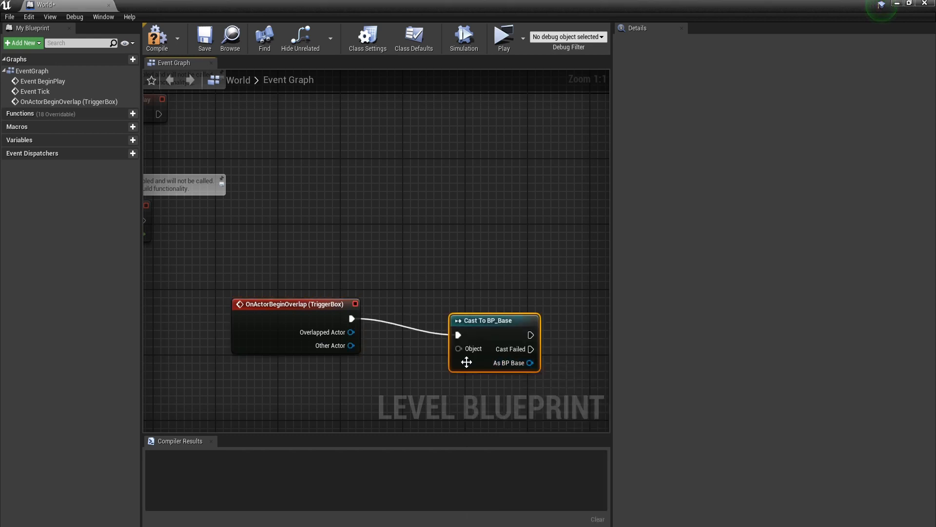
pyautogui.moveTo(347, 344); pyautogui.dragTo(347, 344)
pyautogui.moveTo(491, 331); pyautogui.dragTo(446, 323)
pyautogui.moveTo(475, 298); pyautogui.dragTo(428, 293, button='right')
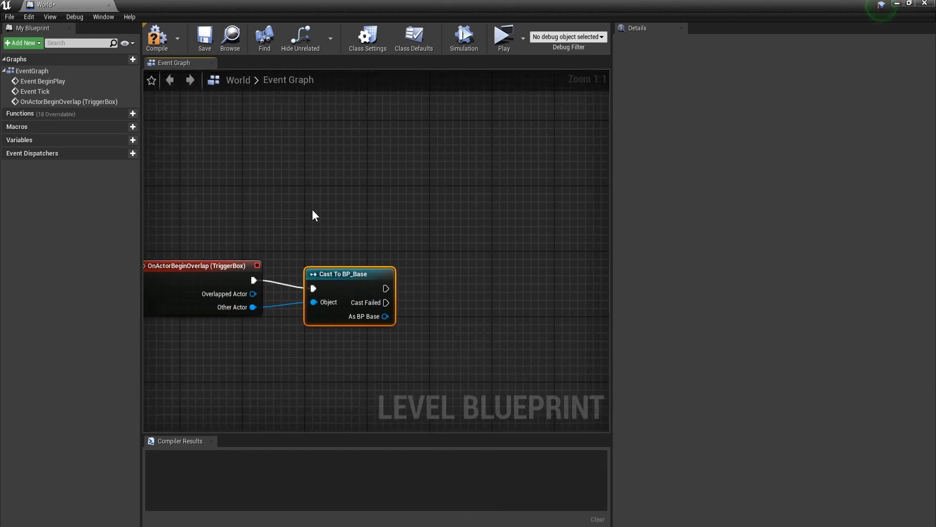
# - Add an Open Level node that runs when the BP_Base cast succeeds
pyautogui.moveTo(375, 368); pyautogui.dragTo(346, 361, button='right')
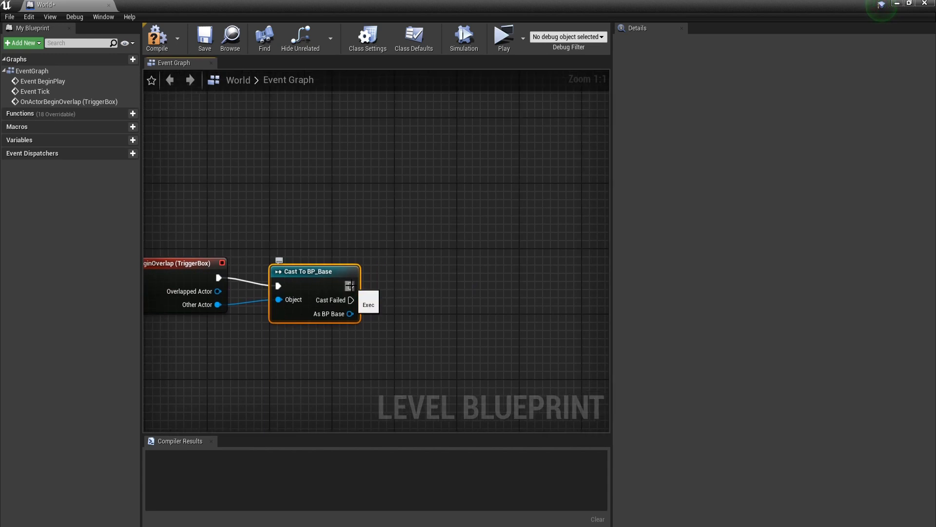
pyautogui.moveTo(475, 294); pyautogui.dragTo(475, 294)
pyautogui.write('open')
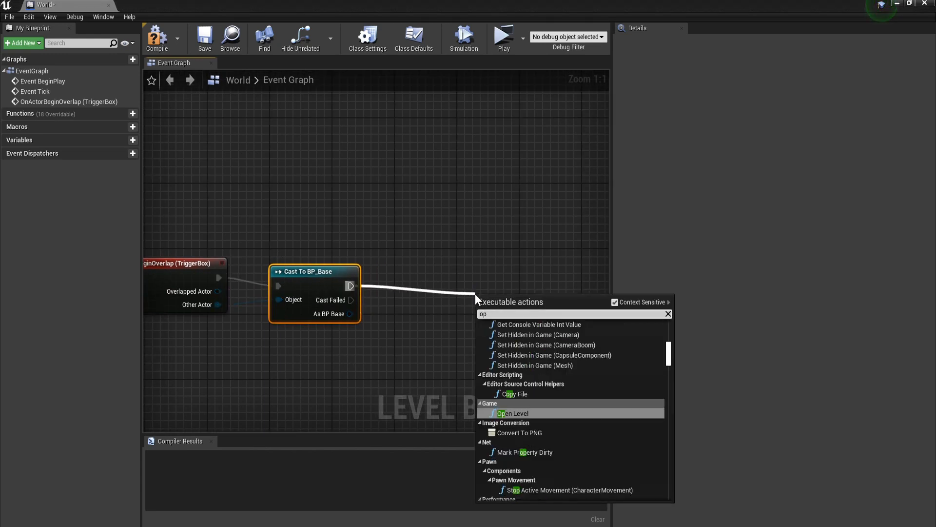
pyautogui.click(503, 334)
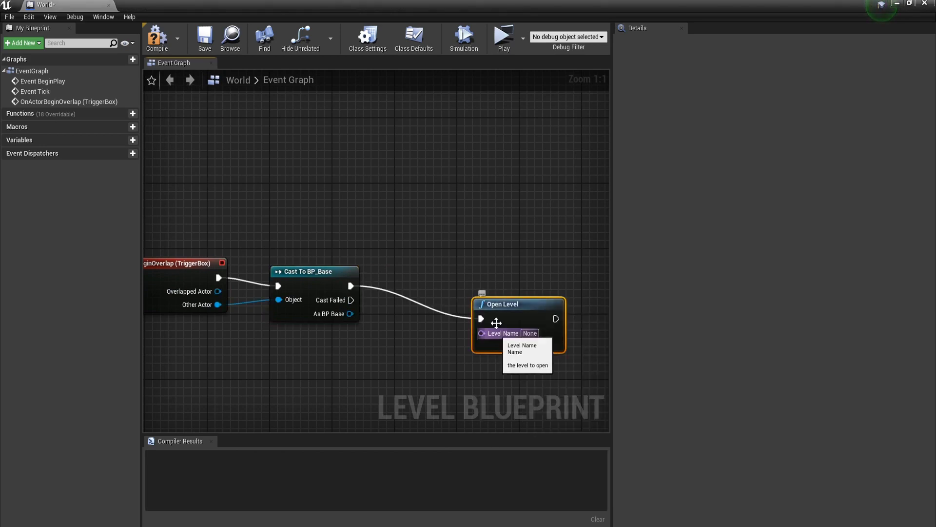
# - Set the Open Level node's Level Name to Level_1-1, using the level asset's exact name, and move the node closer to the cast
pyautogui.doubleClick(512, 3)
pyautogui.scroll(-1, 230, 509)
pyautogui.click(216, 506)
pyautogui.click(216, 506)
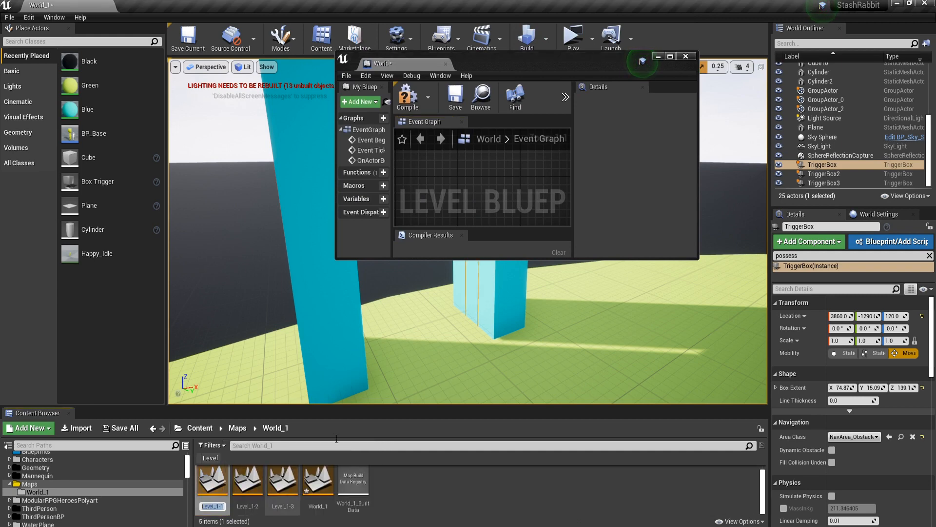
pyautogui.moveTo(498, 65); pyautogui.dragTo(510, 0)
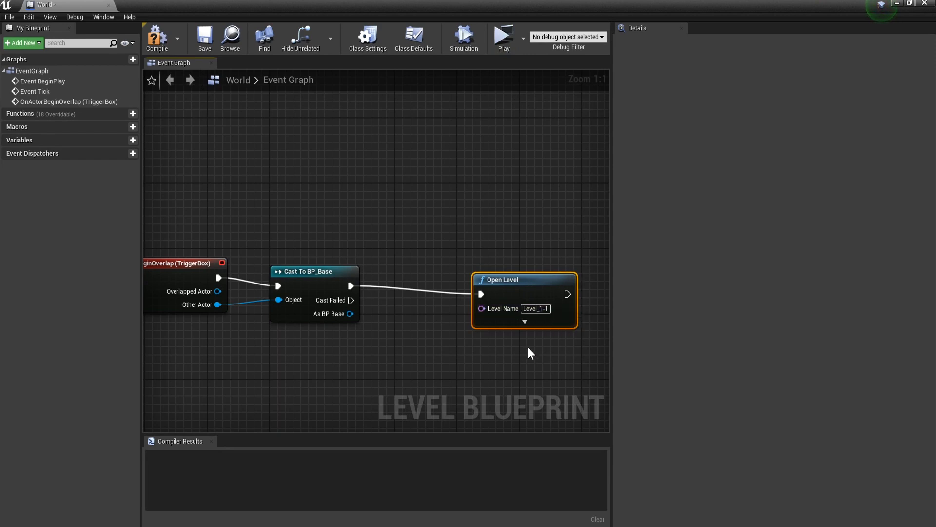
pyautogui.moveTo(541, 303); pyautogui.dragTo(503, 303)
# - Compile the level blueprint and play-test it by running the character up the ramp and through the trigger box doorway
pyautogui.click(157, 37)
pyautogui.click(504, 37)
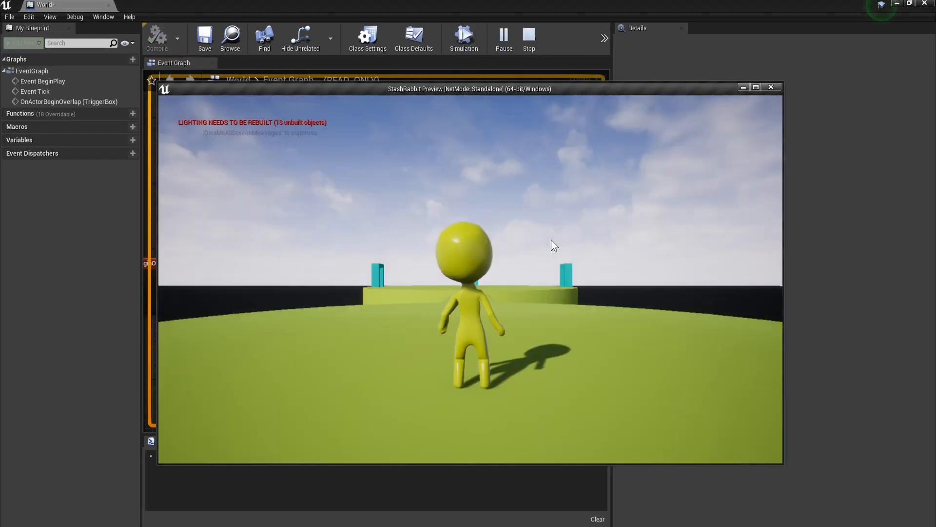
pyautogui.press('w')
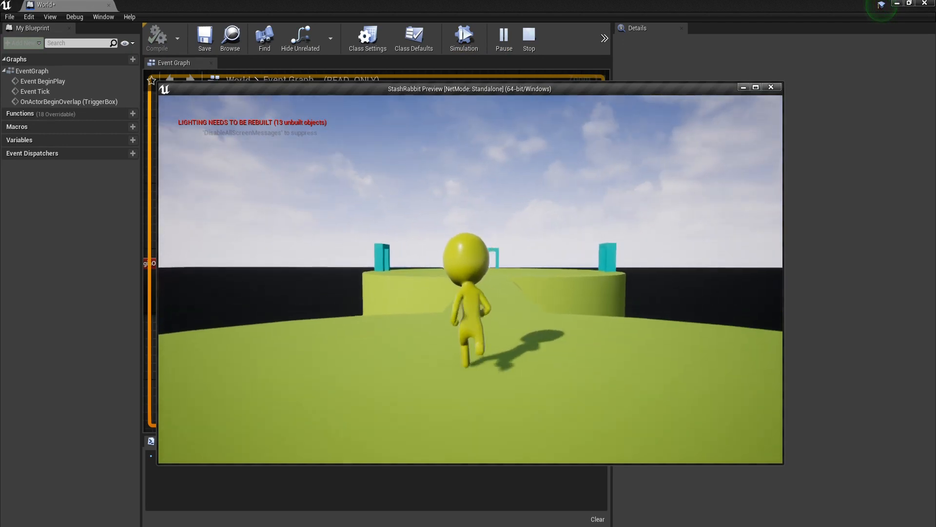
pyautogui.press('w')
pyautogui.press('space')
pyautogui.press('space')
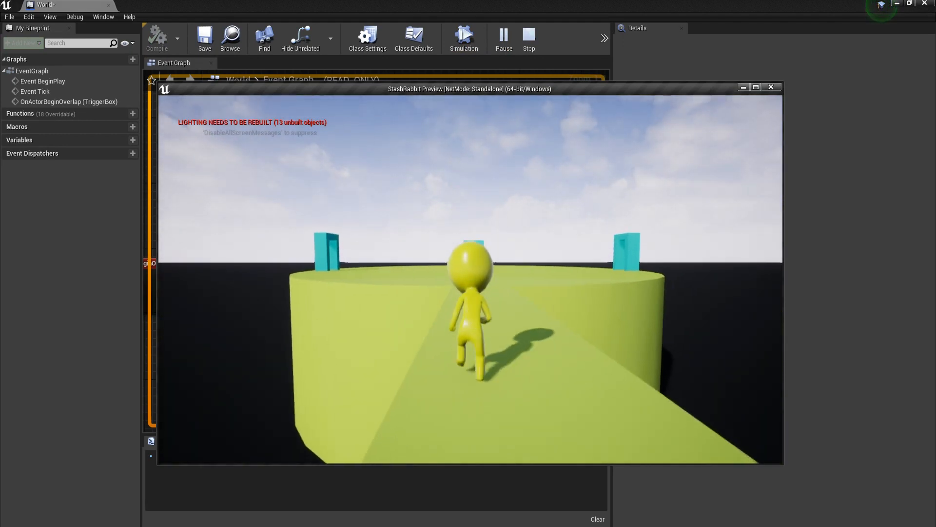
pyautogui.press('w')
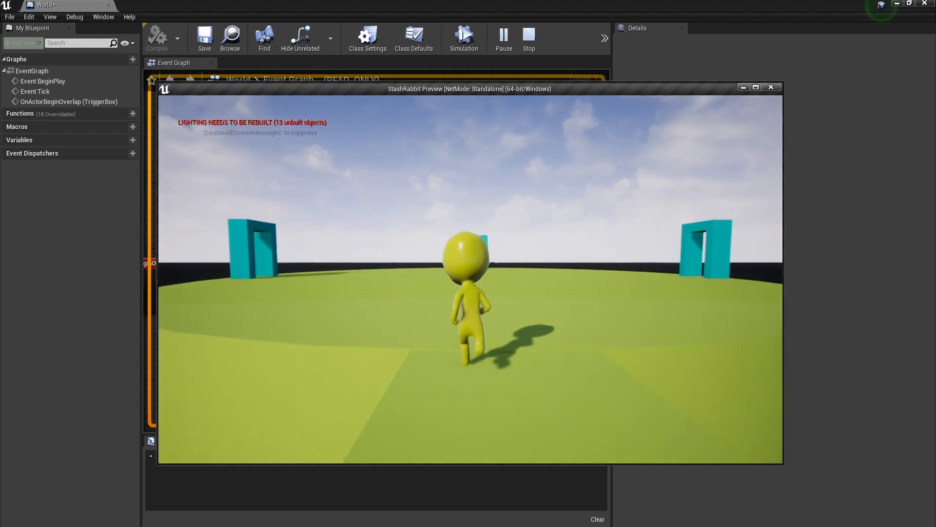
pyautogui.press('w')
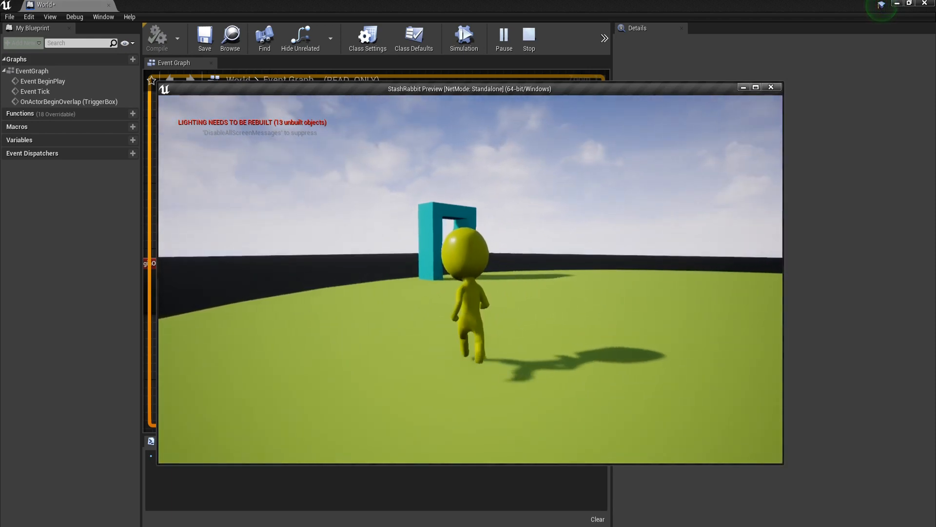
pyautogui.press('w')
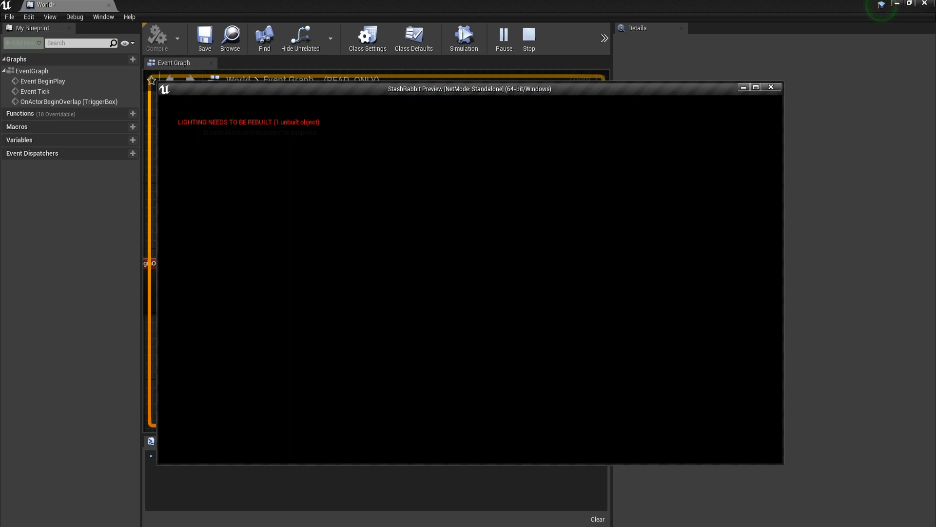
pyautogui.press('Escape')
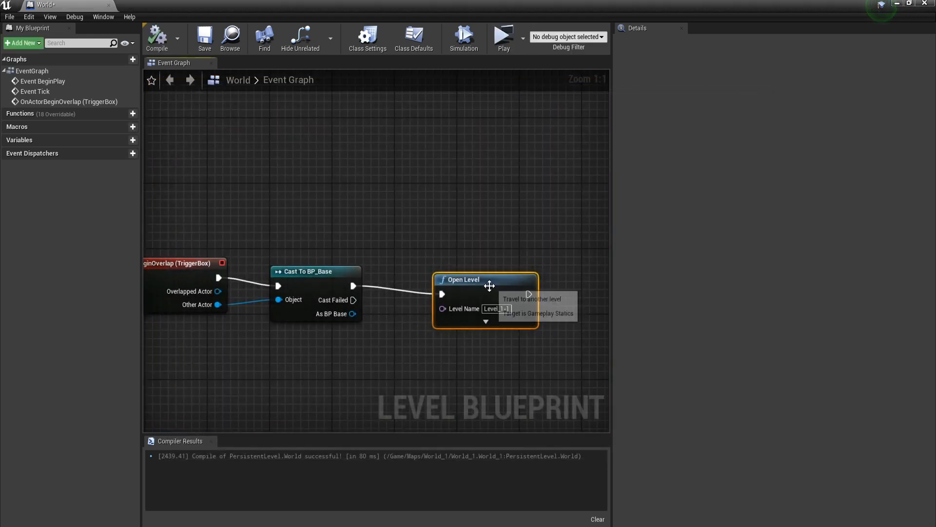
# - Shrink the blueprint window to reach the World_1 maps folder and open Level_1-1, saving World_1 and World_1_BuiltData
pyautogui.moveTo(456, 6); pyautogui.dragTo(479, 74)
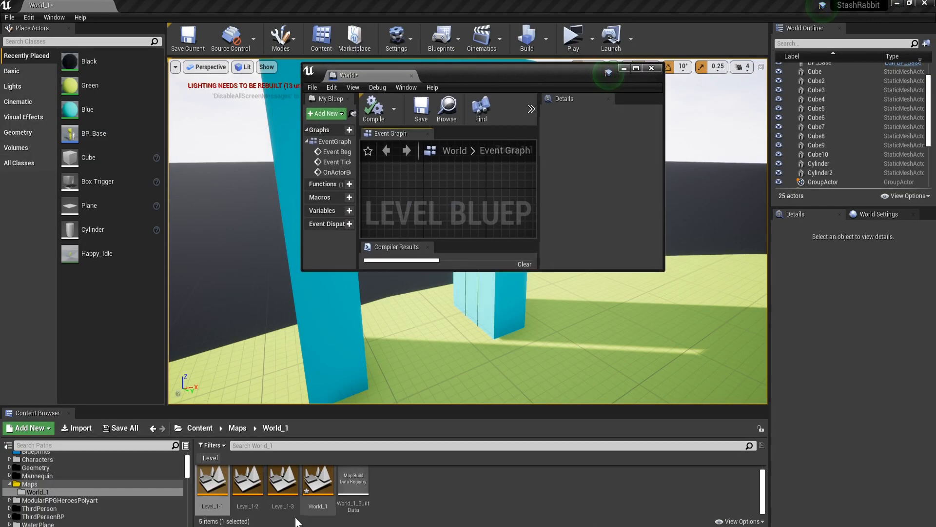
pyautogui.doubleClick(209, 486)
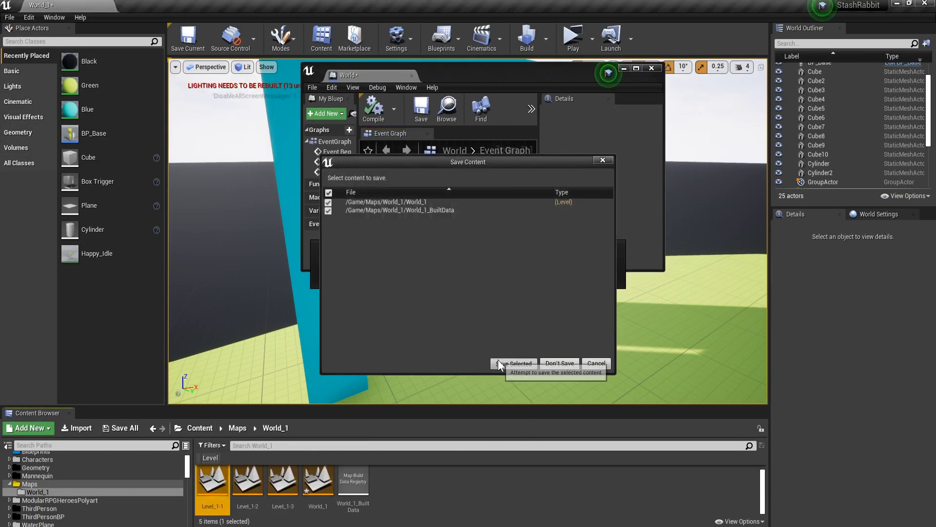
pyautogui.click(512, 363)
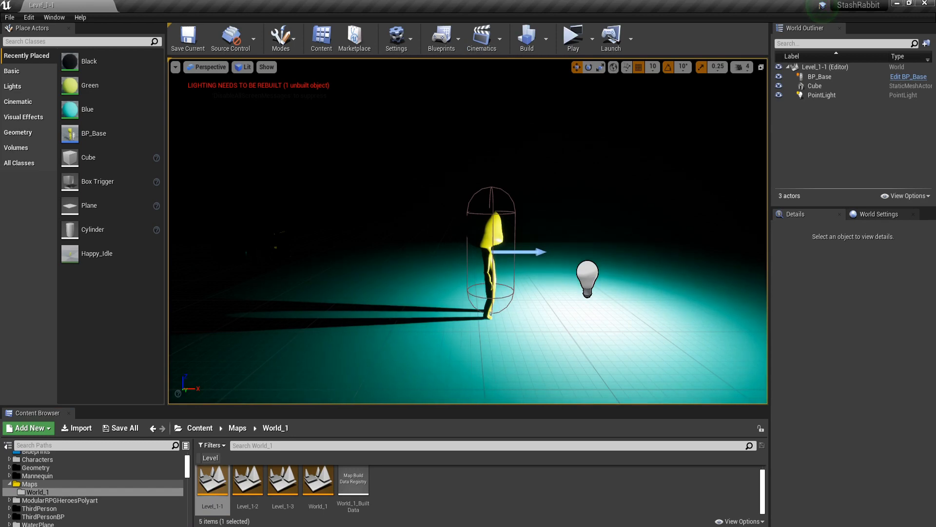
# - Set Auto Possess Player to Player 0 for the BP_Base character in Level_1-1 and save the level
pyautogui.moveTo(519, 246); pyautogui.dragTo(497, 251, button='right')
pyautogui.click(548, 225)
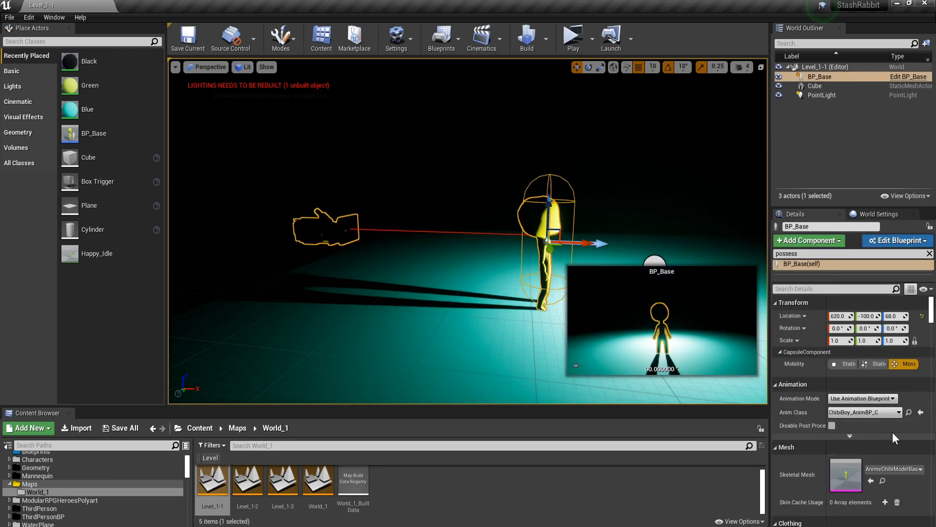
pyautogui.click(819, 289)
pyautogui.write('po')
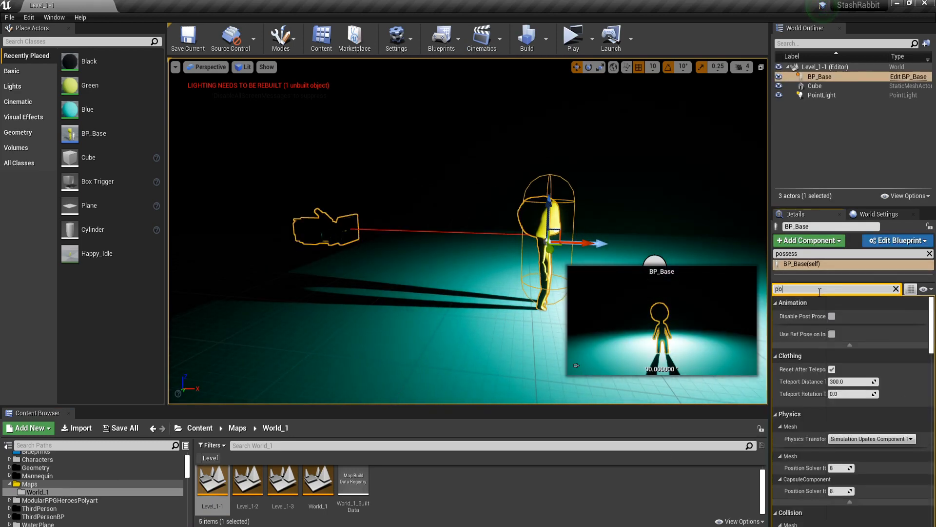
pyautogui.write('ss')
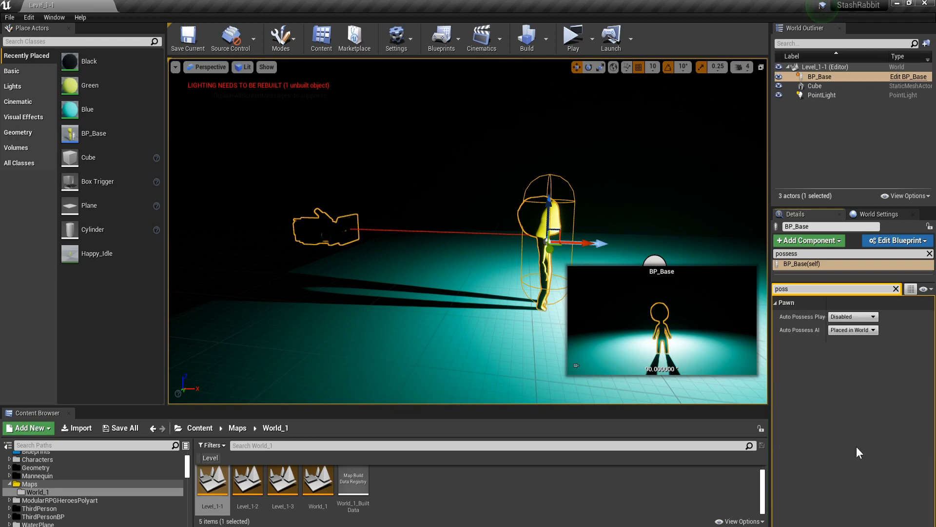
pyautogui.click(838, 332)
pyautogui.click(205, 44)
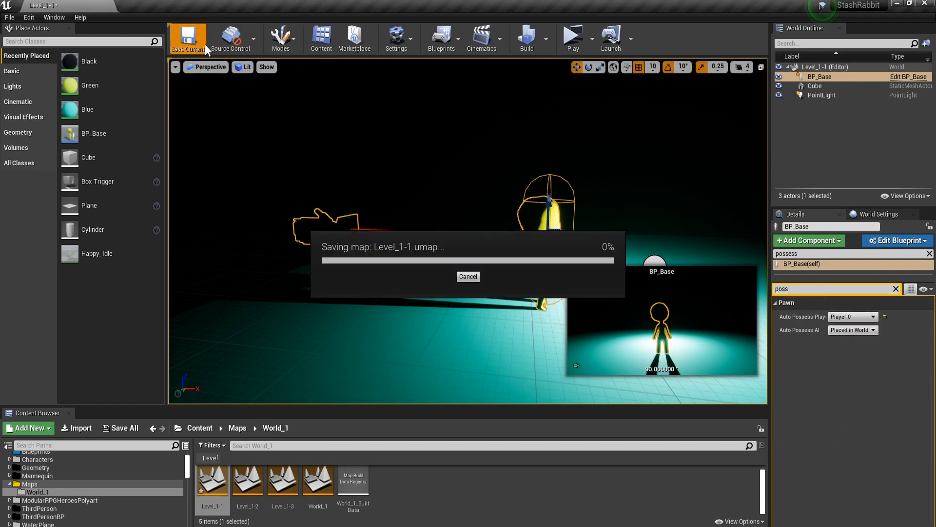
# - Open Level_1-2 and Level_1-3 to check BP_Base's Auto Possess Player setting, and reopen World_1
pyautogui.doubleClick(248, 483)
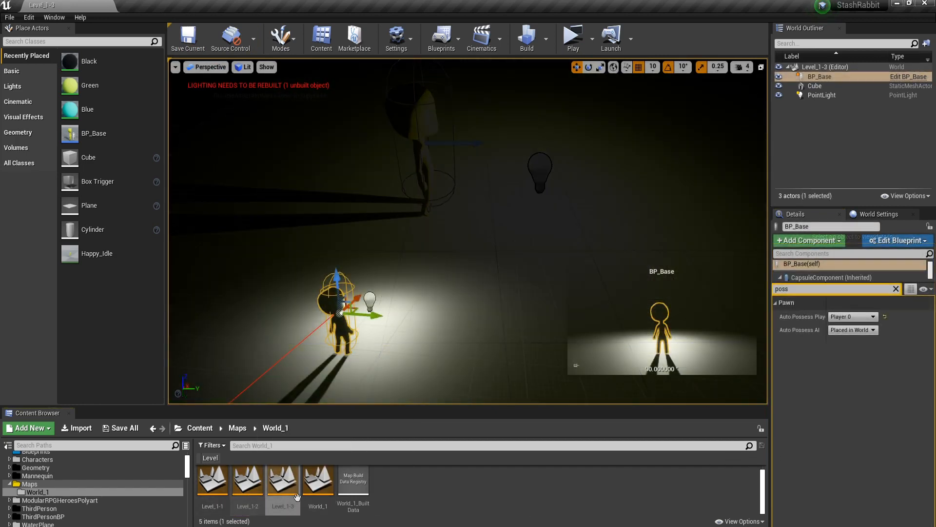
pyautogui.doubleClick(318, 483)
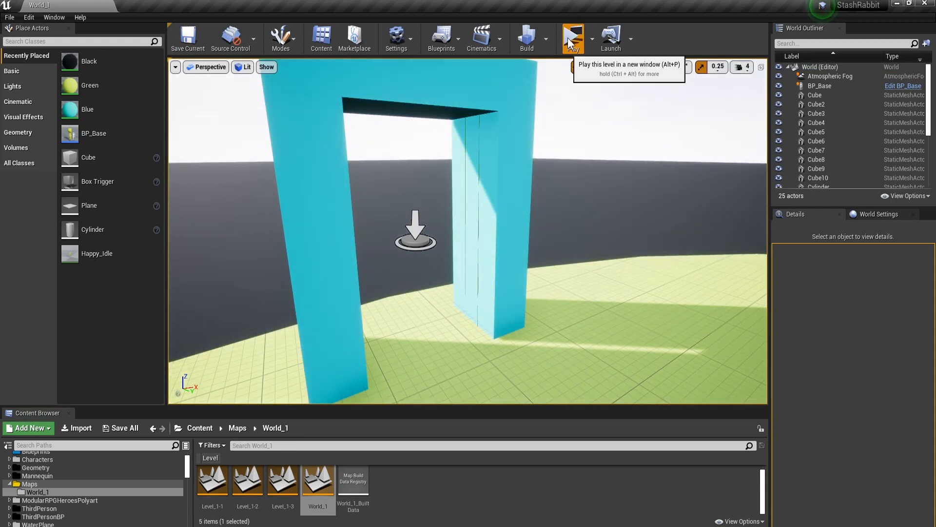
# - Play-test World_1 by walking the character through the doorway into Level_1-1 and moving around there, and stop the preview
pyautogui.click(573, 36)
pyautogui.press('w')
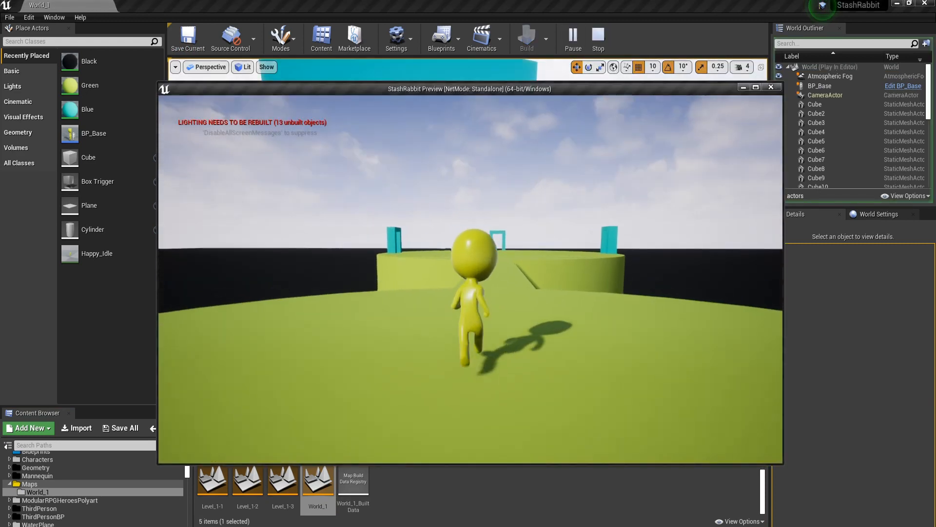
pyautogui.press('w')
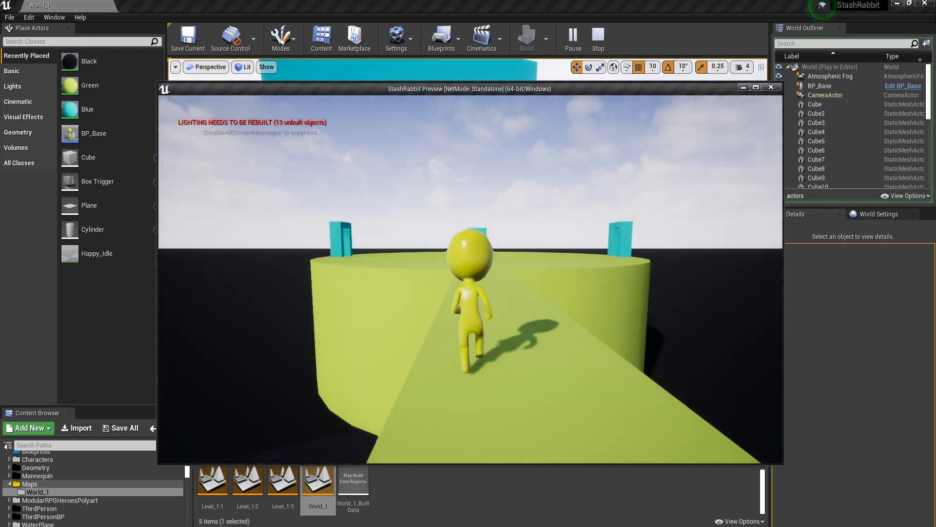
pyautogui.press('w')
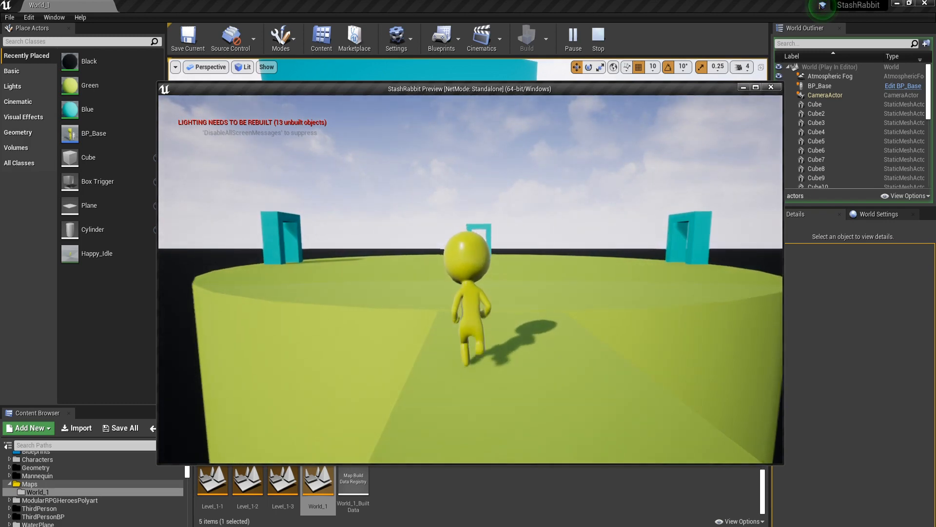
pyautogui.press('w')
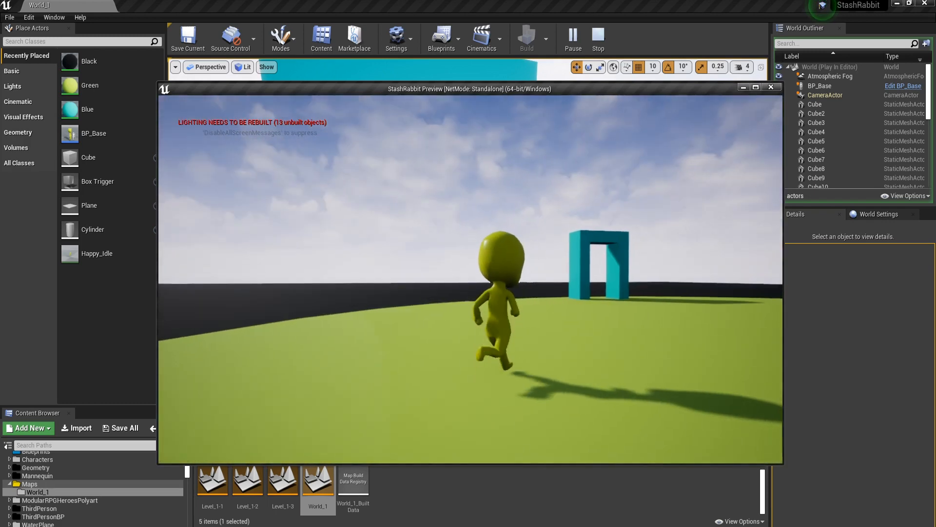
pyautogui.press('w')
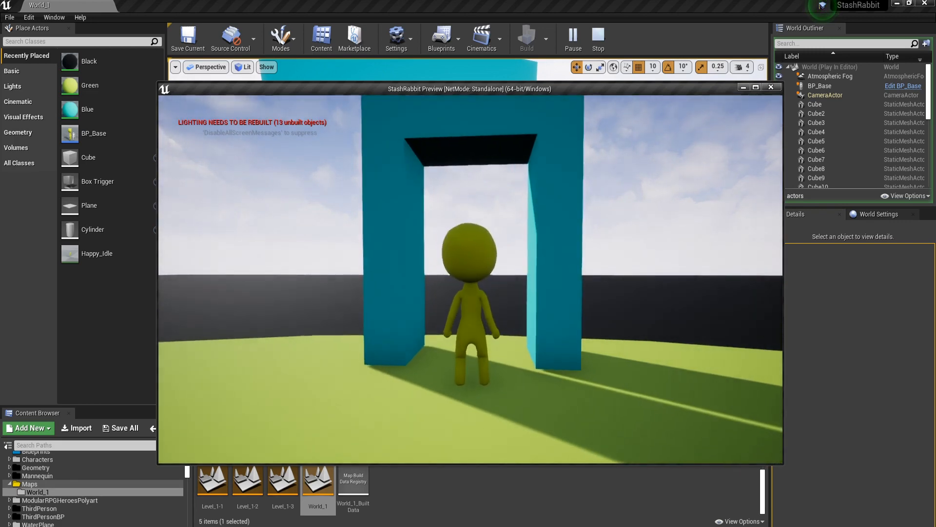
pyautogui.press('s')
pyautogui.press('d')
pyautogui.press('w')
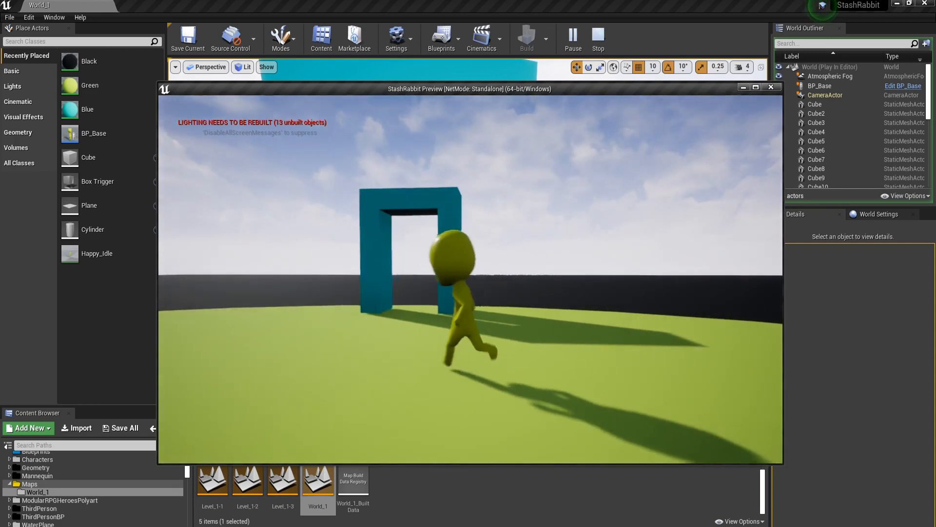
pyautogui.press('a')
pyautogui.press('w')
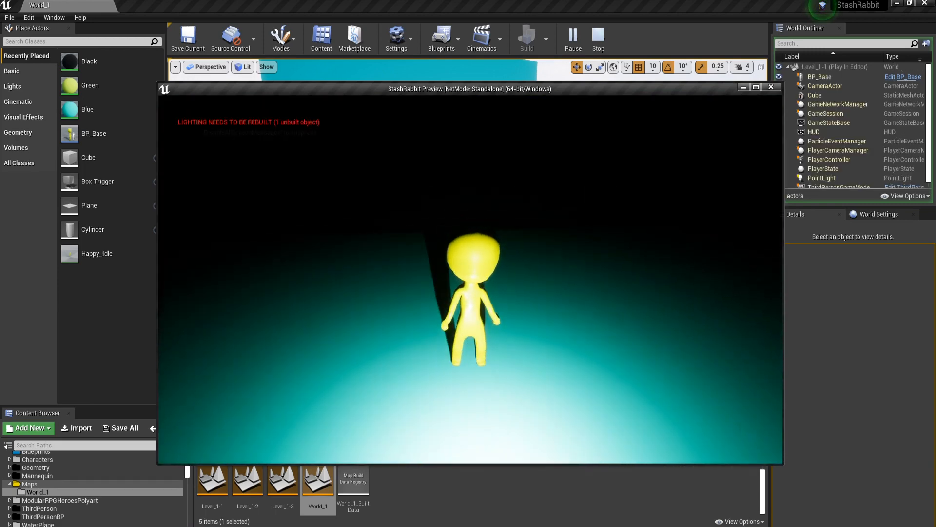
pyautogui.press('w')
pyautogui.press('w')
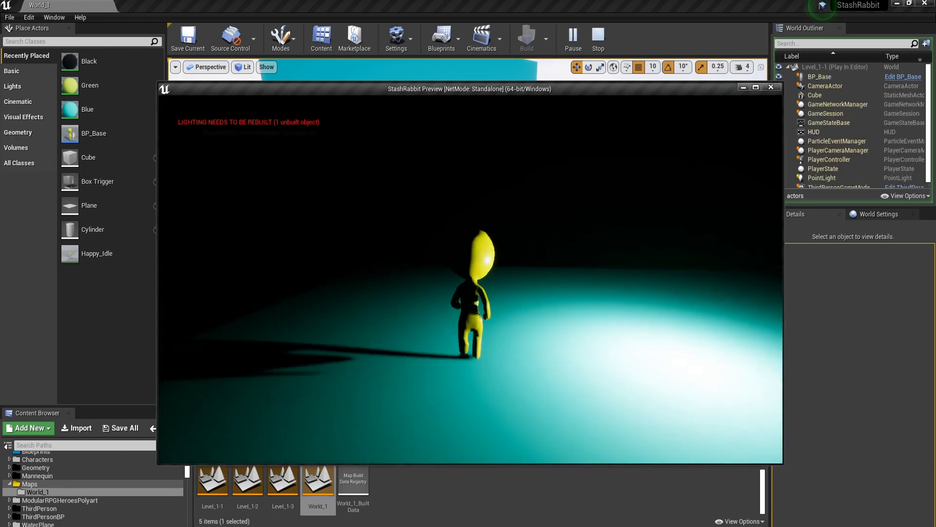
pyautogui.press('Escape')
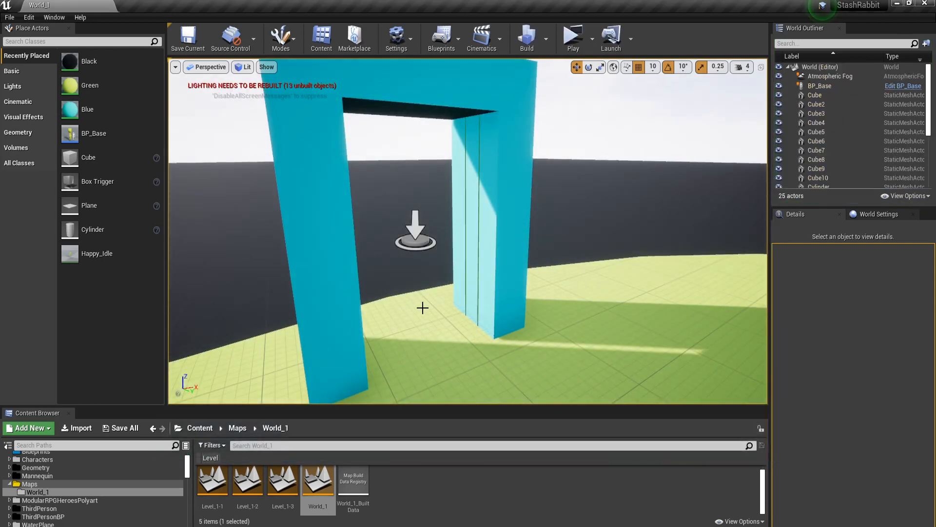
# - Open World_1's level blueprint in a maximized window and bring the overlap event nodes into view
pyautogui.click(442, 47)
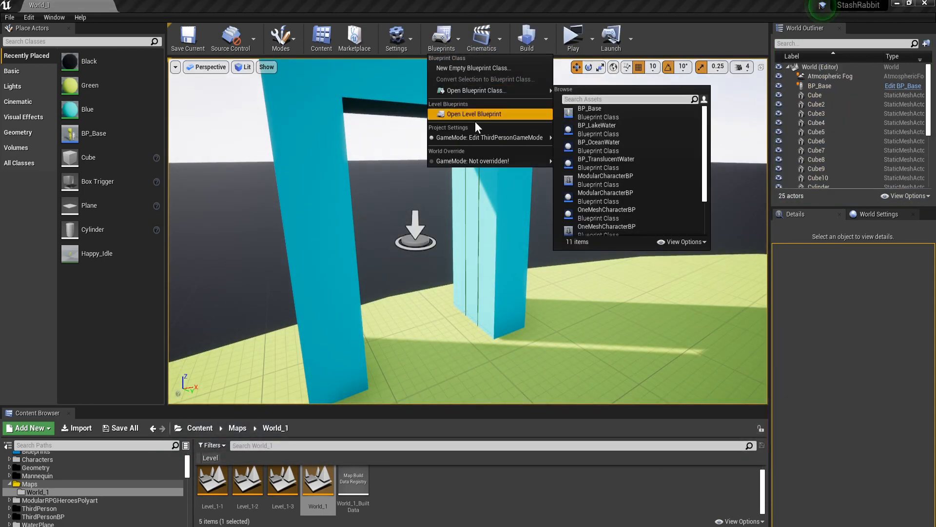
pyautogui.click(475, 116)
pyautogui.moveTo(492, 79); pyautogui.dragTo(507, 0)
pyautogui.scroll(6, 436, 293)
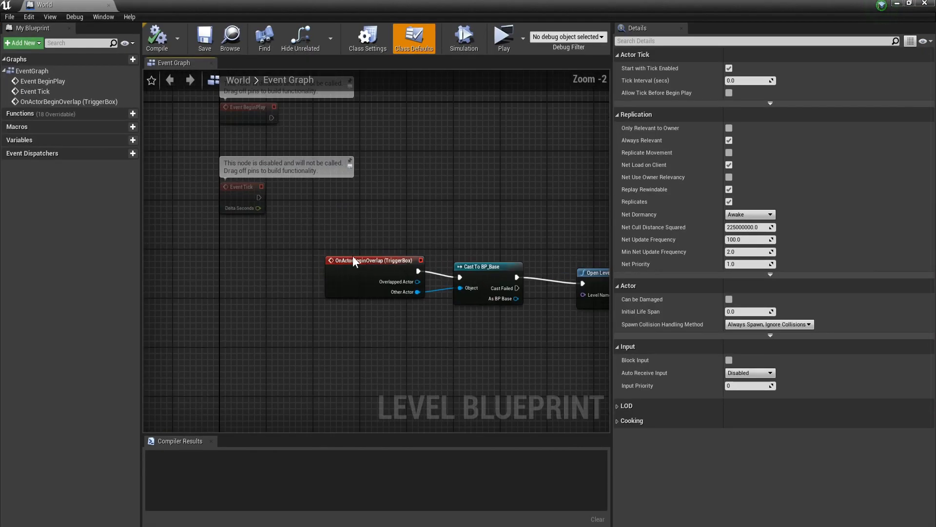
# - Insert a Delay node with a Duration of 1.0 between the trigger box overlap event and Cast To BP_Base, spacing the nodes apart
pyautogui.click(363, 271)
pyautogui.moveTo(363, 271); pyautogui.dragTo(316, 279)
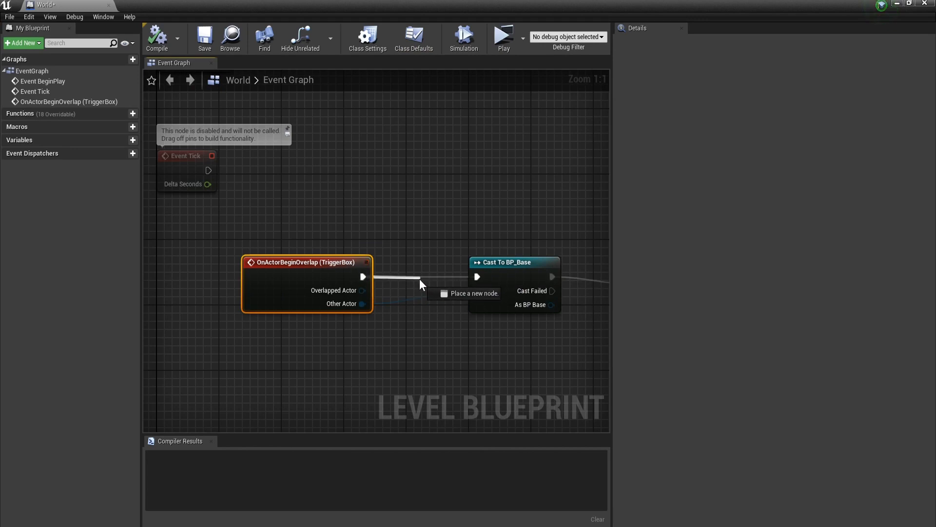
pyautogui.moveTo(420, 279); pyautogui.dragTo(419, 279)
pyautogui.write('delay')
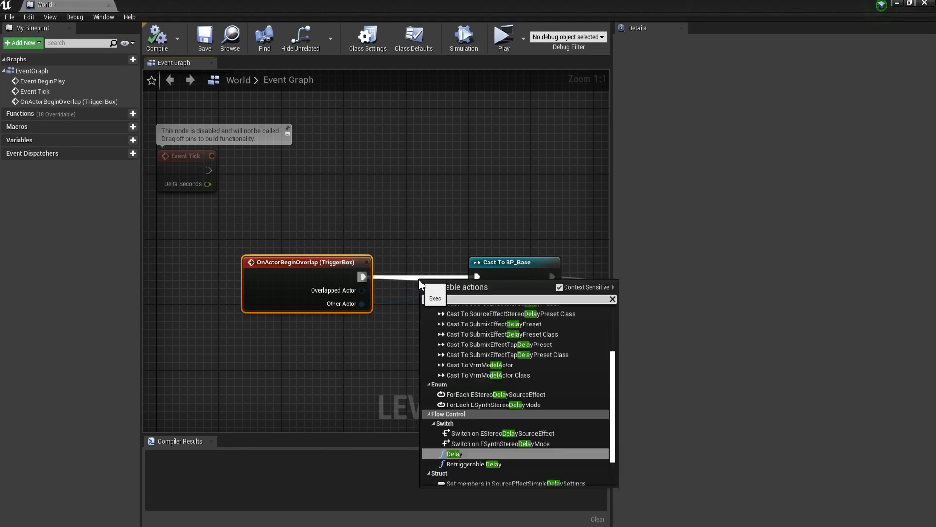
pyautogui.click(487, 430)
pyautogui.moveTo(341, 266); pyautogui.dragTo(260, 267)
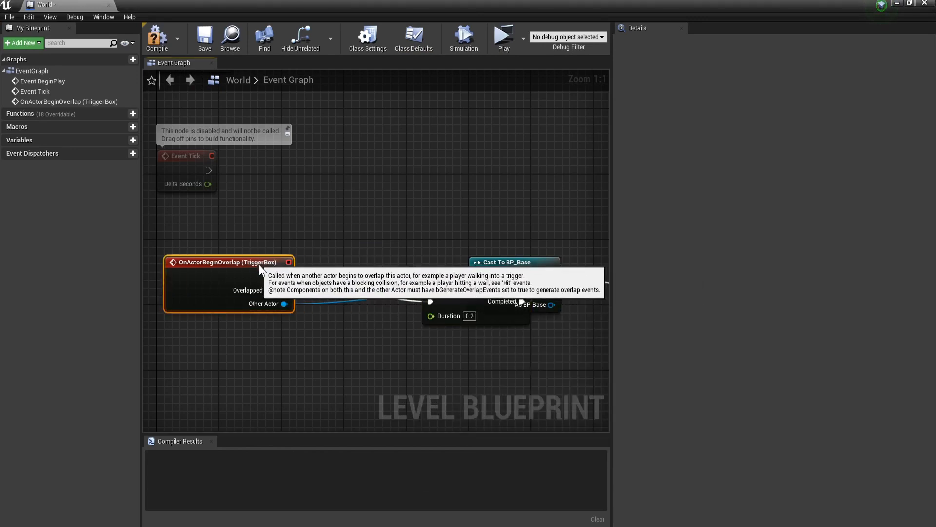
pyautogui.moveTo(458, 299); pyautogui.dragTo(381, 266)
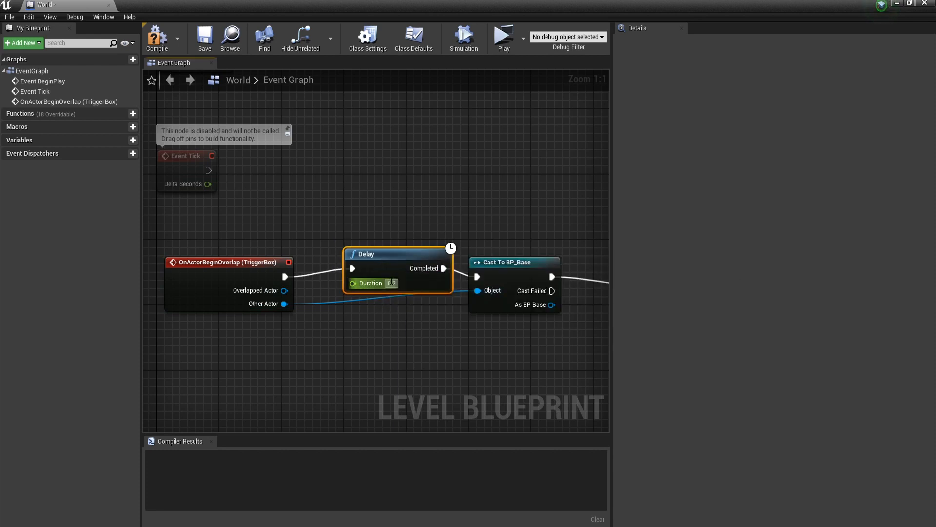
pyautogui.press('Return')
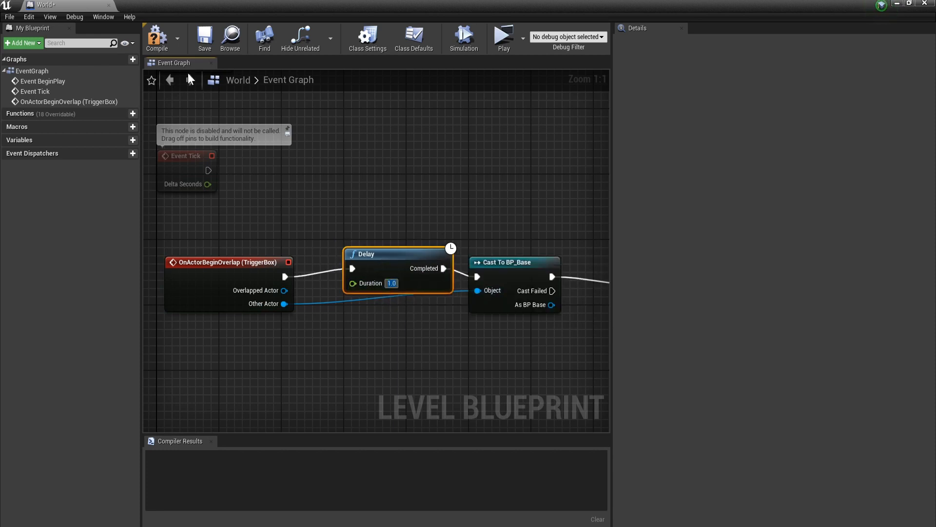
# - Compile the level blueprint with the delay and briefly run the level in a preview
pyautogui.click(157, 38)
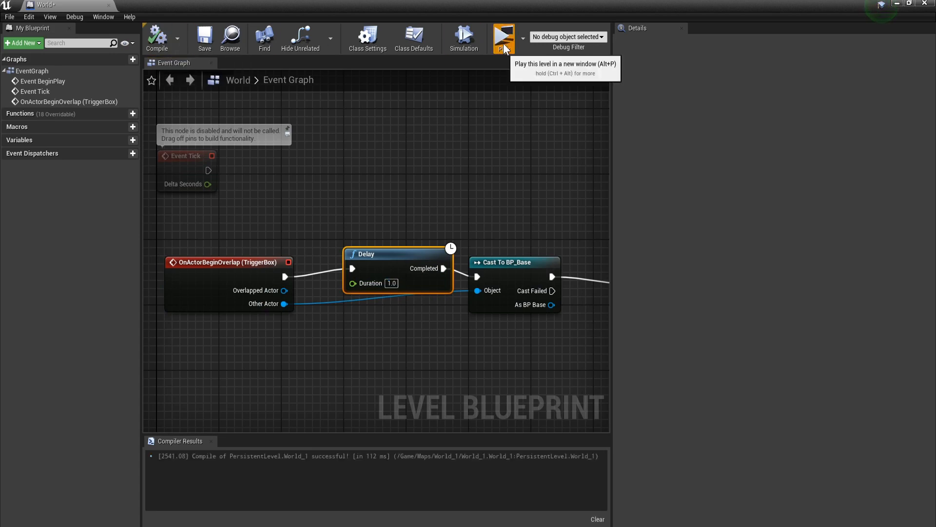
pyautogui.click(504, 36)
pyautogui.press('Escape')
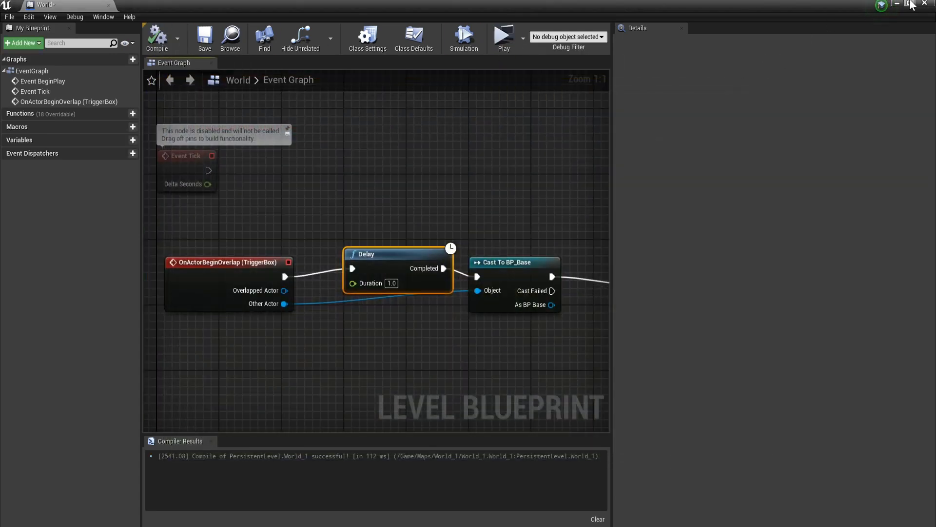
# - Close the level blueprint and briefly preview World_1 from the ground beside the doorway with Play From Here
pyautogui.click(925, 4)
pyautogui.rightClick(518, 157)
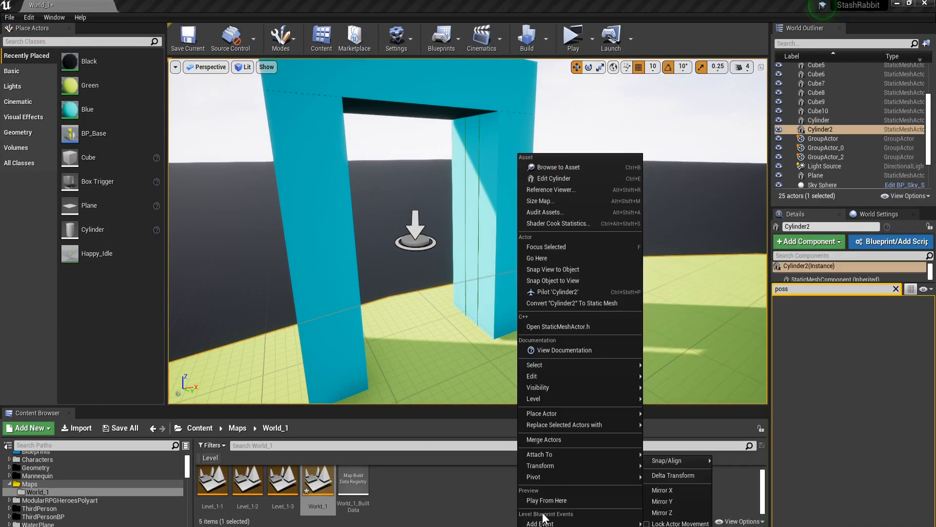
pyautogui.click(537, 506)
pyautogui.press('Escape')
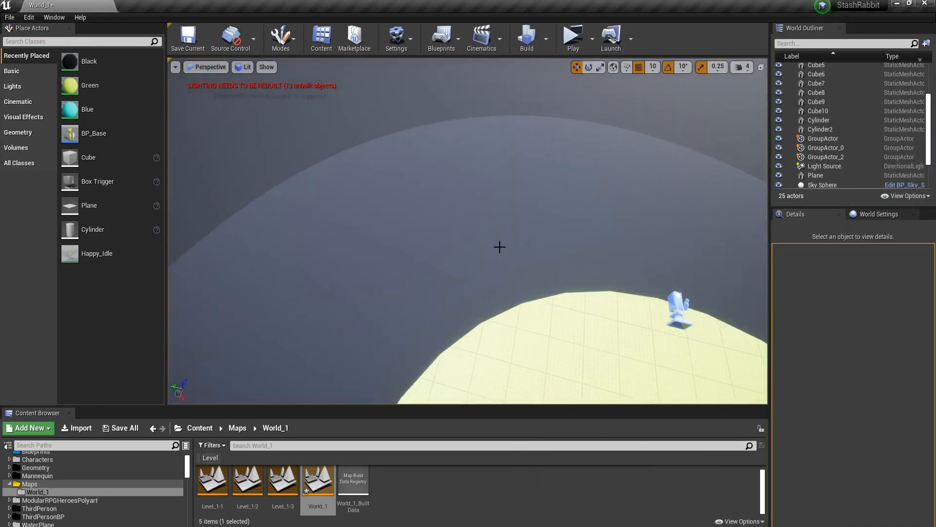
# - Play-test World_1 by walking the character through the doorway to check the delayed opening of Level_1-1, and stop the preview
pyautogui.moveTo(500, 246); pyautogui.dragTo(547, 293, button='right')
pyautogui.click(377, 240)
pyautogui.moveTo(399, 248); pyautogui.dragTo(429, 254, button='right')
pyautogui.moveTo(279, 235); pyautogui.dragTo(824, 269)
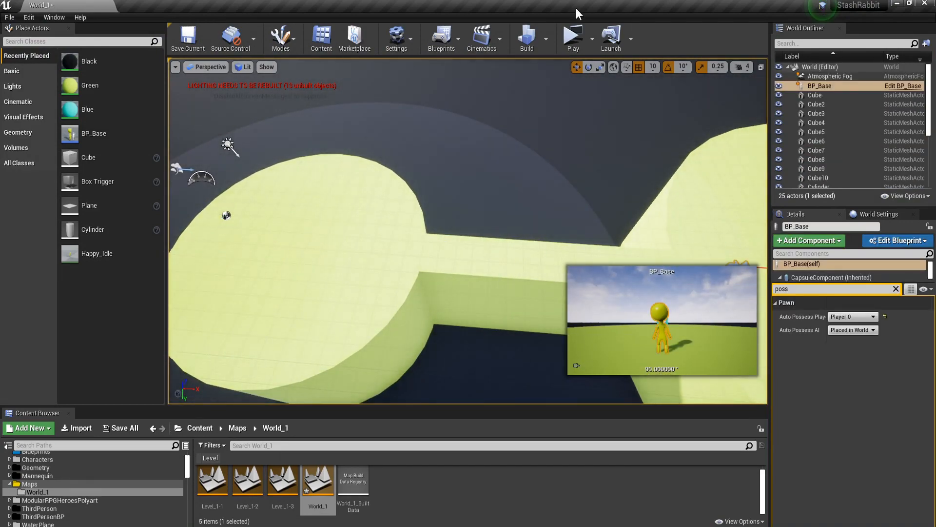
pyautogui.click(573, 40)
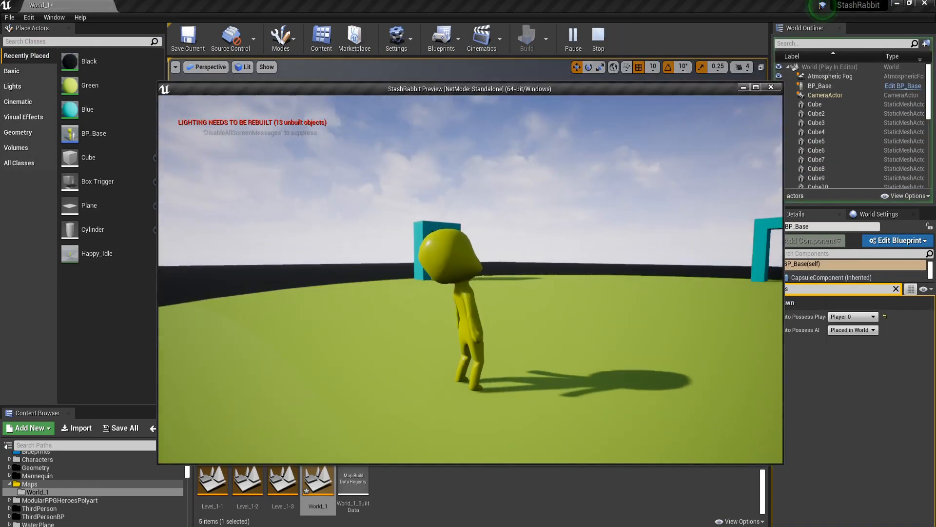
pyautogui.press('w')
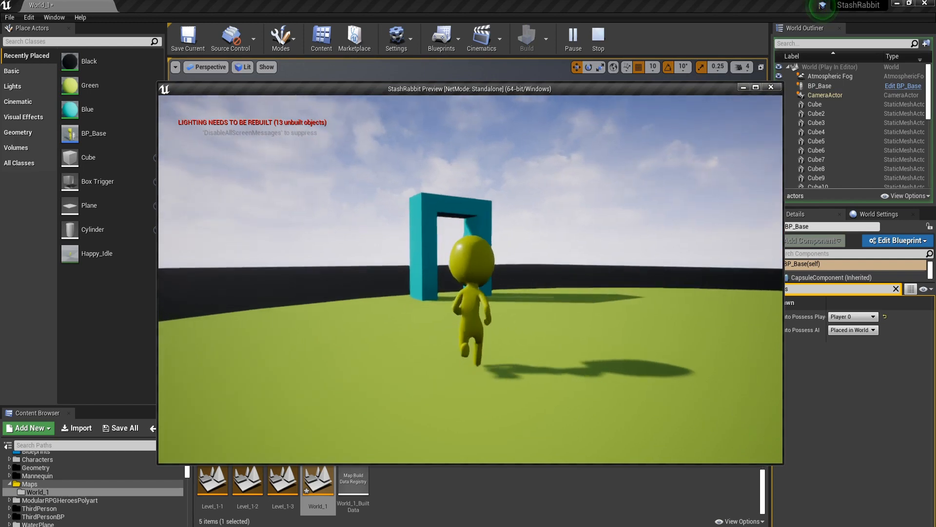
pyautogui.press('w')
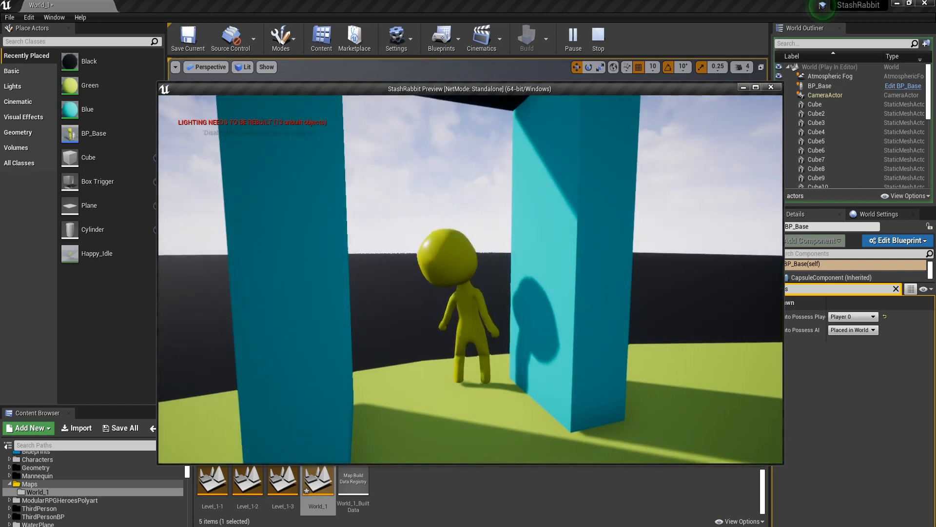
pyautogui.press('Escape')
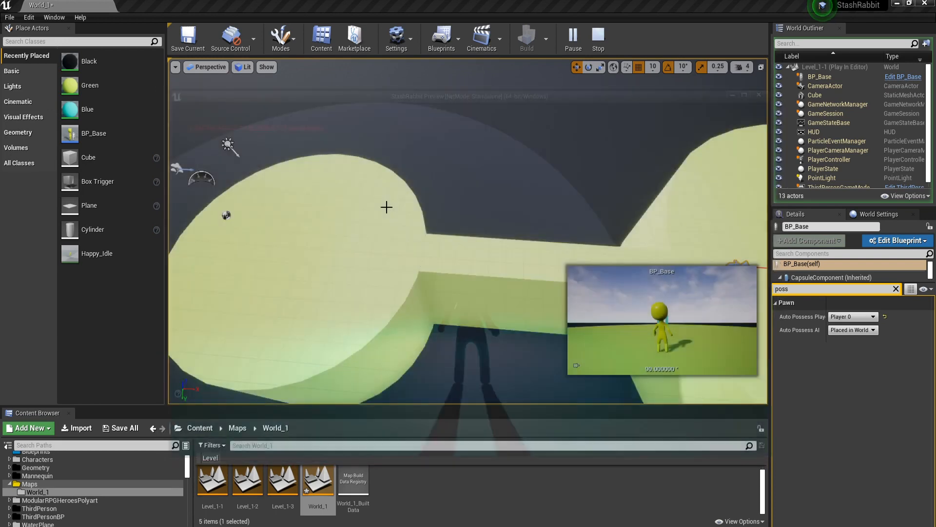
# - Reopen World_1's level blueprint, set the Delay node's Duration to 0.4 and compile
pyautogui.click(442, 39)
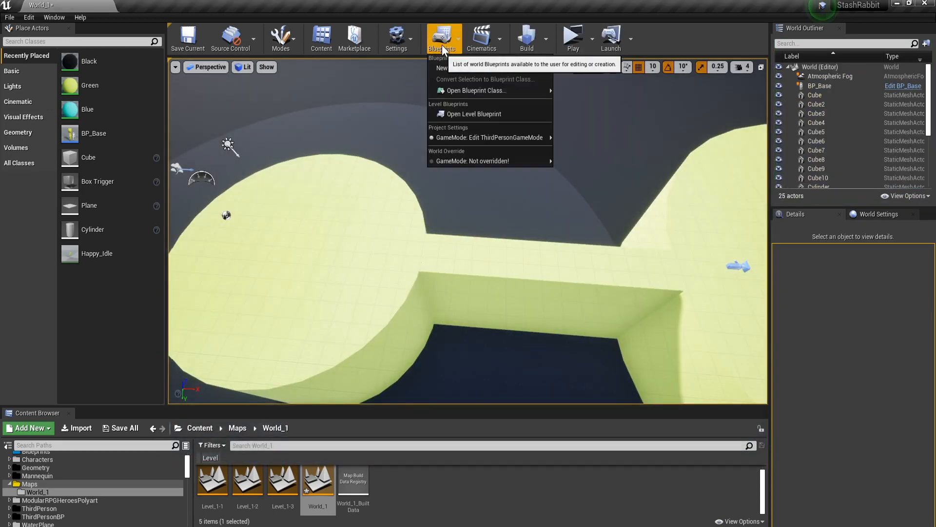
pyautogui.click(458, 111)
pyautogui.moveTo(433, 311); pyautogui.dragTo(306, 238, button='right')
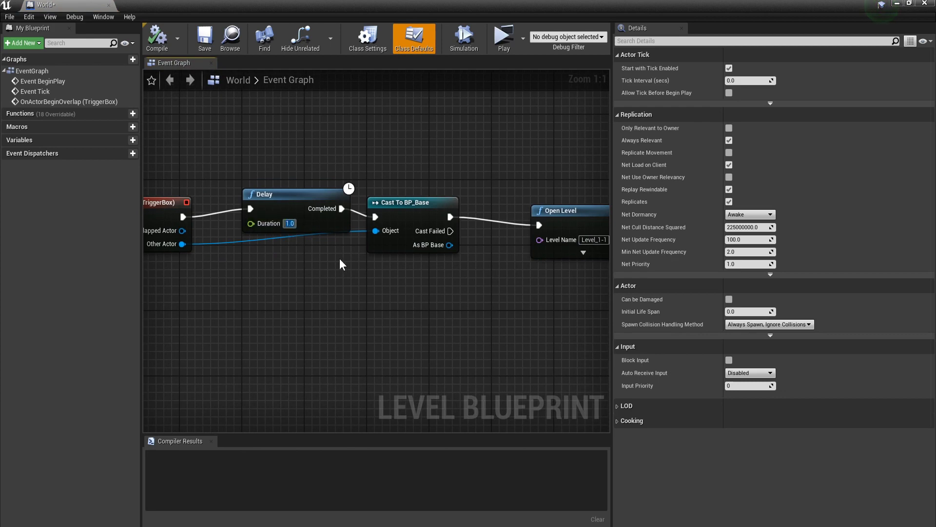
pyautogui.press('BackSpace')
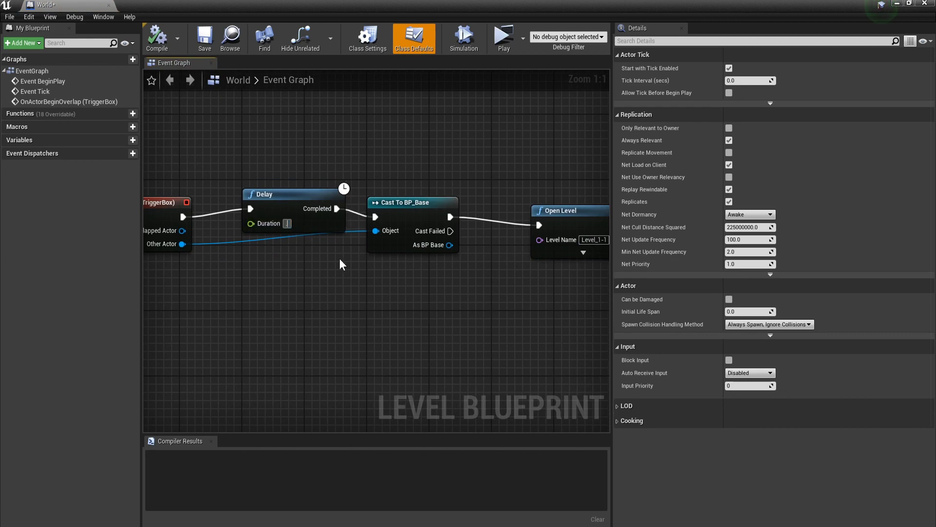
pyautogui.write('0.4')
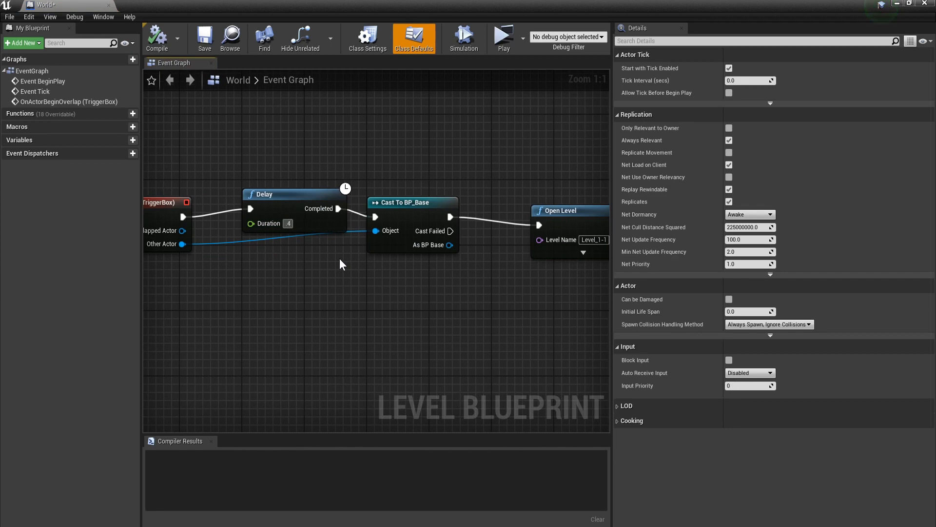
pyautogui.click(154, 41)
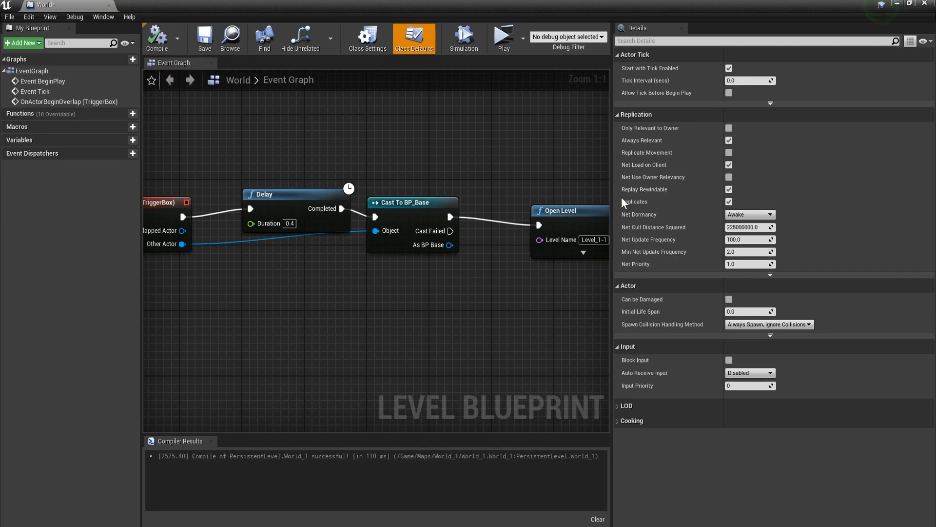
# - Try to collapse the Delay, Cast To BP_Base and Open Level nodes into one graph node, and undo it
pyautogui.scroll(-5, 441, 232)
pyautogui.moveTo(490, 257); pyautogui.dragTo(516, 274, button='right')
pyautogui.moveTo(535, 285); pyautogui.dragTo(407, 238)
pyautogui.scroll(3, 440, 229)
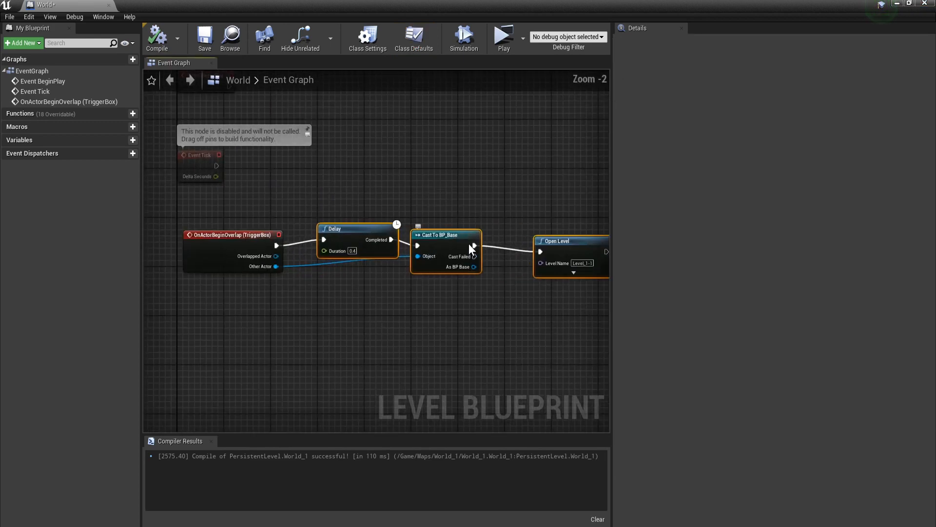
pyautogui.rightClick(577, 239)
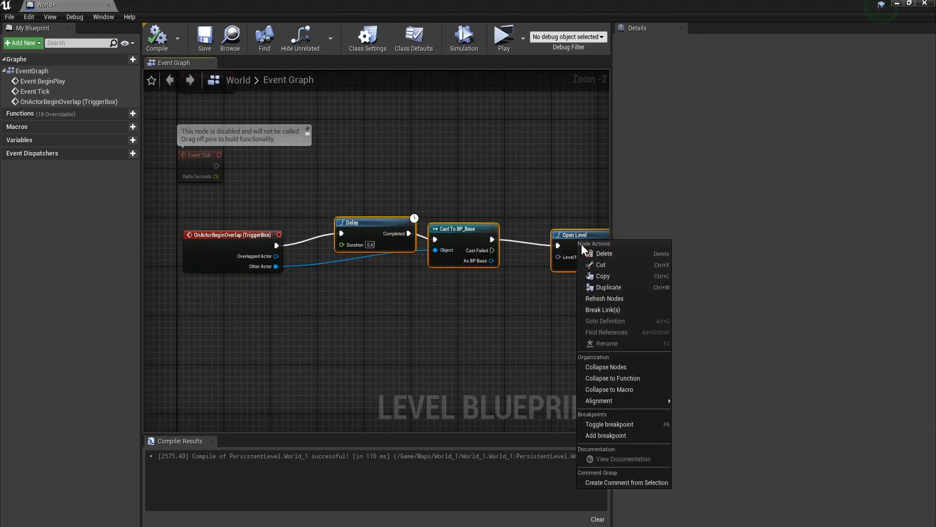
pyautogui.click(610, 369)
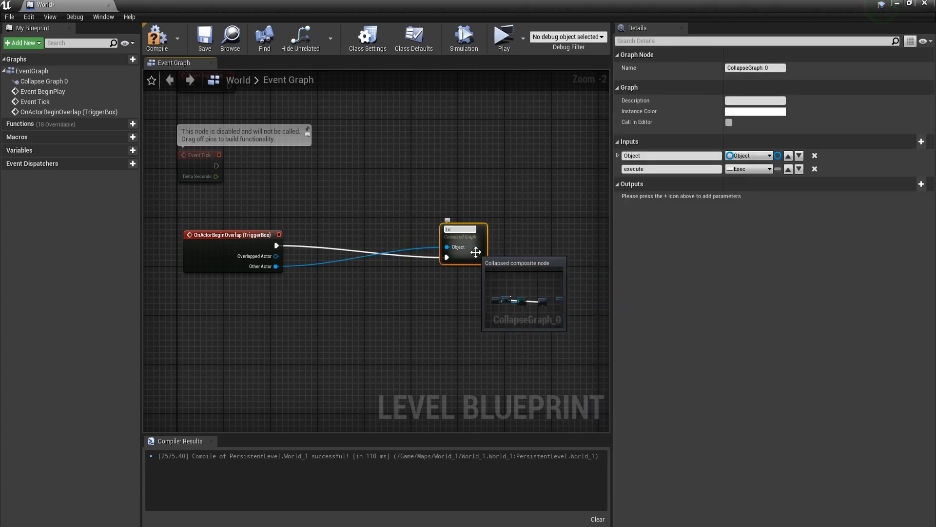
pyautogui.click(489, 300)
pyautogui.hotkey('ctrl', 'z')
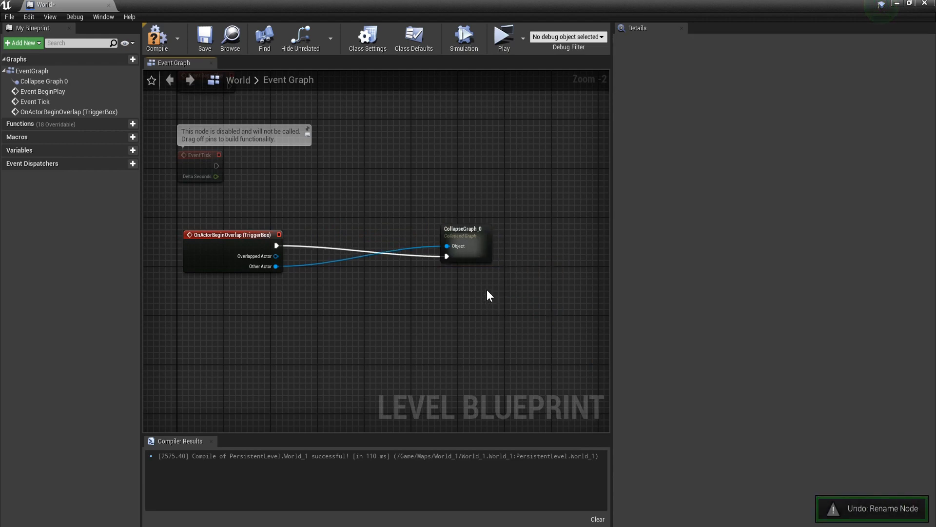
pyautogui.hotkey('ctrl', 'z')
# - Collapse the trigger box overlap event together with its Delay, Cast To BP_Base and Open Level nodes into a graph named Level 1 Gate
pyautogui.moveTo(587, 297); pyautogui.dragTo(240, 212)
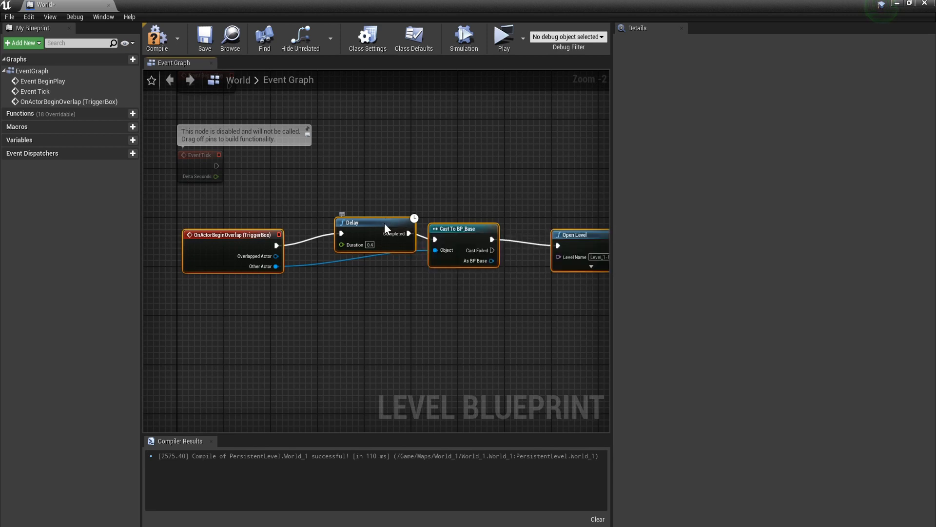
pyautogui.rightClick(384, 224)
pyautogui.click(429, 350)
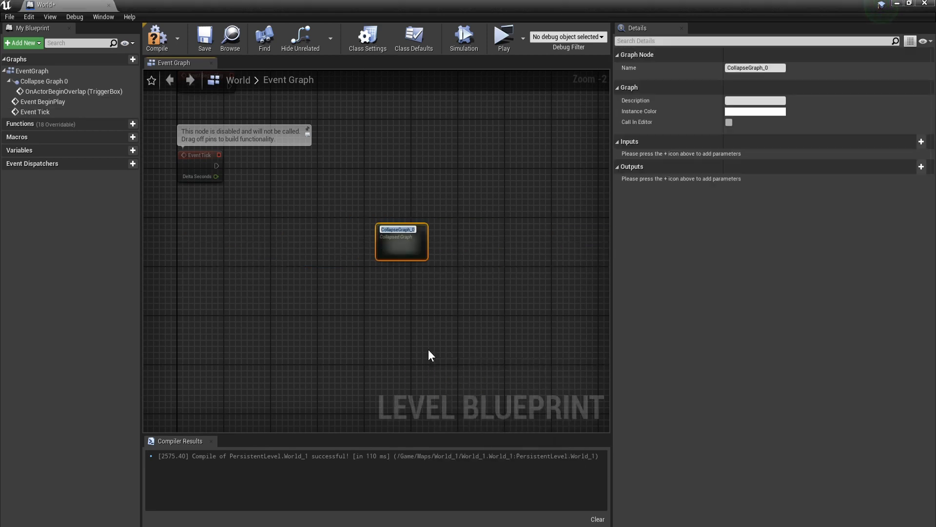
pyautogui.write('Leve')
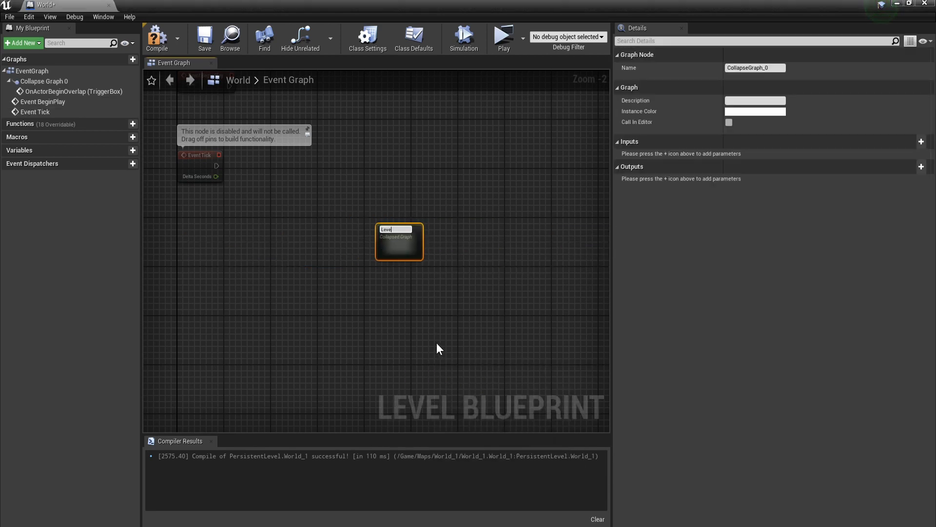
pyautogui.write('l 1')
pyautogui.write(' Gate')
pyautogui.press('Return')
# - Place the collapsed gate node just below Event Tick and rename it Level 1-1 Gate
pyautogui.moveTo(393, 243); pyautogui.dragTo(217, 222)
pyautogui.click(744, 68)
pyautogui.write('1-')
pyautogui.click(454, 195)
pyautogui.click(206, 243)
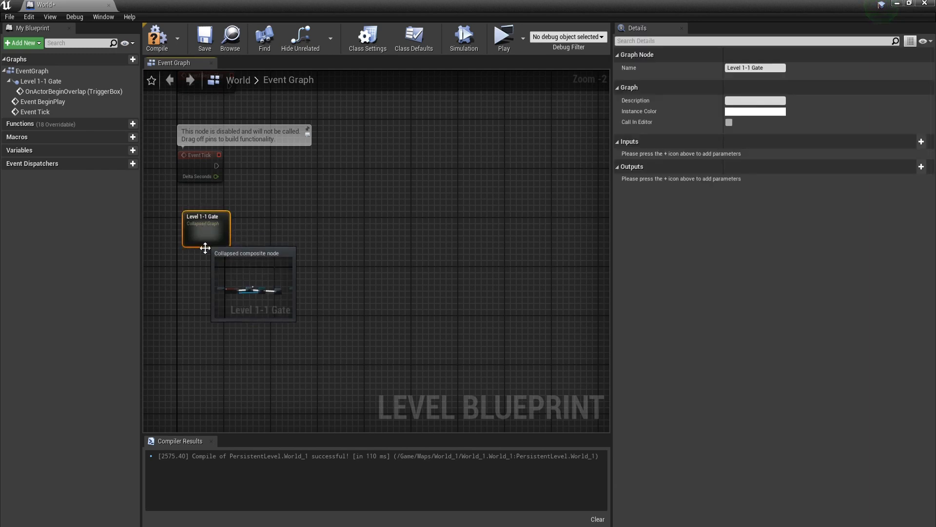
# - Copy the Level 1-1 Gate node and paste two copies in a column beneath it
pyautogui.moveTo(206, 244); pyautogui.dragTo(368, 265, button='right')
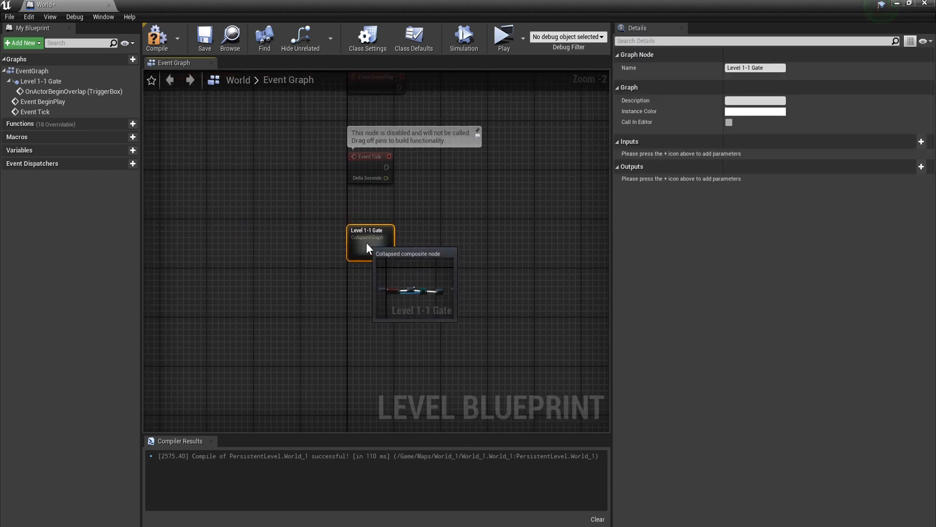
pyautogui.moveTo(355, 285); pyautogui.dragTo(378, 227, button='right')
pyautogui.click(387, 231)
pyautogui.click(380, 182)
pyautogui.hotkey('ctrl', 'c')
pyautogui.click(375, 223)
pyautogui.hotkey('ctrl', 'v')
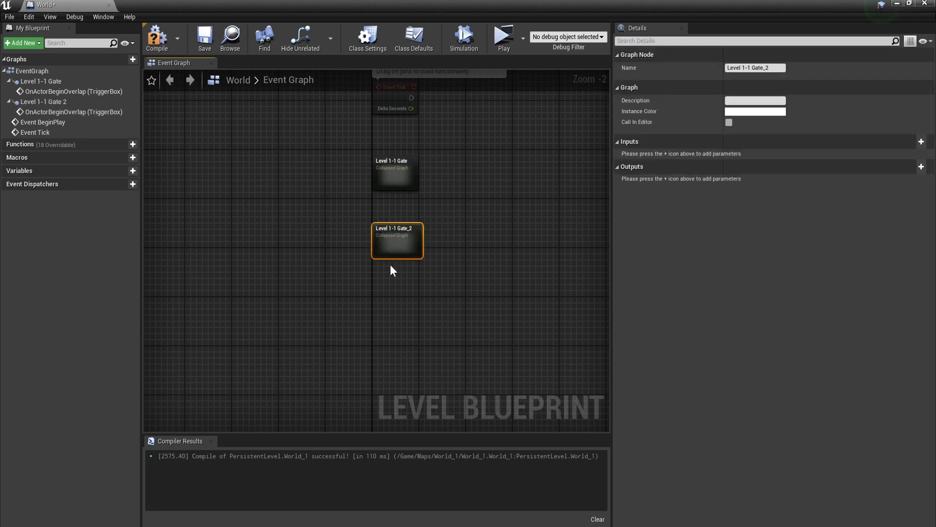
pyautogui.hotkey('ctrl', 'v')
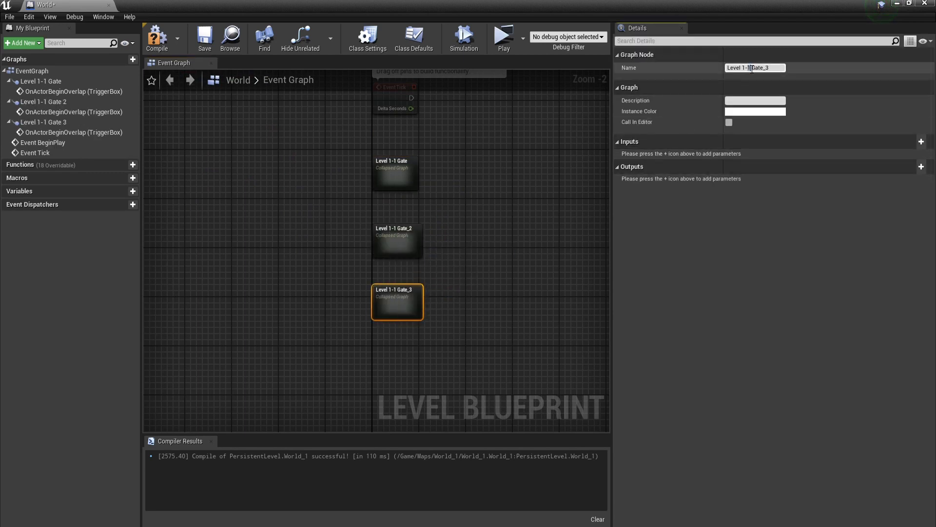
# - Rename the lowest gate copy Level 1-3 Gate and the middle copy Level 1-2 Gate
pyautogui.write('3')
pyautogui.press('BackSpace')
pyautogui.press('BackSpace')
pyautogui.click(443, 263)
pyautogui.click(404, 237)
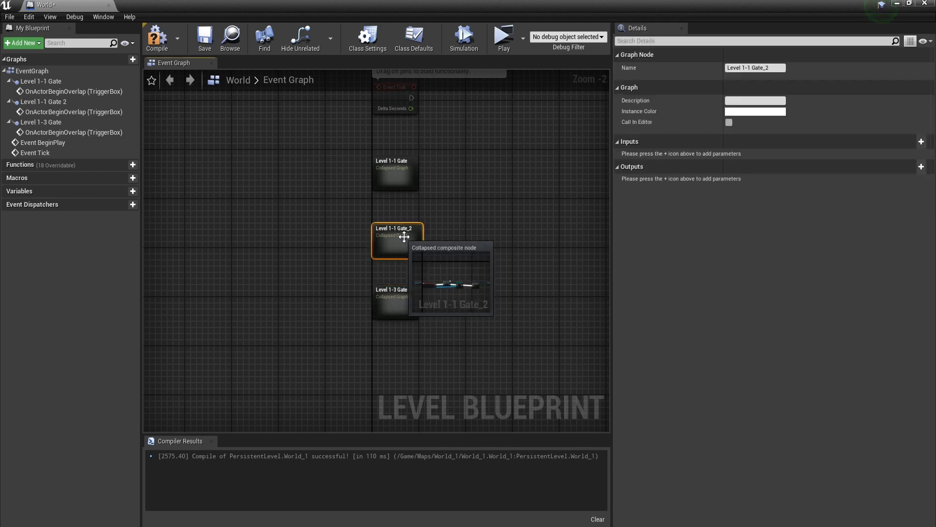
pyautogui.doubleClick(750, 67)
pyautogui.write('2')
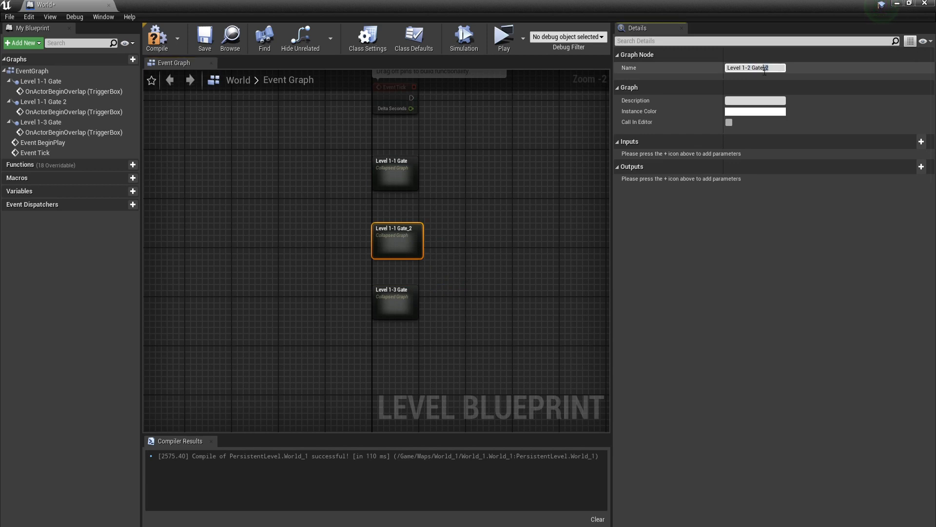
pyautogui.press('BackSpace')
pyautogui.press('BackSpace')
pyautogui.click(490, 252)
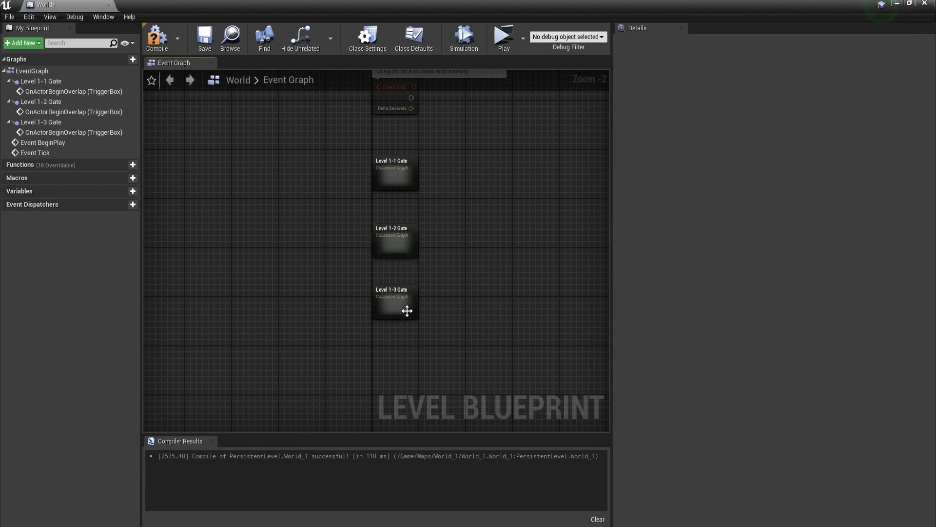
# - Open the Level 1-2 Gate graph, shrink the blueprint window off the viewport and select TriggerBox2 in the second doorway
pyautogui.doubleClick(394, 236)
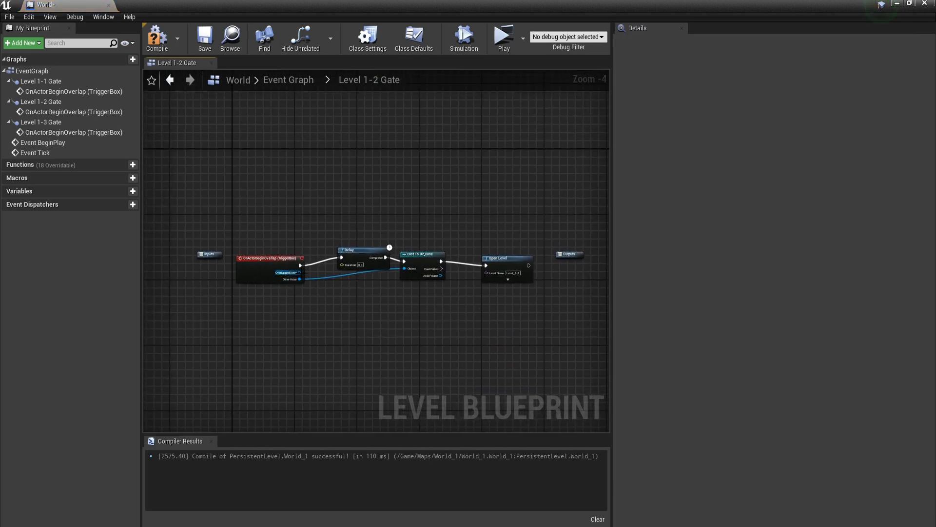
pyautogui.click(267, 271)
pyautogui.scroll(3, 318, 274)
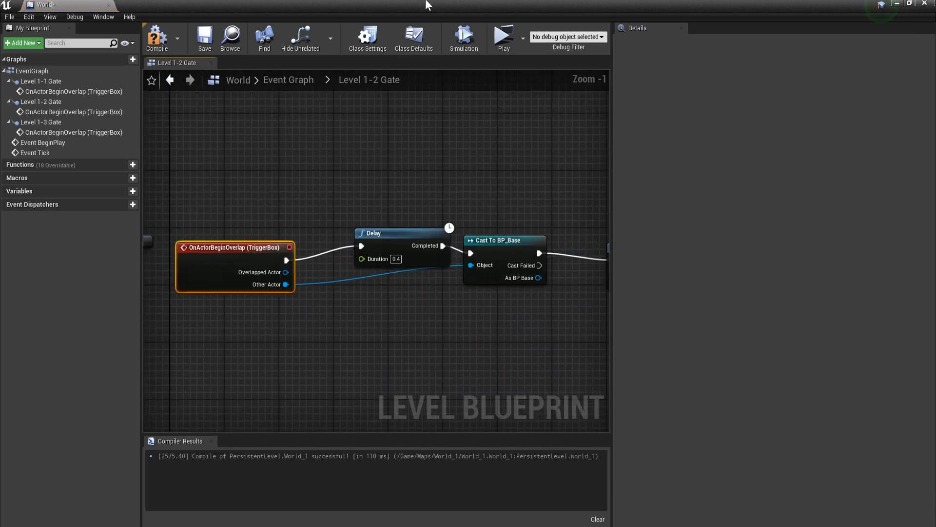
pyautogui.moveTo(427, 3); pyautogui.dragTo(614, 102)
pyautogui.moveTo(612, 329); pyautogui.dragTo(717, 310, button='right')
pyautogui.scroll(4, 488, 334)
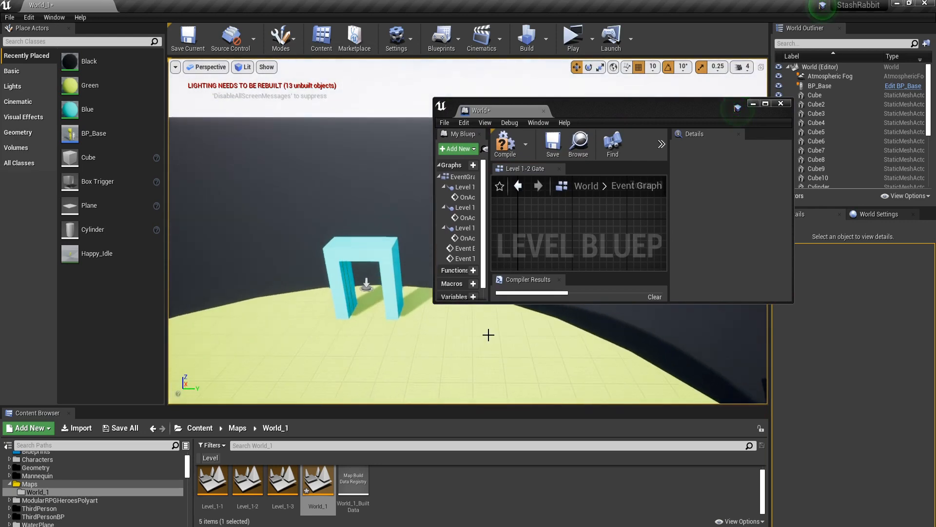
pyautogui.click(365, 289)
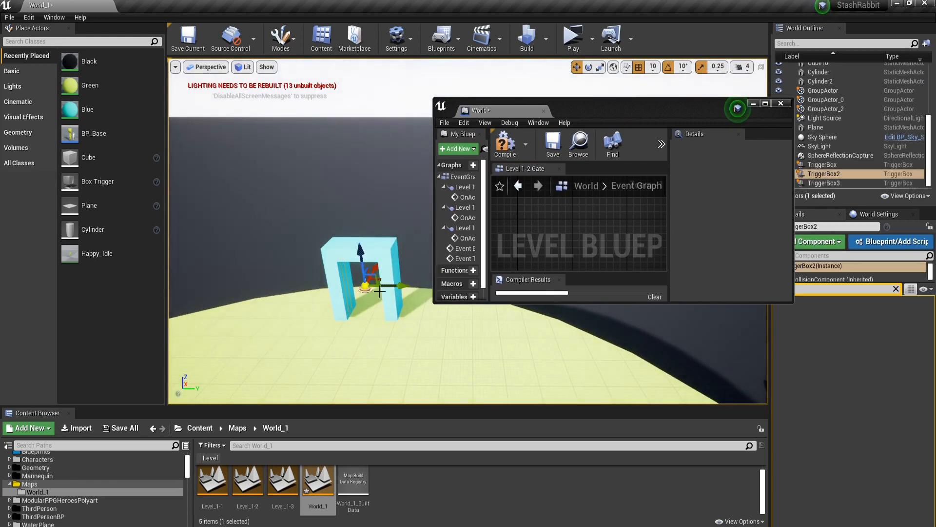
# - Add an On Actor Begin Overlap event for TriggerBox2 to the Level 1-2 Gate graph in the maximized blueprint window
pyautogui.doubleClick(638, 104)
pyautogui.rightClick(309, 308)
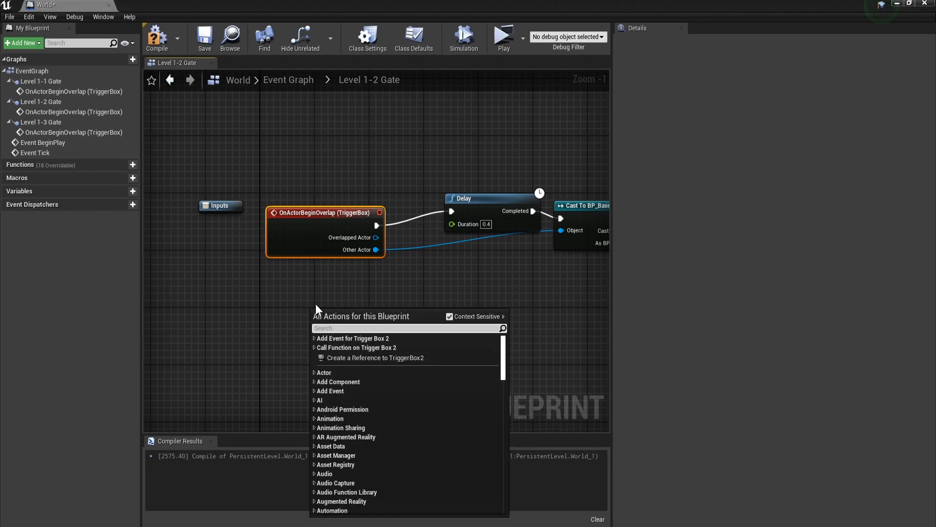
pyautogui.click(315, 338)
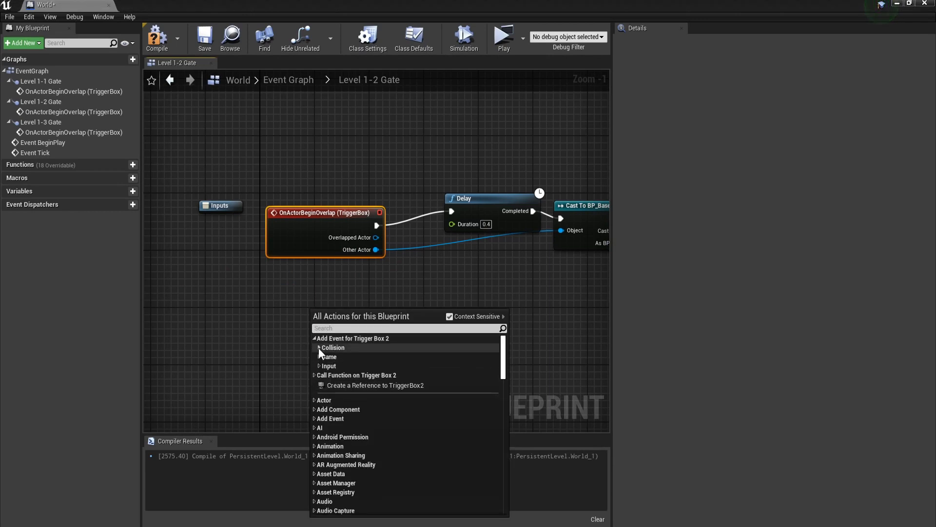
pyautogui.click(319, 347)
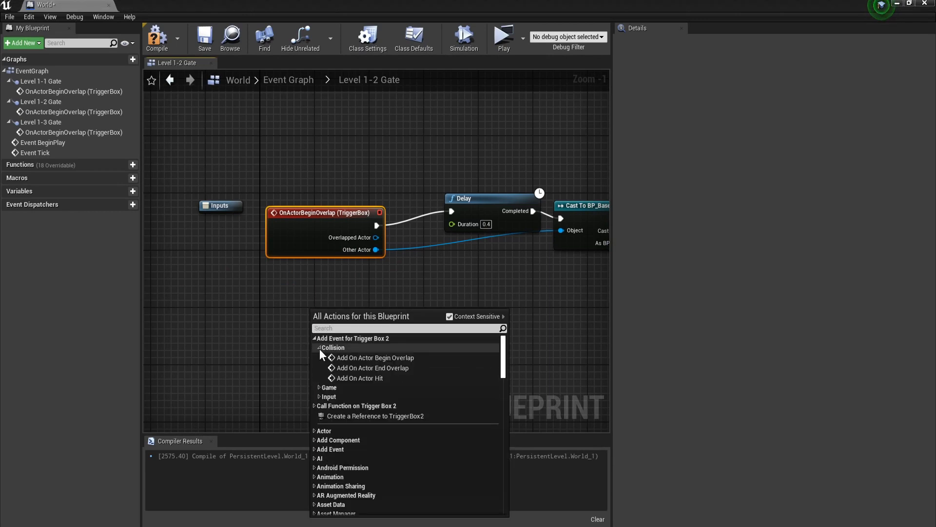
pyautogui.click(360, 358)
# - Replace the old TriggerBox event with the TriggerBox2 event, wiring its execution to Delay and Other Actor to the cast's Object input
pyautogui.click(329, 235)
pyautogui.press('Delete')
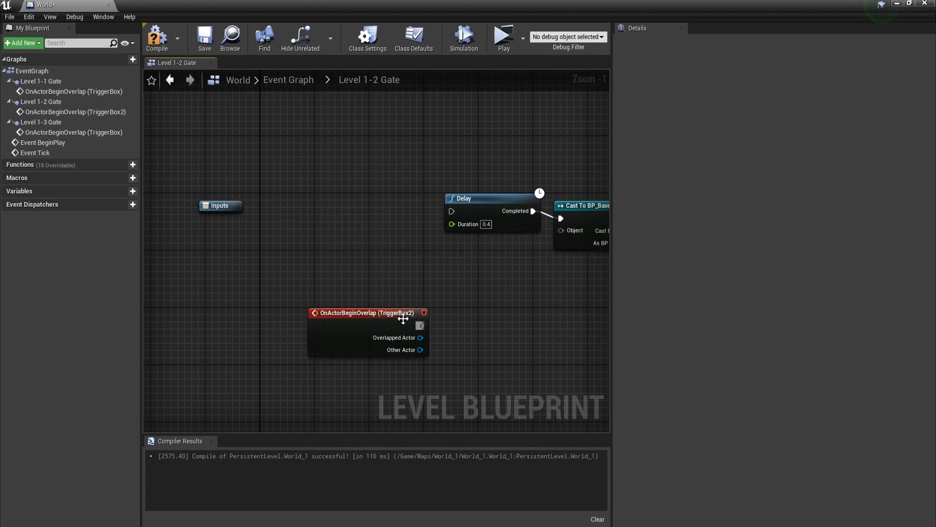
pyautogui.moveTo(411, 321); pyautogui.dragTo(361, 226)
pyautogui.moveTo(477, 219); pyautogui.dragTo(453, 211)
pyautogui.moveTo(561, 230); pyautogui.dragTo(401, 266)
# - Compile the level blueprint and switch from the Level 1-2 Gate graph to the Level 1-3 Gate graph
pyautogui.click(157, 37)
pyautogui.click(177, 80)
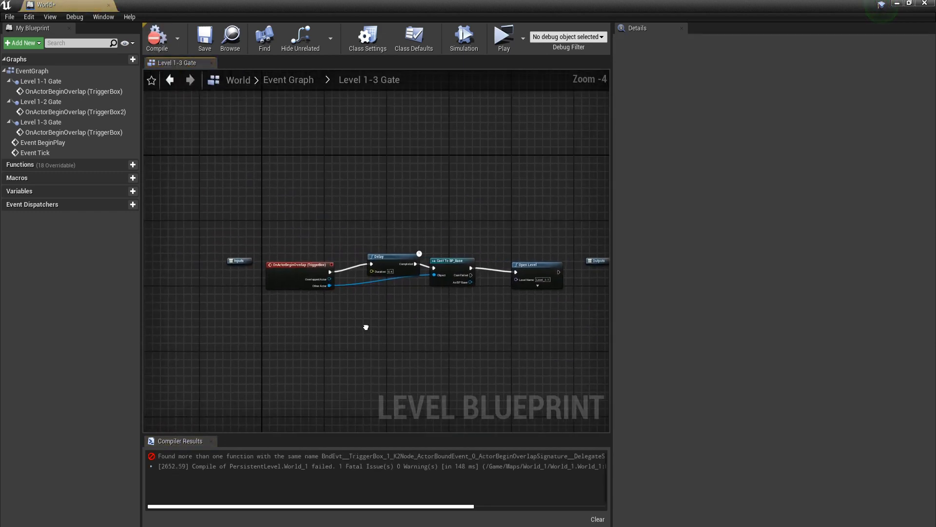
# - Delete the old TriggerBox event from the Level 1-3 Gate graph, shrink the blueprint window and select TriggerBox3 in the third doorway
pyautogui.scroll(5, 366, 317)
pyautogui.moveTo(309, 238); pyautogui.dragTo(310, 237)
pyautogui.press('Delete')
pyautogui.moveTo(419, 4); pyautogui.dragTo(323, 123)
pyautogui.moveTo(580, 278); pyautogui.dragTo(544, 290, button='right')
pyautogui.click(526, 235)
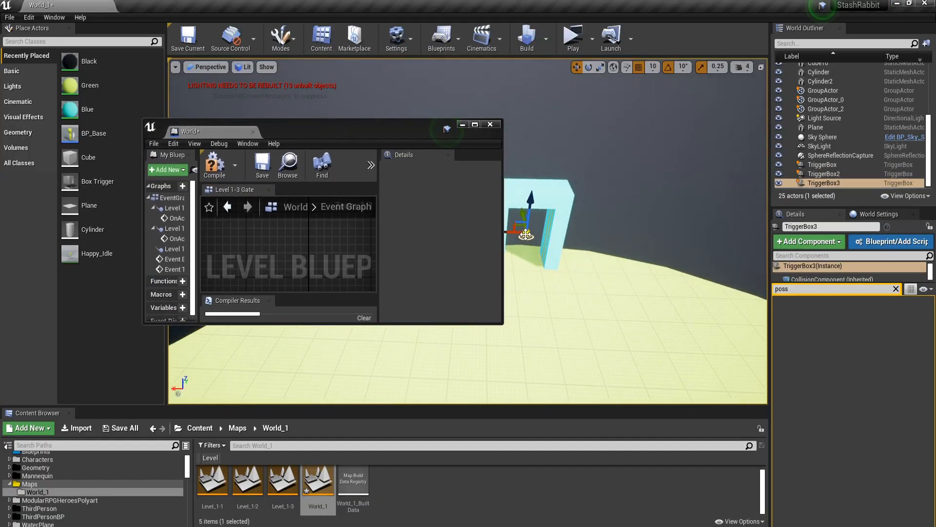
# - Add an On Actor Begin Overlap event for TriggerBox3, wiring its execution to Delay and Other Actor to the cast's Object input
pyautogui.doubleClick(298, 135)
pyautogui.rightClick(274, 337)
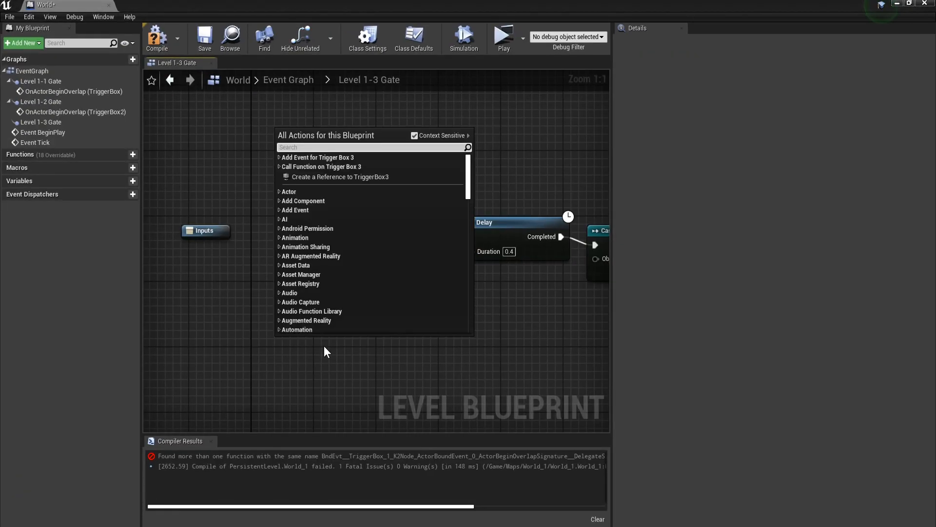
pyautogui.click(281, 157)
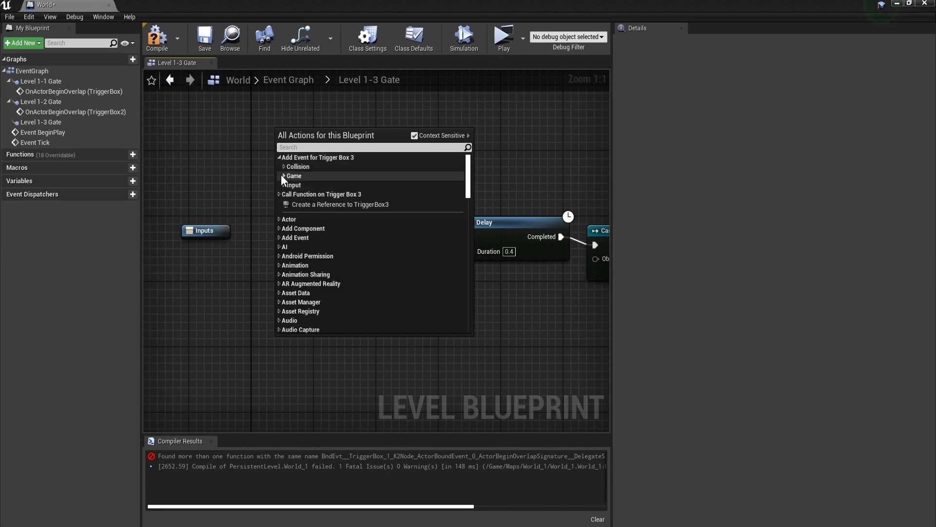
pyautogui.click(286, 168)
pyautogui.click(284, 166)
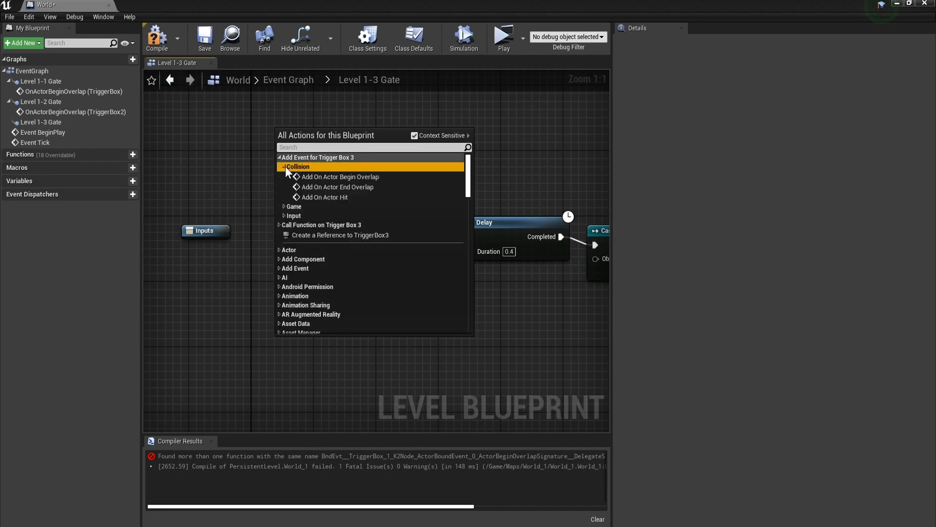
pyautogui.click(343, 177)
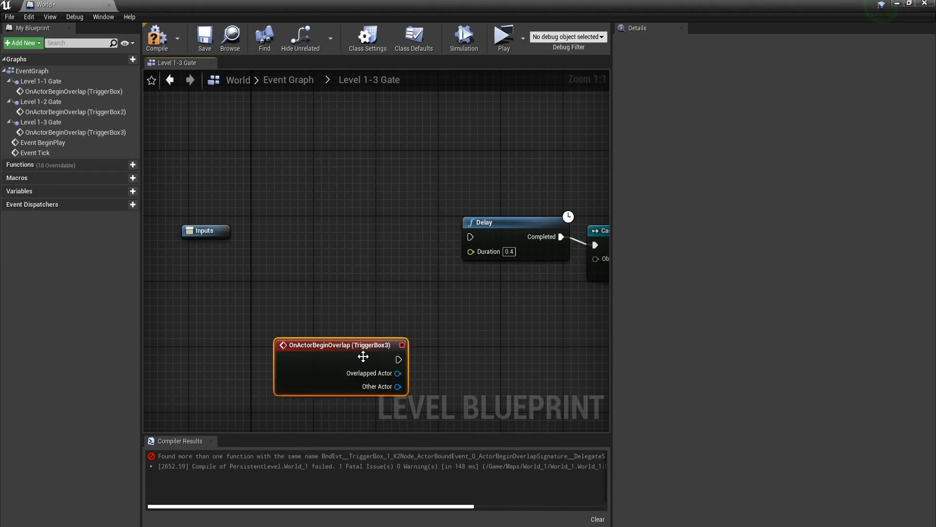
pyautogui.moveTo(363, 356); pyautogui.dragTo(386, 250)
pyautogui.moveTo(421, 280); pyautogui.dragTo(435, 259)
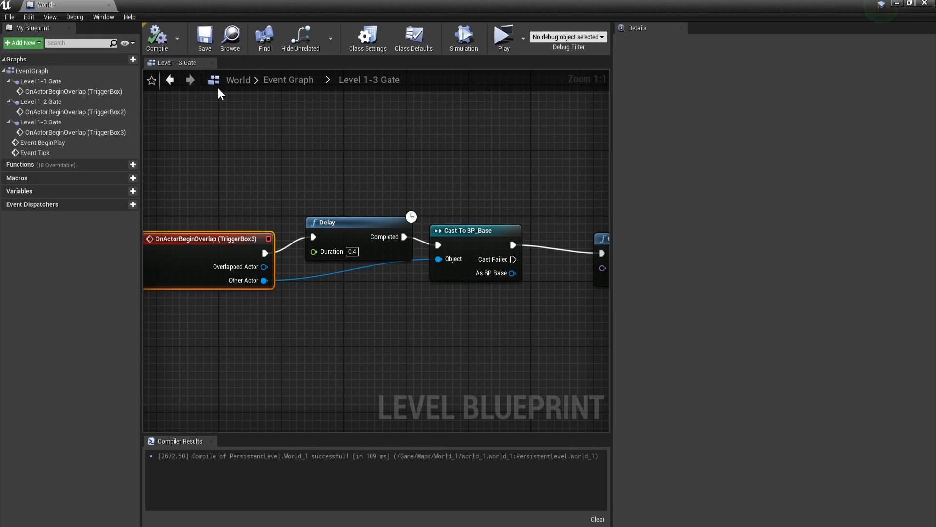
# - Return to the Event Graph and arrange the three level gate nodes side by side in one row
pyautogui.click(170, 80)
pyautogui.moveTo(431, 370); pyautogui.dragTo(359, 157)
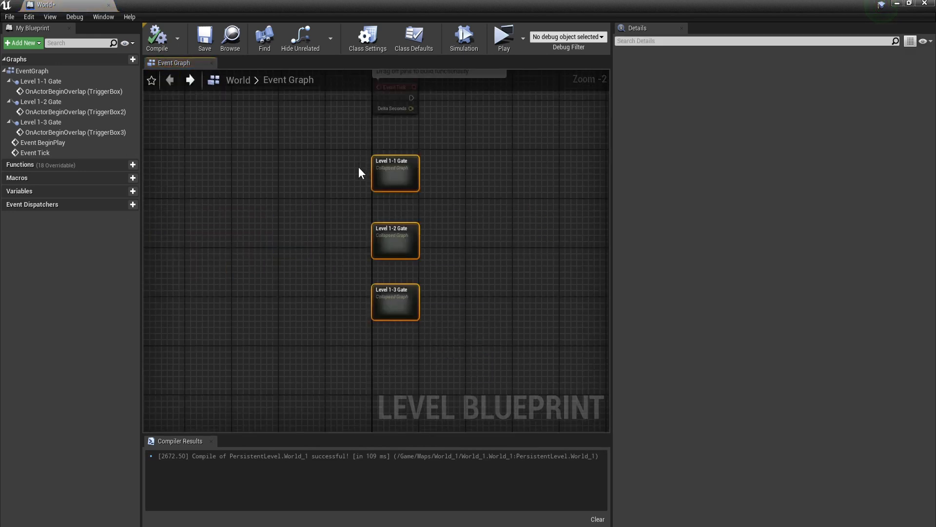
pyautogui.moveTo(516, 223); pyautogui.dragTo(493, 177)
pyautogui.click(440, 239)
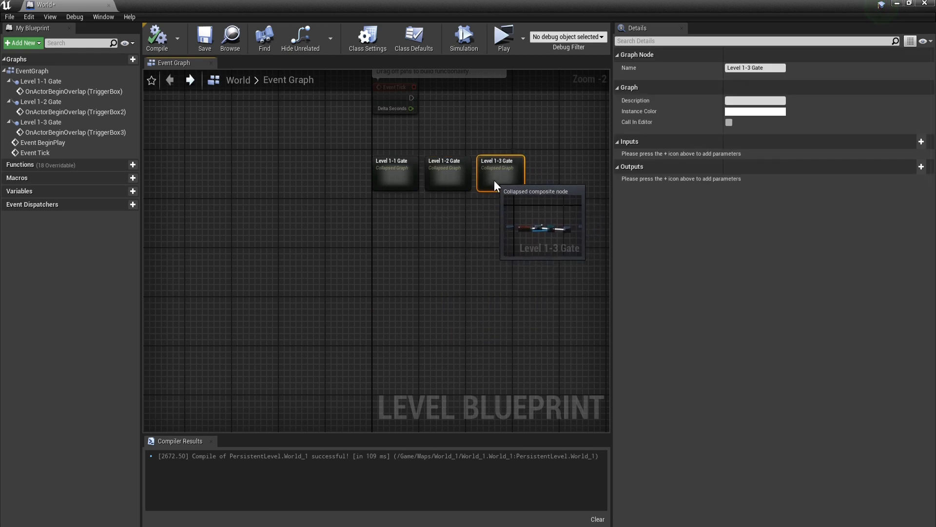
# - Enclose the three gate nodes in a comment box titled "Level Gates"
pyautogui.moveTo(566, 221); pyautogui.dragTo(364, 146)
pyautogui.write('c')
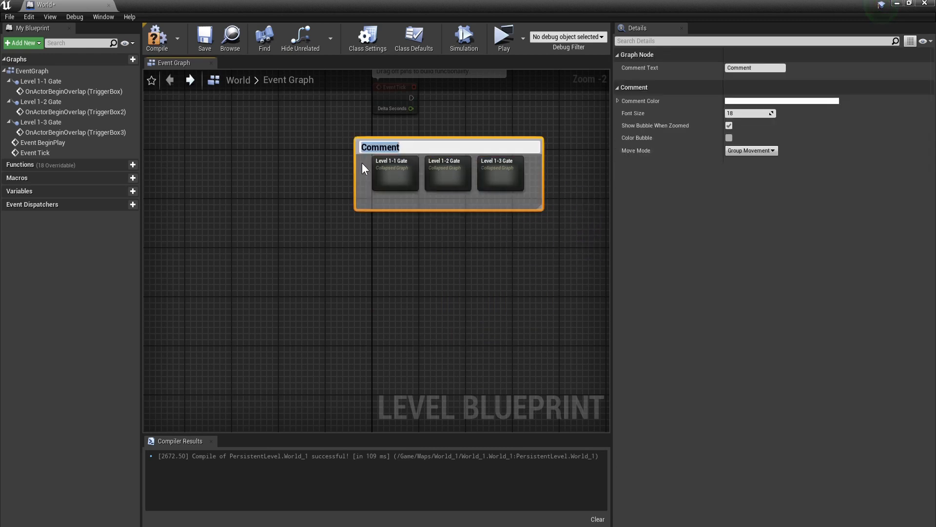
pyautogui.write('Level Gates')
pyautogui.press('Return')
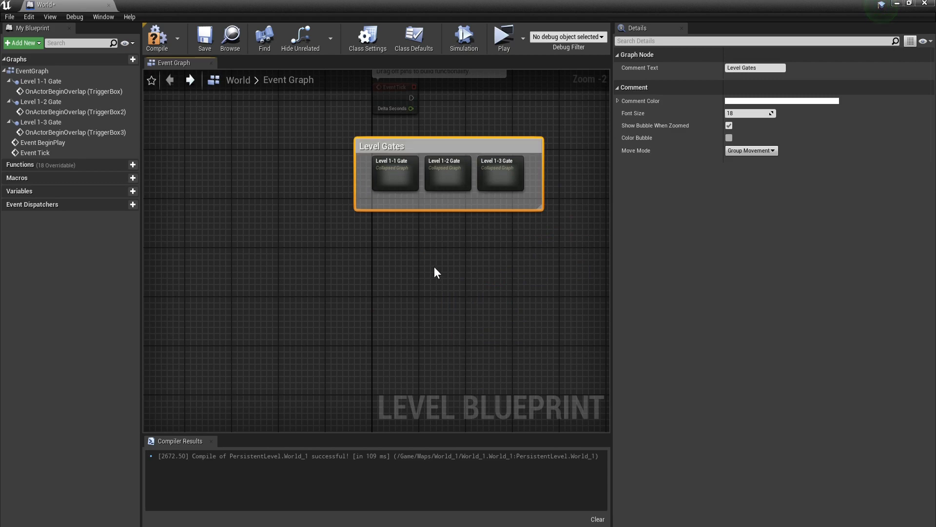
pyautogui.click(434, 266)
# - Playtest the hub map by walking the character through a doorway, and end the session once the next level loads
pyautogui.click(506, 35)
pyautogui.press('w')
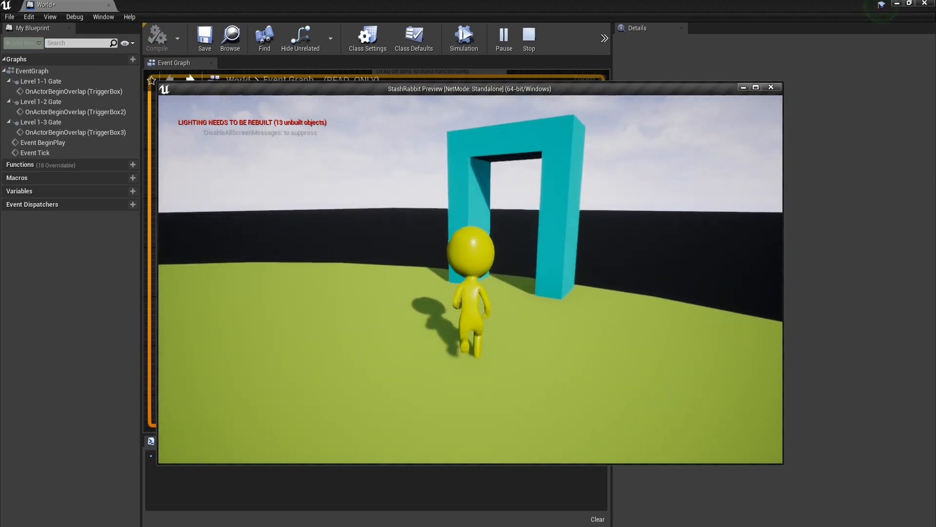
pyautogui.press('w')
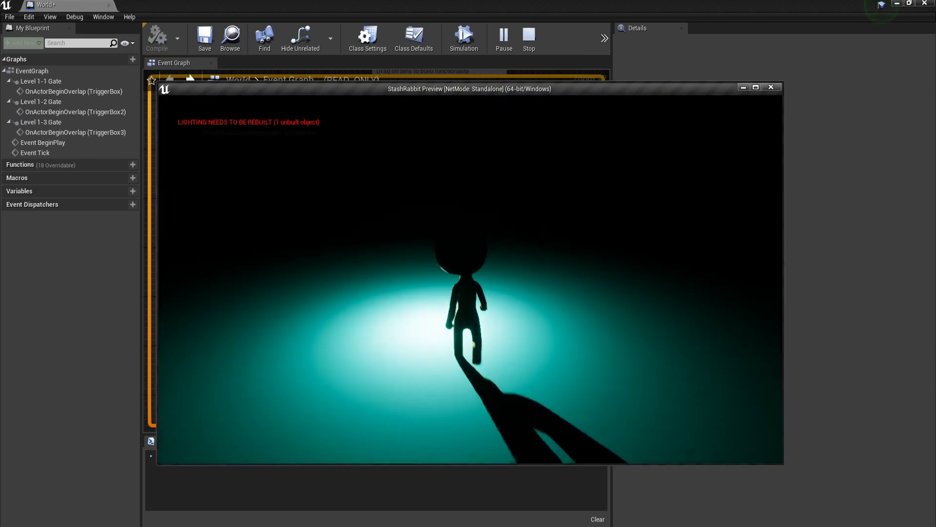
pyautogui.press('Escape')
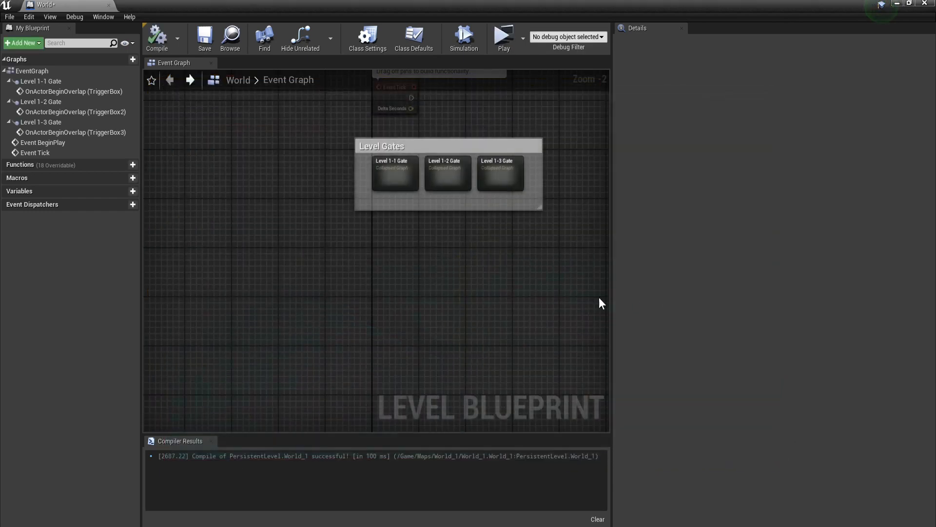
# - Open the Level 1-2 Gate graph and change its Open Level node's level name to the gate's matching level
pyautogui.moveTo(454, 177); pyautogui.dragTo(446, 257, button='right')
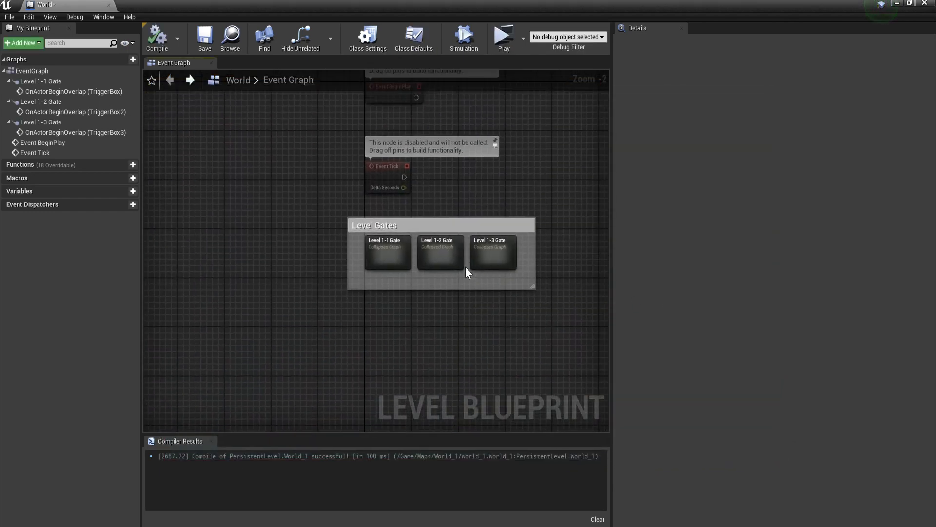
pyautogui.scroll(2, 464, 267)
pyautogui.doubleClick(439, 252)
pyautogui.scroll(3, 489, 253)
pyautogui.scroll(1, 534, 288)
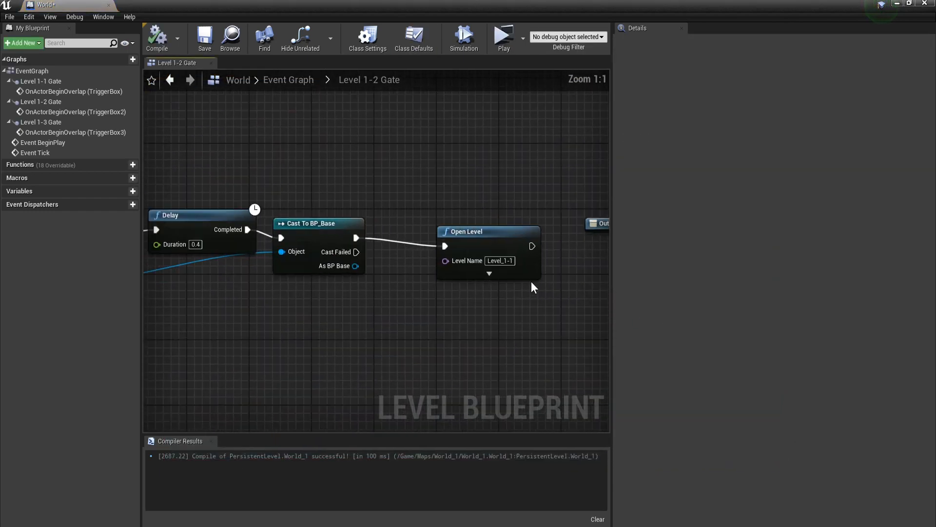
pyautogui.click(507, 260)
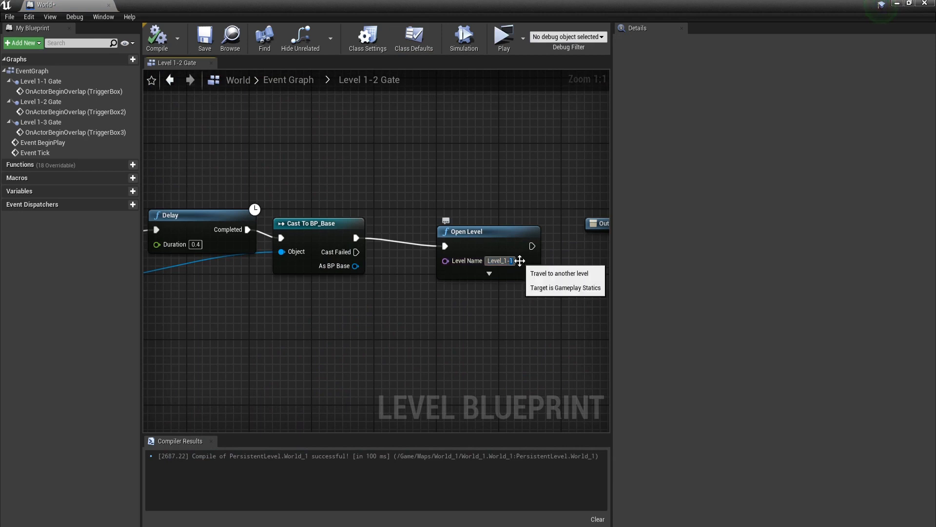
# - Set the Open Level node in the Level 1-3 Gate graph to Level_1-3 and compile the level blueprint
pyautogui.click(170, 80)
pyautogui.doubleClick(502, 248)
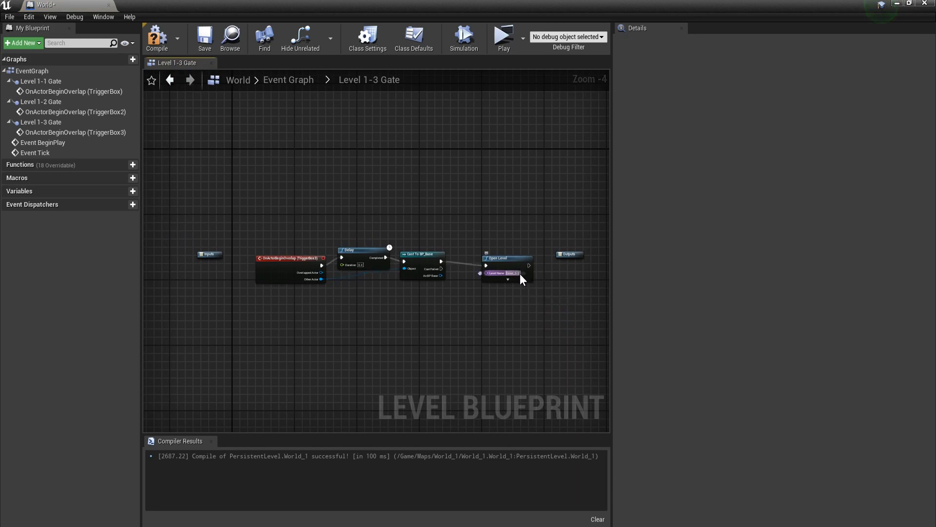
pyautogui.scroll(5, 515, 281)
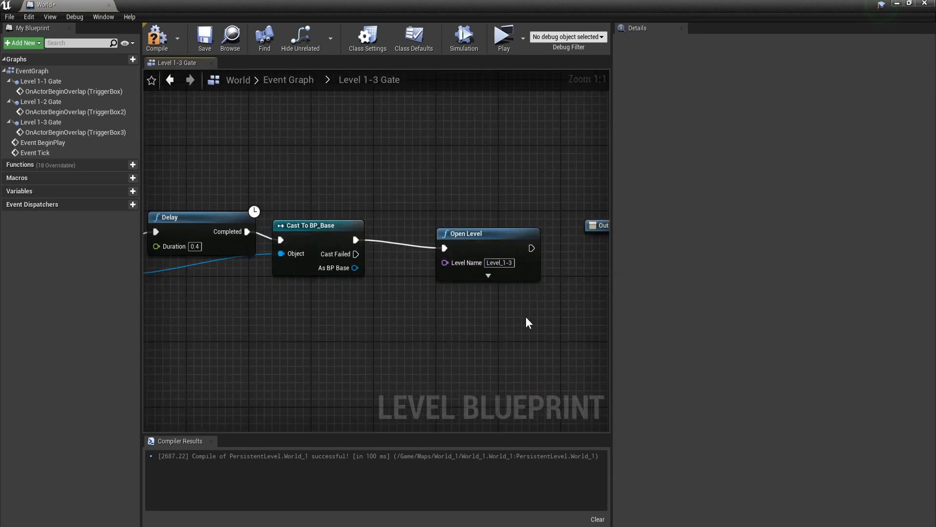
pyautogui.click(156, 38)
pyautogui.scroll(-5, 455, 277)
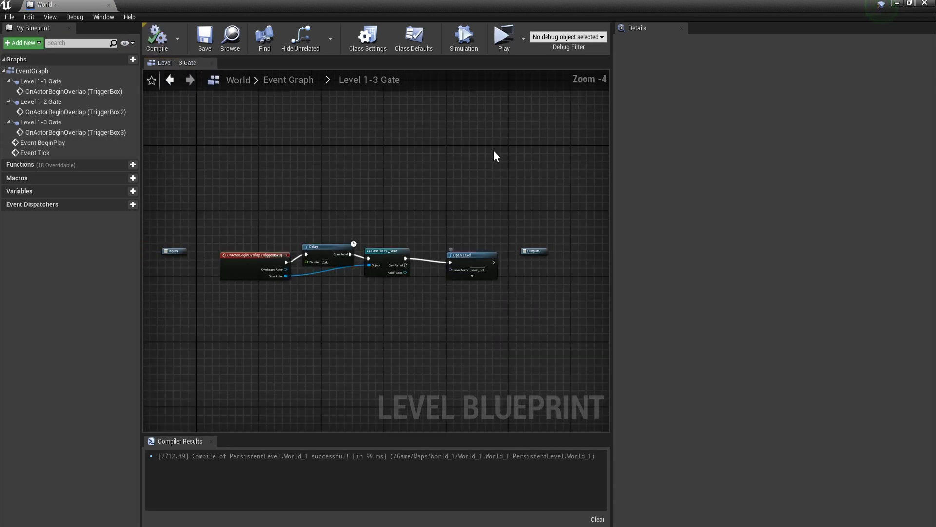
# - Playtest the recompiled map by walking through the previously tested doorway, and end the session after the level loads
pyautogui.click(502, 36)
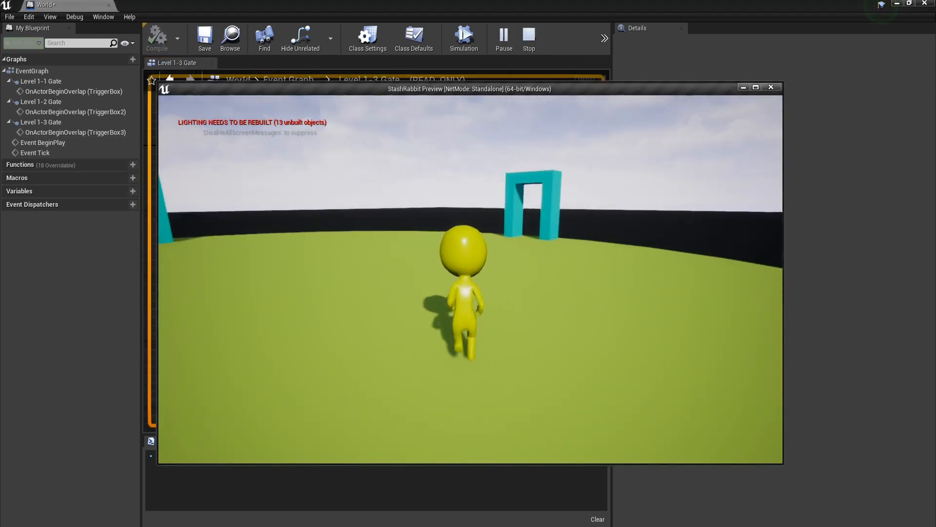
pyautogui.press('w')
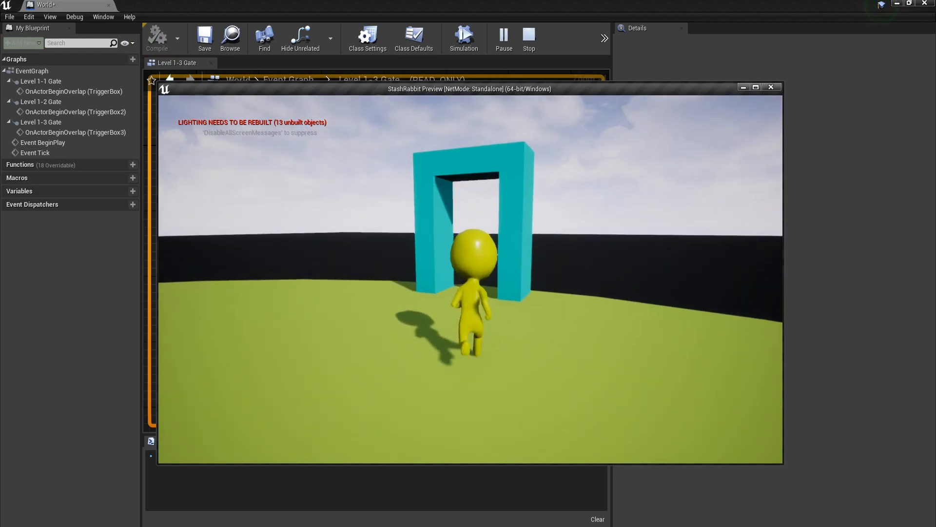
pyautogui.press('w')
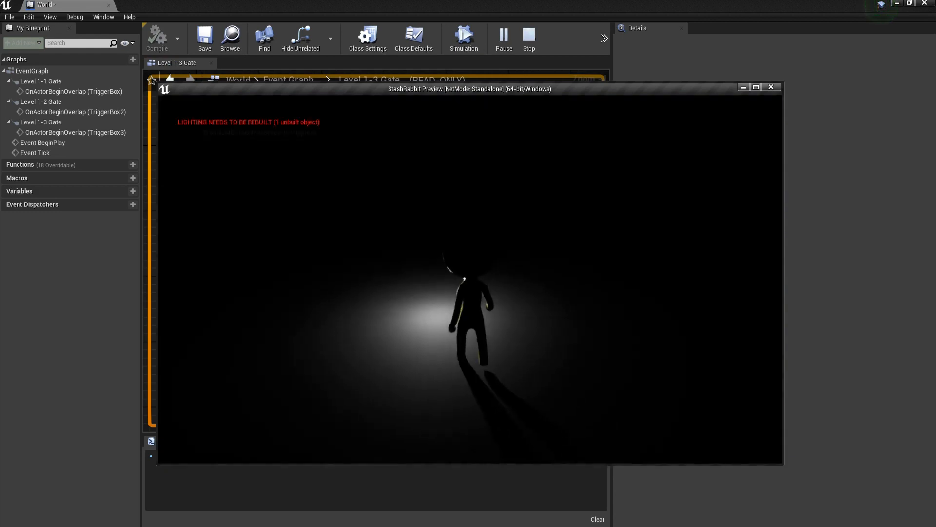
pyautogui.press('Escape')
# - Run another playtest, walking the character through a second doorway, and stop it after the level loads
pyautogui.click(502, 39)
pyautogui.press('w')
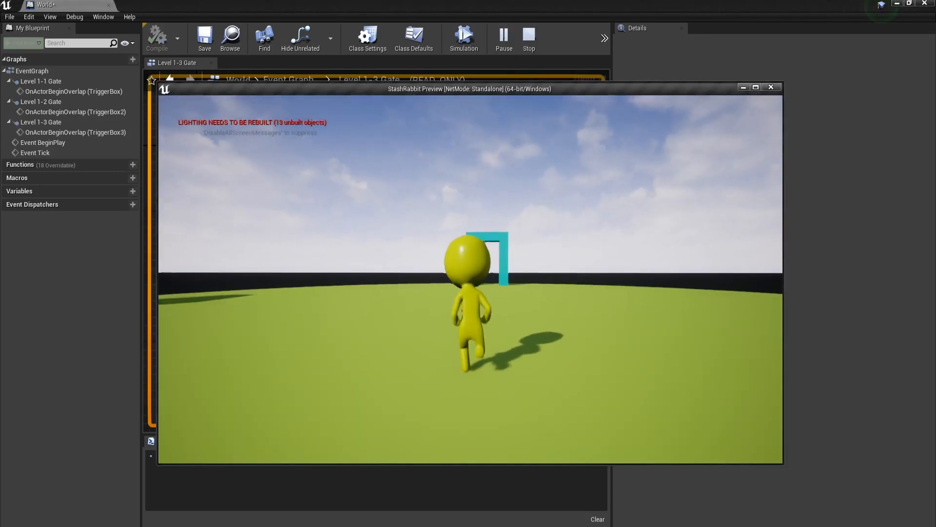
pyautogui.press('w')
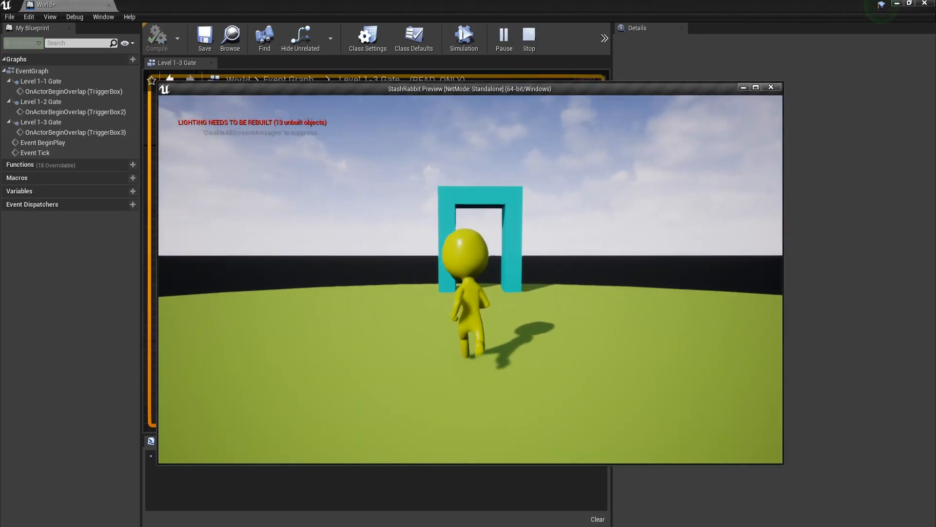
pyautogui.press('w')
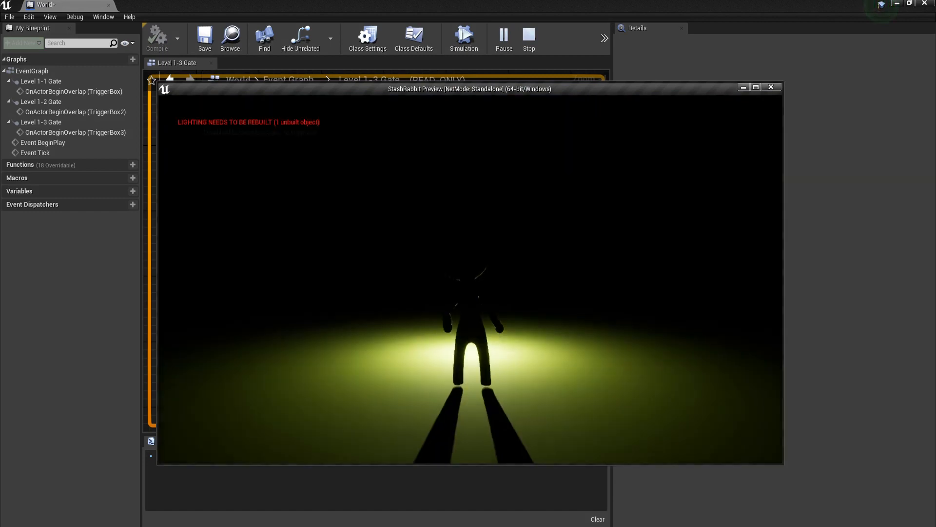
pyautogui.press('Escape')
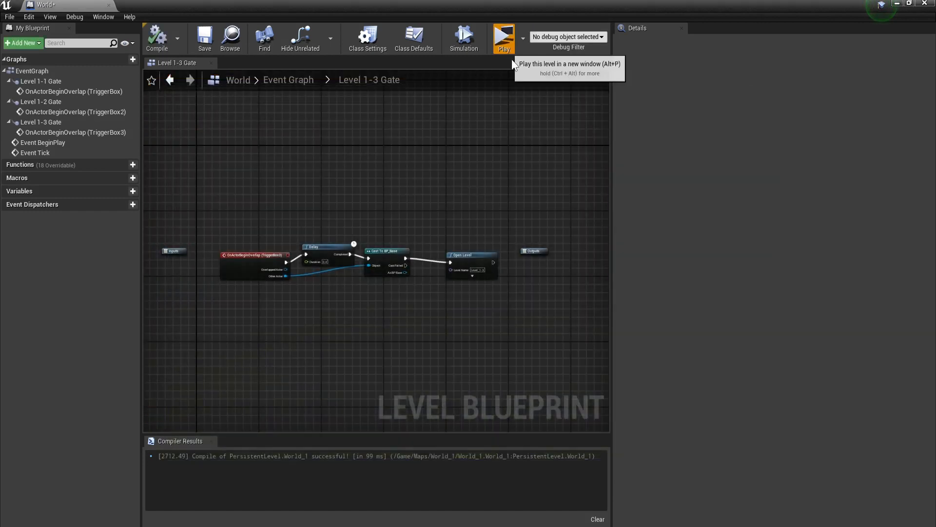
# - Playtest the remaining doorway by walking the character through it, and stop the session after the level loads
pyautogui.click(504, 35)
pyautogui.press('w')
pyautogui.press('w')
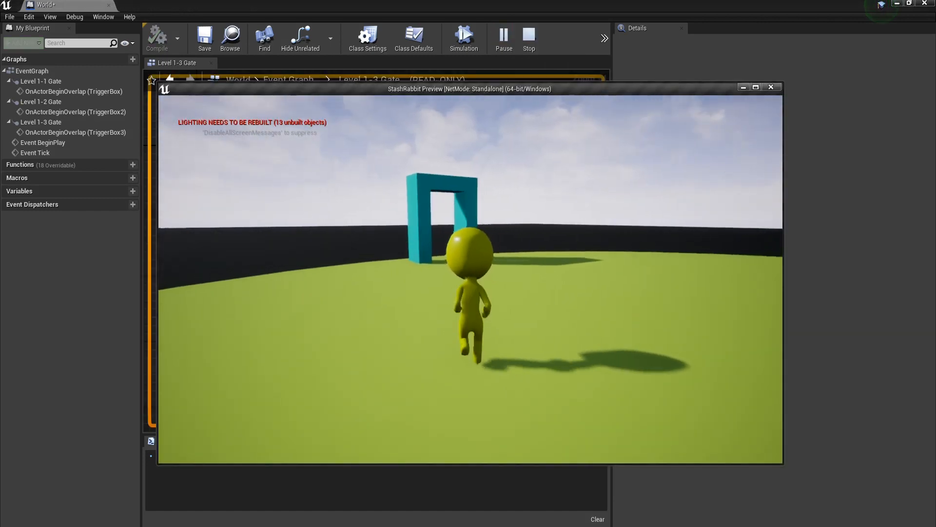
pyautogui.press('w')
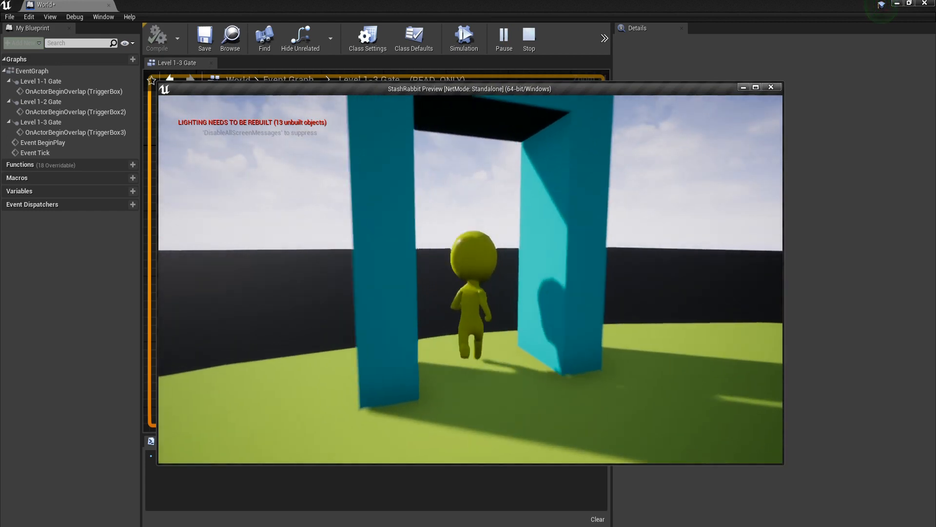
pyautogui.press('w')
pyautogui.press('w')
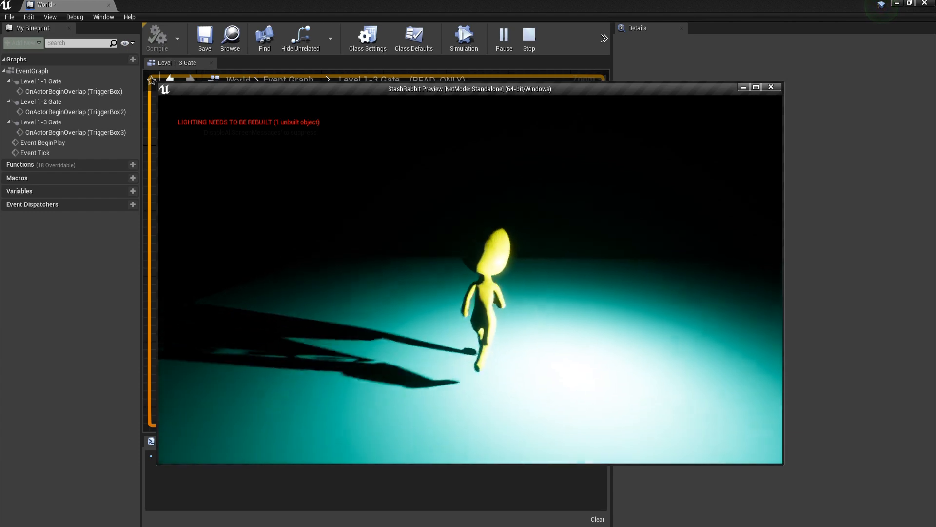
pyautogui.press('Escape')
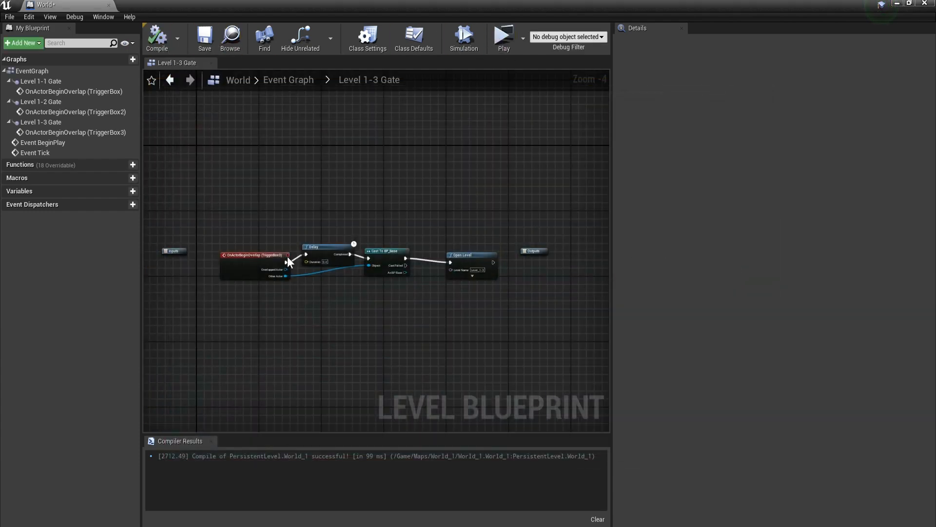
# - Move the Inputs node and the OnActorBeginOverlap (TriggerBox3) event away from the Delay node to make room in the Level 1-3 Gate graph
pyautogui.moveTo(244, 288); pyautogui.dragTo(399, 325, button='right')
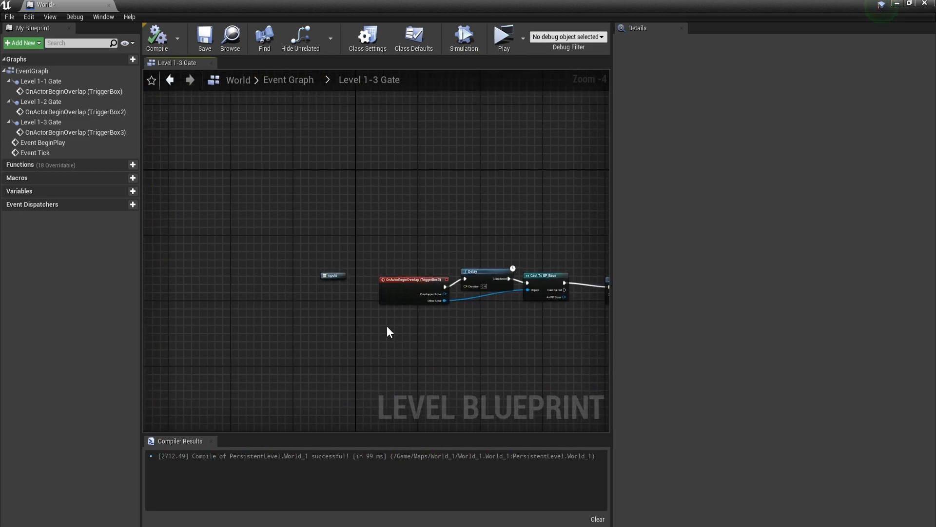
pyautogui.click(333, 275)
pyautogui.scroll(2, 444, 329)
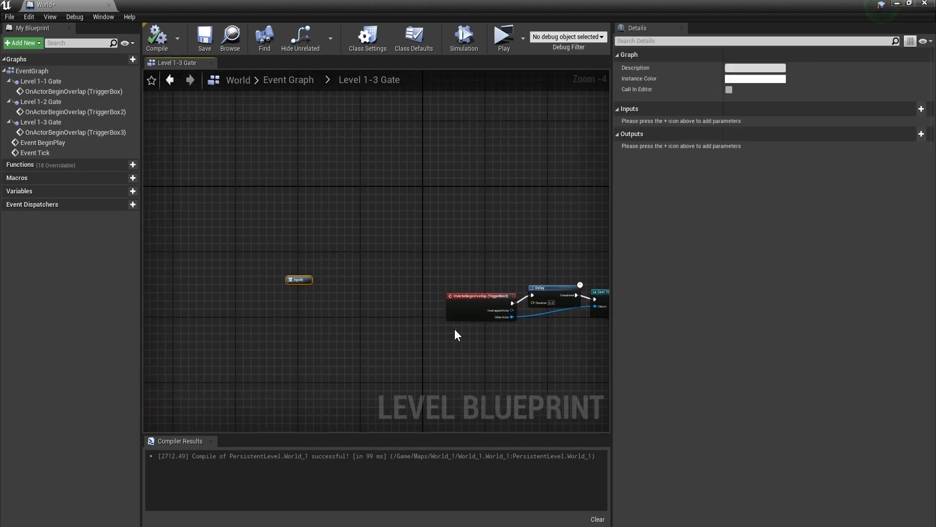
pyautogui.click(379, 287)
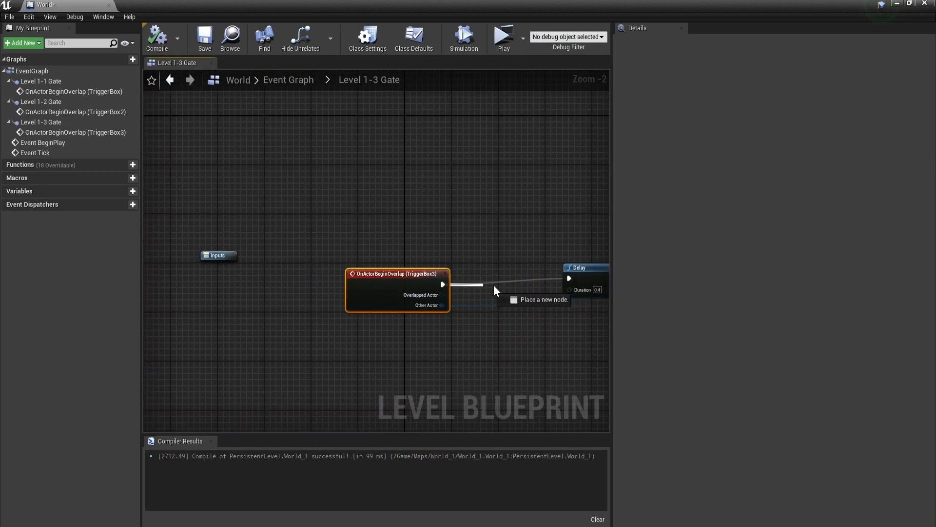
pyautogui.moveTo(497, 285); pyautogui.dragTo(496, 285)
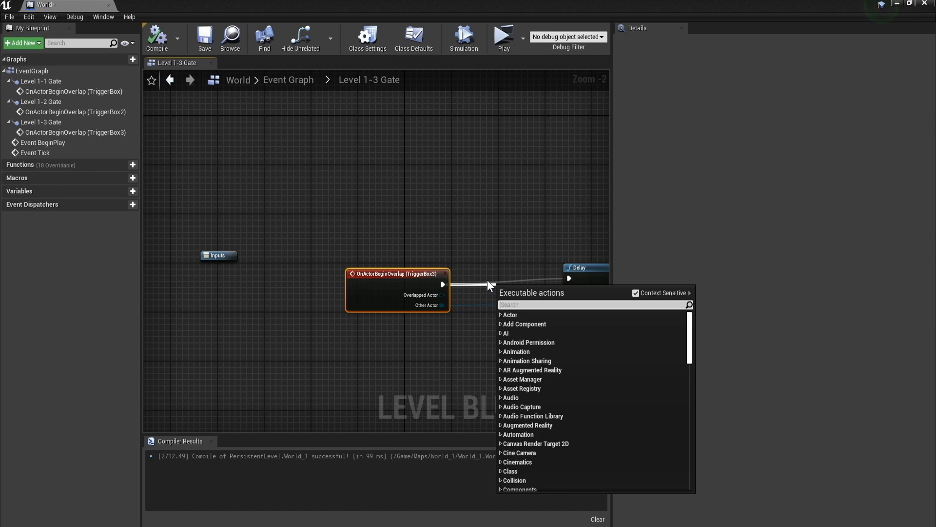
pyautogui.write('play')
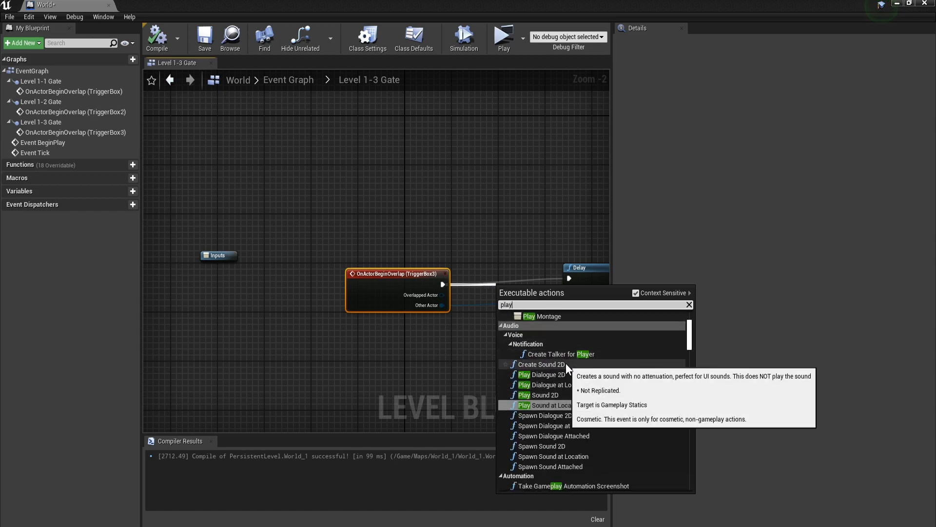
pyautogui.write(' an')
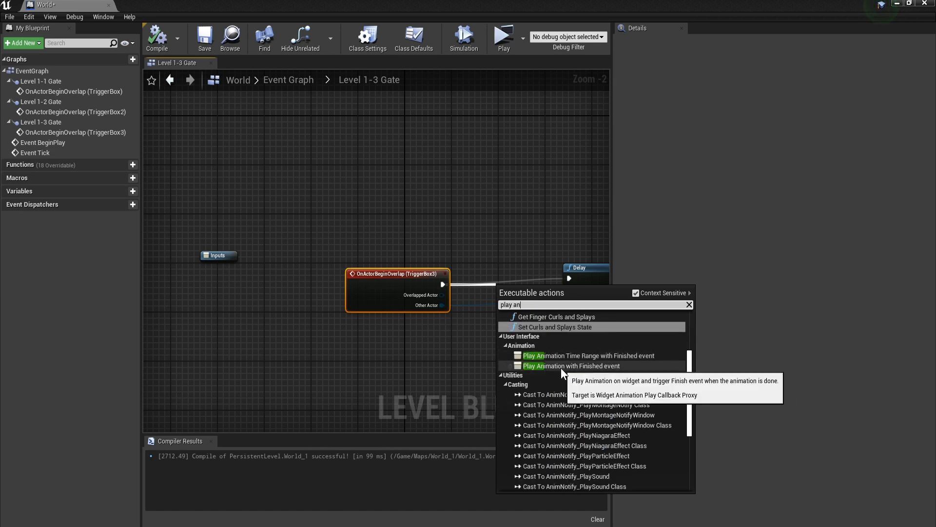
pyautogui.write('i')
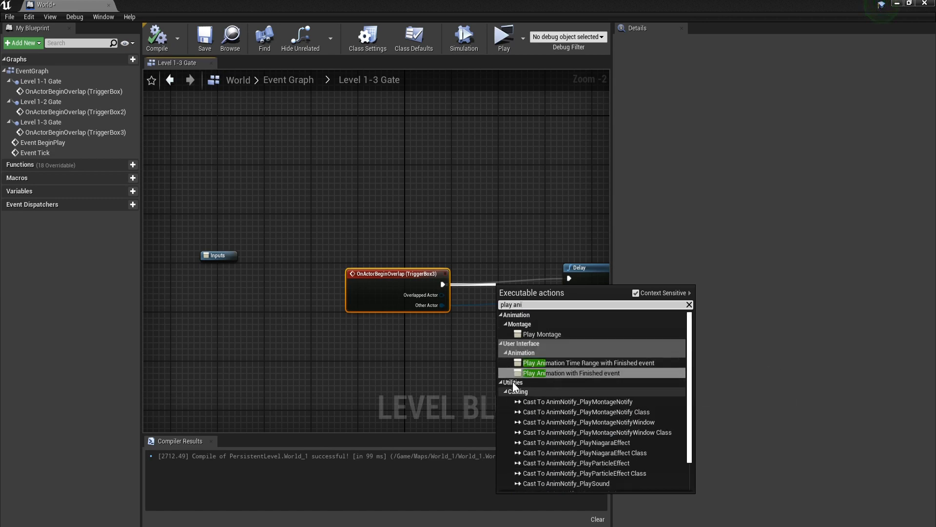
pyautogui.click(444, 362)
# - Add a Play Animation (Mesh) node from the cast's As BP Base output and place it between Cast To BP_Base and Open Level
pyautogui.moveTo(539, 344); pyautogui.dragTo(334, 321, button='right')
pyautogui.moveTo(418, 255); pyautogui.dragTo(359, 261)
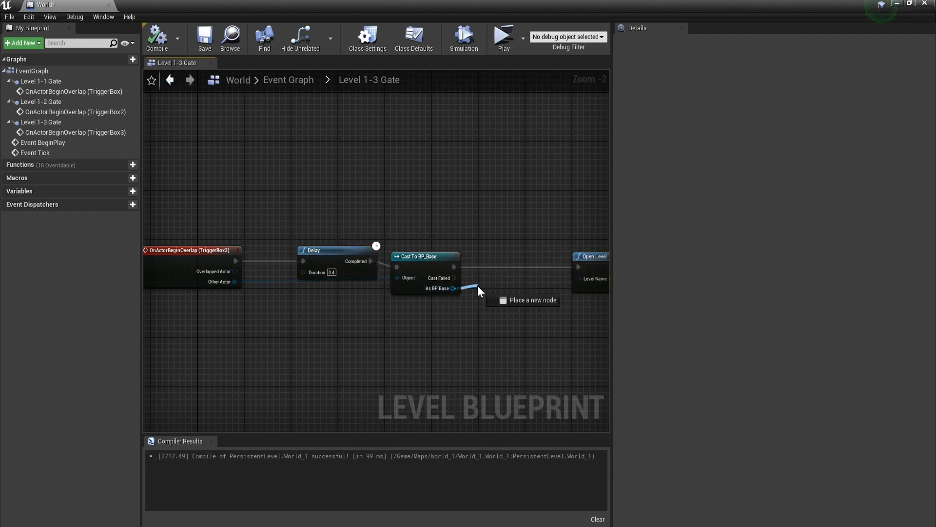
pyautogui.moveTo(478, 285); pyautogui.dragTo(478, 285)
pyautogui.write('play a')
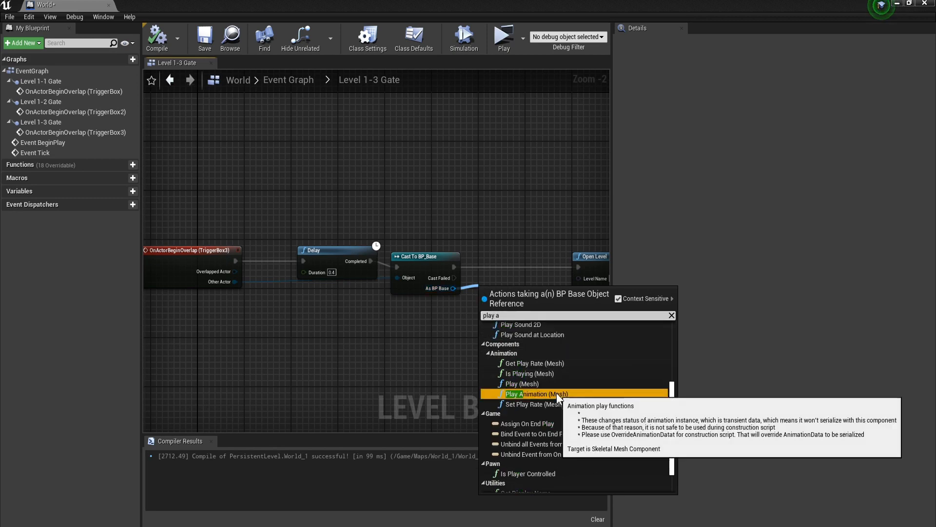
pyautogui.click(557, 394)
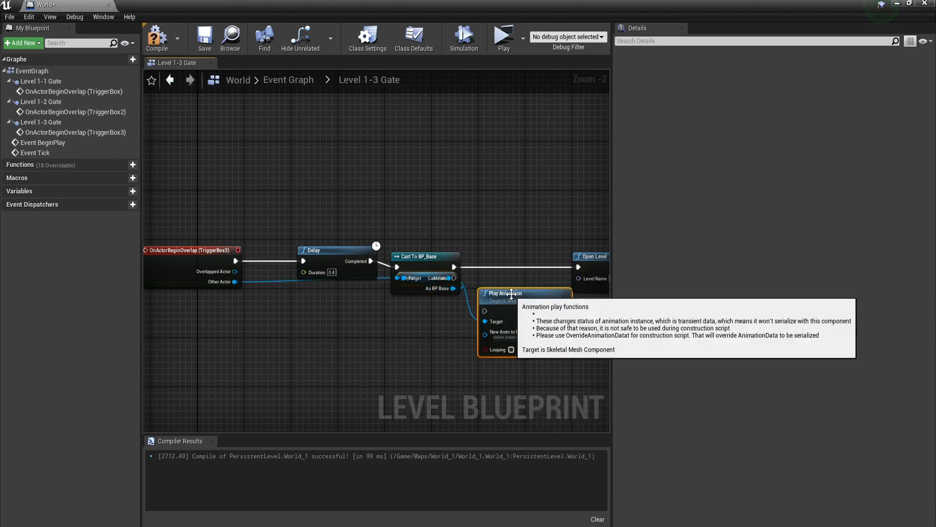
pyautogui.moveTo(511, 294); pyautogui.dragTo(511, 232)
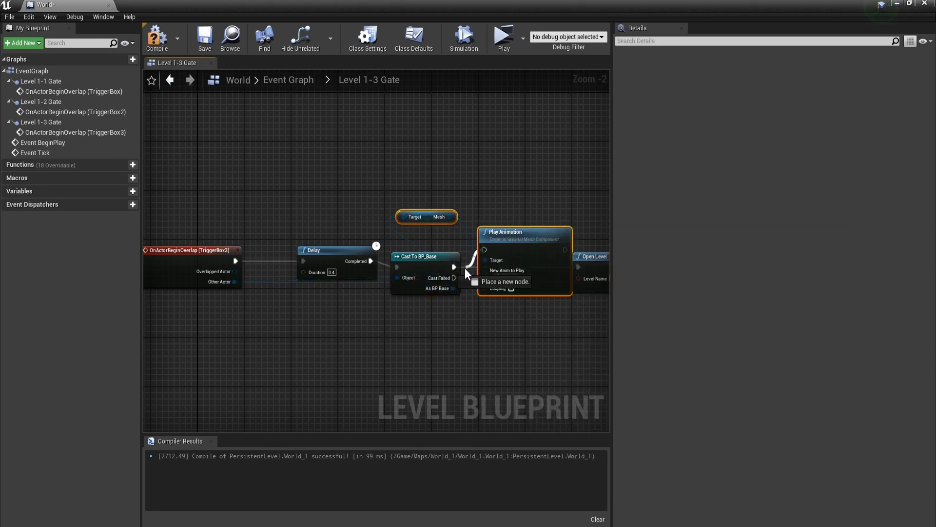
# - Connect the execution flow from Cast To BP_Base through Play Animation to Open Level
pyautogui.moveTo(454, 265); pyautogui.dragTo(454, 267)
pyautogui.moveTo(577, 271); pyautogui.dragTo(578, 267)
pyautogui.moveTo(570, 314); pyautogui.dragTo(449, 318, button='right')
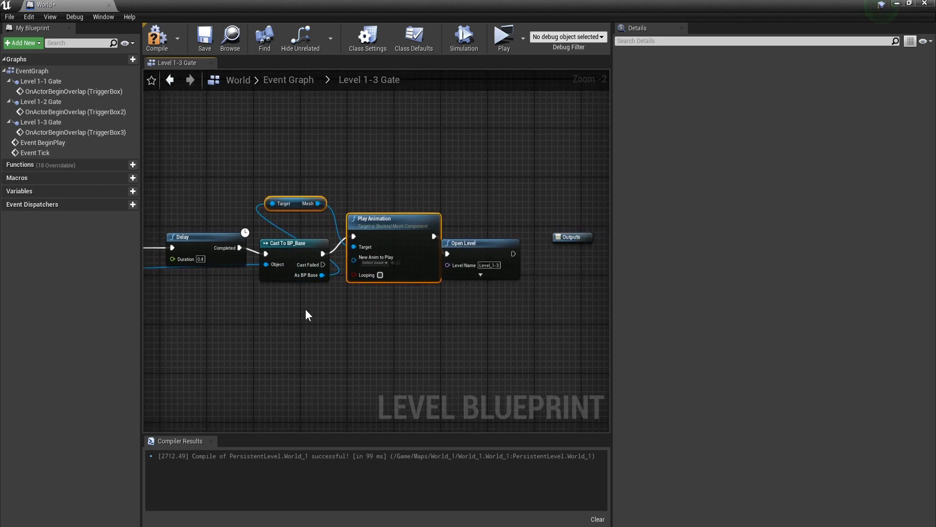
# - Rearrange the cast, mesh and Play Animation nodes and move the Delay node between Play Animation and Open Level
pyautogui.moveTo(306, 306); pyautogui.dragTo(409, 307, button='right')
pyautogui.moveTo(367, 258)
pyautogui.mouseDown()
pyautogui.moveTo(349, 240)
pyautogui.moveTo(282, 242)
pyautogui.moveTo(369, 241)
pyautogui.mouseUp()
pyautogui.moveTo(490, 222); pyautogui.dragTo(427, 234)
pyautogui.moveTo(367, 239); pyautogui.dragTo(501, 220)
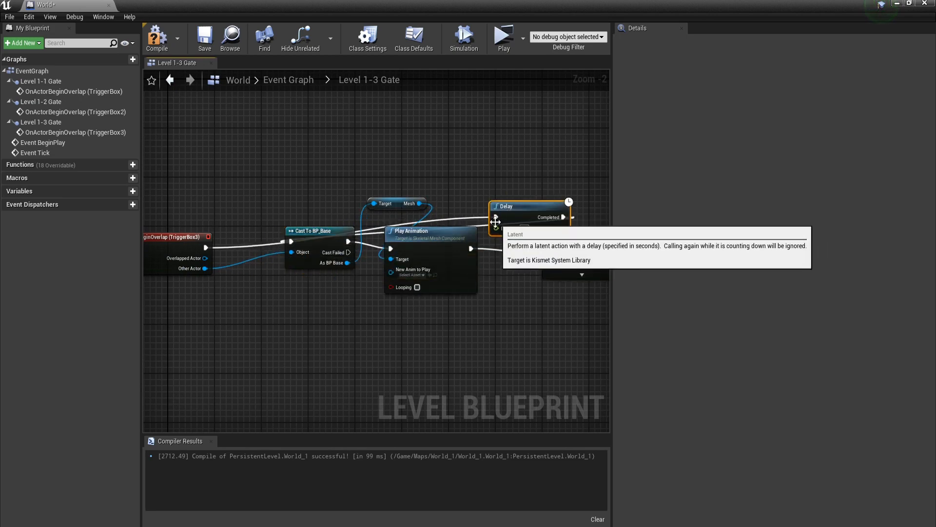
# - Rewire execution so the overlap event feeds Cast To BP_Base and Play Animation runs through Delay into Open Level, tidying the node layout
pyautogui.moveTo(208, 247); pyautogui.dragTo(208, 247)
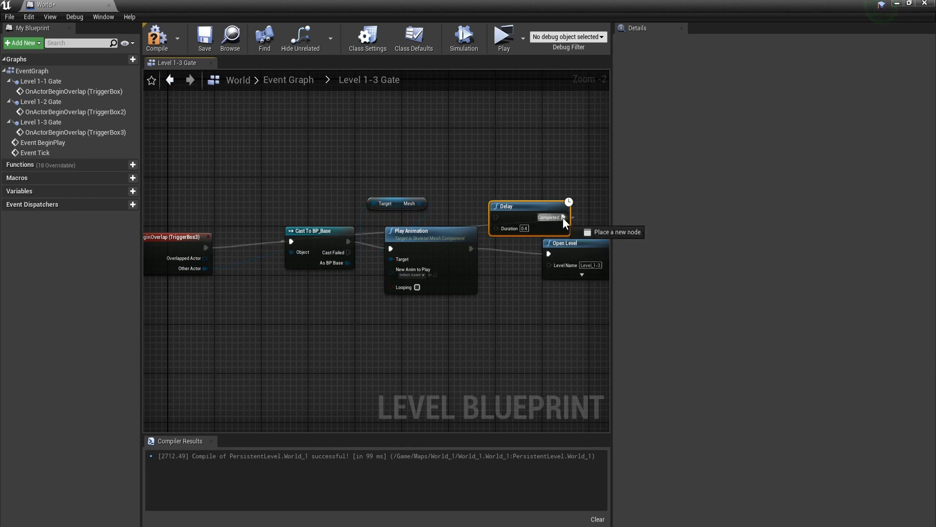
pyautogui.moveTo(563, 217); pyautogui.dragTo(549, 253)
pyautogui.moveTo(470, 241); pyautogui.dragTo(472, 248)
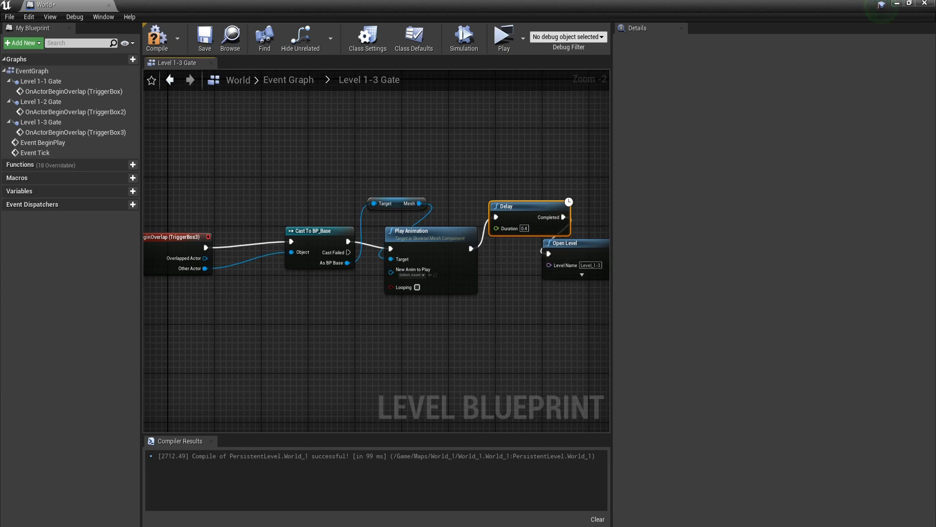
pyautogui.moveTo(472, 247); pyautogui.dragTo(360, 227, button='right')
pyautogui.moveTo(483, 231); pyautogui.dragTo(545, 237)
pyautogui.moveTo(427, 195); pyautogui.dragTo(437, 230)
# - Set Play Animation's New Anim to Play to the Jump_Start animation sequence and compile the level blueprint
pyautogui.moveTo(364, 267); pyautogui.dragTo(426, 291, button='right')
pyautogui.scroll(2, 426, 291)
pyautogui.click(422, 291)
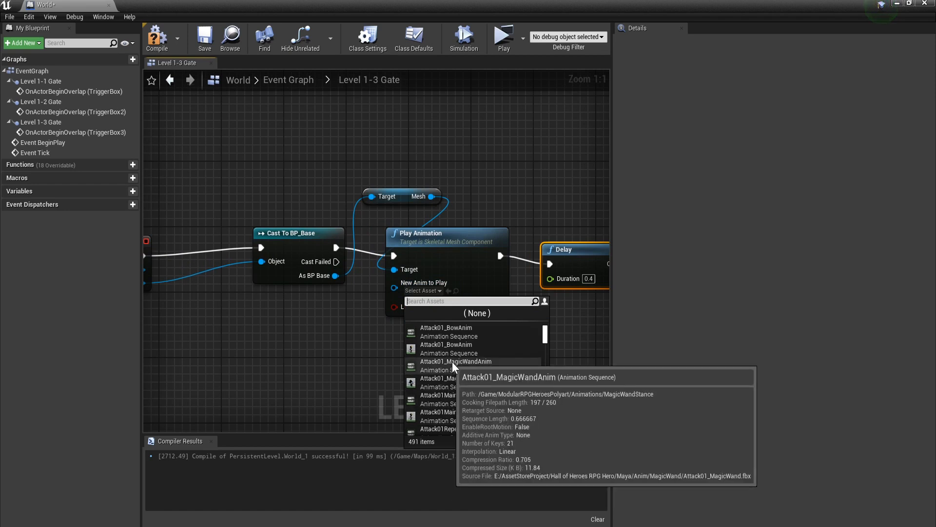
pyautogui.scroll(-3, 476, 398)
pyautogui.scroll(-10, 467, 399)
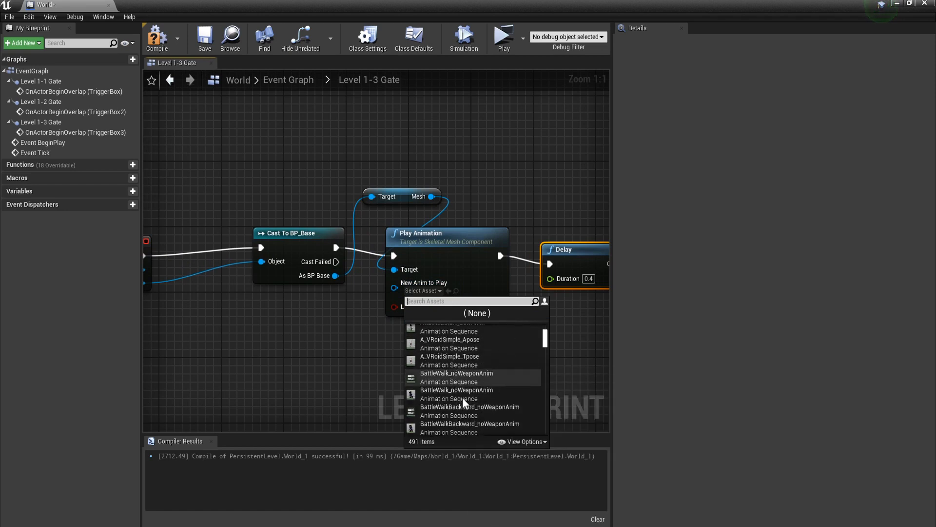
pyautogui.scroll(-2, 474, 393)
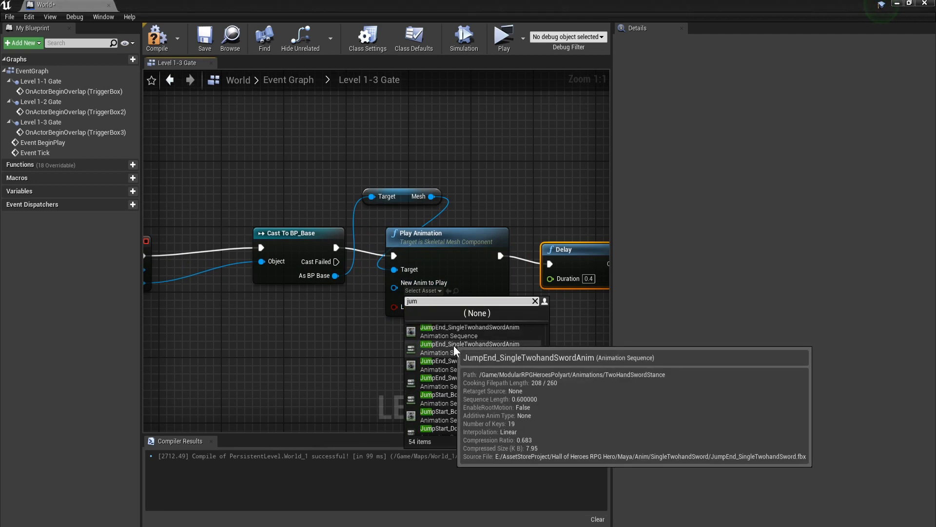
pyautogui.write('m')
pyautogui.scroll(-1, 490, 378)
pyautogui.scroll(-5, 490, 378)
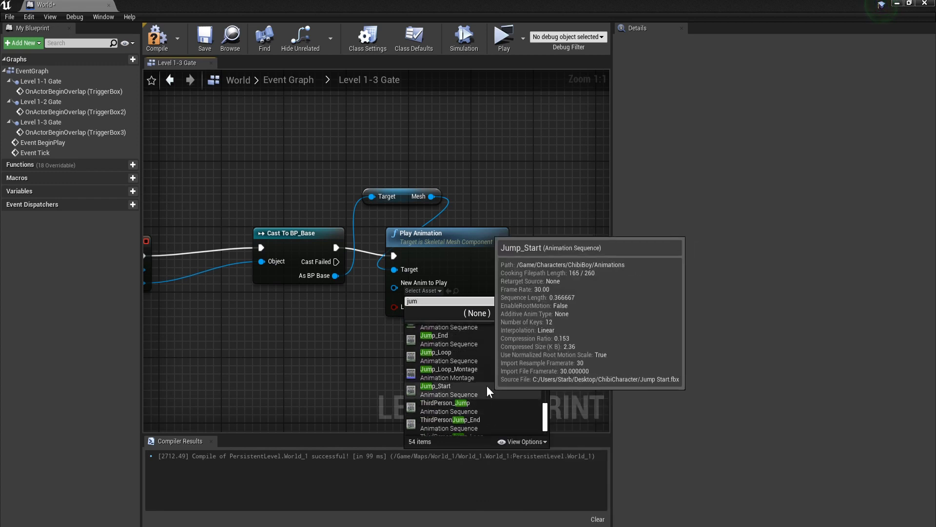
pyautogui.click(461, 385)
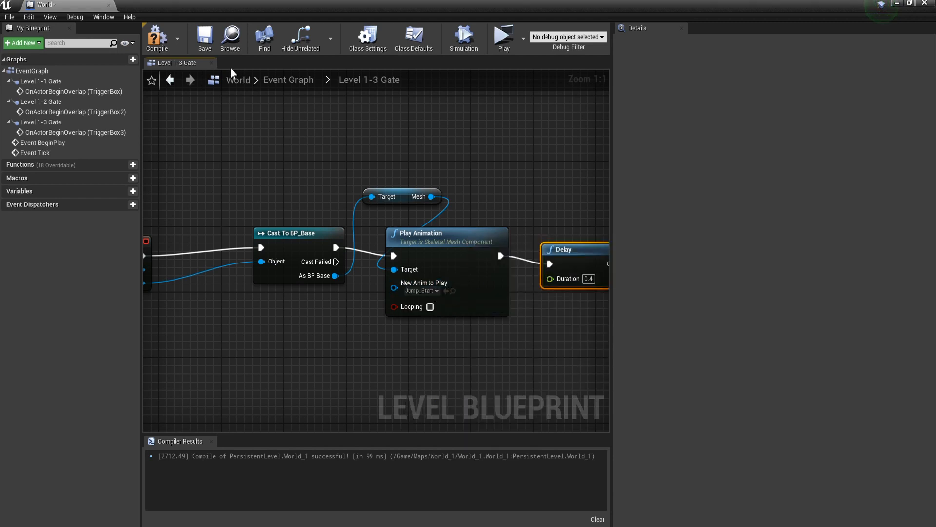
pyautogui.click(156, 36)
# - Playtest the Level 1-3 gate by walking the character into the doorway, and stop the session after the level loads
pyautogui.click(503, 37)
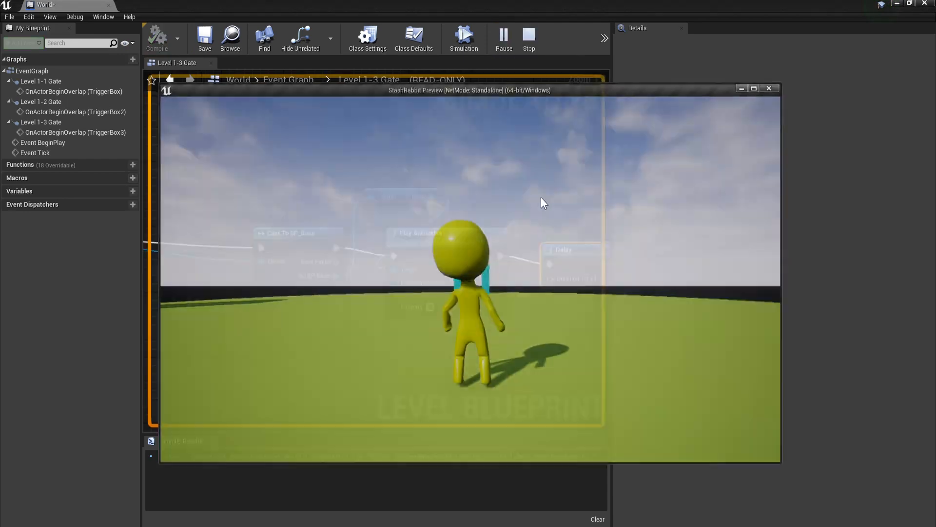
pyautogui.press('Escape')
pyautogui.moveTo(508, 350); pyautogui.dragTo(225, 342, button='right')
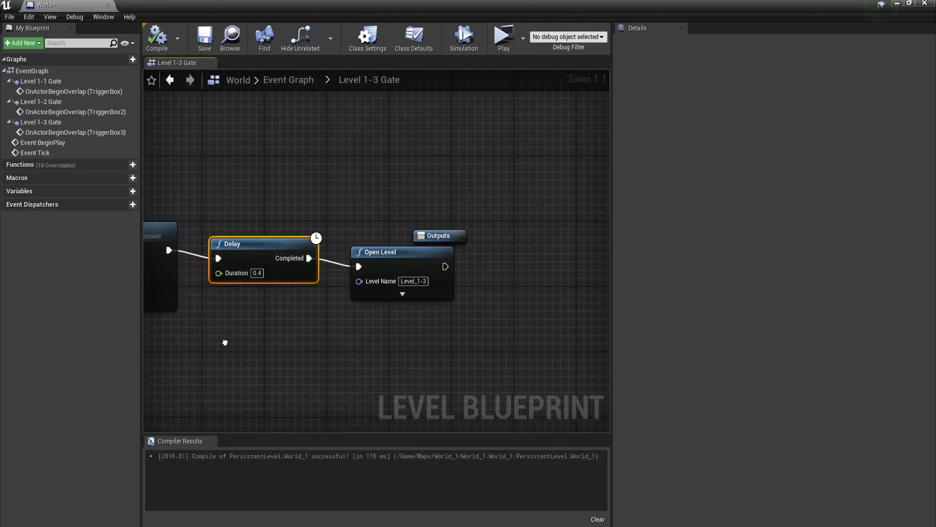
pyautogui.click(502, 37)
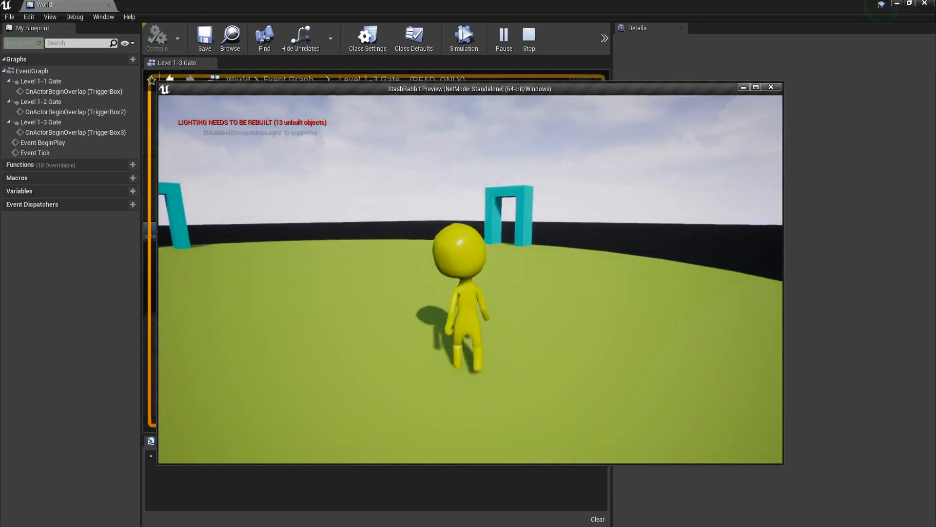
pyautogui.press('w')
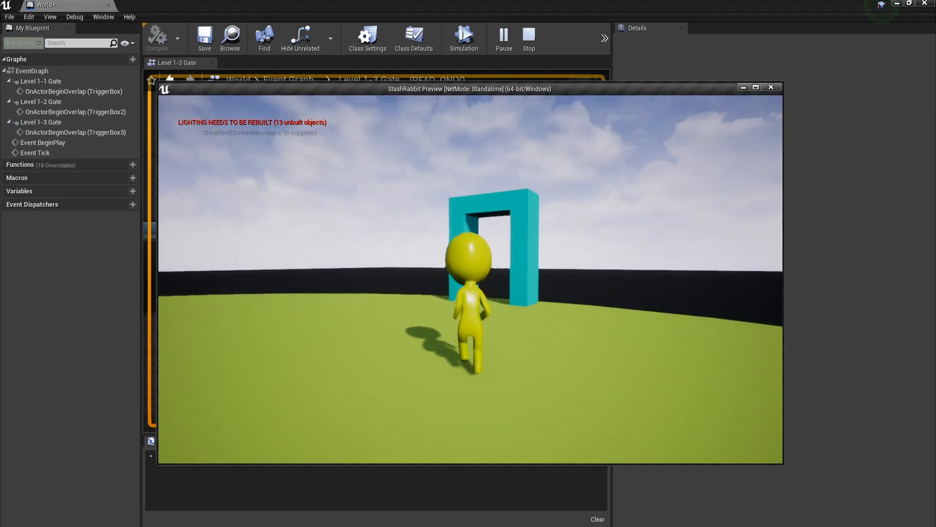
pyautogui.press('w')
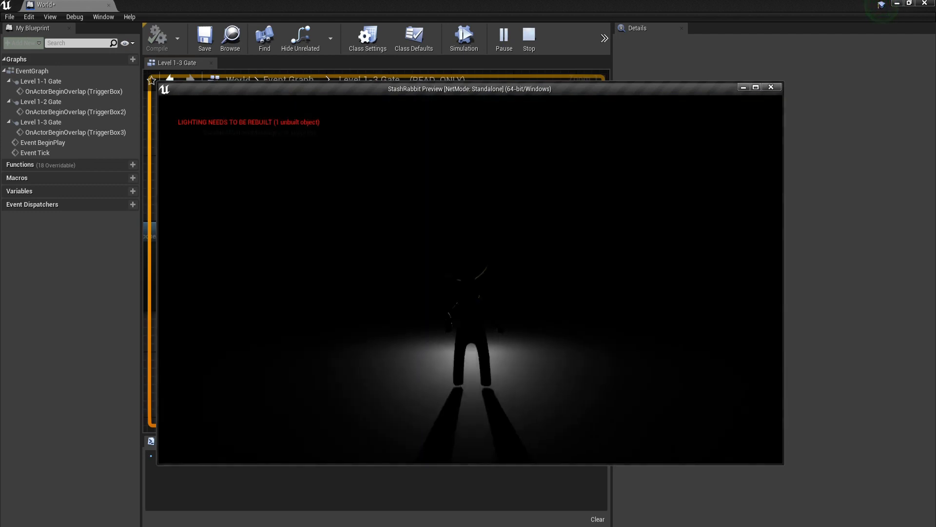
pyautogui.press('Escape')
# - Playtest the doorway again, steering the character in front of it before entering, and end the session once the level opens
pyautogui.click(502, 37)
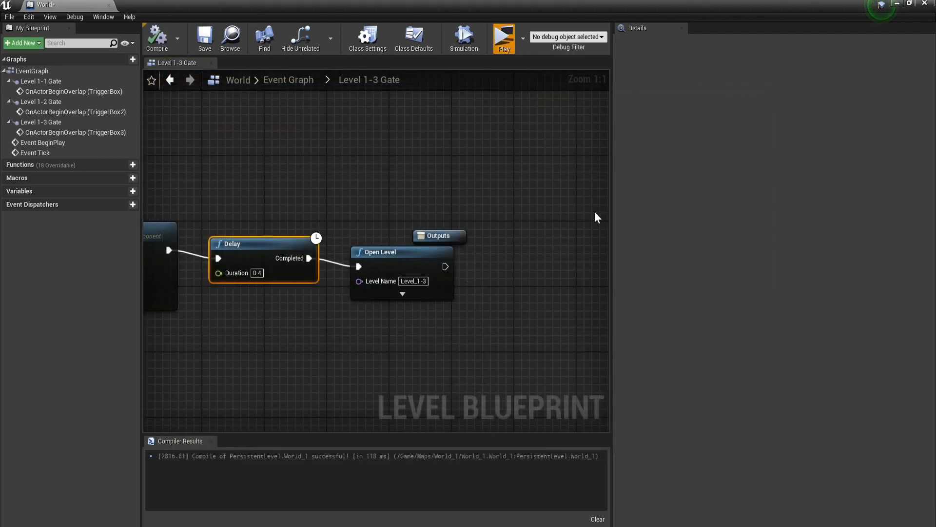
pyautogui.press('w')
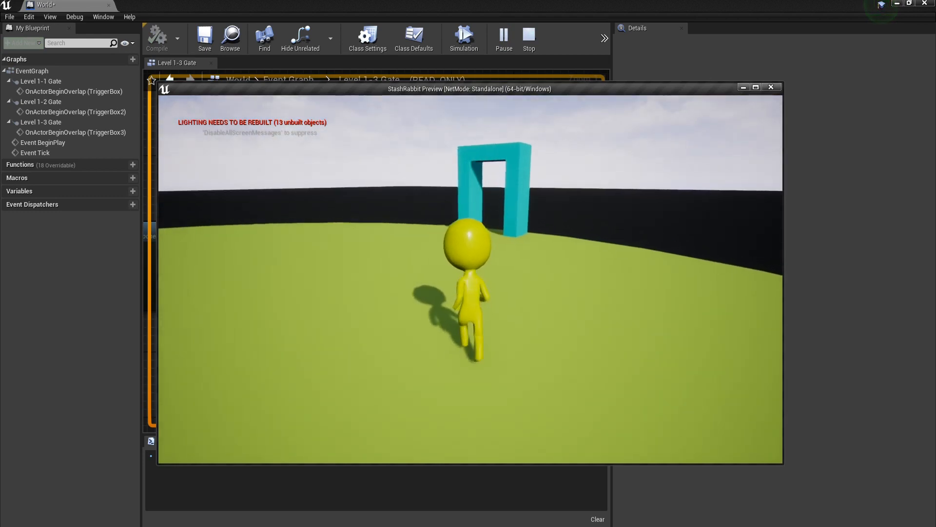
pyautogui.press('a')
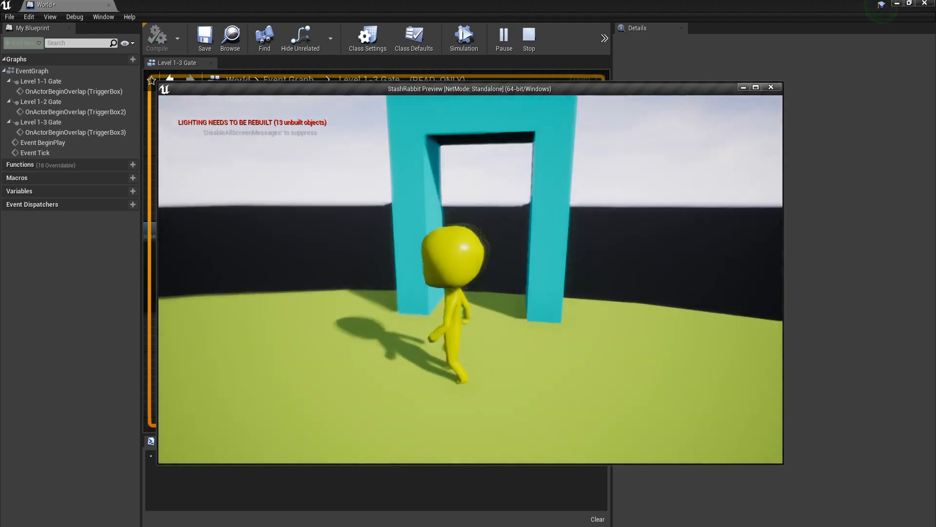
pyautogui.press('d')
pyautogui.press('w')
pyautogui.press('space')
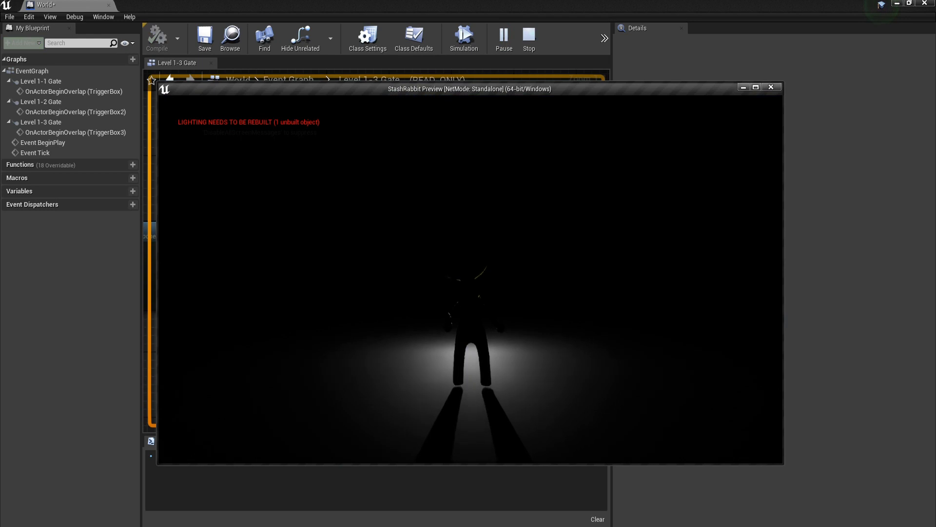
pyautogui.press('Escape')
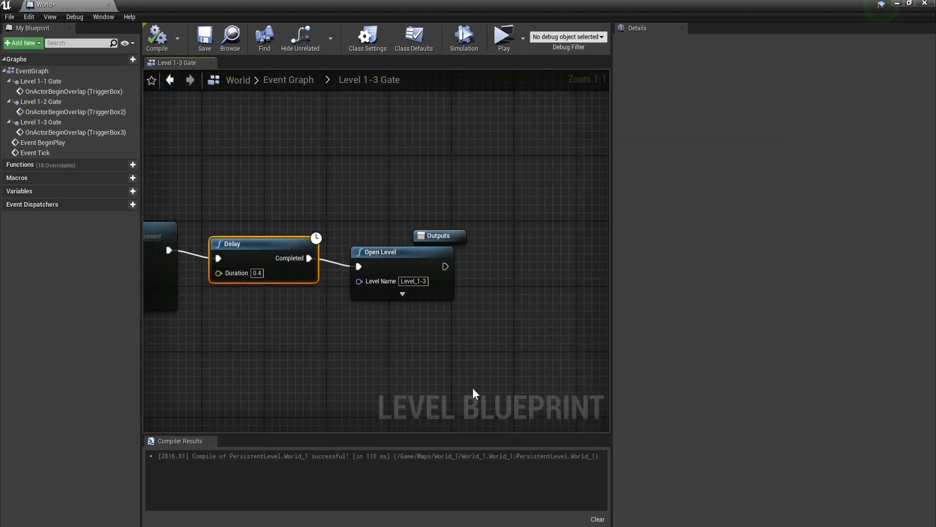
# - Set the Duration of the Delay node before Open Level to 0.3
pyautogui.moveTo(250, 276); pyautogui.dragTo(424, 282, button='right')
pyautogui.write('3')
pyautogui.press('Return')
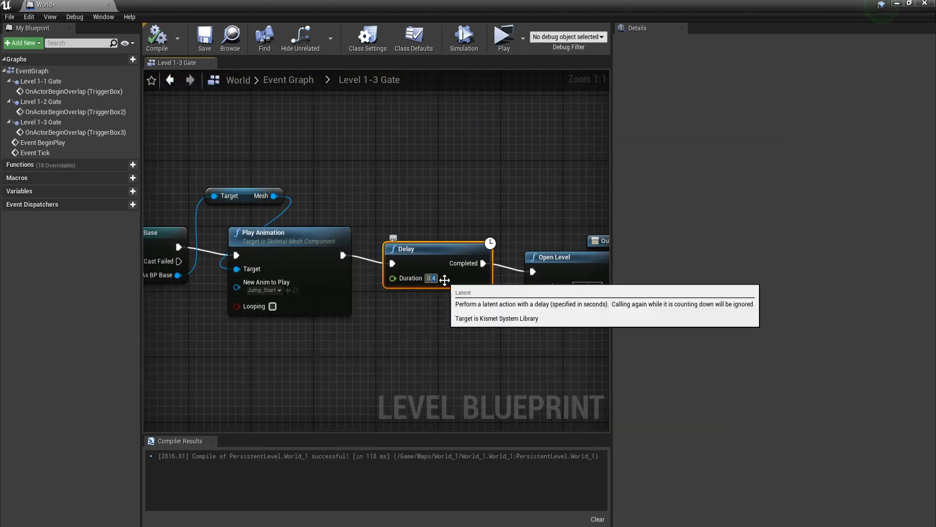
# - Playtest the shortened delay by running the character through the doorway to watch the jump animation, and stop the session
pyautogui.click(504, 36)
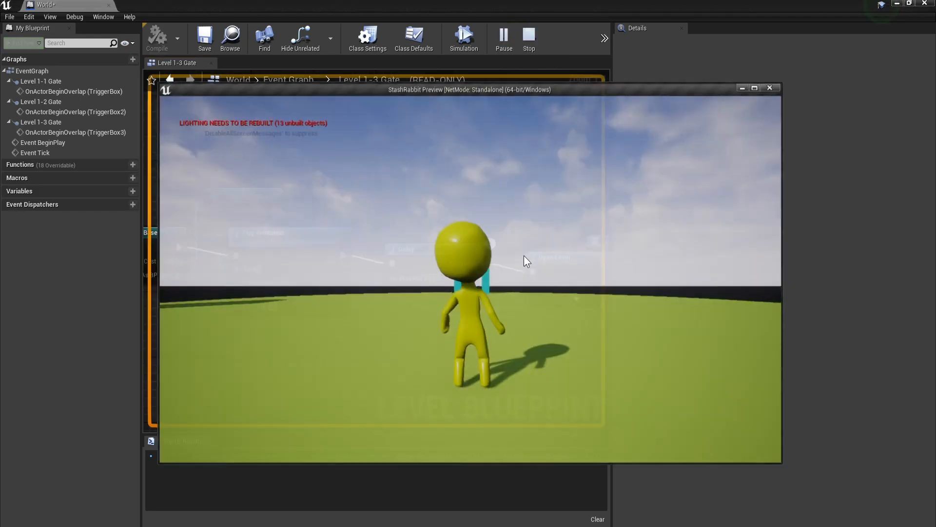
pyautogui.press('w')
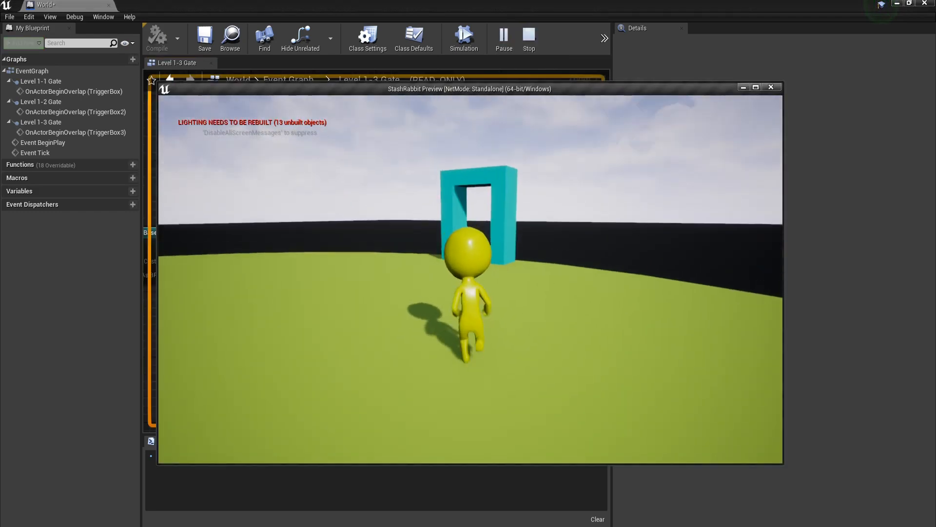
pyautogui.press('w')
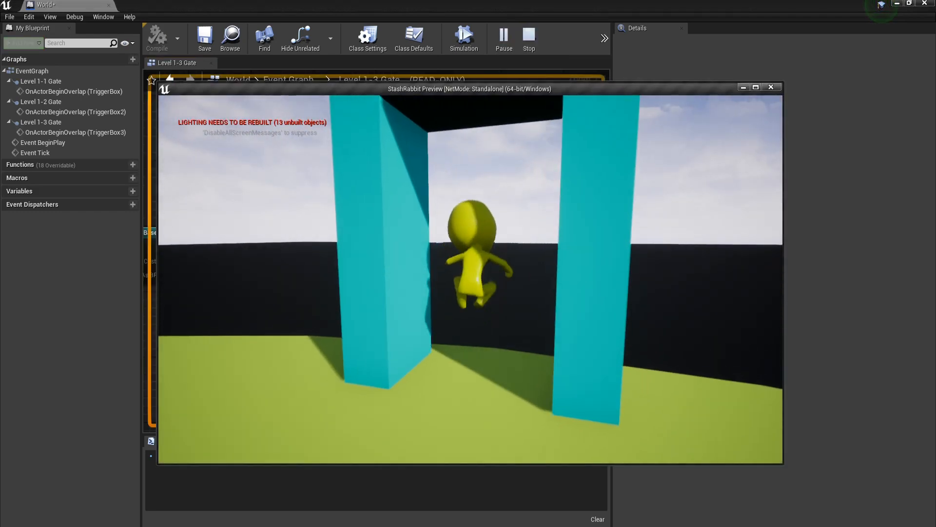
pyautogui.press('Escape')
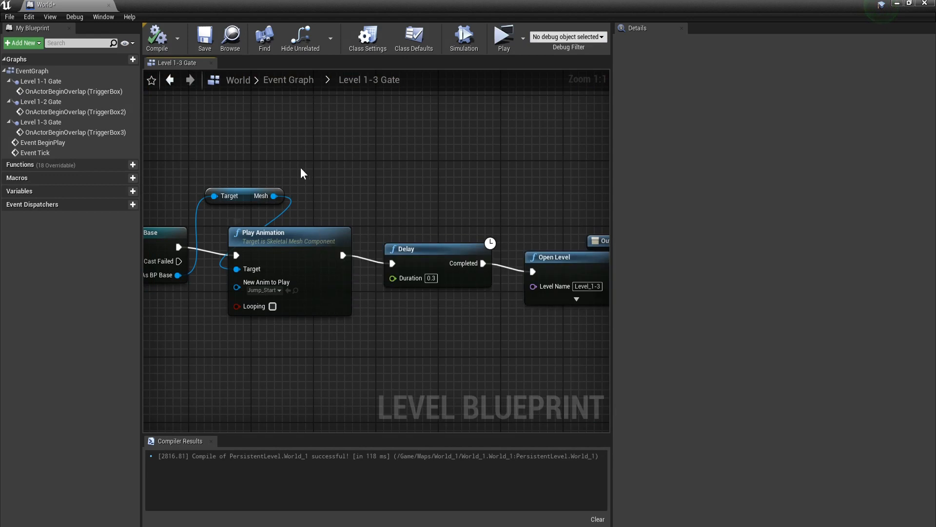
# - Copy the Cast To BP_Base, Mesh, Play Animation and Delay nodes from the Level 1-3 Gate graph and return to the Event Graph
pyautogui.moveTo(242, 158); pyautogui.dragTo(422, 180, button='right')
pyautogui.moveTo(264, 176); pyautogui.dragTo(459, 182, button='right')
pyautogui.moveTo(419, 248); pyautogui.dragTo(246, 186, button='right')
pyautogui.moveTo(347, 293)
pyautogui.mouseDown()
pyautogui.moveTo(338, 142)
pyautogui.moveTo(562, 149)
pyautogui.moveTo(453, 149)
pyautogui.mouseUp()
pyautogui.moveTo(339, 209); pyautogui.dragTo(602, 227, button='right')
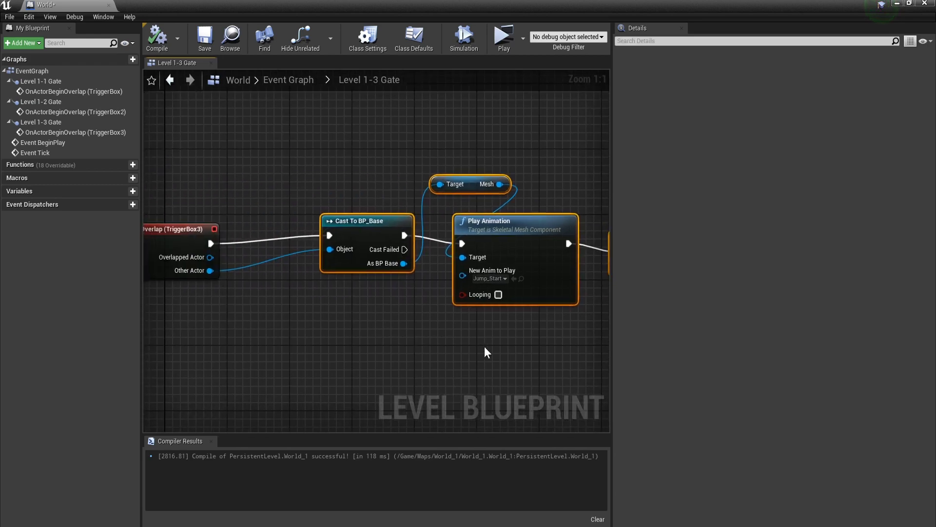
pyautogui.scroll(-2, 384, 305)
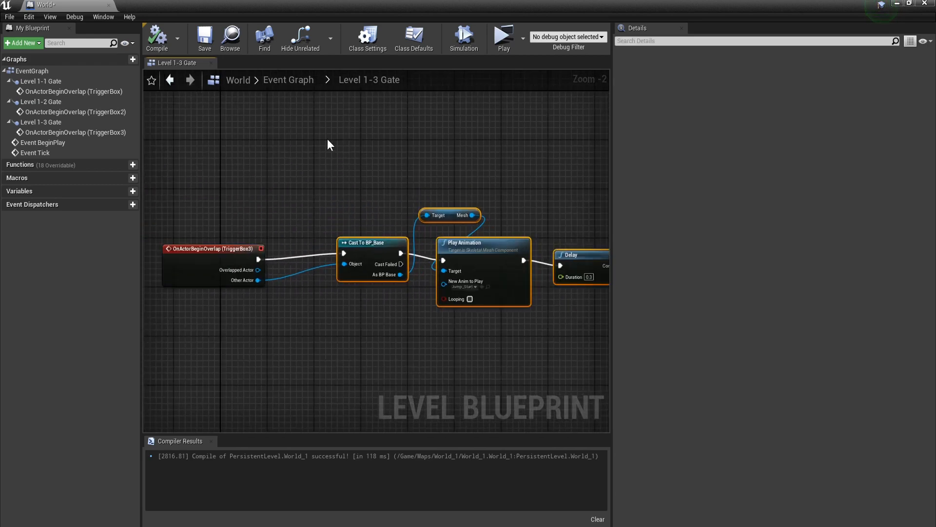
pyautogui.click(302, 79)
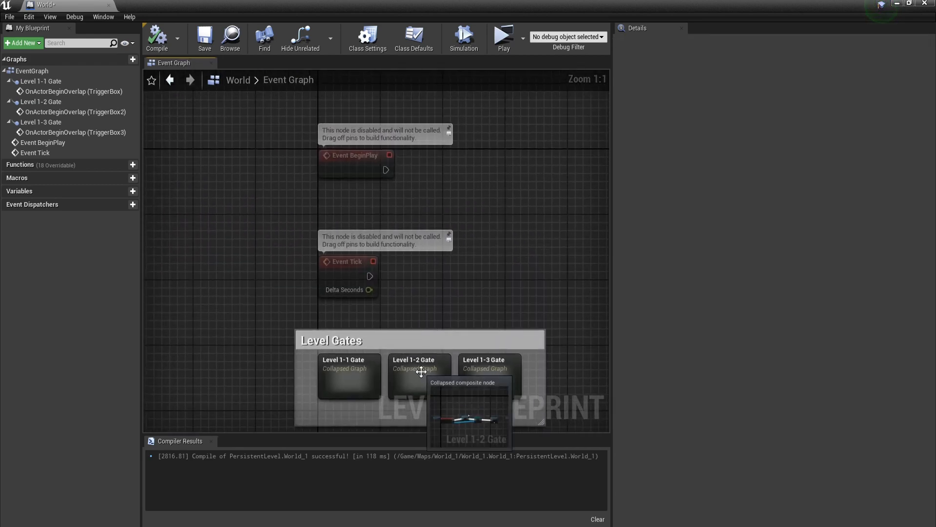
# - In the Level 1-2 Gate graph, replace the old Delay and Cast To BP_Base nodes with the copied jump-animation nodes
pyautogui.doubleClick(418, 368)
pyautogui.moveTo(439, 323); pyautogui.dragTo(326, 235)
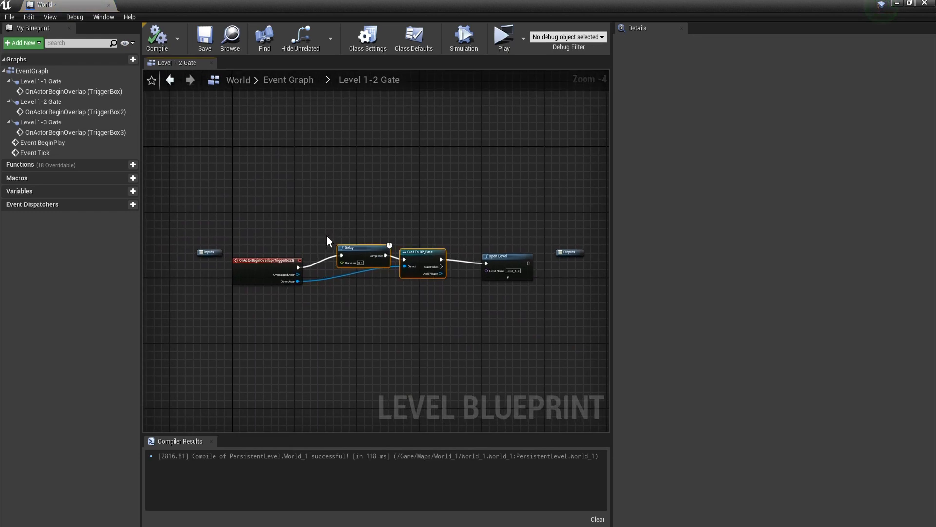
pyautogui.press('Delete')
pyautogui.hotkey('ctrl', 'v')
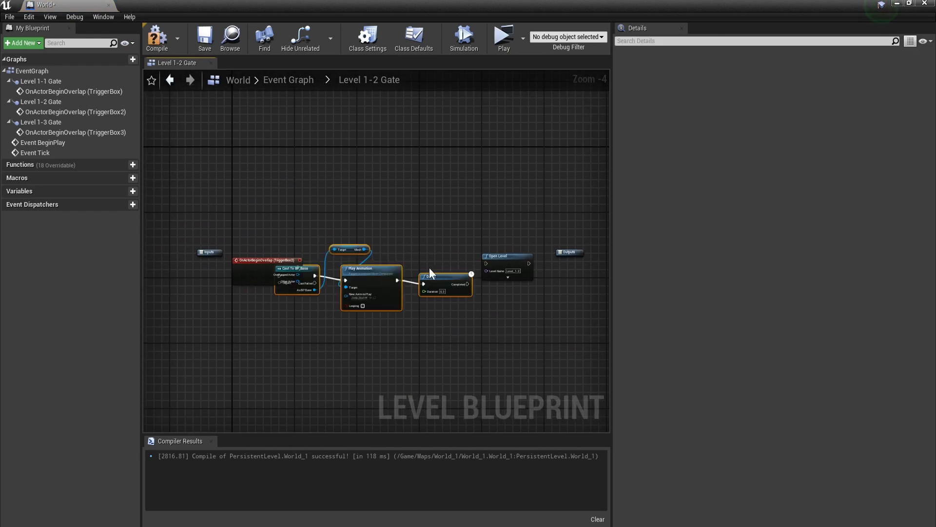
# - Wire the pasted nodes between the TriggerBox2 overlap event and Open Level in the Level 1-2 Gate, and compile the blueprint
pyautogui.moveTo(396, 261); pyautogui.dragTo(396, 264)
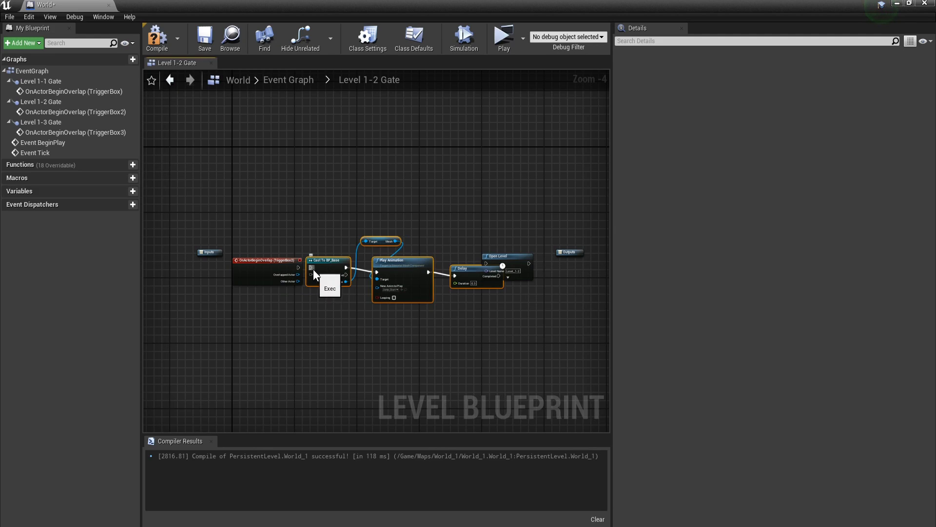
pyautogui.moveTo(298, 267); pyautogui.dragTo(295, 288)
pyautogui.moveTo(488, 327); pyautogui.dragTo(420, 327, button='right')
pyautogui.moveTo(447, 260); pyautogui.dragTo(432, 277)
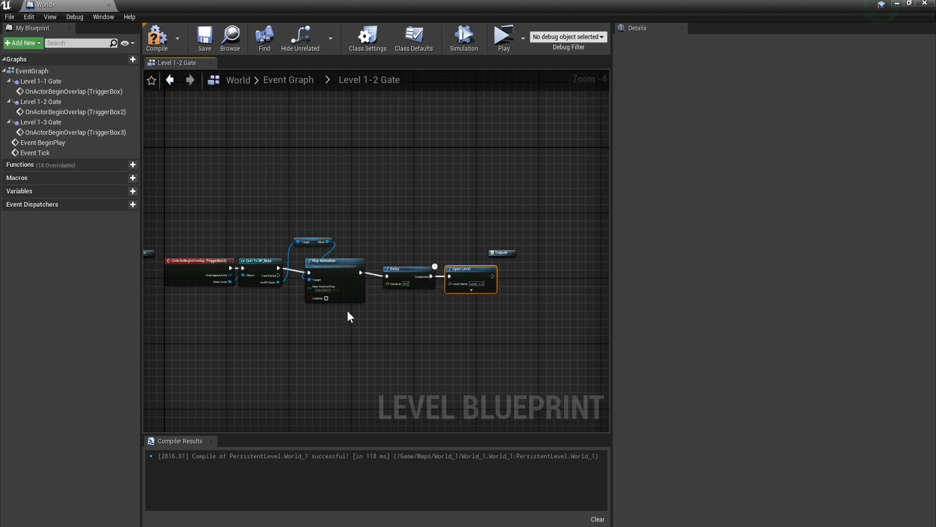
pyautogui.moveTo(348, 311); pyautogui.dragTo(411, 323, button='right')
pyautogui.click(157, 39)
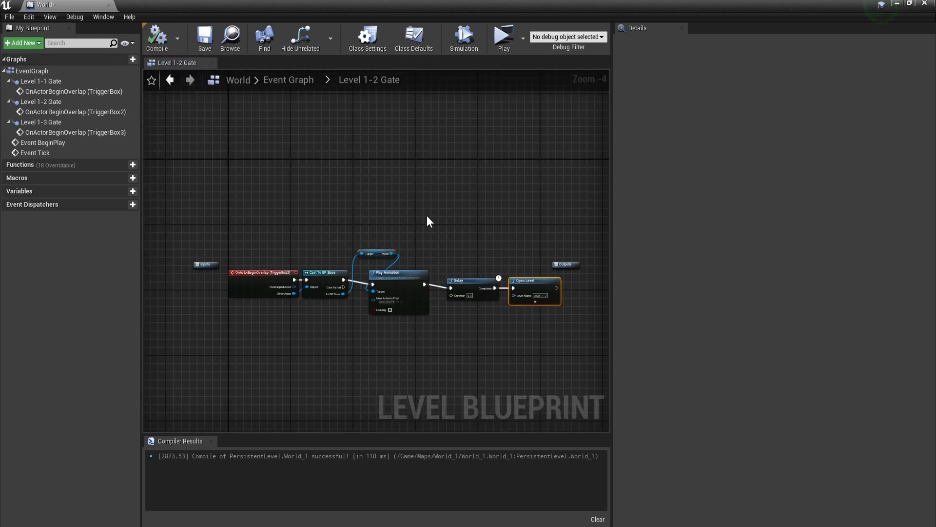
# - Close and reopen the level blueprint, and delete the old Delay and Cast To BP_Base nodes from the Level 1-1 Gate graph
pyautogui.click(924, 4)
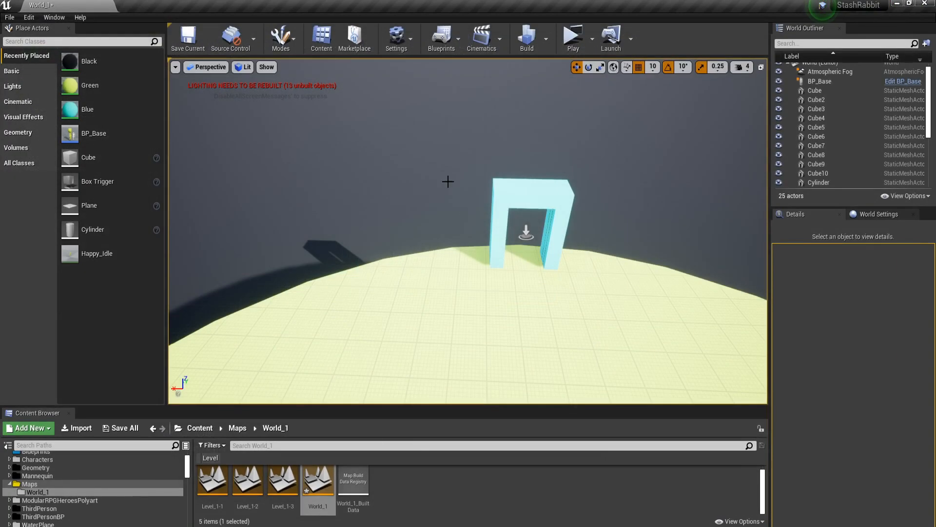
pyautogui.click(442, 45)
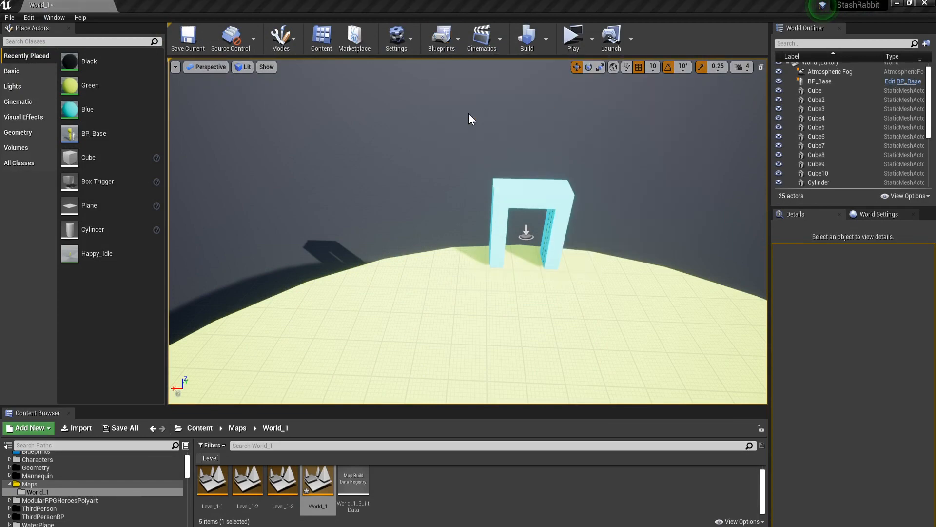
pyautogui.click(469, 113)
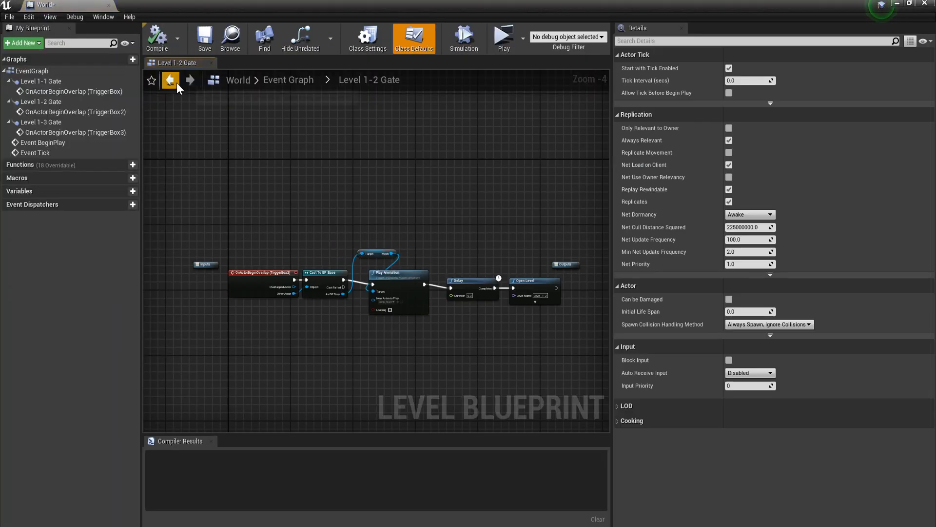
pyautogui.click(176, 83)
pyautogui.doubleClick(367, 378)
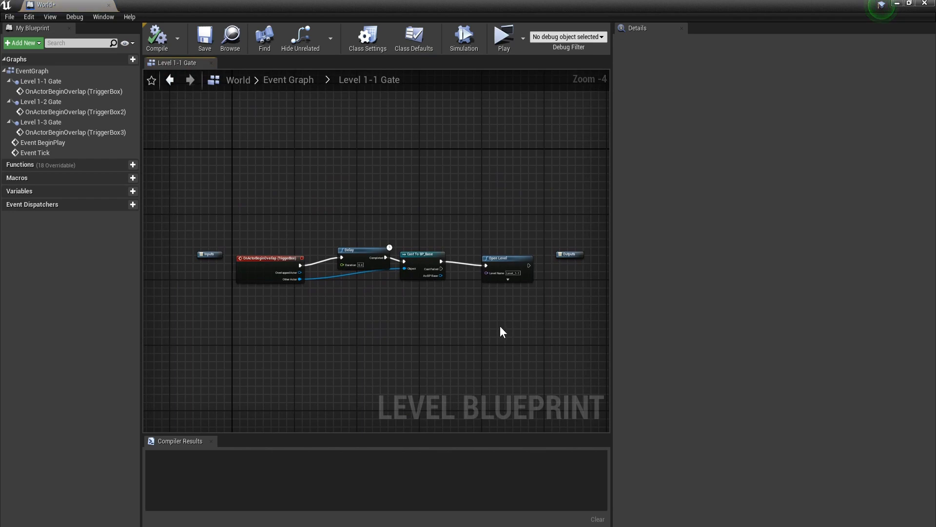
pyautogui.press('Delete')
pyautogui.moveTo(504, 342); pyautogui.dragTo(340, 307, button='right')
pyautogui.moveTo(340, 307); pyautogui.dragTo(525, 223)
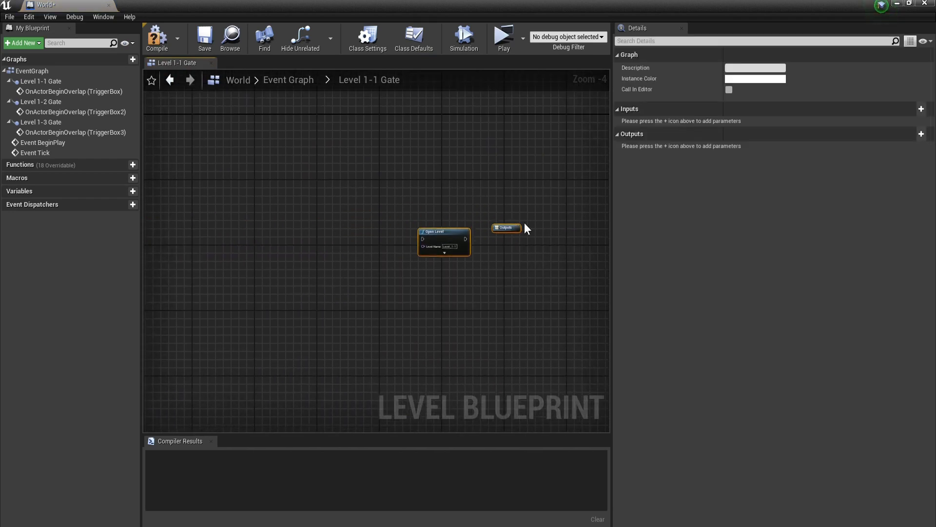
pyautogui.click(368, 253)
pyautogui.moveTo(317, 268); pyautogui.dragTo(493, 274, button='right')
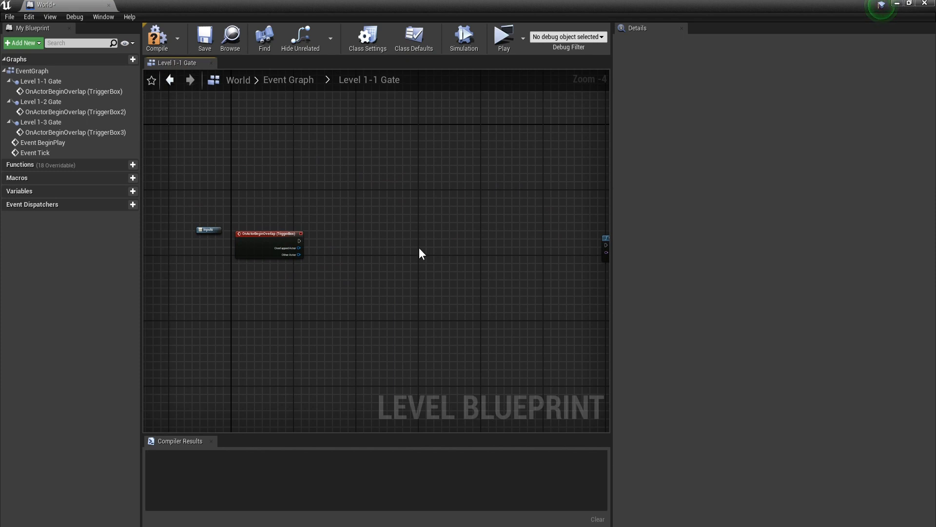
# - Paste the copied jump-animation nodes into the Level 1-1 Gate and wire them between the TriggerBox overlap event and Open Level
pyautogui.hotkey('ctrl', 'v')
pyautogui.moveTo(337, 237); pyautogui.dragTo(298, 254)
pyautogui.moveTo(433, 303); pyautogui.dragTo(413, 276, button='right')
pyautogui.moveTo(422, 245); pyautogui.dragTo(500, 247)
# - Playtest the updated gates by running the character through a doorway, jump once in the loaded level, and stop the session
pyautogui.click(510, 49)
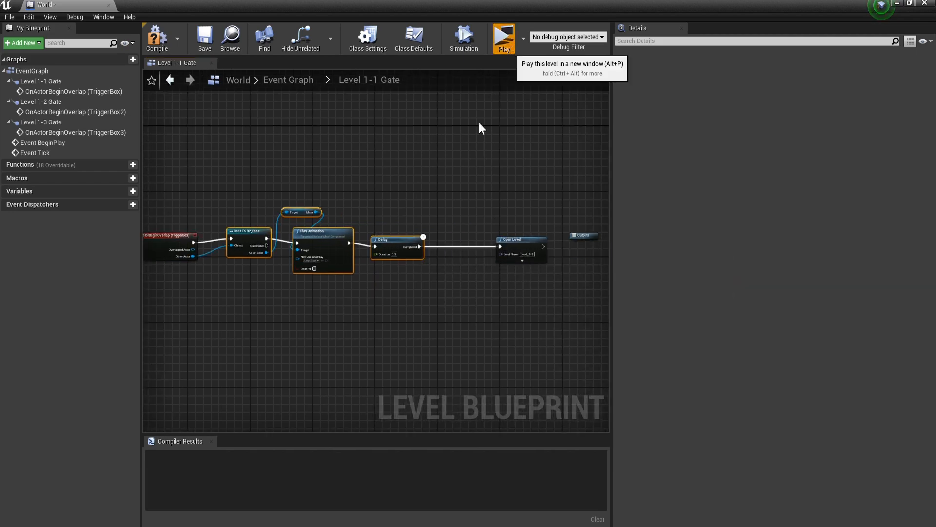
pyautogui.press('w')
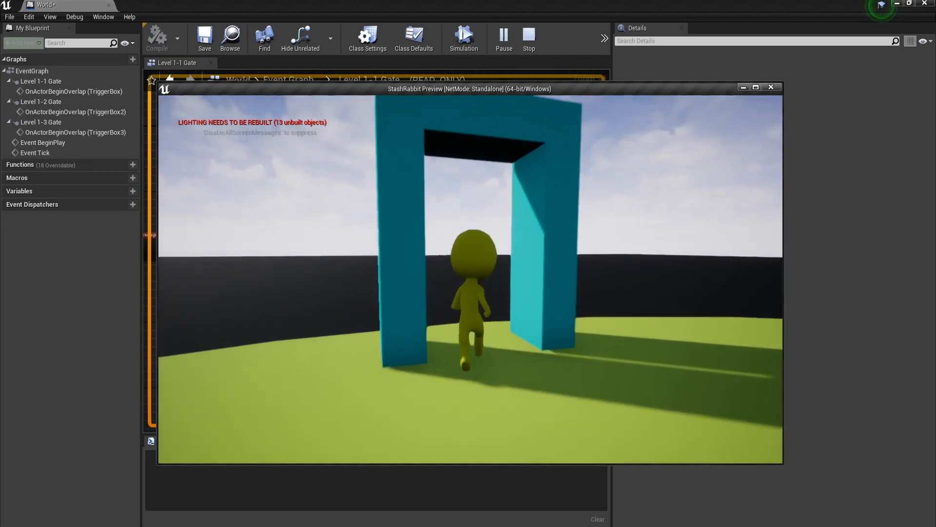
pyautogui.press('d')
pyautogui.press('w')
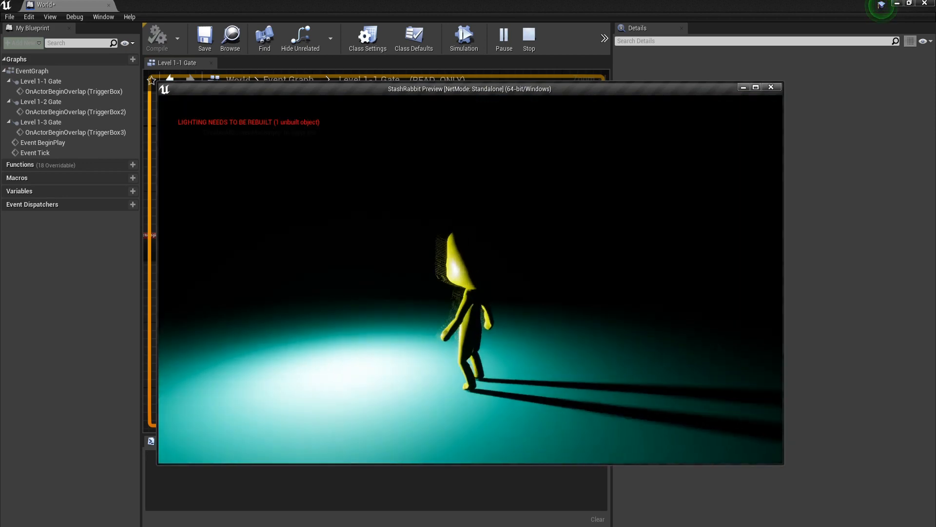
pyautogui.press('space')
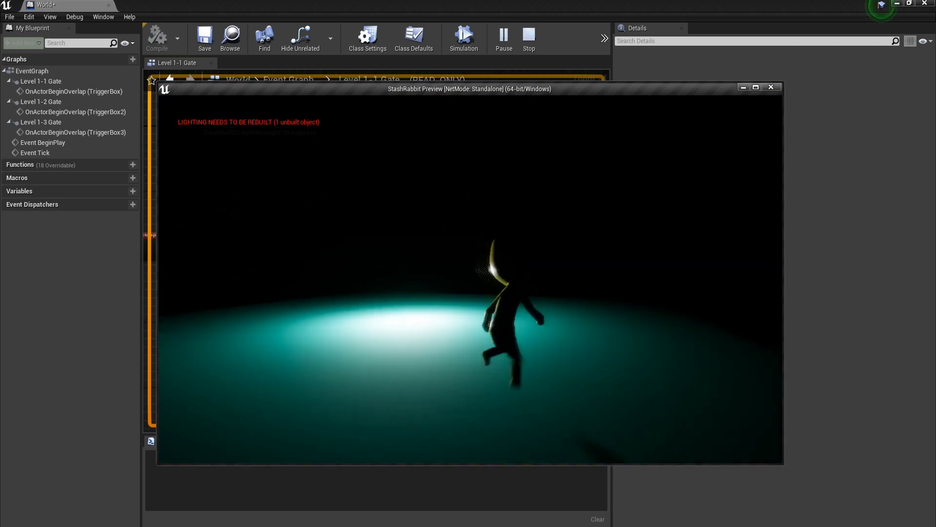
pyautogui.press('Escape')
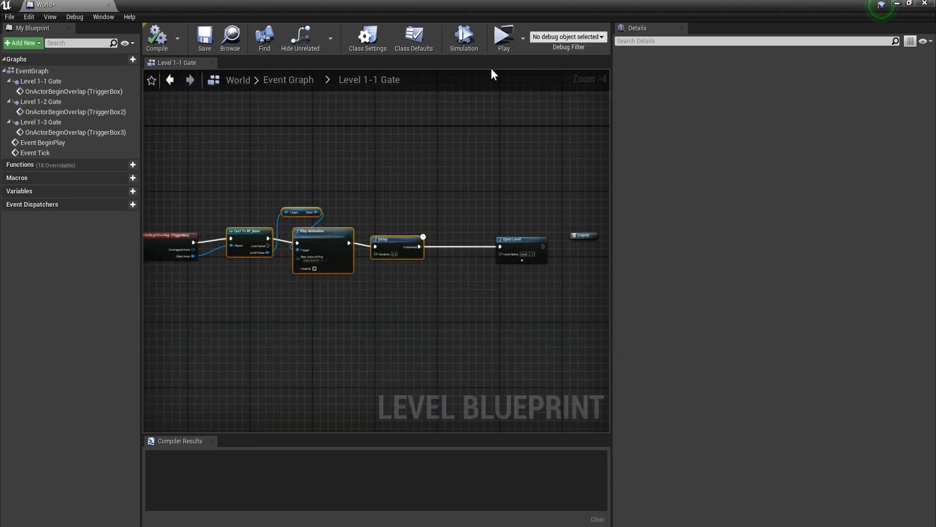
# - Playtest a second time by running the character into another doorway, and end the session after its level loads
pyautogui.click(502, 35)
pyautogui.press('w')
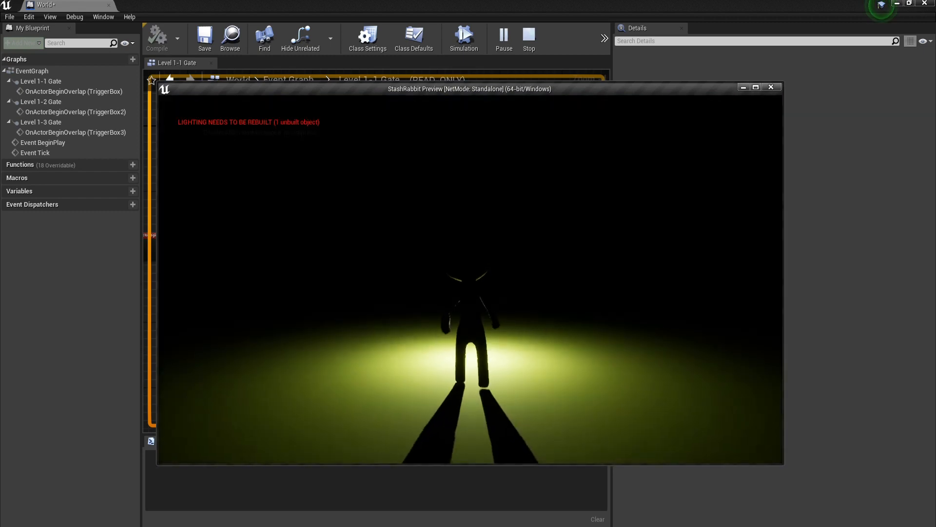
pyautogui.press('Escape')
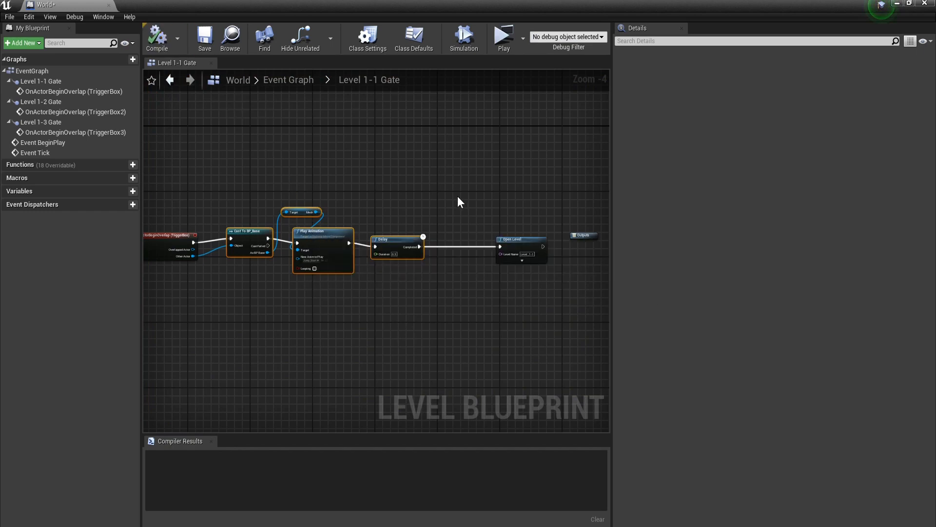
# - Close the level blueprint and return to the World_1 map
pyautogui.click(927, 5)
pyautogui.moveTo(539, 206)
pyautogui.mouseDown(button='right')
pyautogui.moveTo(575, 224)
pyautogui.moveTo(649, 231)
pyautogui.moveTo(673, 195)
pyautogui.moveTo(488, 214)
pyautogui.moveTo(539, 208)
pyautogui.mouseUp(button='right')
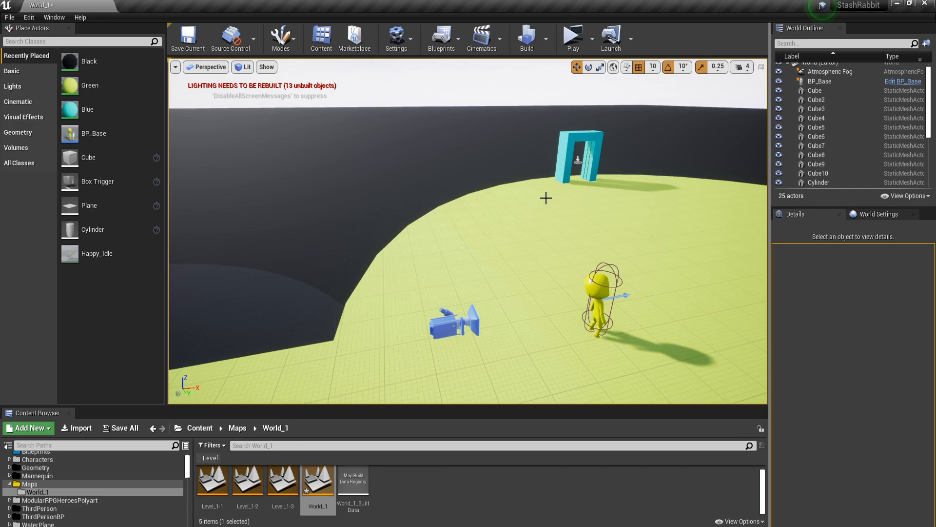
pyautogui.moveTo(489, 179); pyautogui.dragTo(536, 202, button='right')
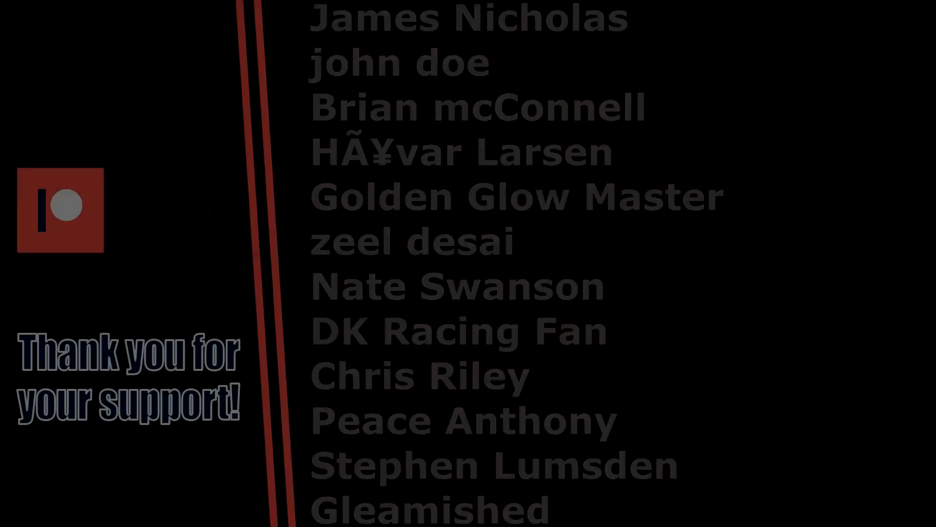